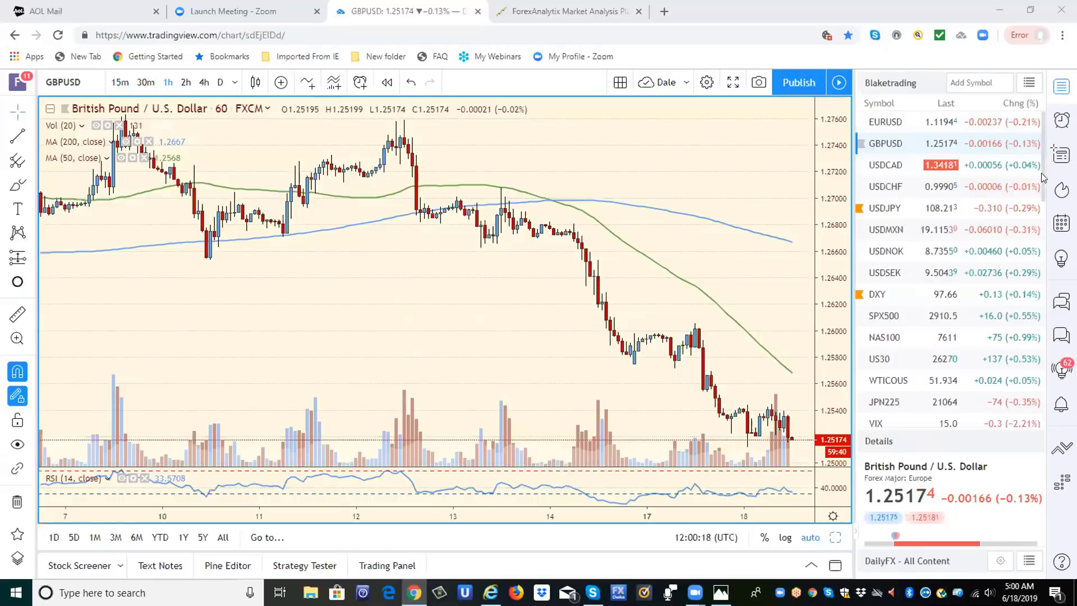
Scroll the watchlist and load the US10Y 10-year bond yield chart in place of GBPUSD.
left_click_drag(1041, 173, 1043, 349)
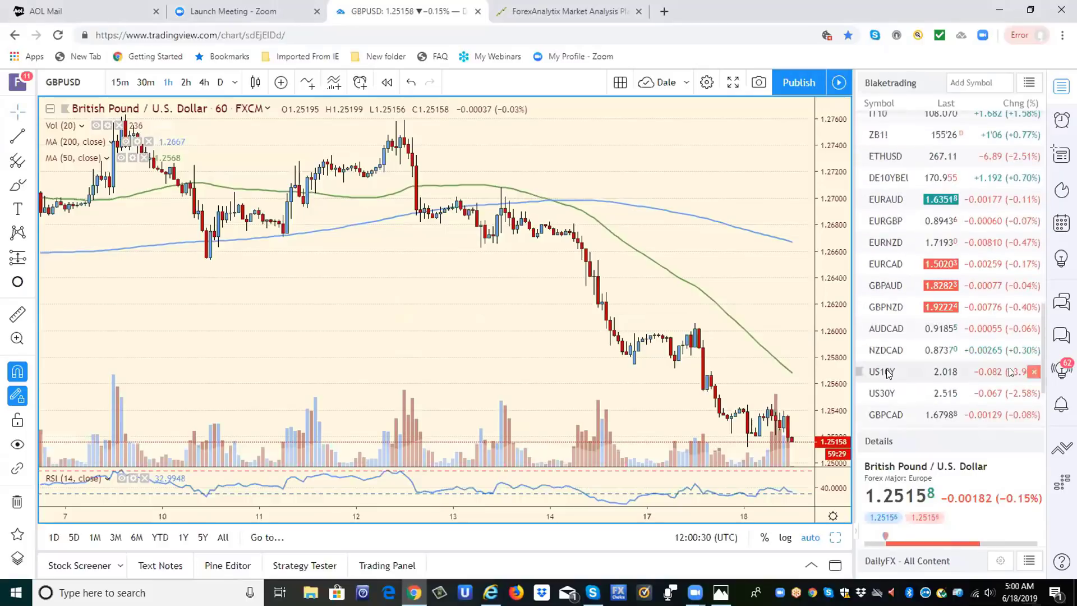
left_click(888, 372)
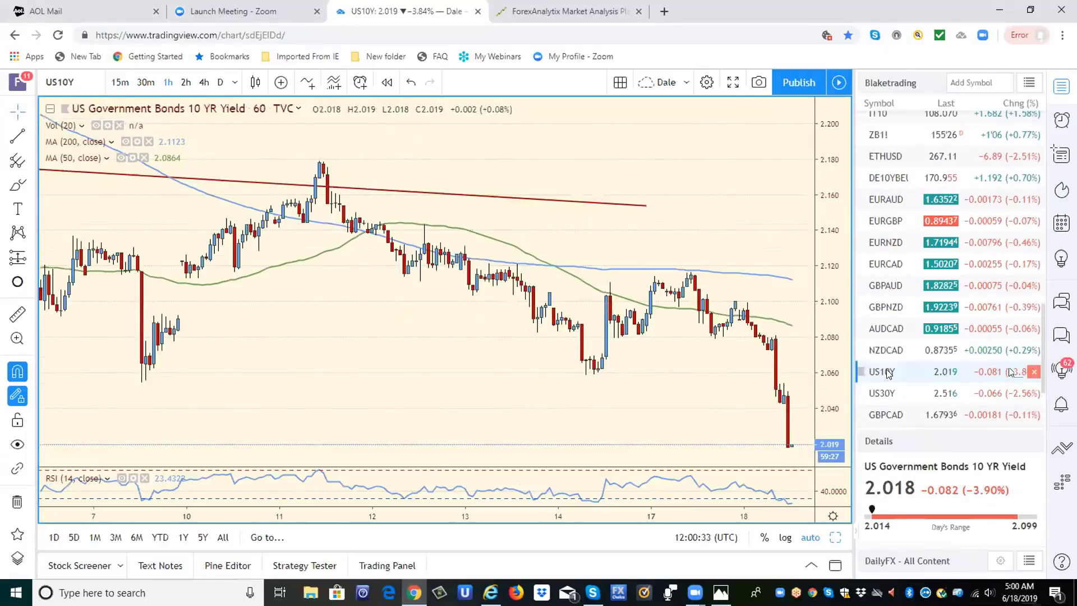
View the US10Y yield on daily, then 4-hour, then 2-hour candles.
left_click(221, 82)
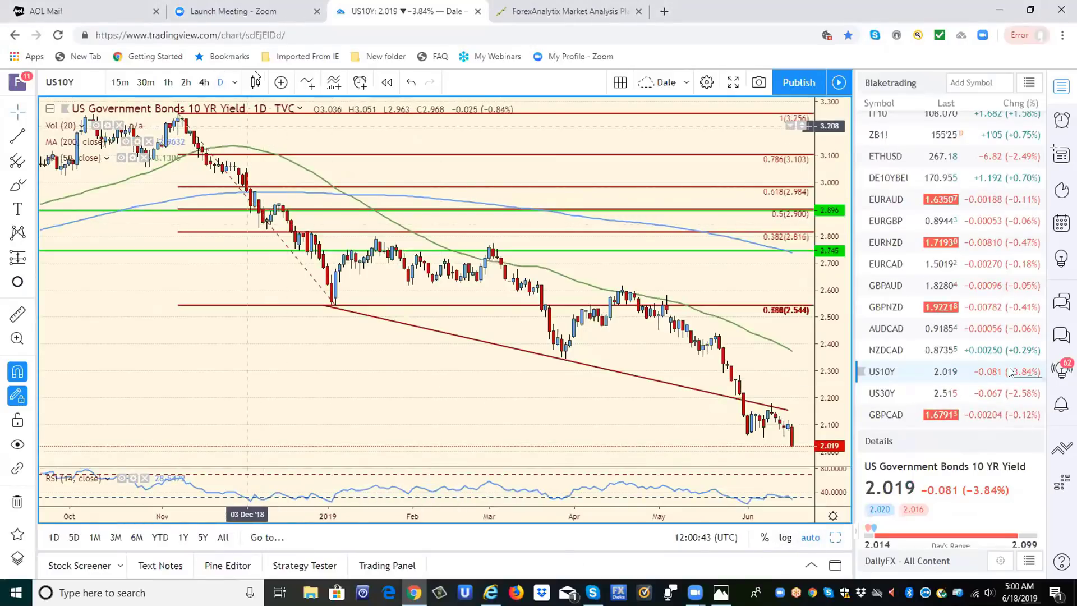
left_click(204, 83)
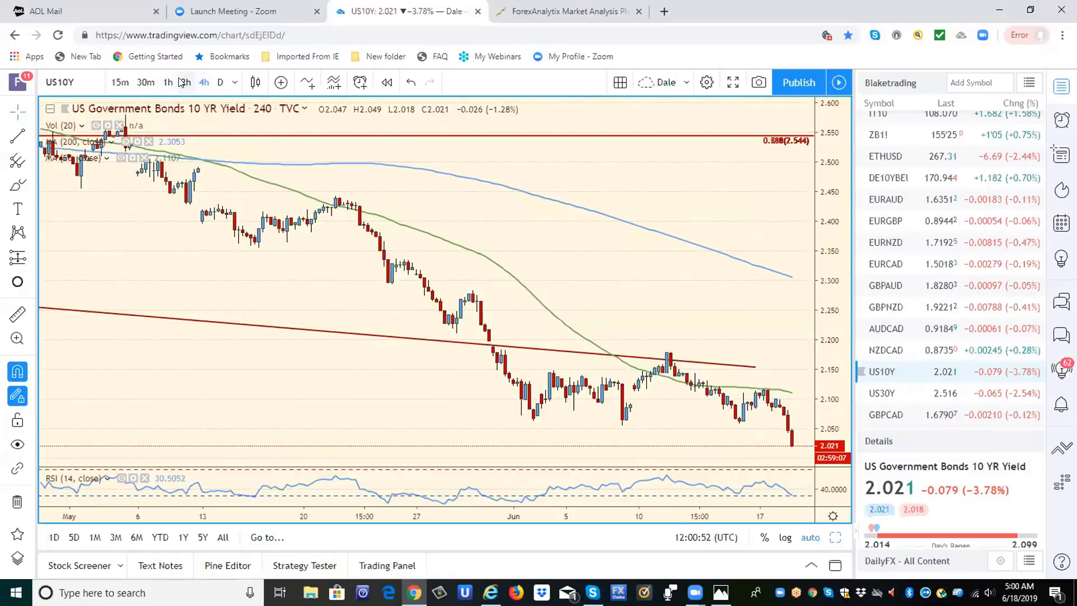
left_click(181, 82)
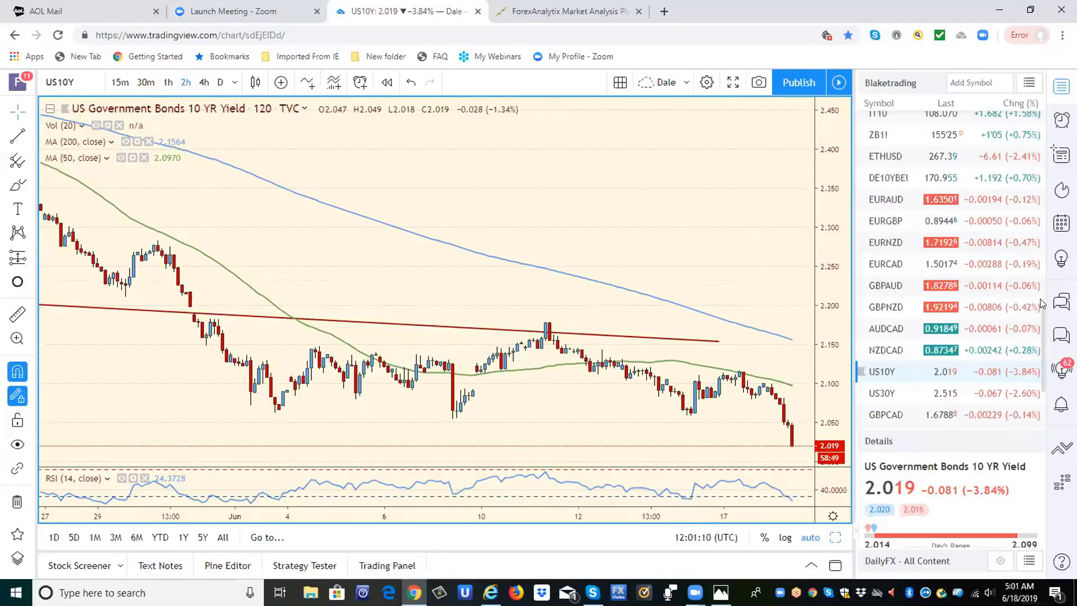
Scroll up the watchlist and load the USDJPY chart.
scroll(1042, 303, "up", 5)
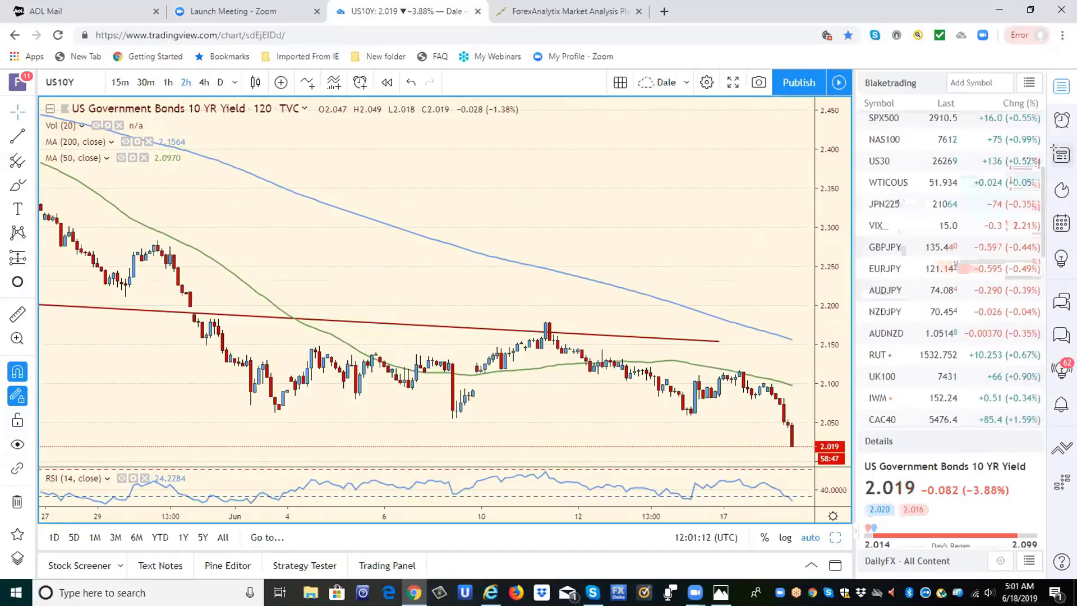
scroll(950, 268, "up", 3)
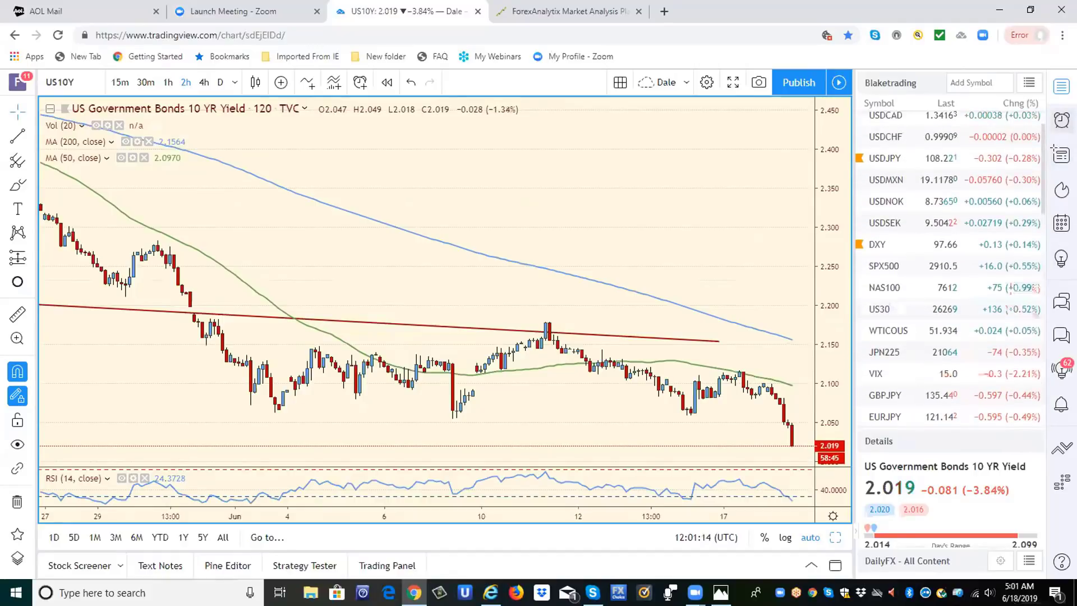
left_click(880, 162)
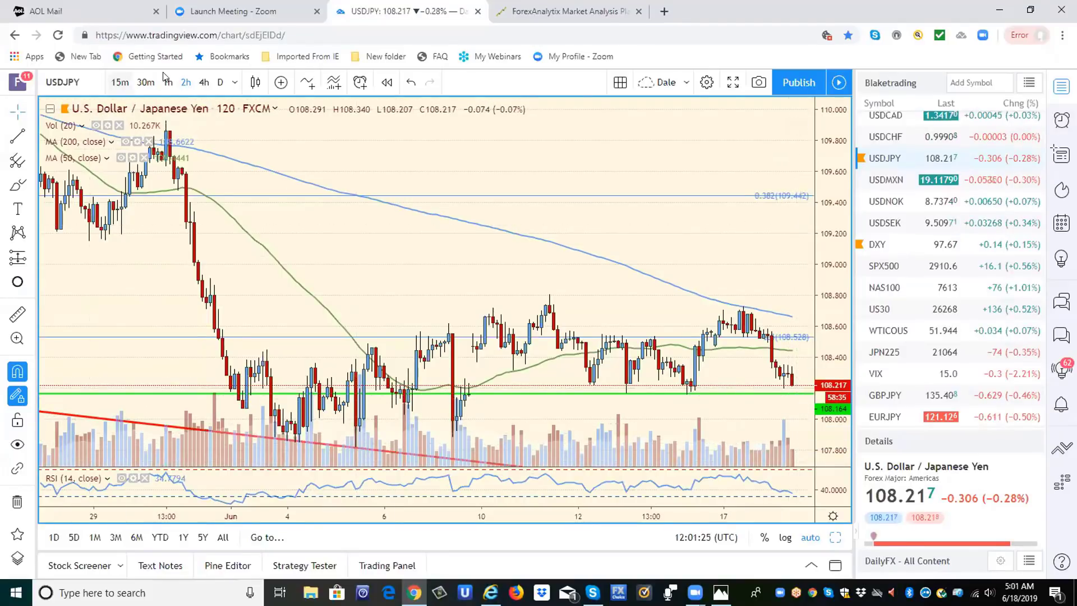
Check USDJPY on 4-hour candles, then load EURGBP from further down the watchlist.
left_click(203, 82)
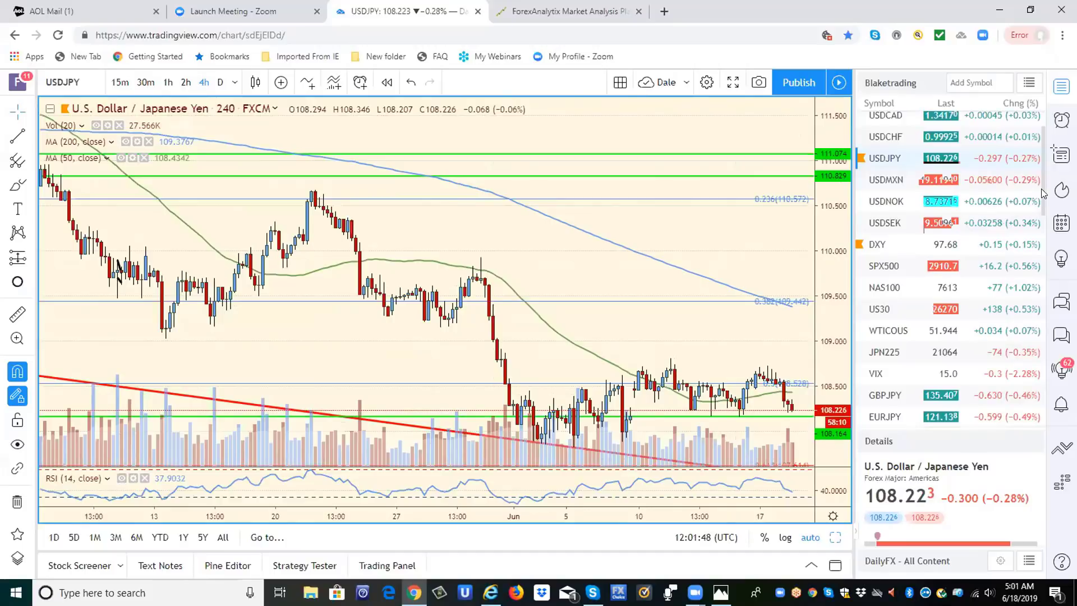
scroll(1045, 221, "down", 1)
scroll(1045, 222, "down", 10)
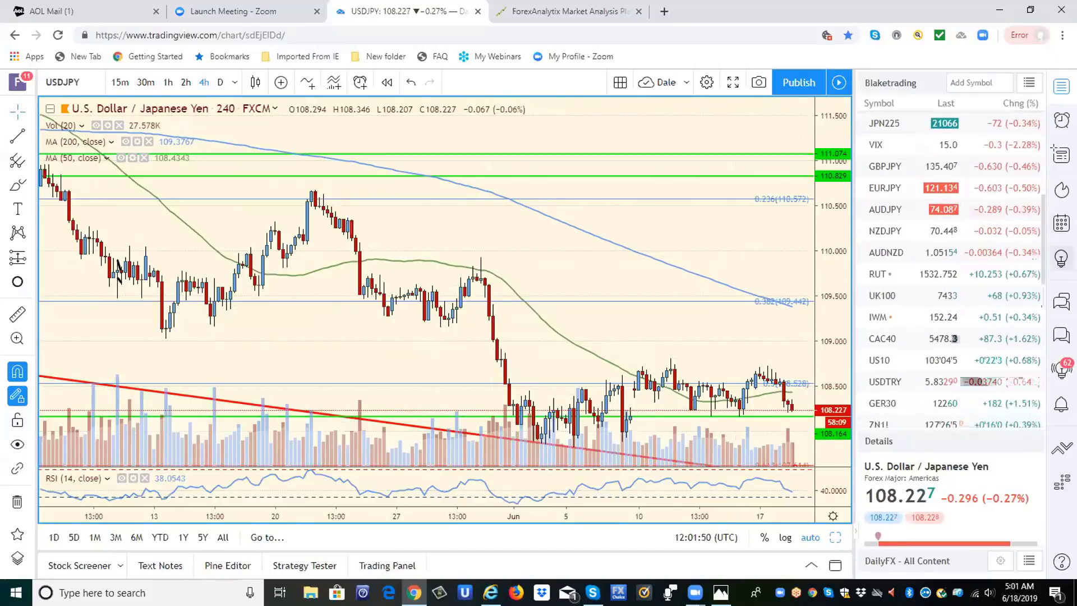
scroll(1046, 222, "down", 4)
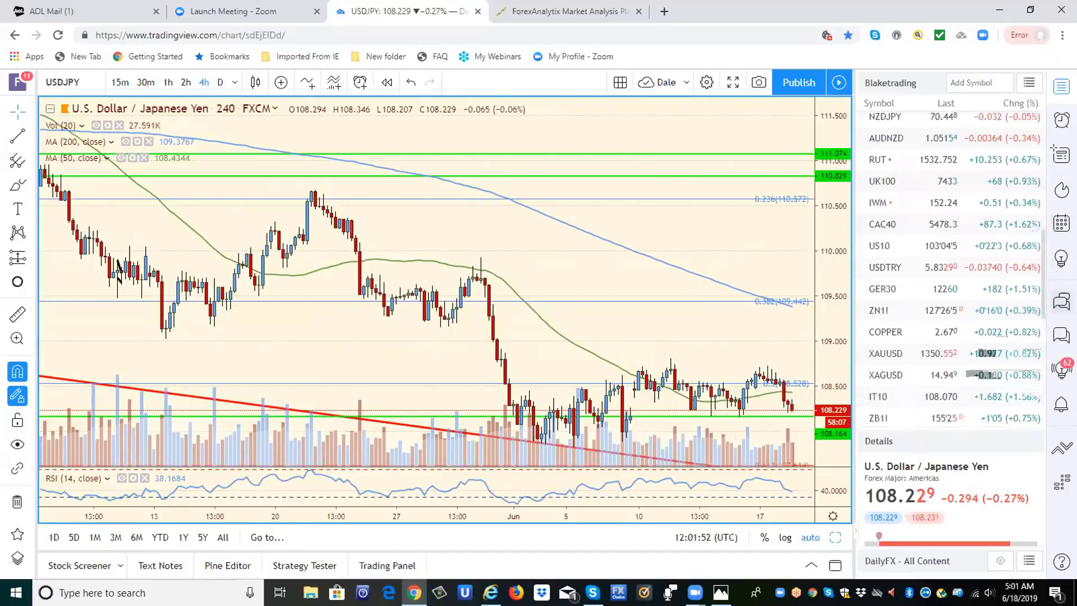
scroll(1045, 222, "down", 4)
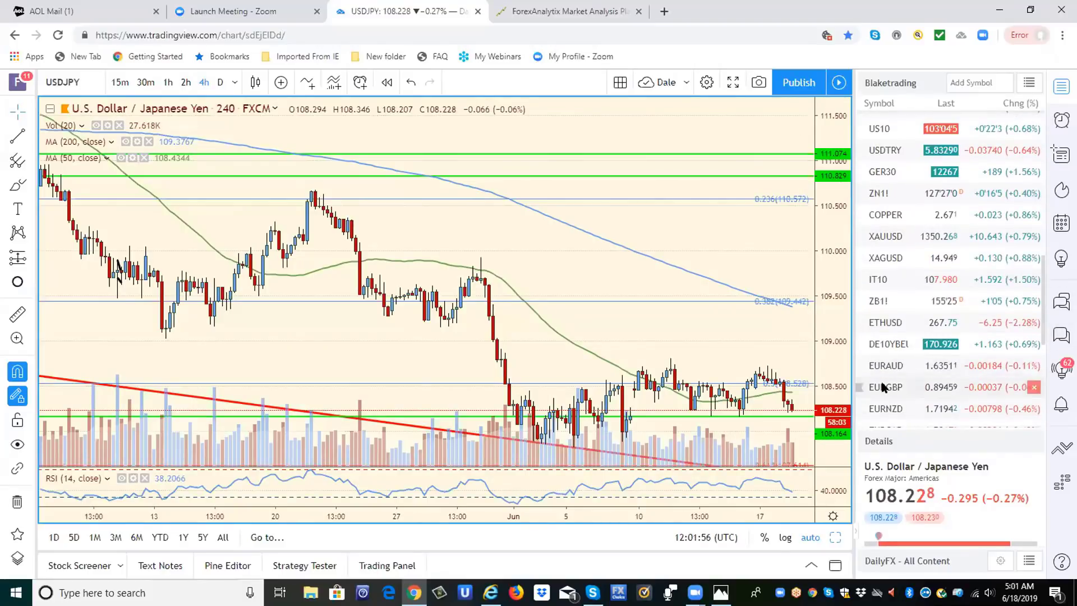
left_click(882, 388)
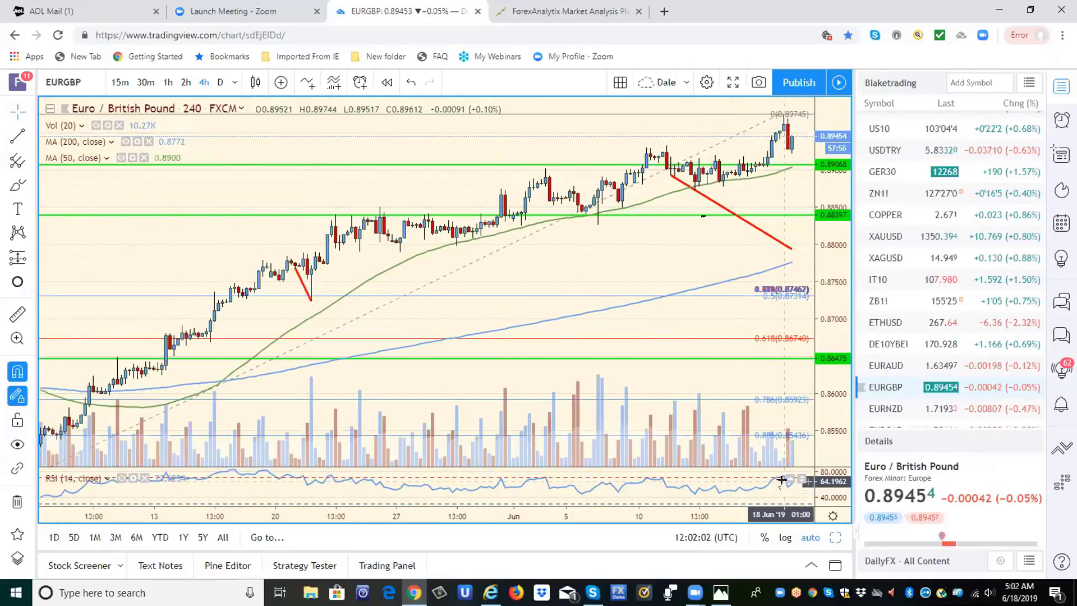
View EURGBP on 1-hour candles, then load the AUDNZD chart from the watchlist.
left_click(168, 82)
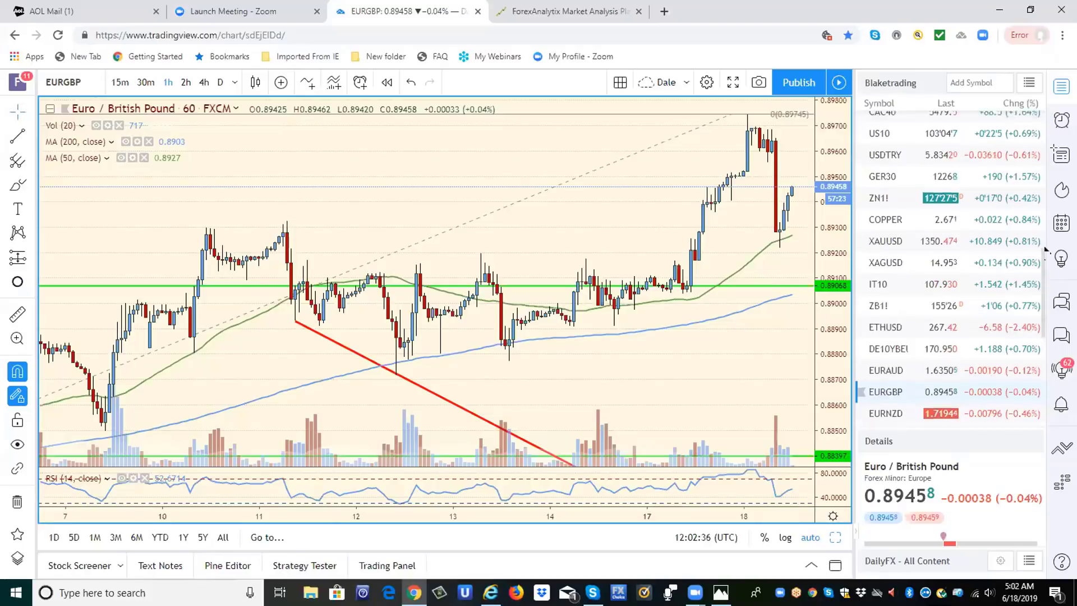
left_click_drag(1043, 285, 1047, 125)
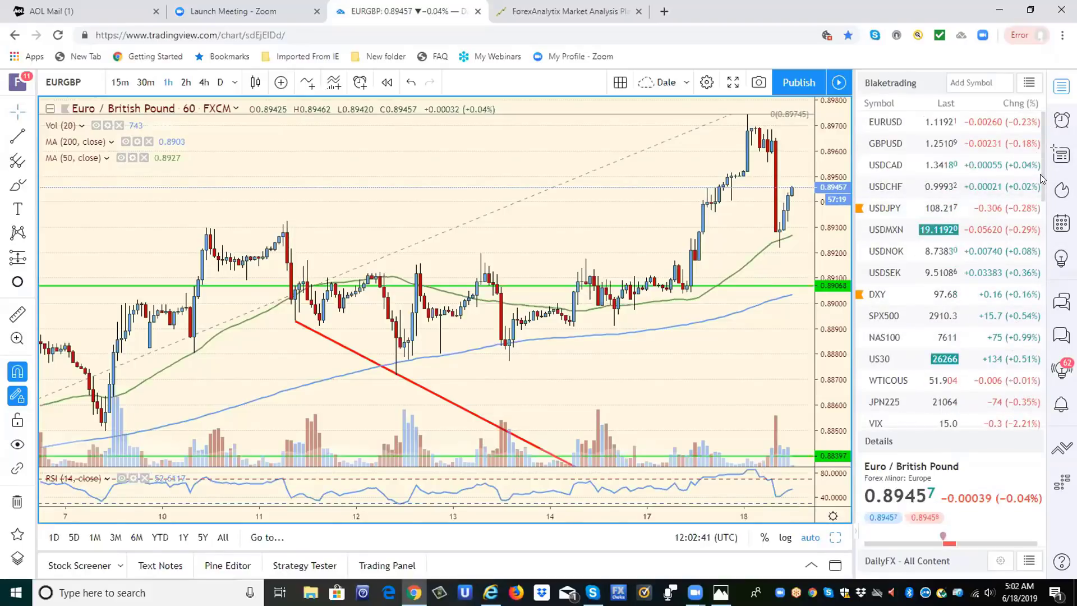
left_click_drag(1044, 174, 1048, 203)
scroll(954, 401, "down", 1)
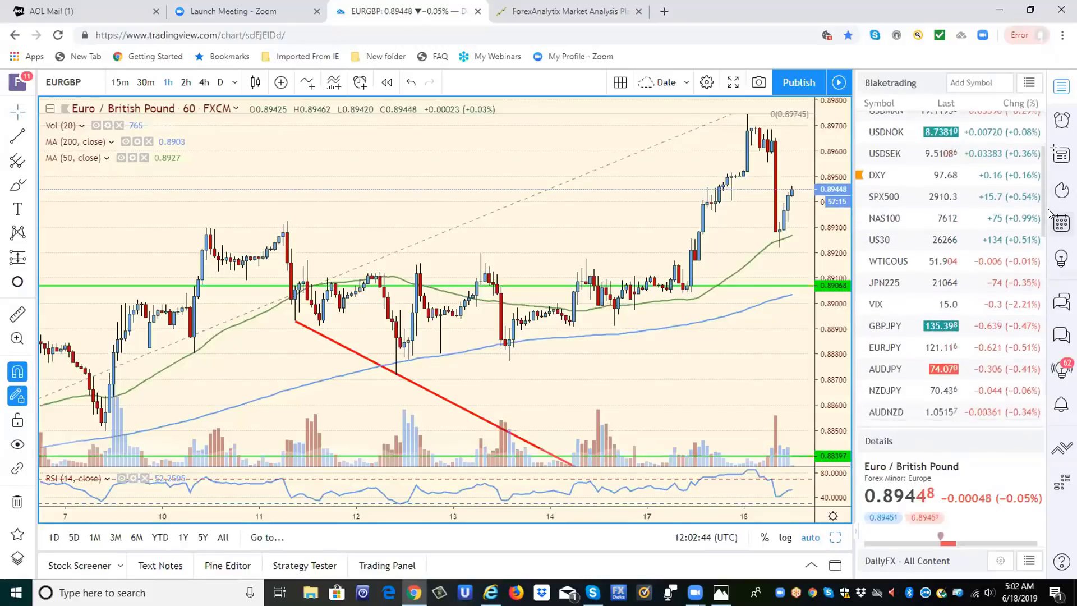
left_click(871, 409)
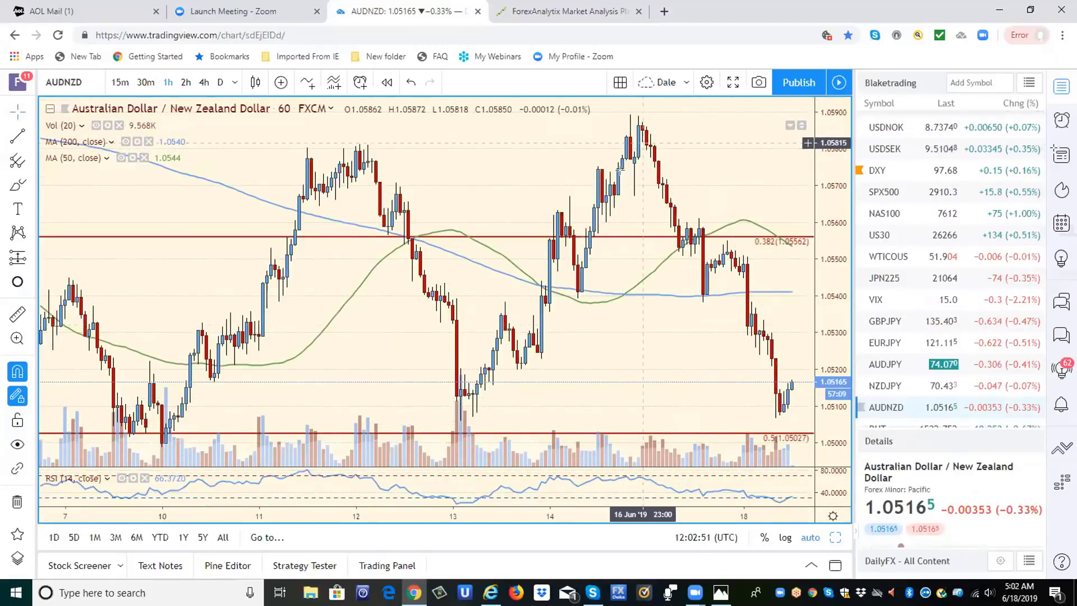
Check AUDNZD on 4-hour and daily candles, then load the XAUUSD gold chart.
left_click(203, 82)
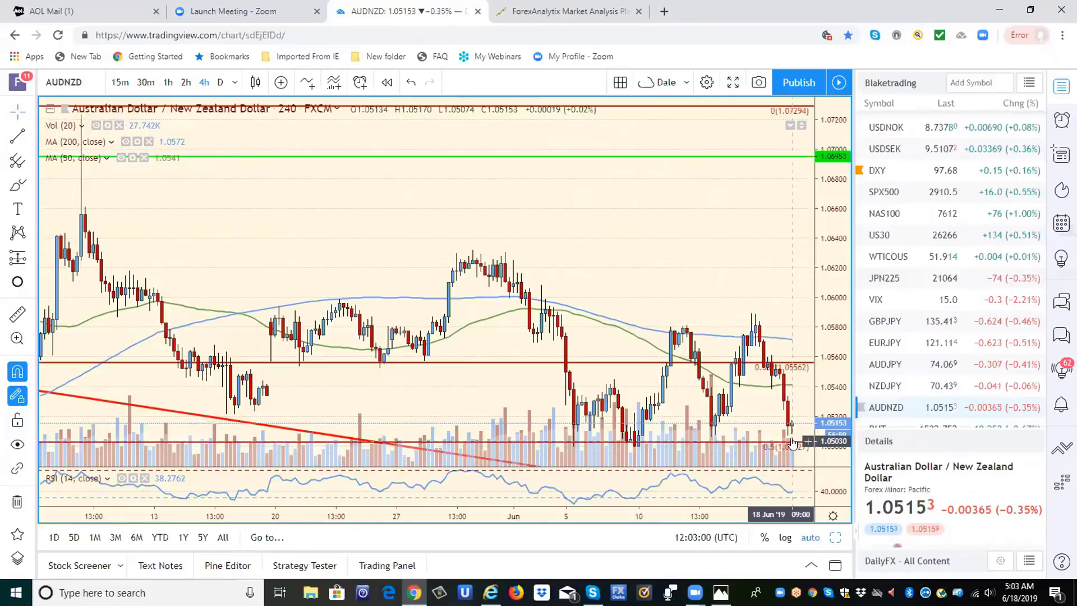
left_click(219, 82)
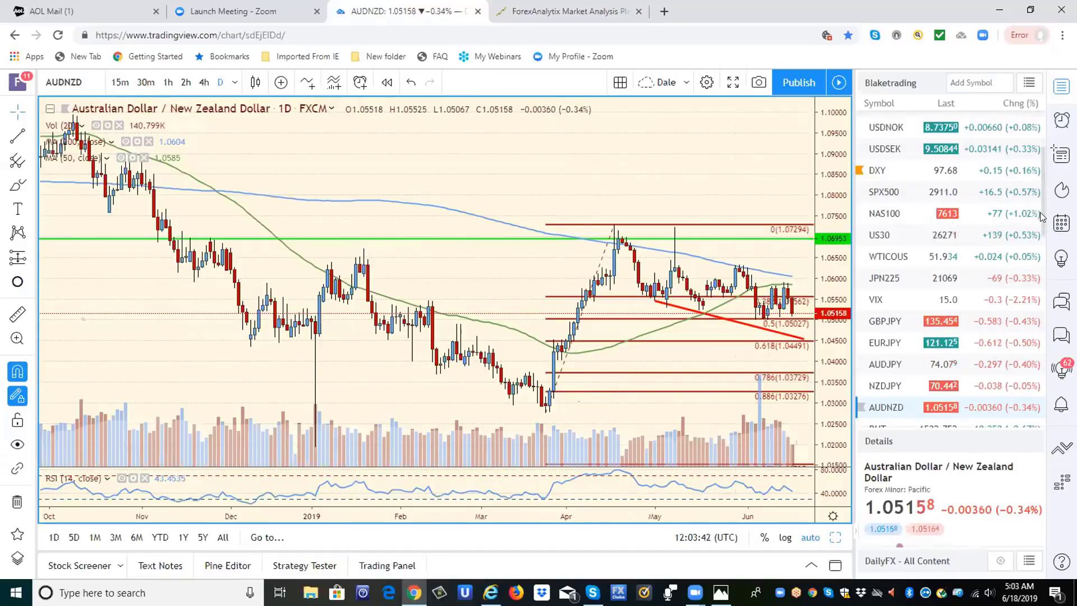
left_click_drag(1041, 209, 1047, 256)
scroll(1047, 255, "down", 5)
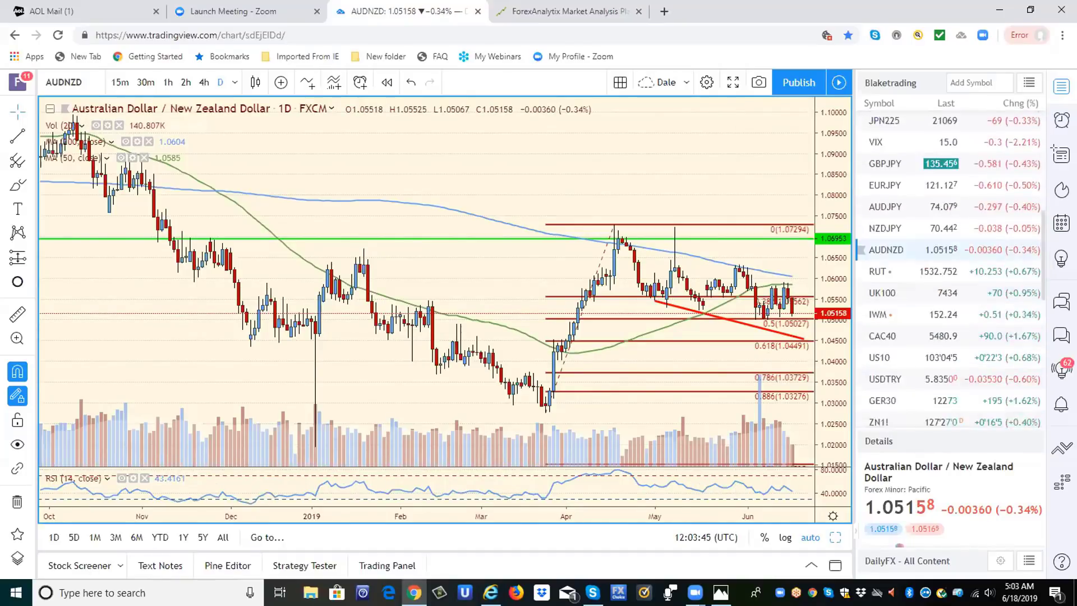
scroll(953, 264, "down", 2)
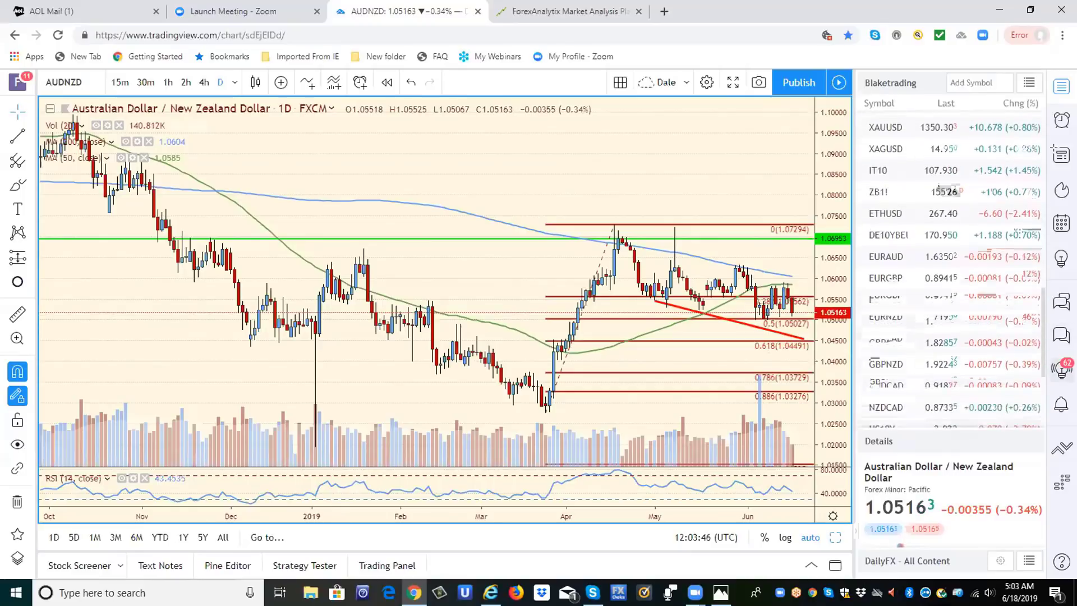
left_click(892, 119)
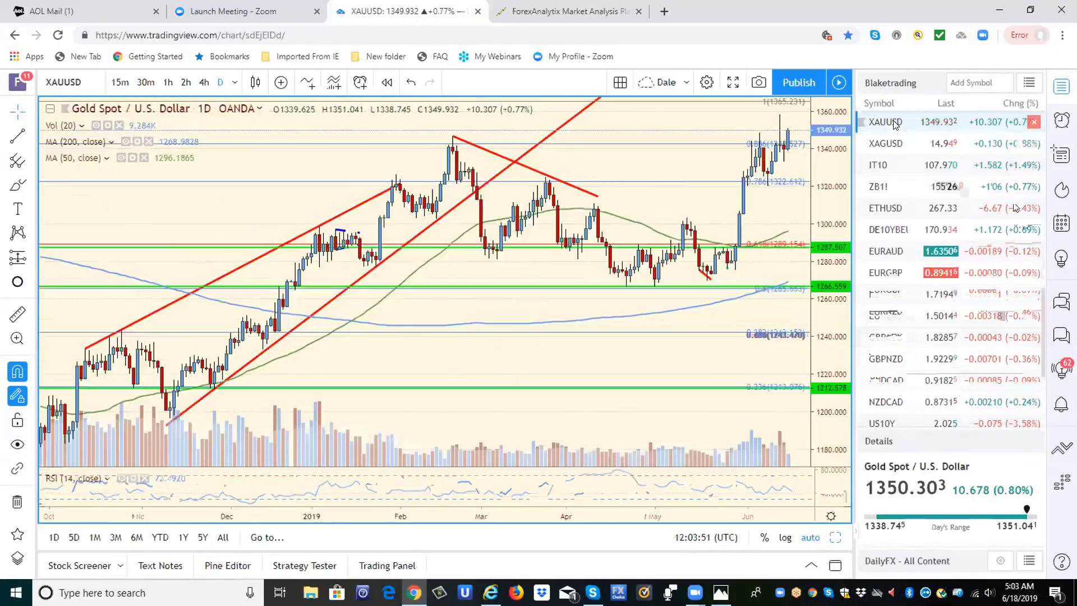
Switch XAUUSD from daily to 1-hour candles.
left_click(169, 82)
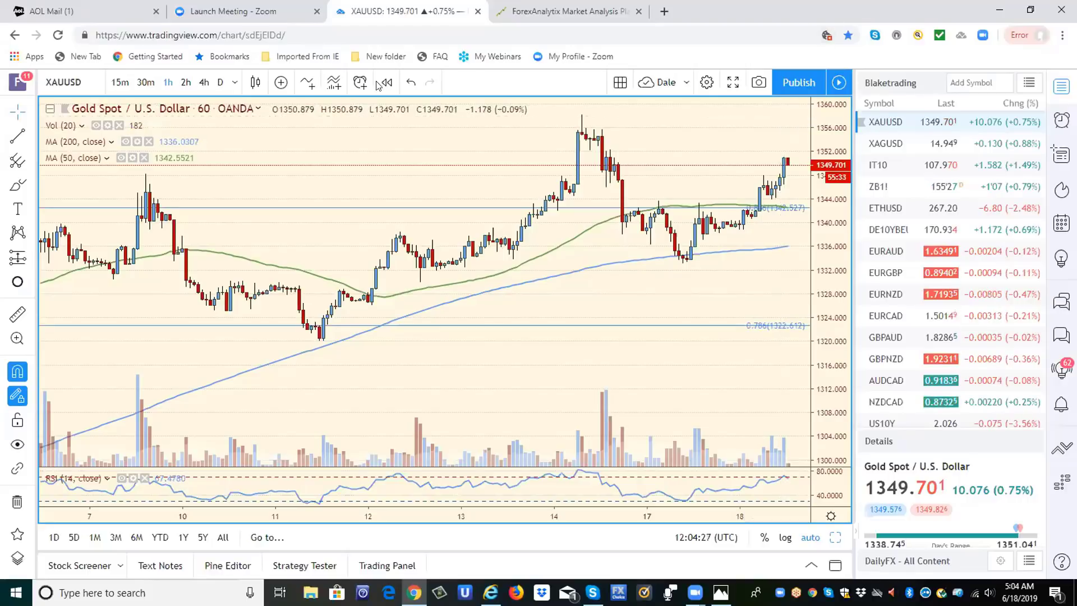
Set the gold chart to 1 week, check 1 month, then return to 1 week.
left_click(235, 83)
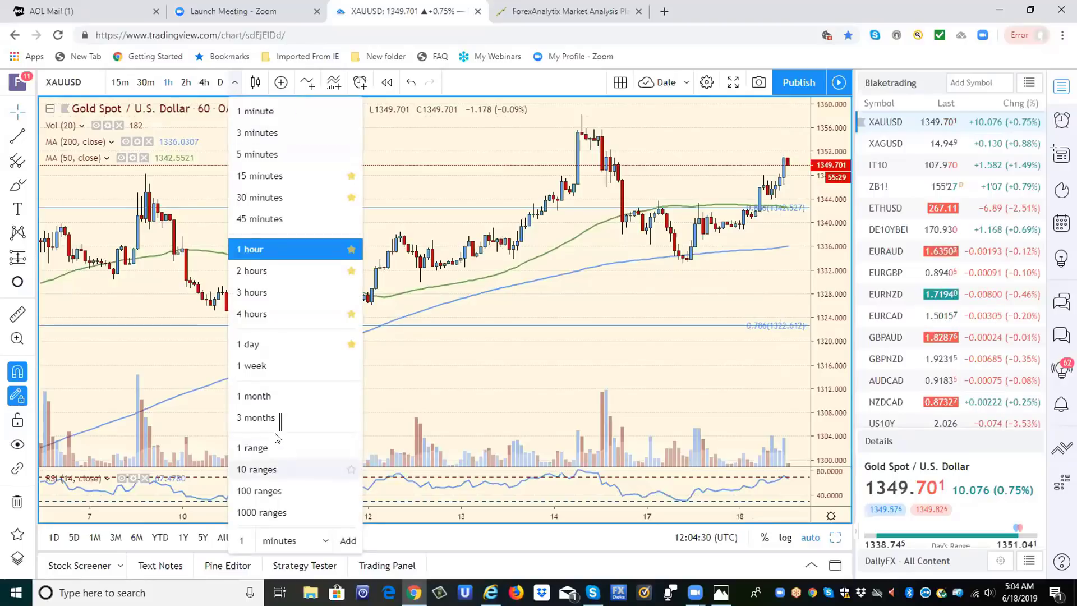
left_click(269, 371)
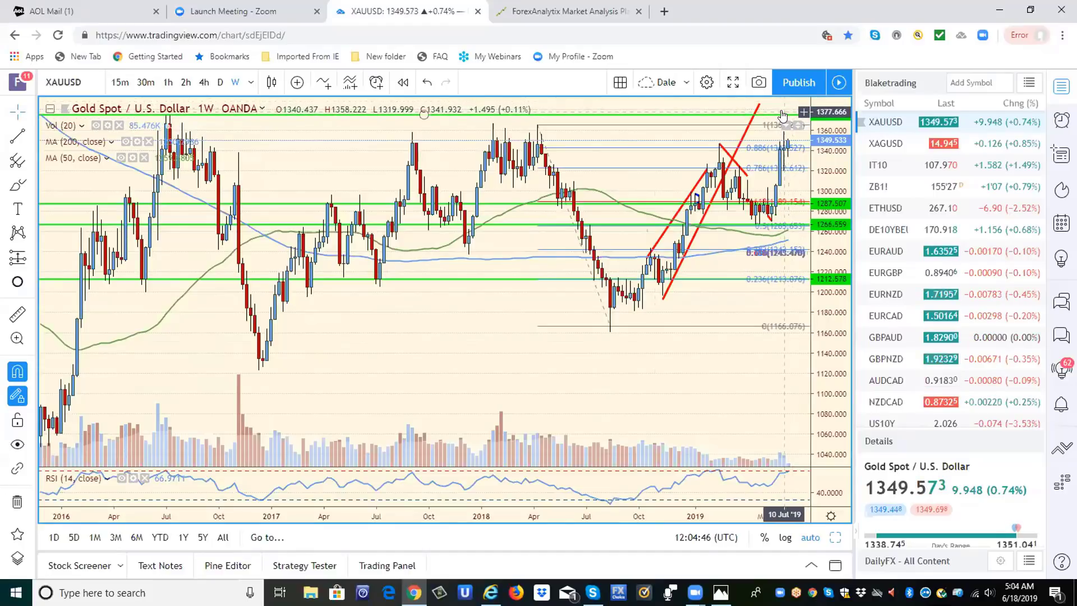
left_click(250, 85)
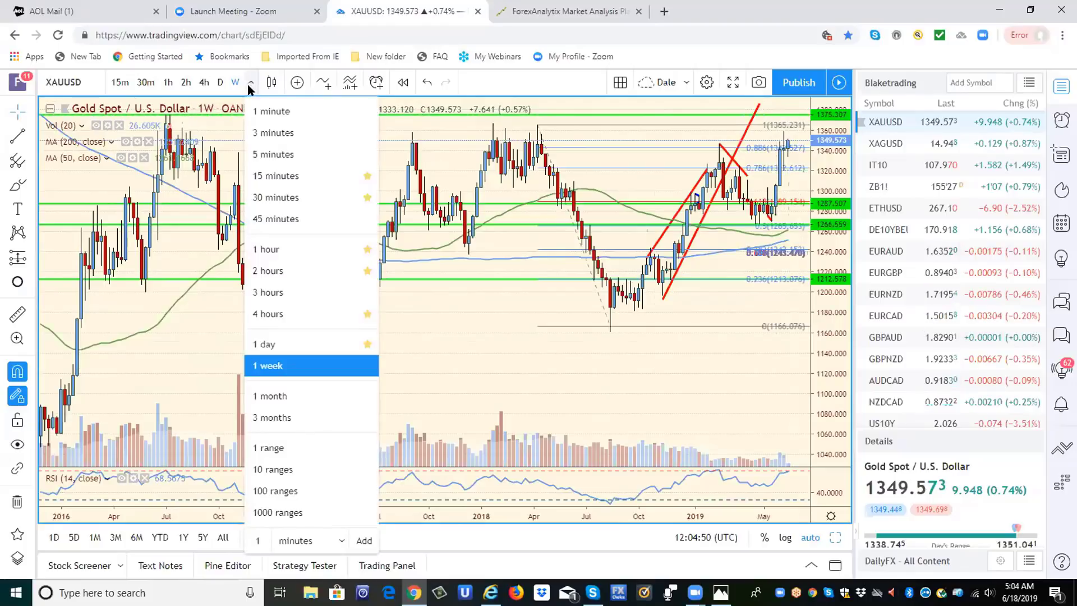
left_click(303, 398)
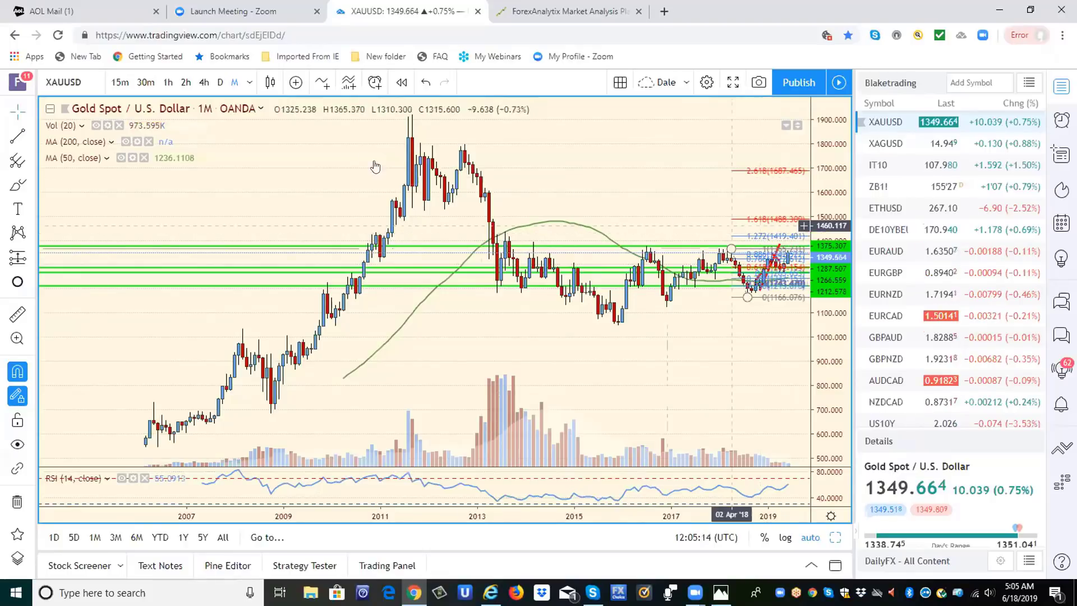
left_click(247, 83)
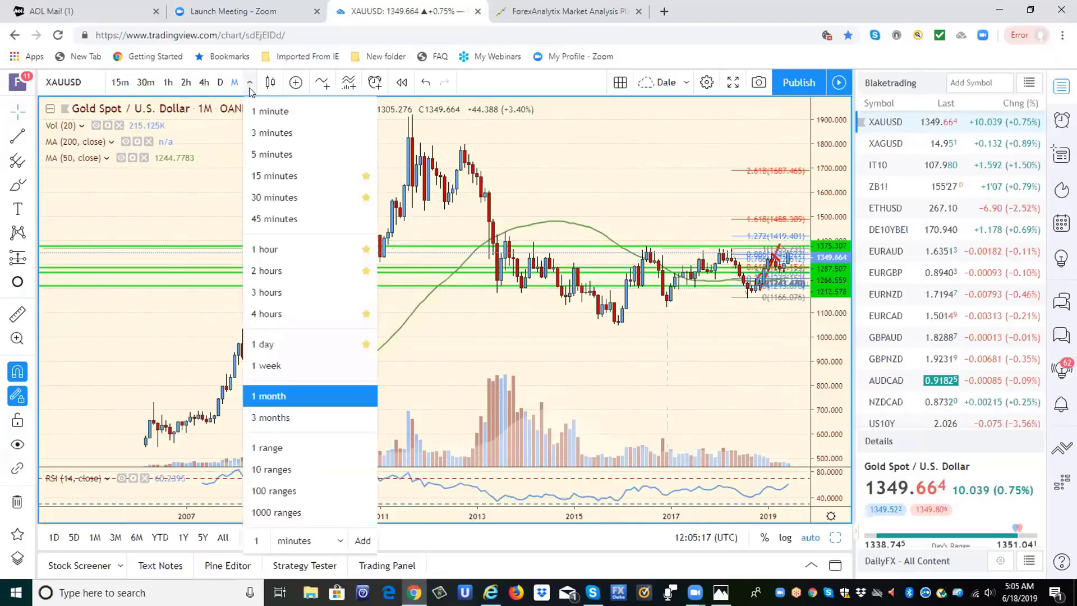
left_click(275, 366)
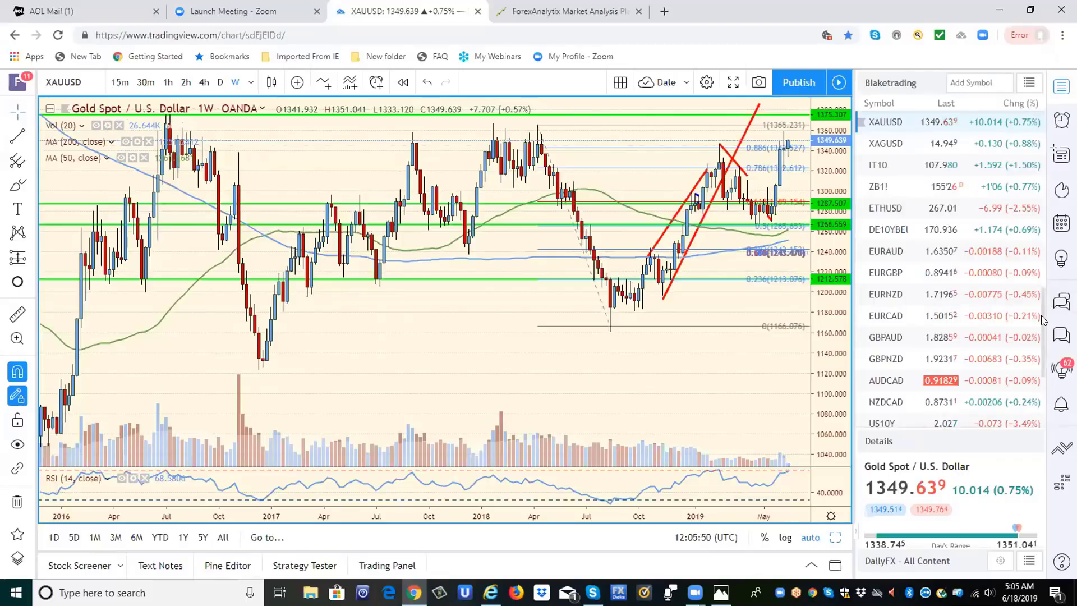
Scroll up the watchlist and load the SPX500 chart on weekly candles.
scroll(1042, 318, "up", 5)
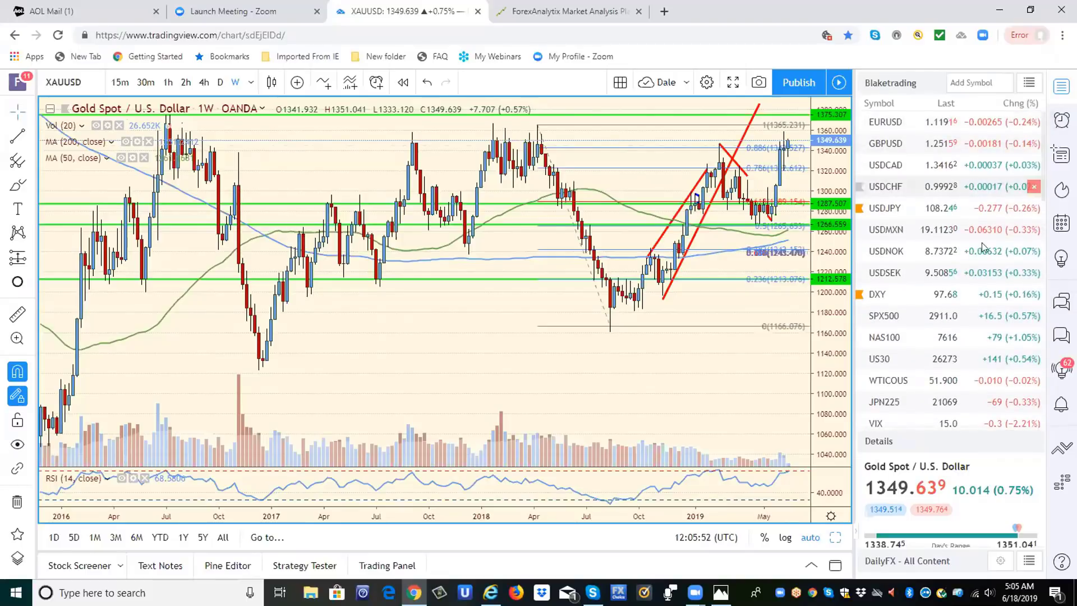
left_click(877, 318)
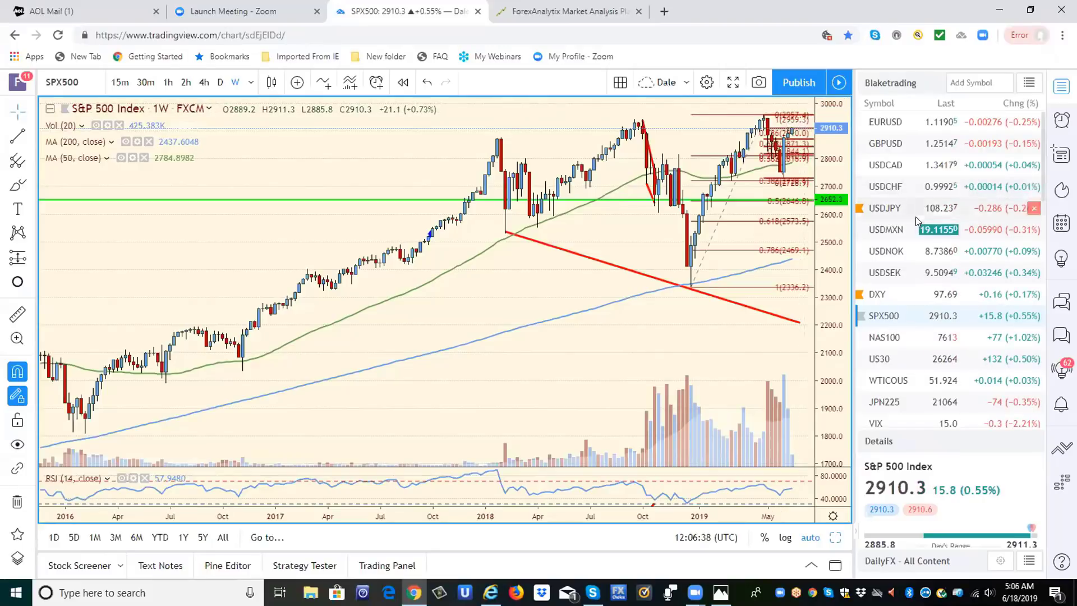
Load USDJPY, view 4-hour then daily candles, and select the red trendline.
left_click(880, 212)
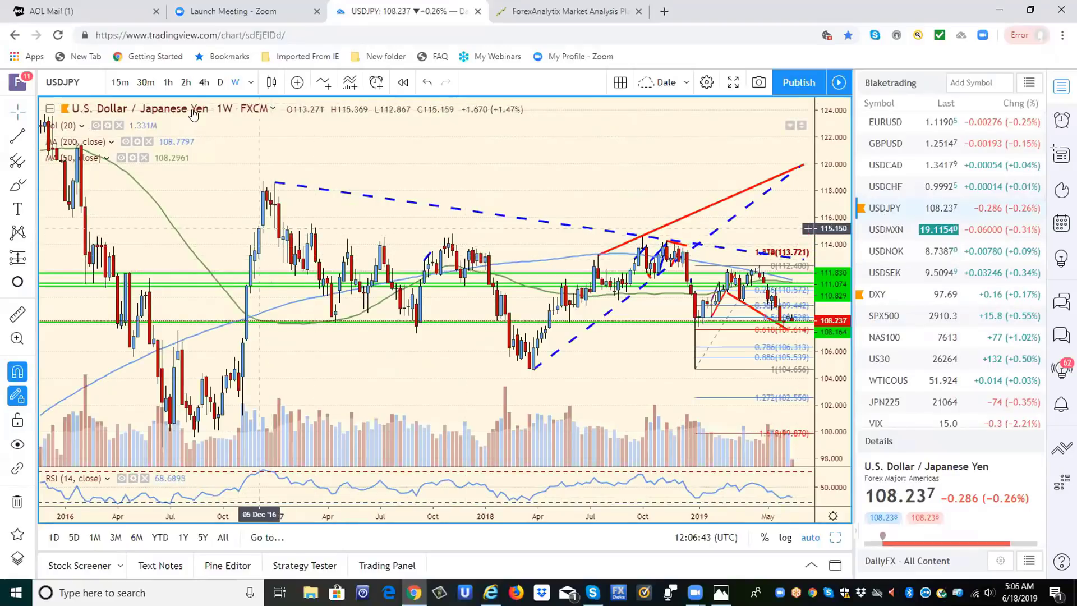
left_click(202, 82)
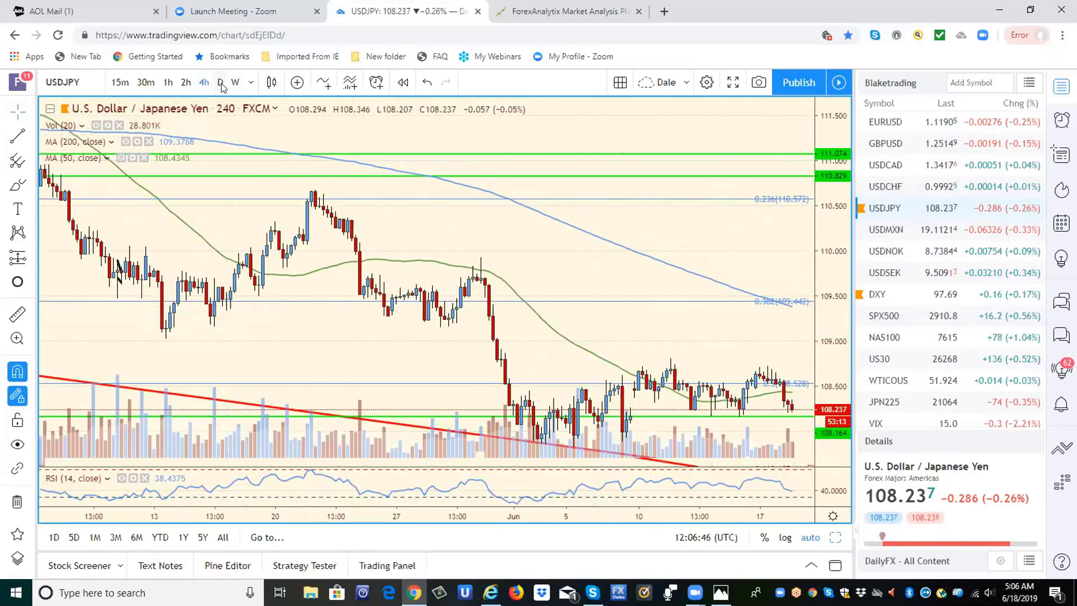
left_click(220, 83)
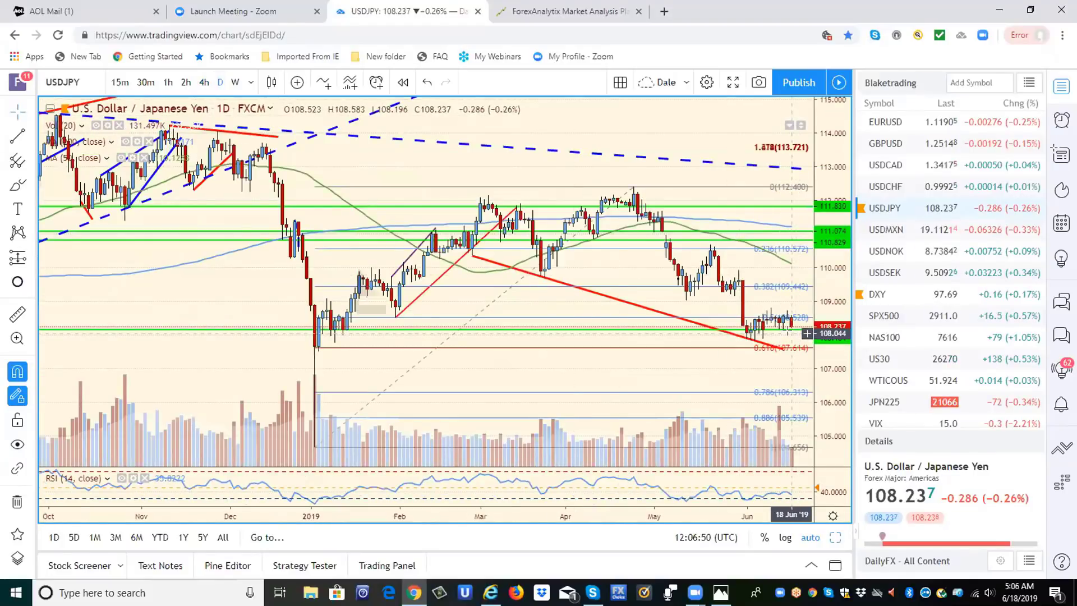
left_click(751, 343)
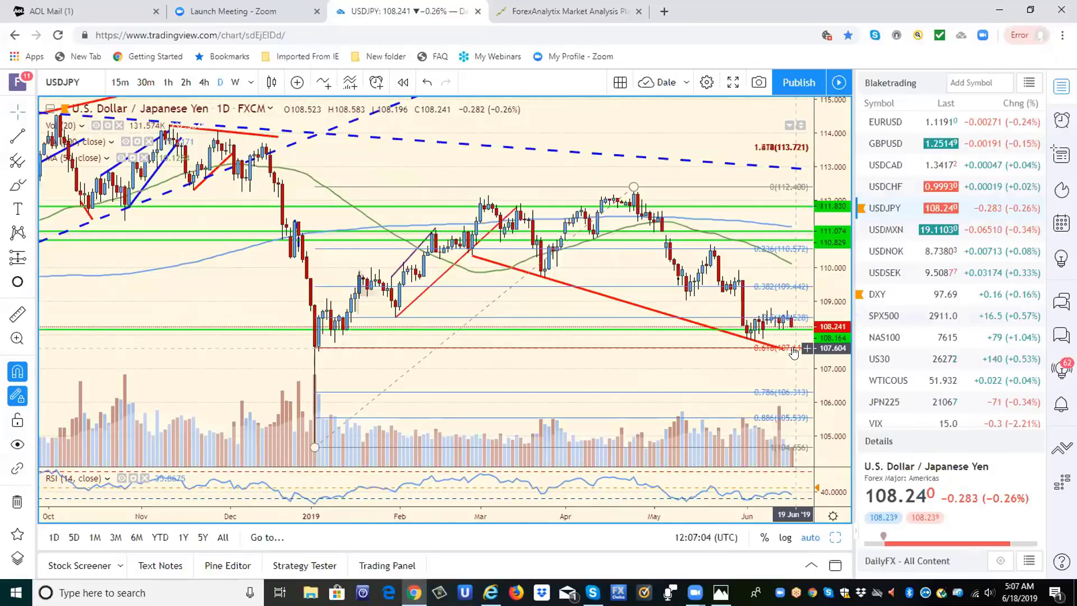
Switch browser tabs to bring up the daily GBPUSD chart with its harmonic pattern.
left_click(523, 12)
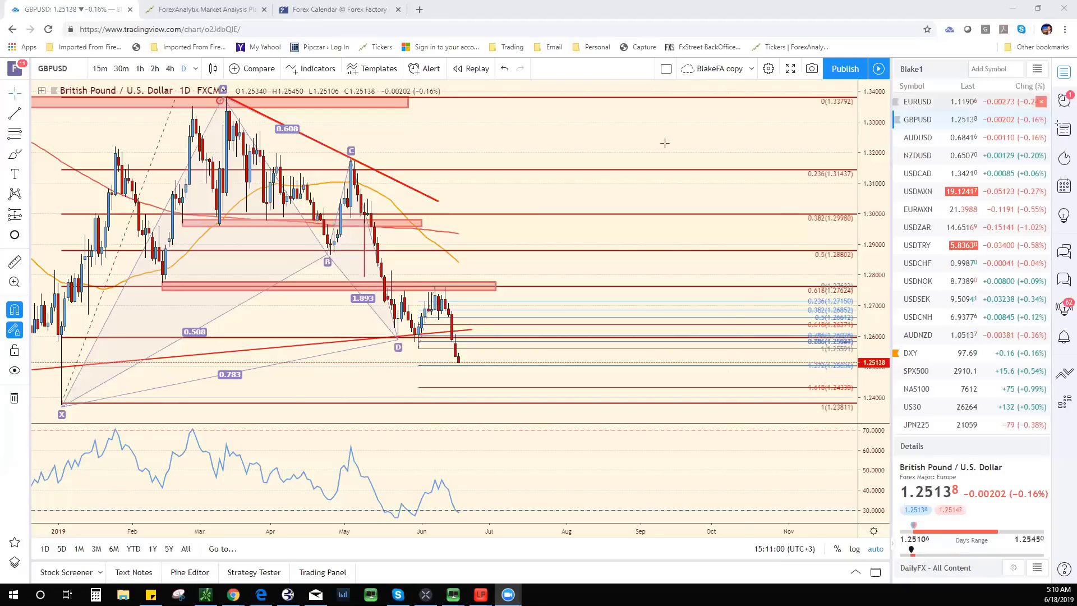
Show EURUSD on the 1-hour timeframe, then switch the chart to the DXY dollar index.
left_click(948, 104)
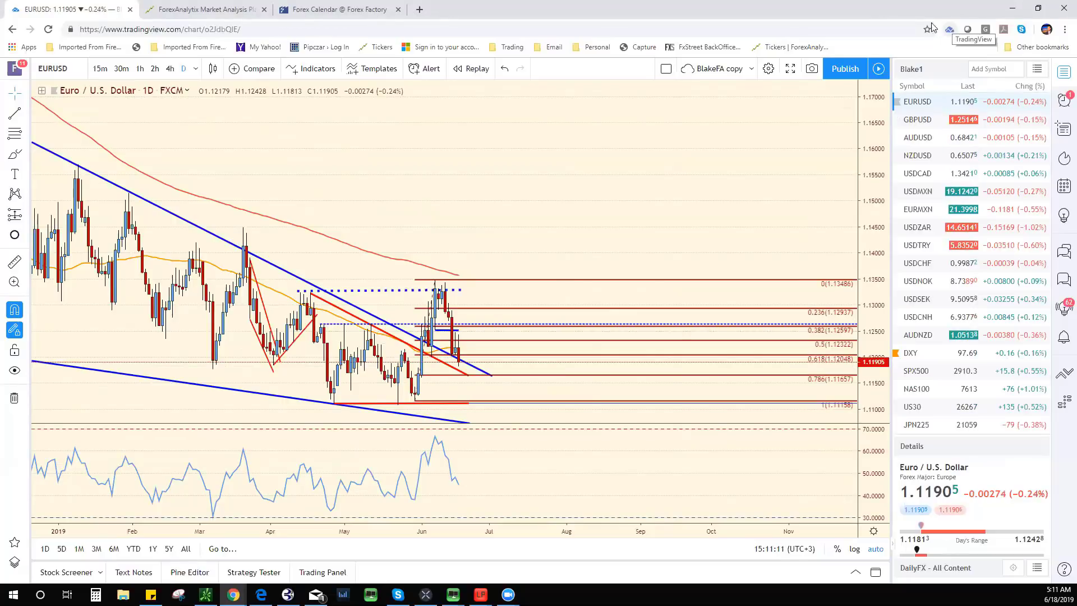
left_click(140, 68)
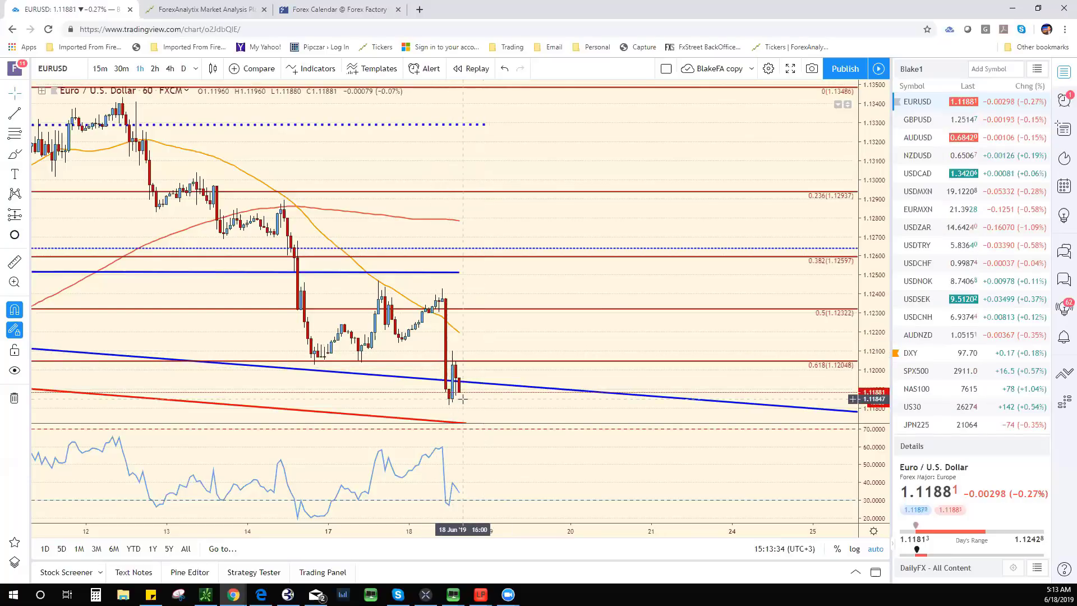
left_click(948, 352)
Zoom out on the hourly DXY chart to see more history around the 0.618 Fibonacci zone.
scroll(443, 359, "down", 10)
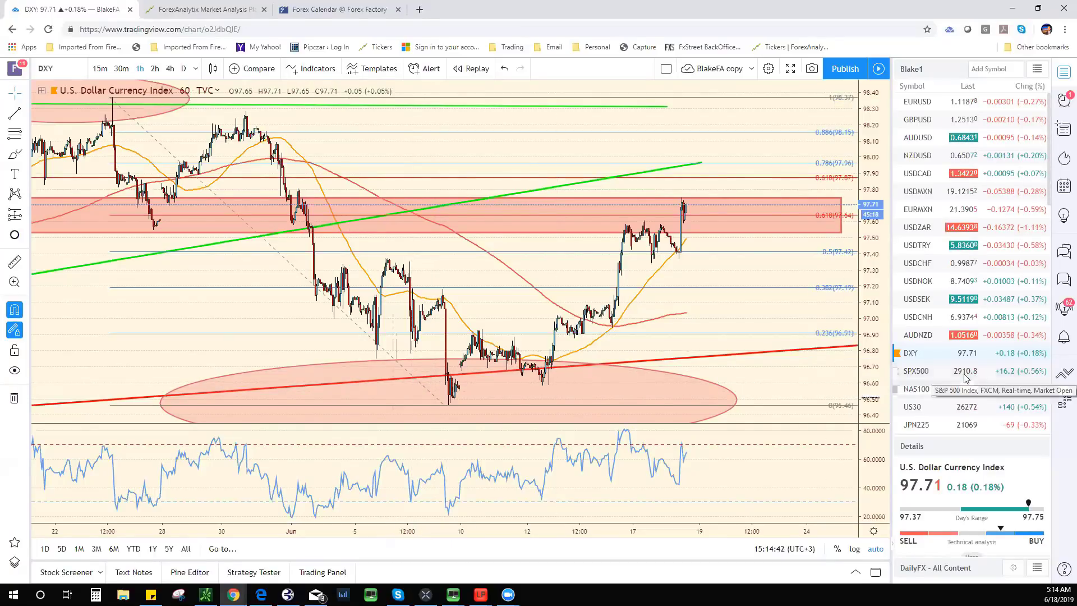
scroll(964, 377, "down", 5)
Open the XAUUSD gold chart on the 4-hour timeframe.
scroll(957, 377, "down", 3)
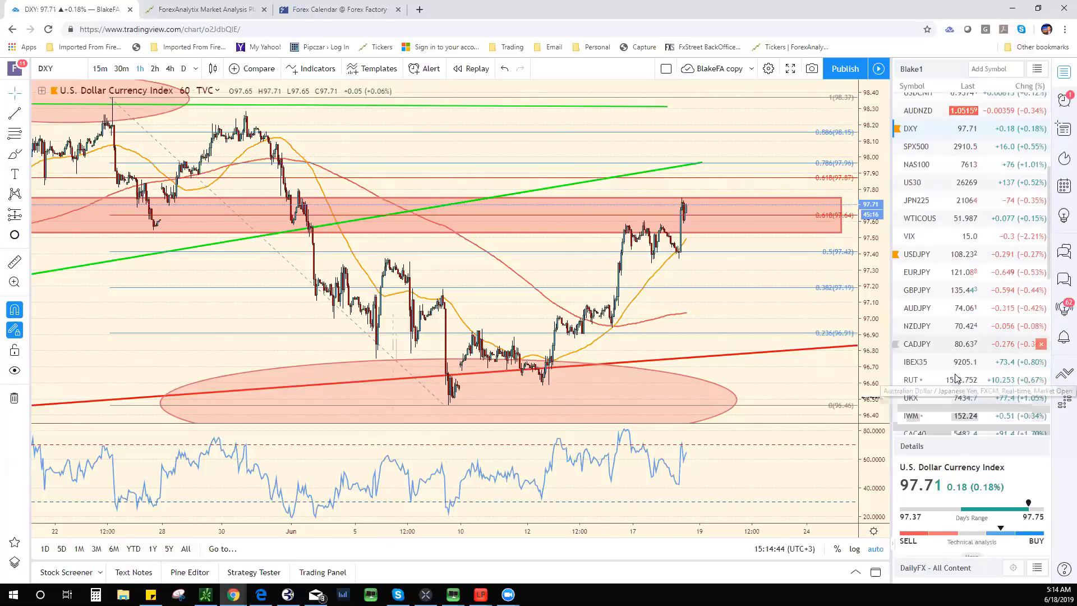
scroll(957, 377, "down", 3)
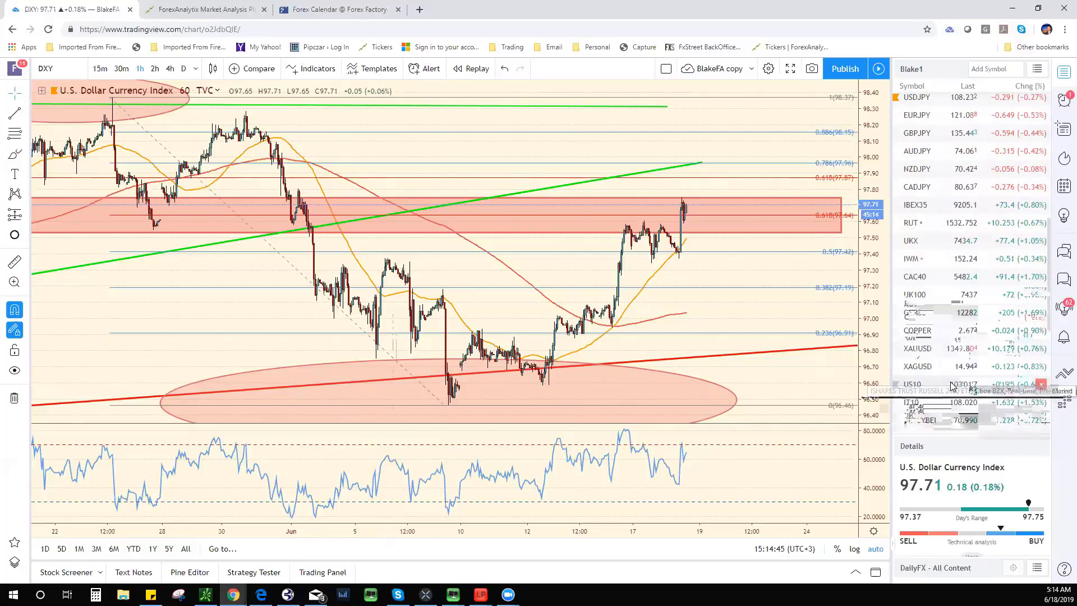
left_click(963, 350)
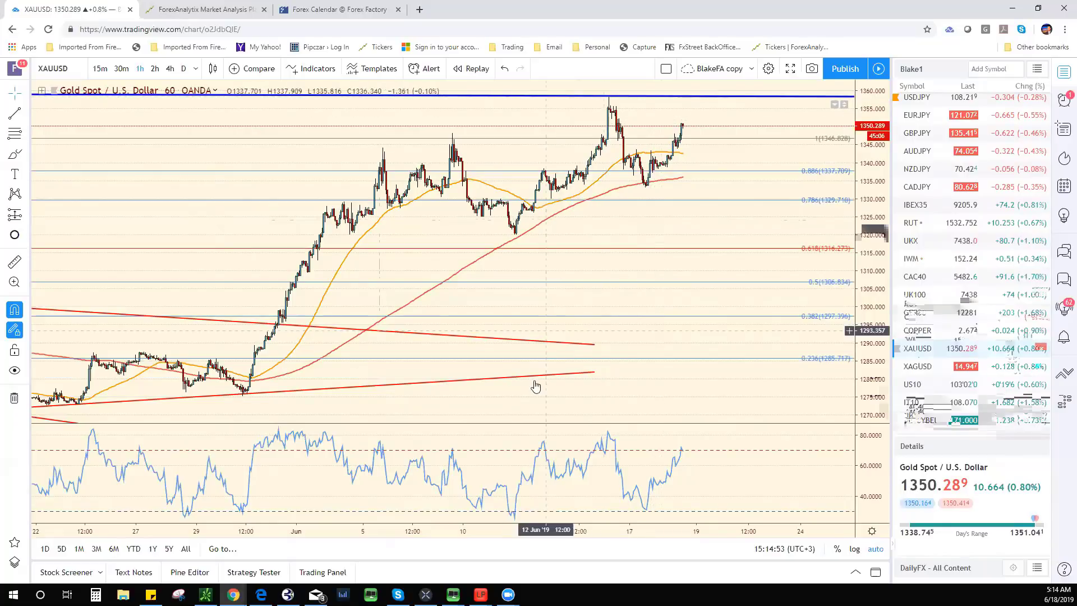
left_click(170, 68)
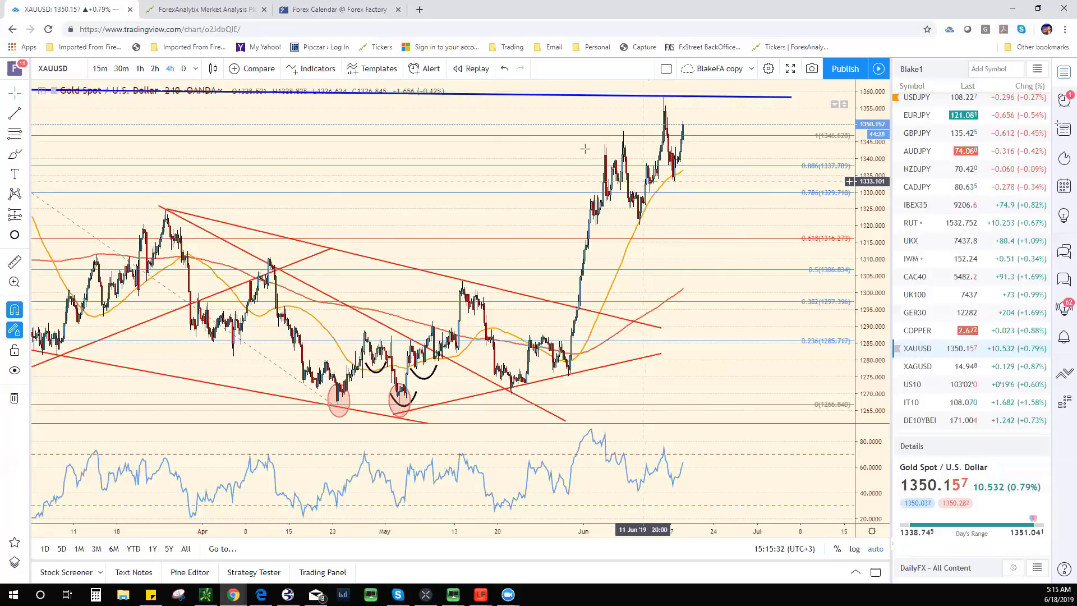
Switch gold to daily candles, zoom out to 2011 and compress the price scale.
scroll(554, 156, "down", 3)
scroll(556, 161, "down", 3)
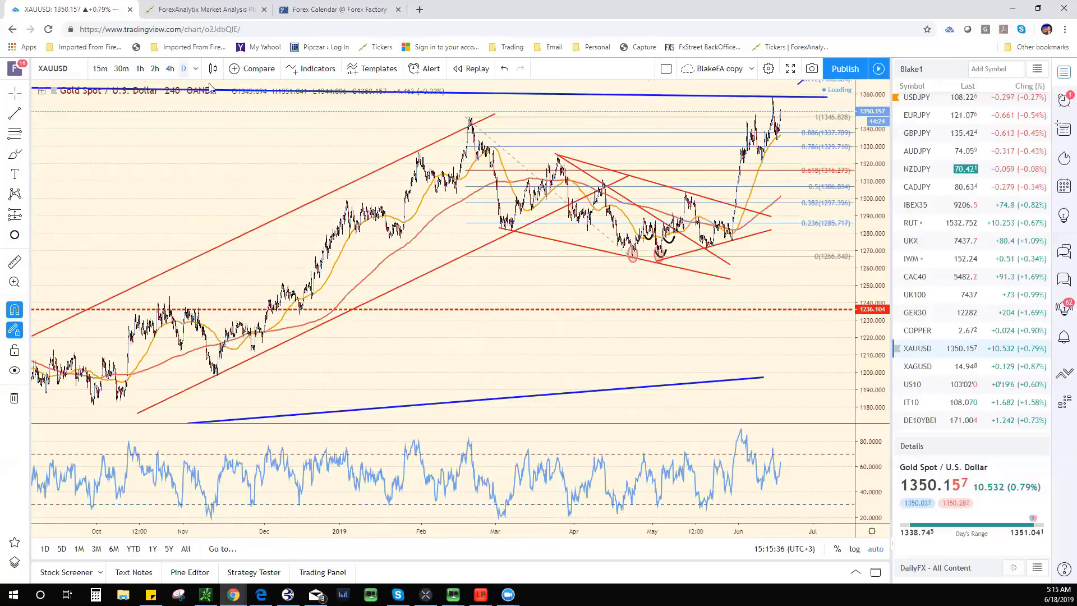
left_click(183, 69)
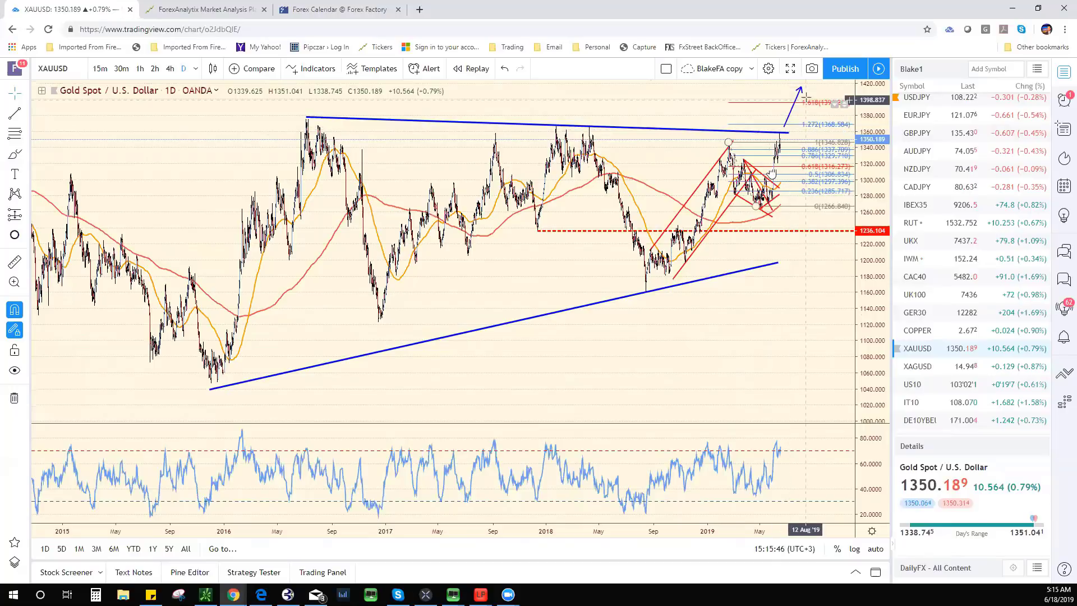
scroll(732, 242, "down", 5)
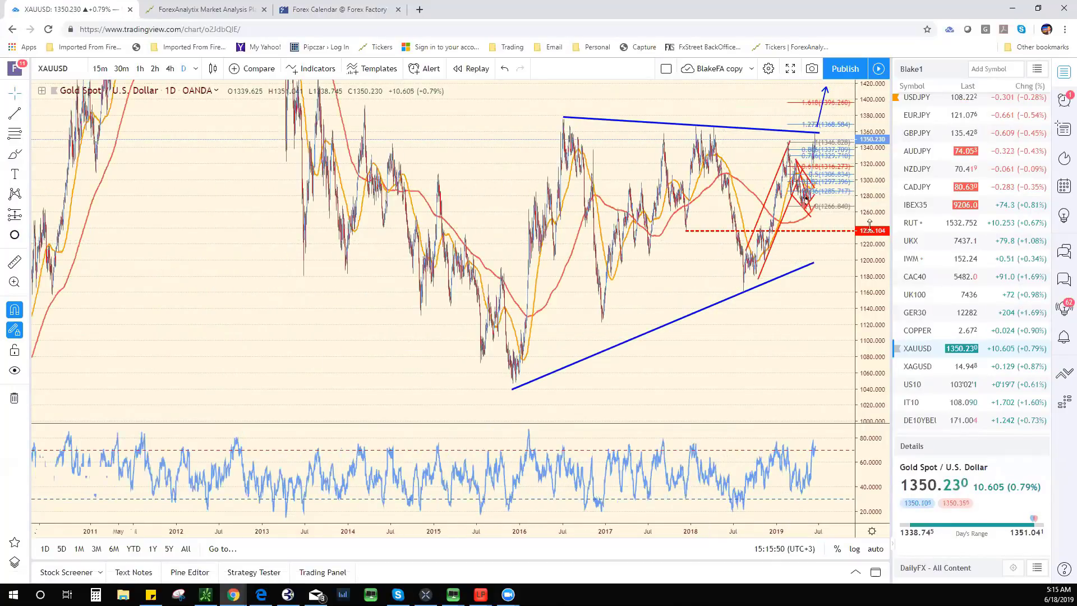
left_click_drag(867, 314, 864, 412)
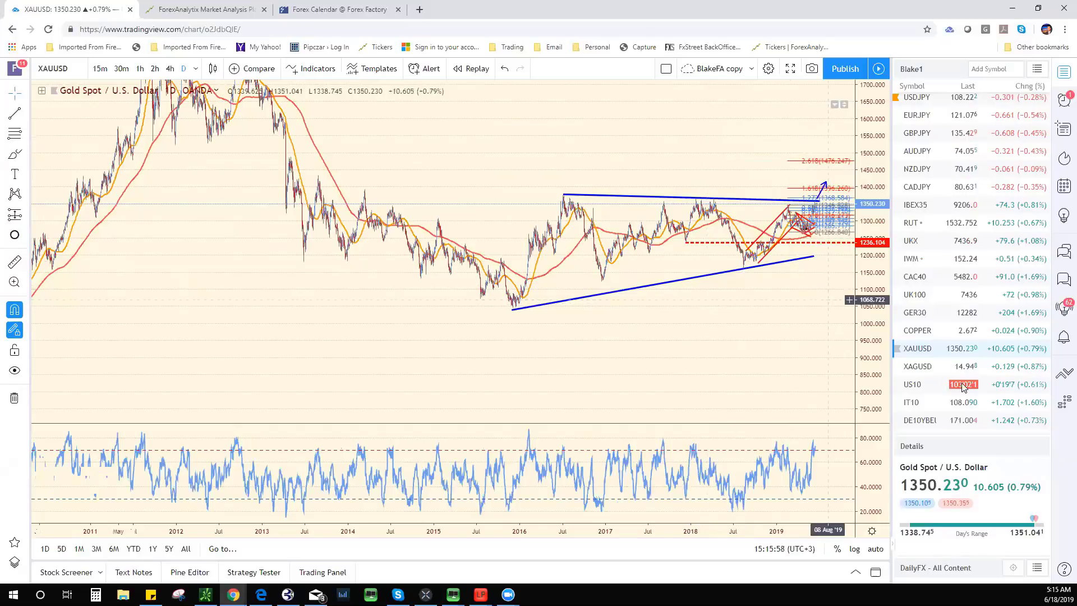
Open the daily XAGUSD silver chart and frame the 2016–2019 downtrend lines.
left_click(898, 368)
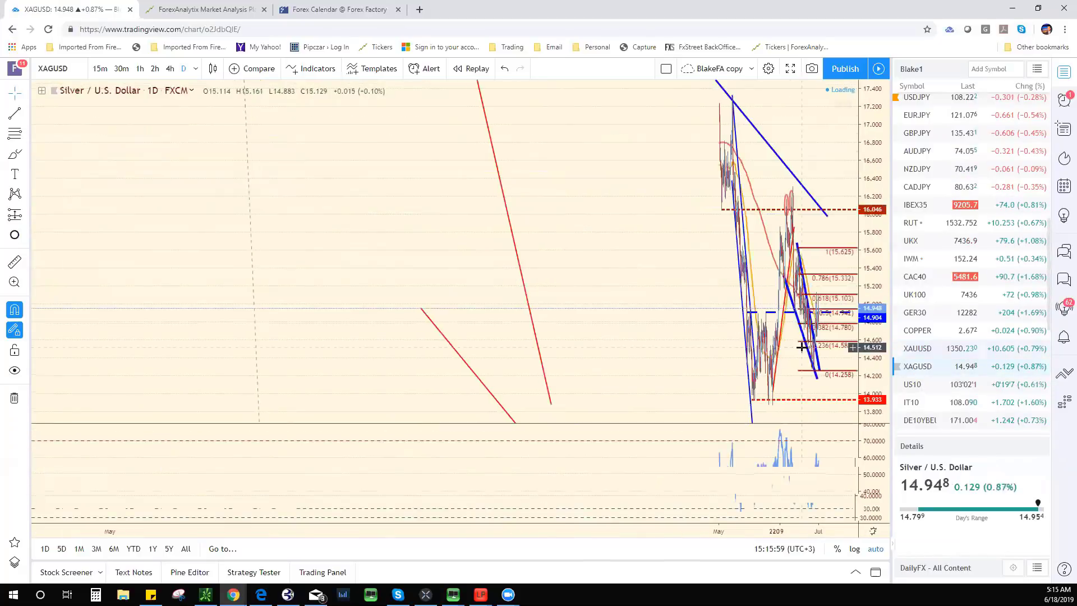
scroll(726, 373, "up", 5)
scroll(726, 373, "up", 3)
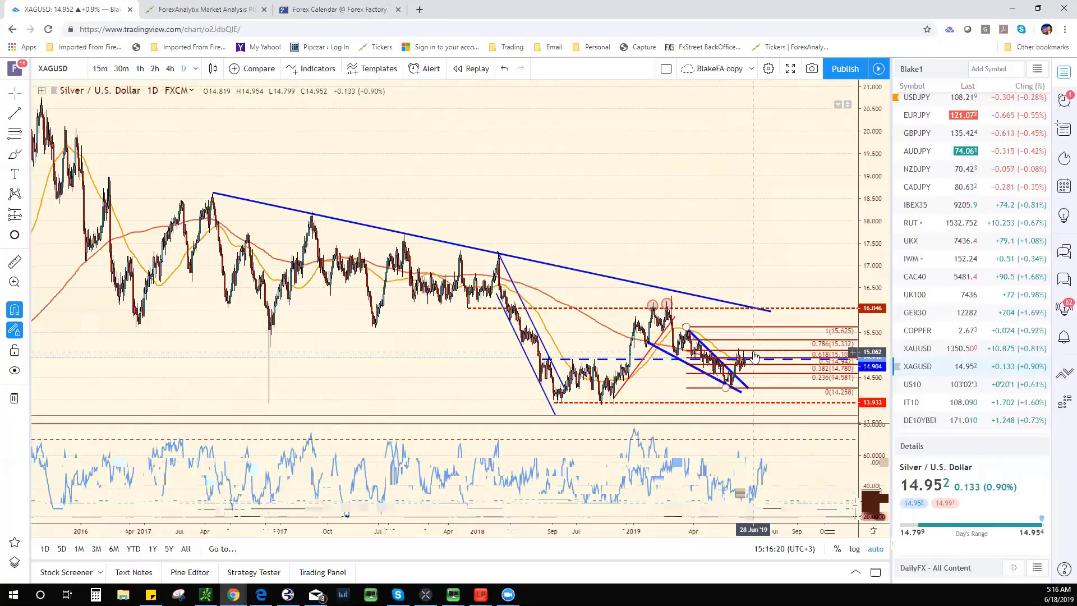
scroll(930, 275, "down", 3)
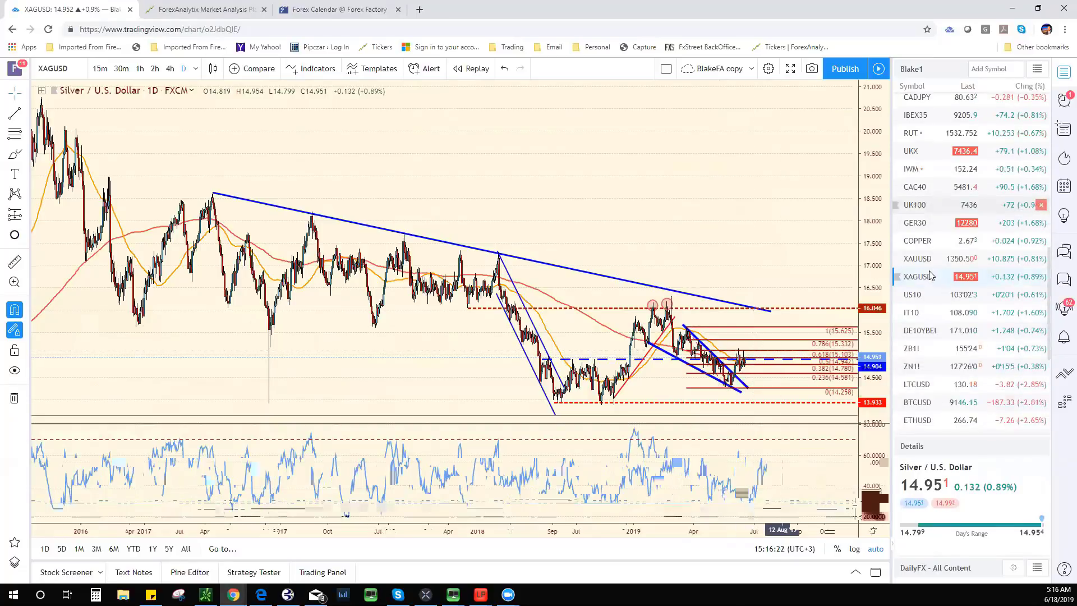
Open the daily DE10YBEUR Bund chart and zoom in on its last year of prices.
left_click(941, 332)
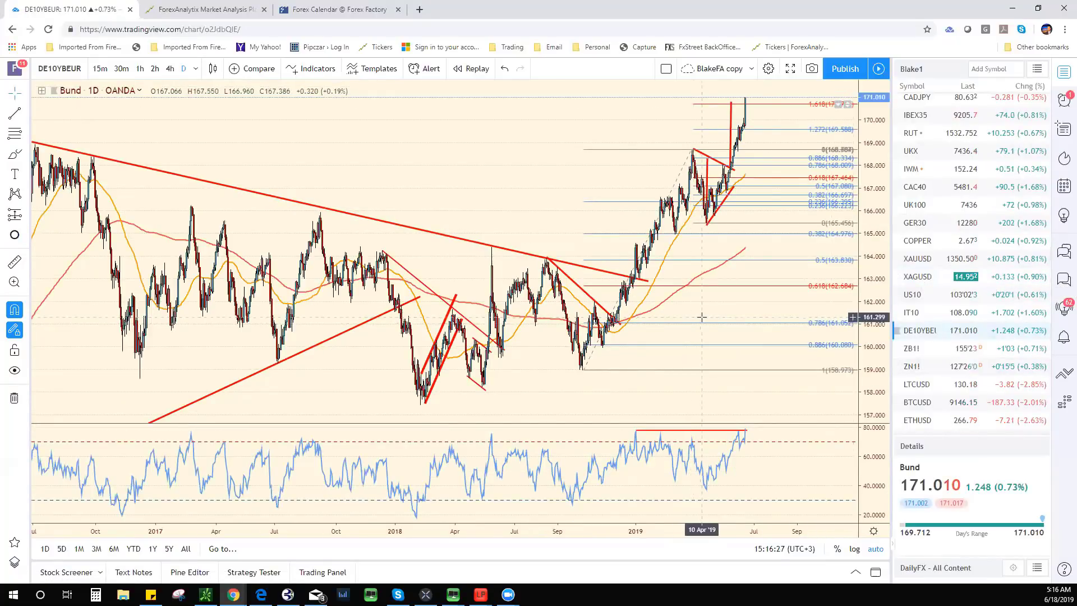
scroll(702, 317, "up", 2)
scroll(701, 317, "down", 5)
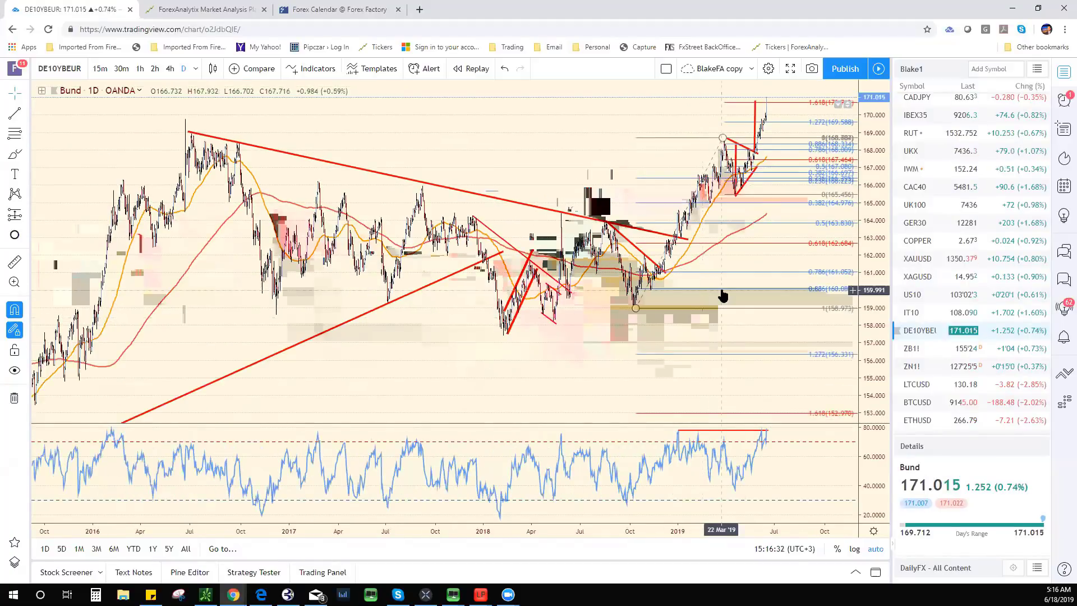
scroll(721, 292, "up", 1)
scroll(721, 291, "up", 1)
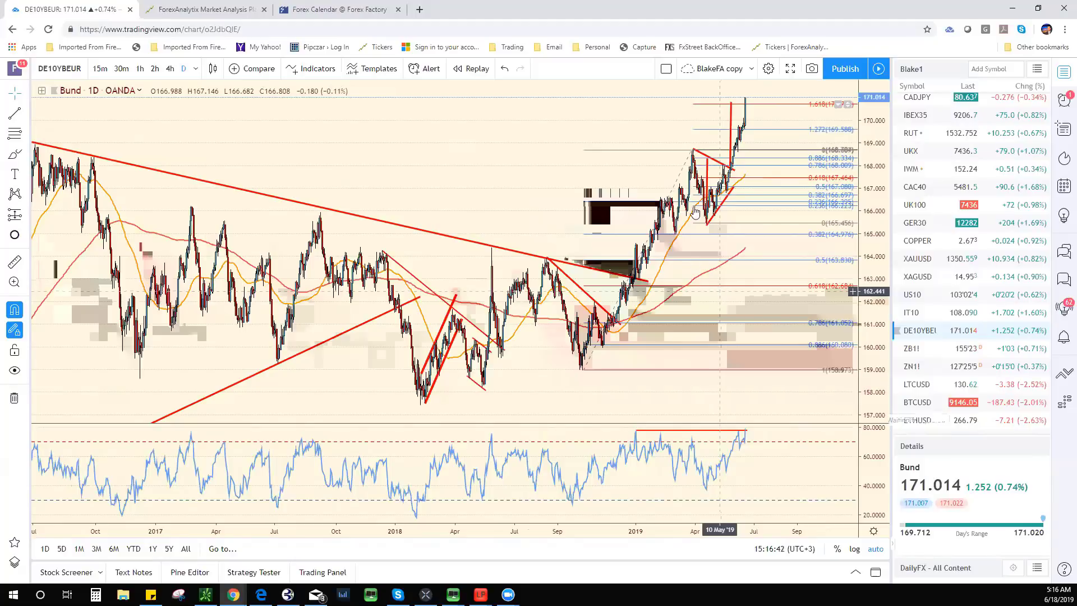
scroll(709, 249, "up", 5)
left_click_drag(709, 250, 582, 155)
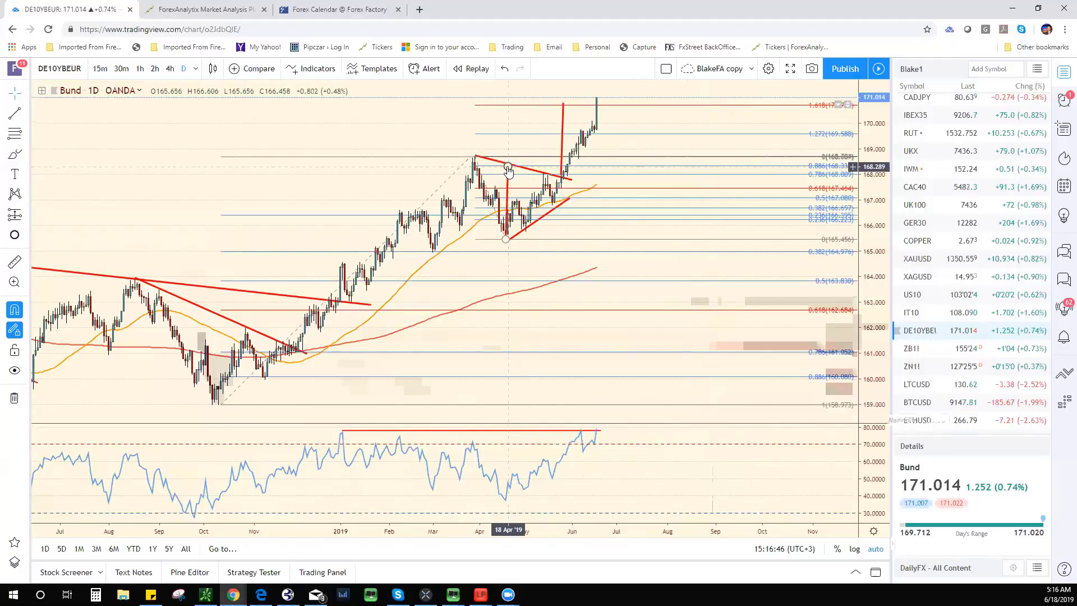
Delete the late-May vertical projection line and move the mid-April one to the early-June breakout.
left_click_drag(508, 170, 508, 164)
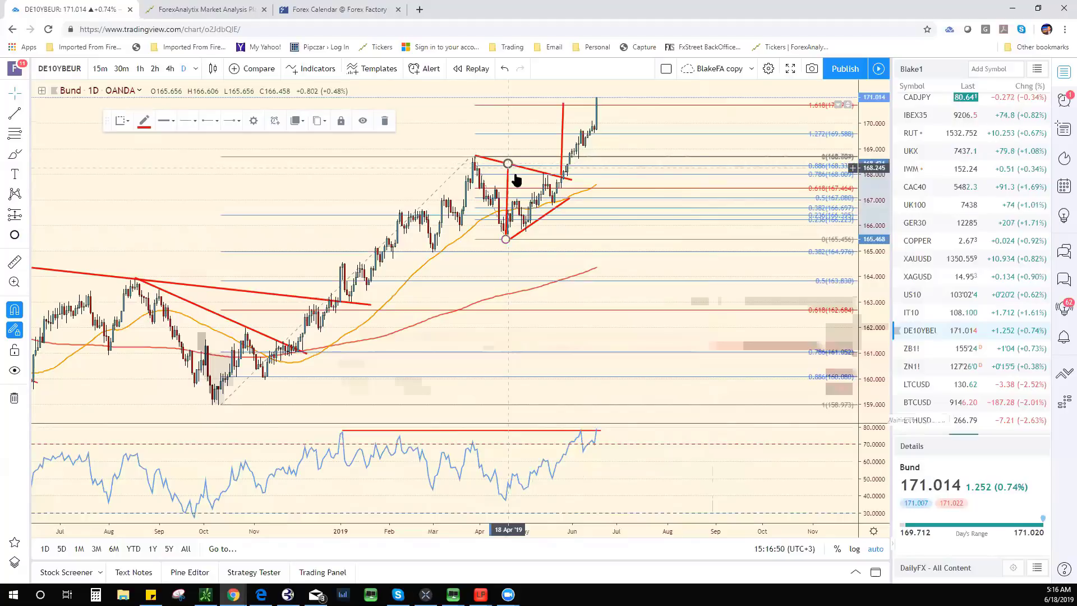
left_click(561, 129)
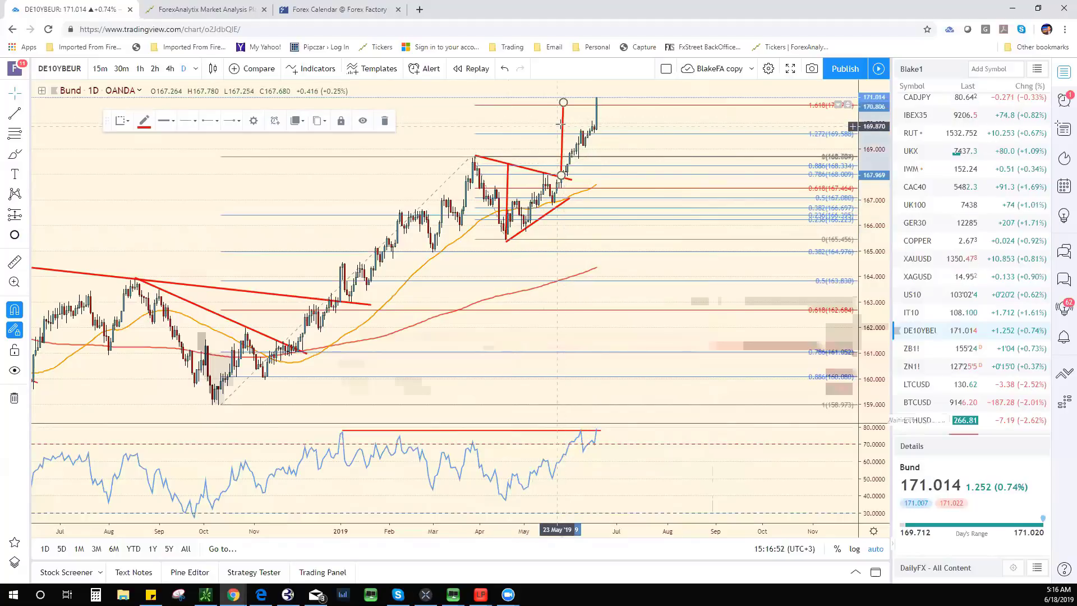
key("Delete")
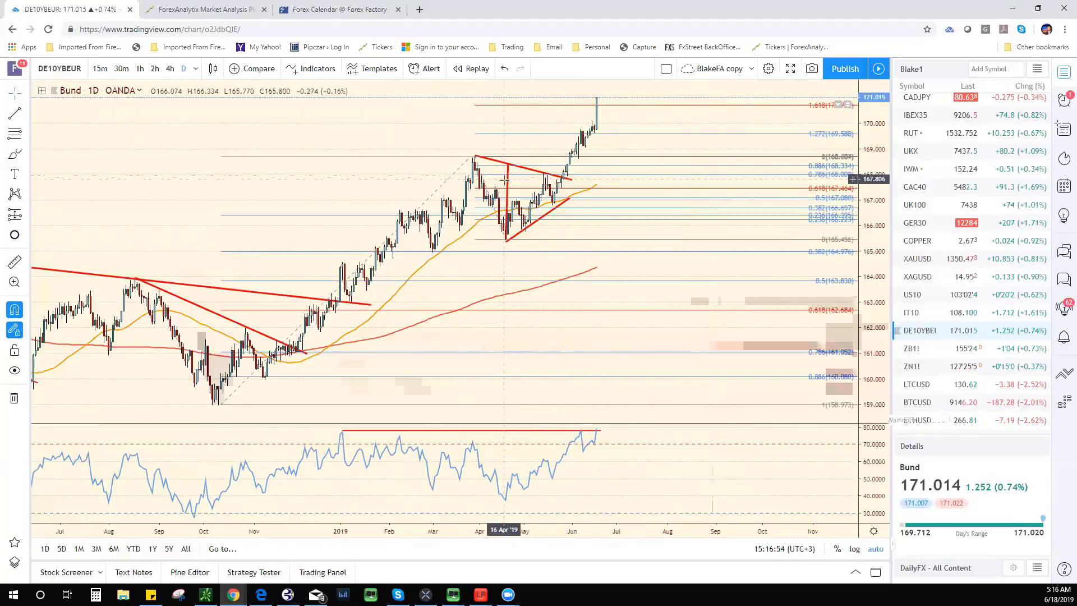
left_click_drag(508, 173, 565, 120)
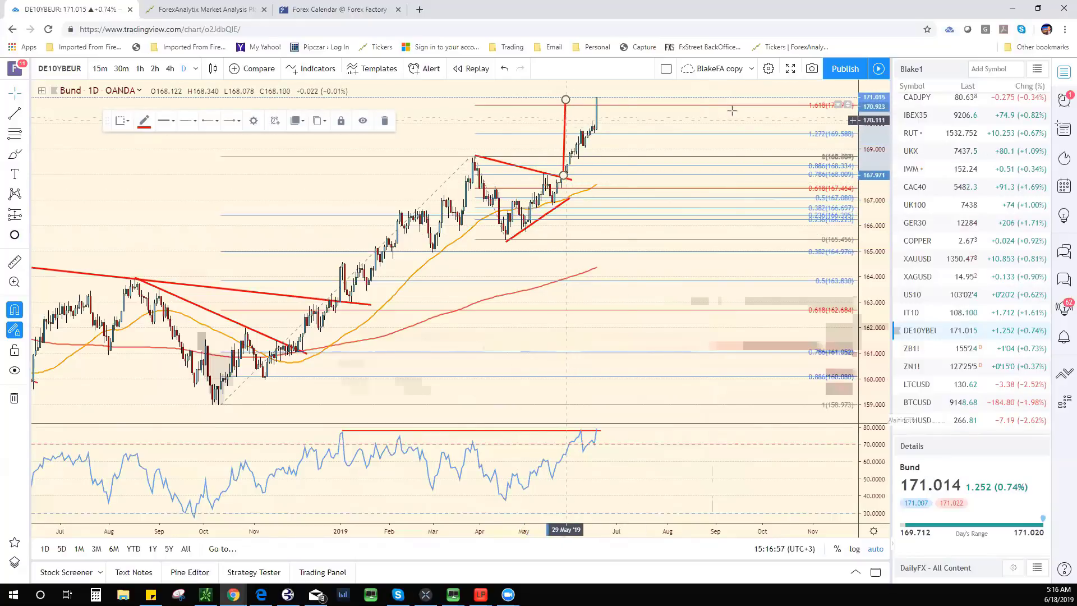
left_click(690, 173)
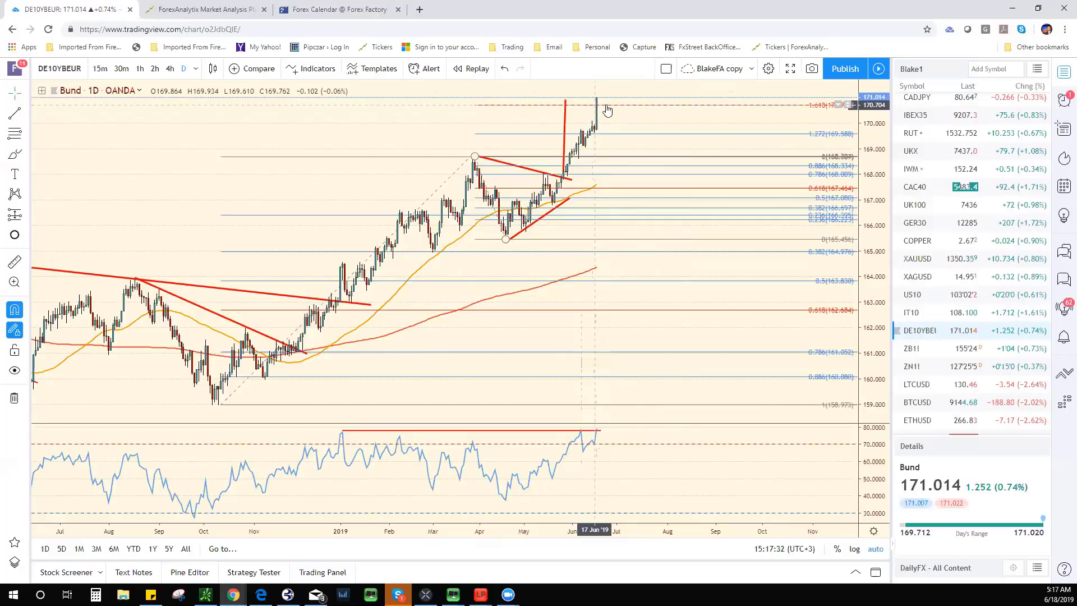
scroll(938, 224, "up", 10)
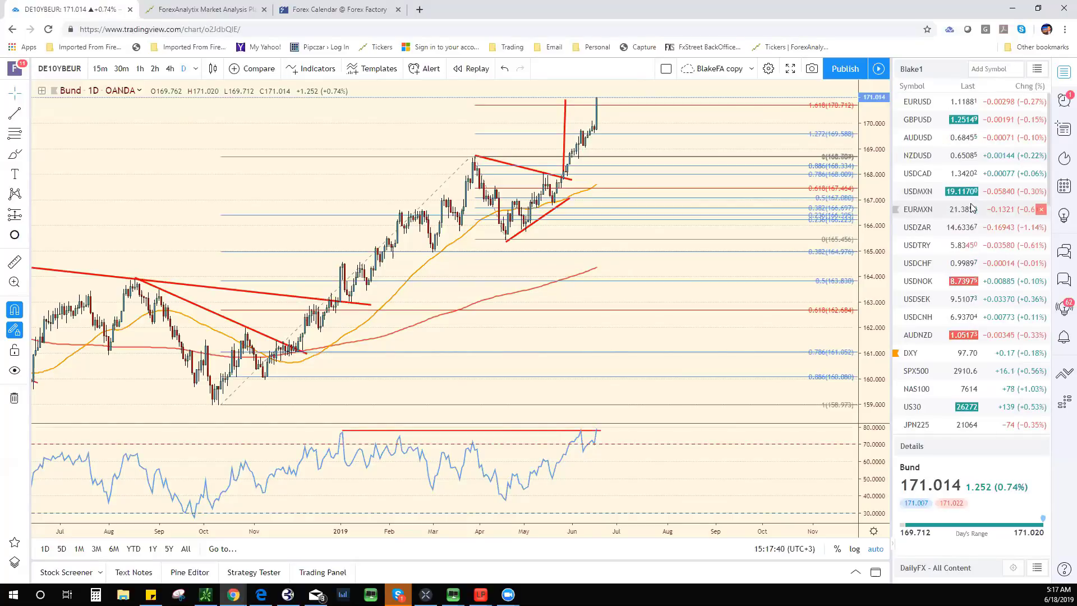
Step from AUDUSD to the daily NZDUSD chart with its trendlines and Fibonacci levels.
left_click(943, 138)
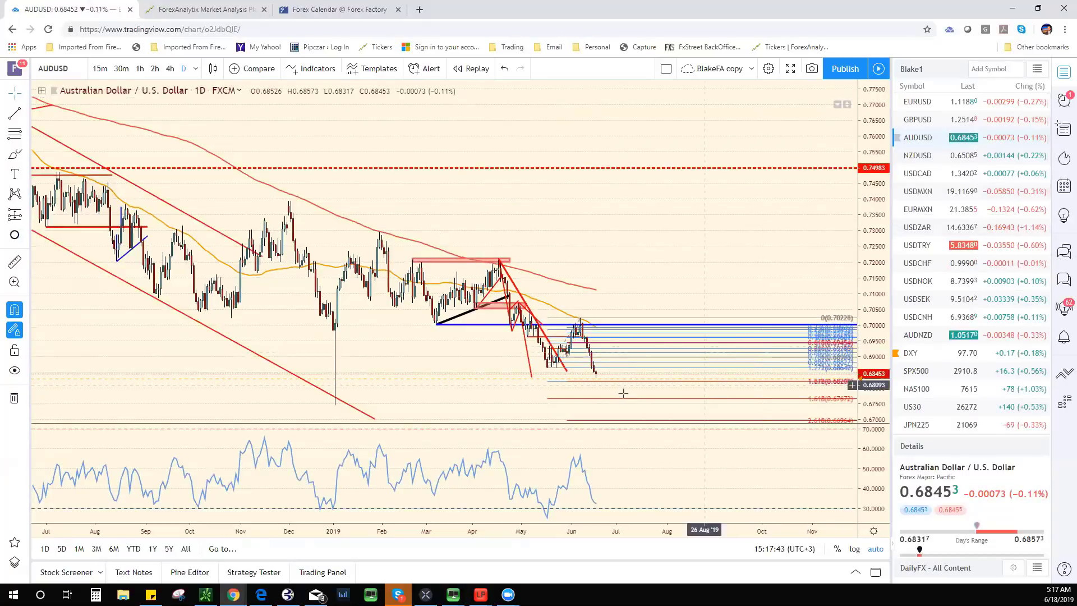
left_click(939, 155)
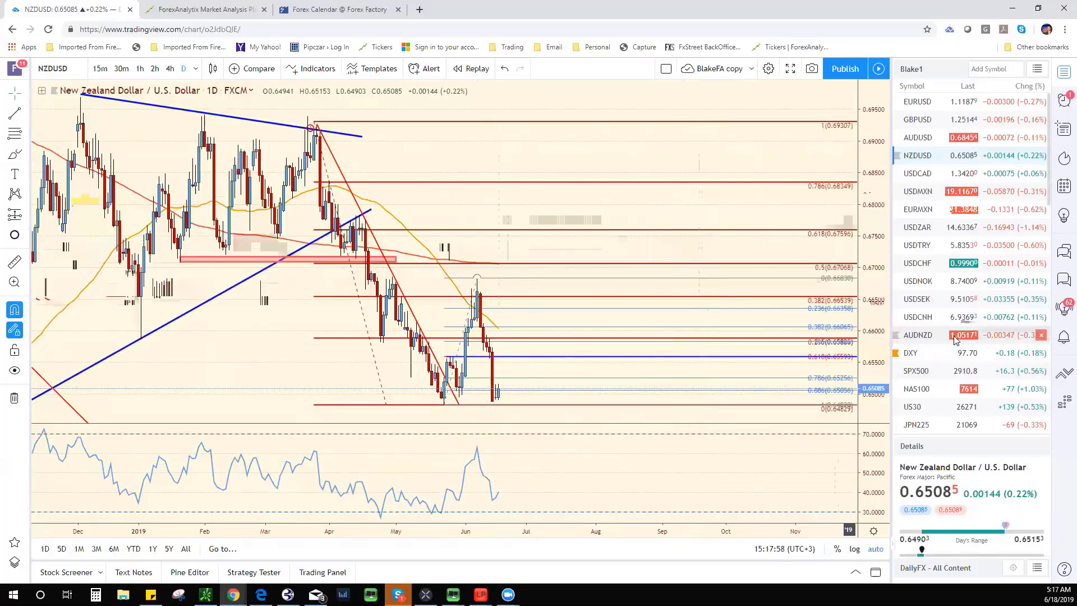
Open the daily ZN1! T-Note futures chart and clone its red up-trend line.
scroll(955, 340, "down", 4)
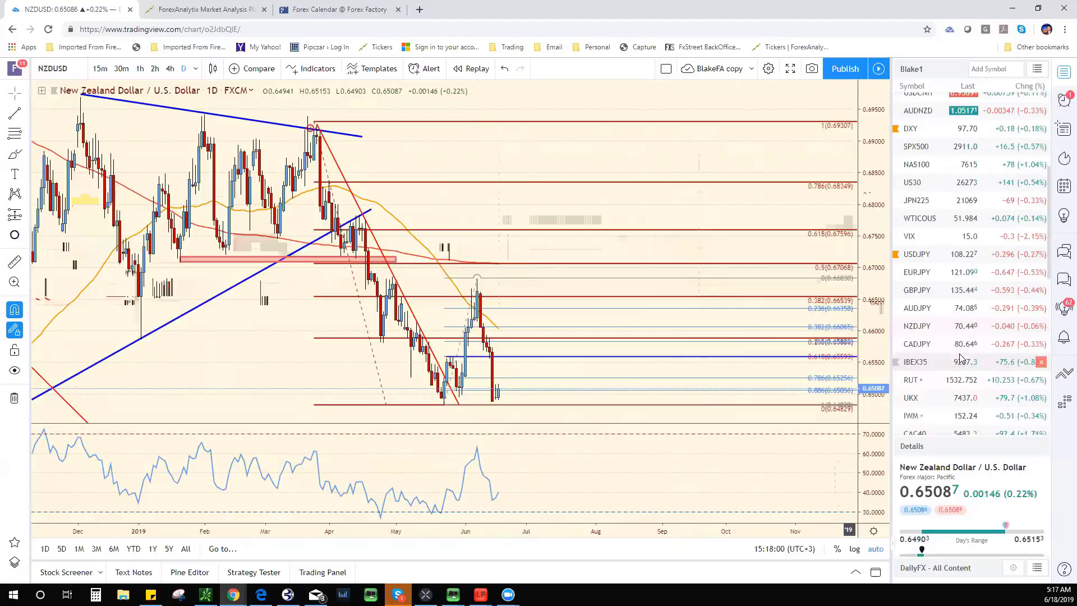
scroll(961, 359, "down", 4)
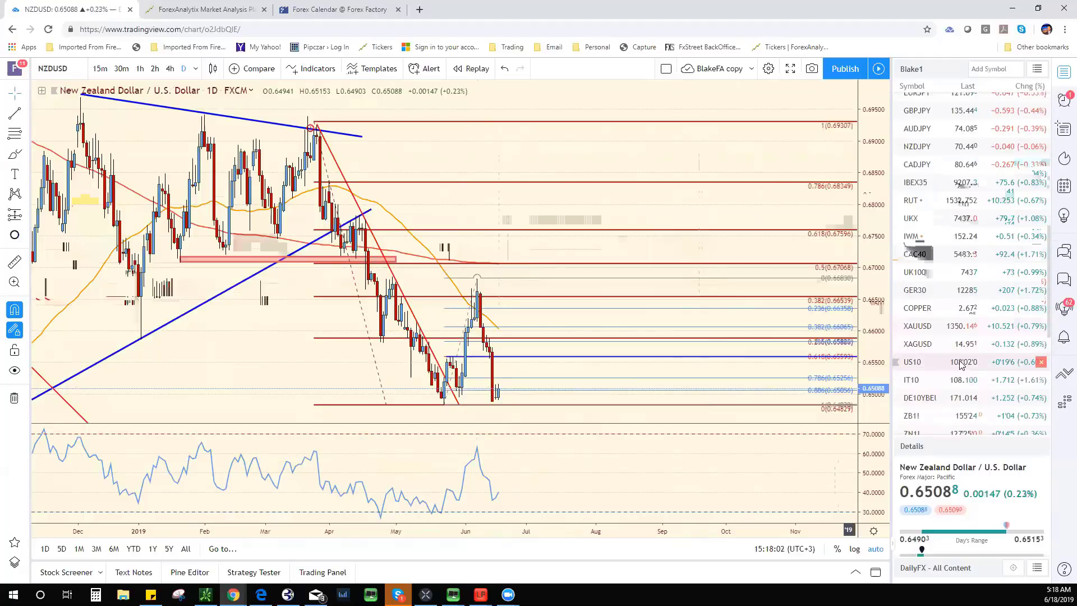
scroll(959, 381, "down", 1)
left_click(952, 412)
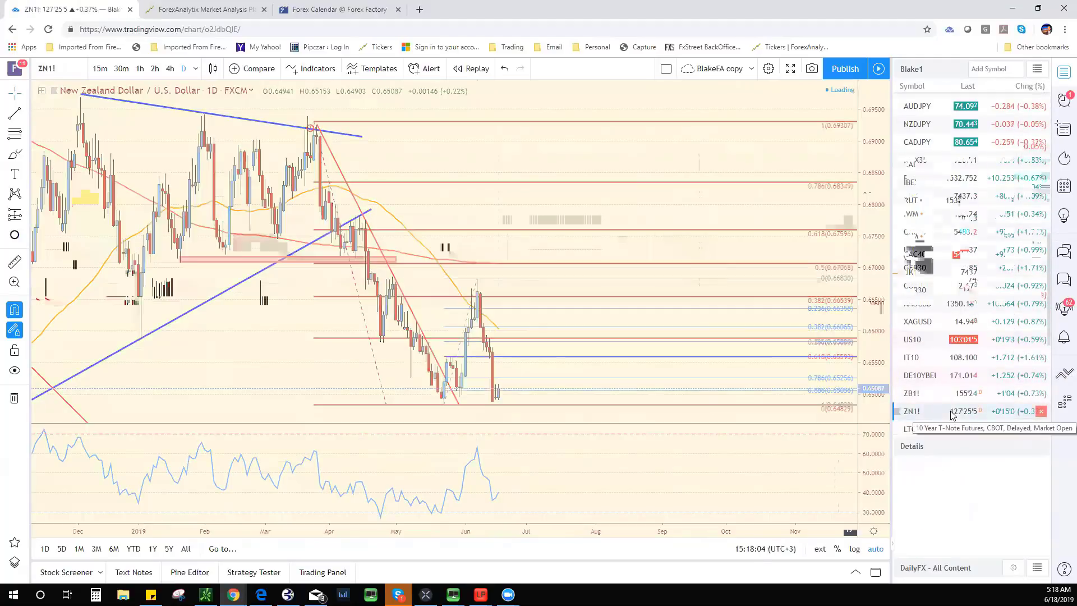
scroll(645, 326, "down", 2)
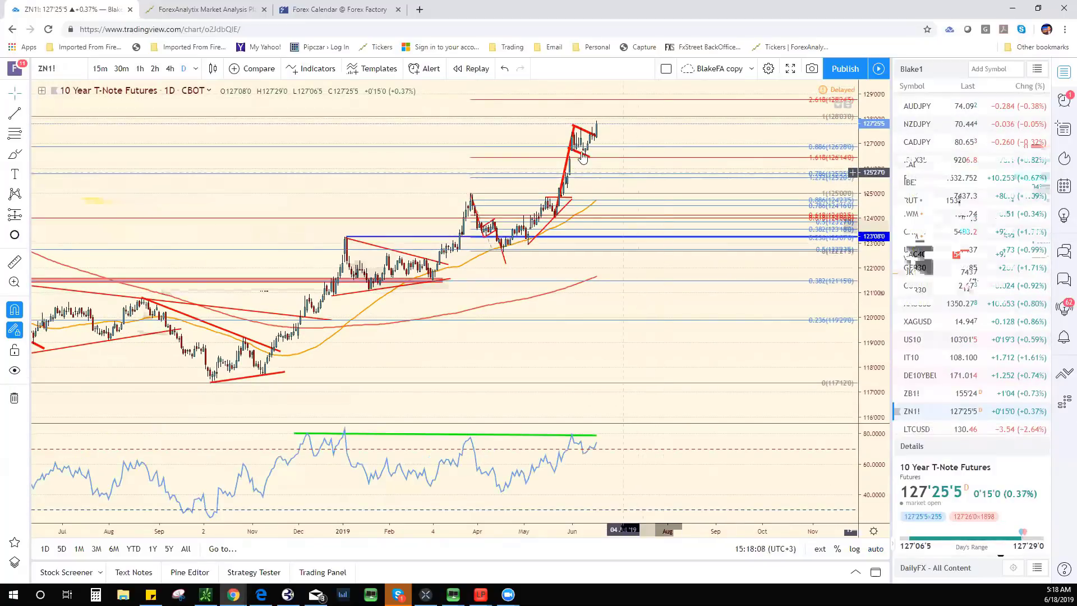
right_click(566, 164)
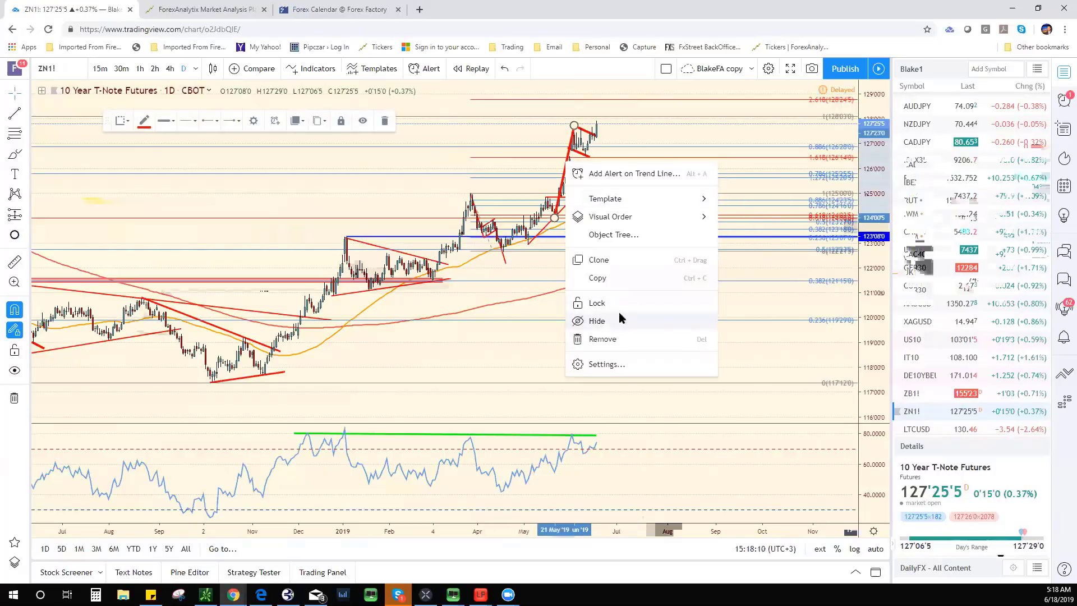
left_click(640, 260)
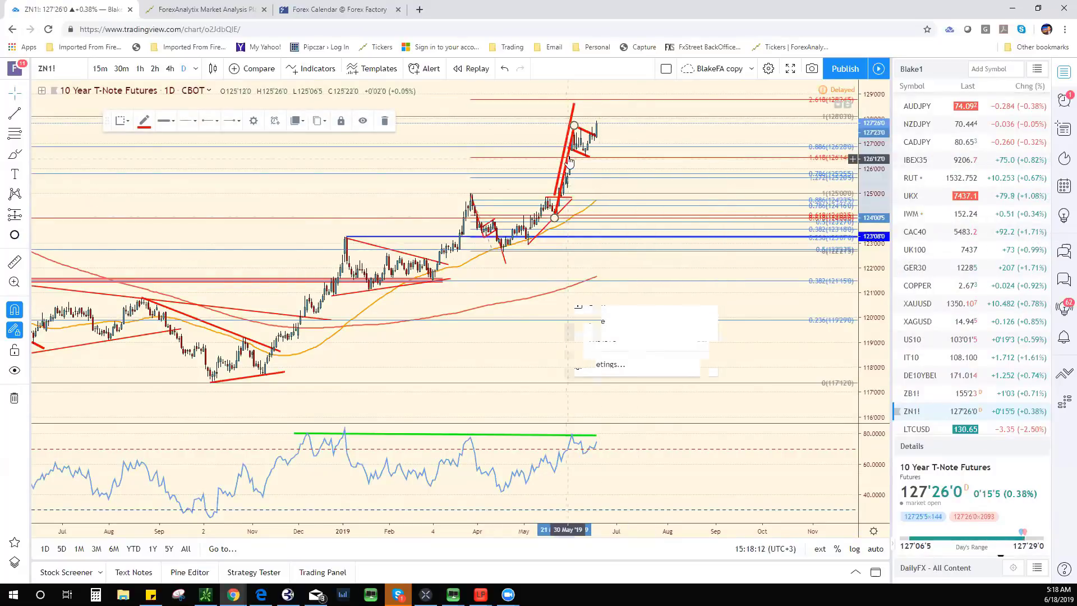
Re-anchor the Fibonacci retracement to the earlier high and late-2018 low, and stretch the red copy toward 130.
left_click_drag(561, 174, 620, 121)
scroll(585, 220, "down", 2)
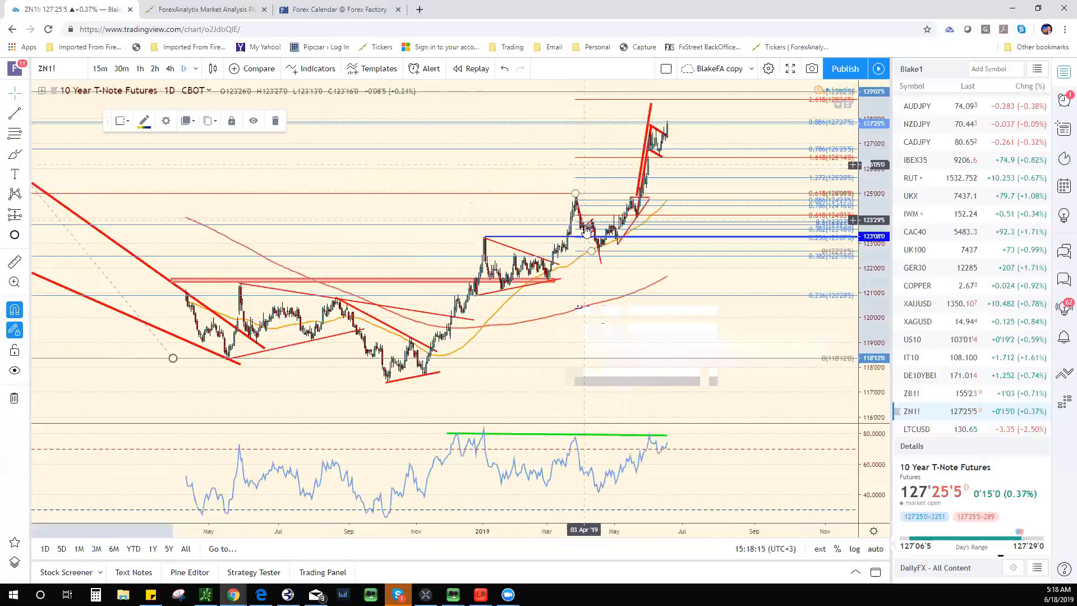
scroll(585, 220, "down", 2)
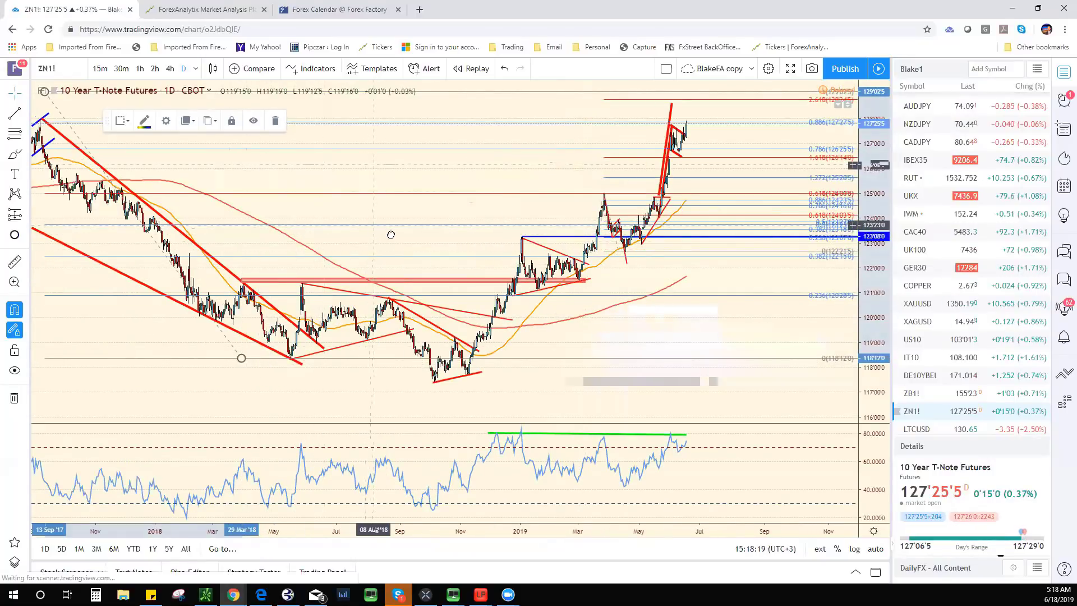
left_click_drag(391, 234, 372, 251)
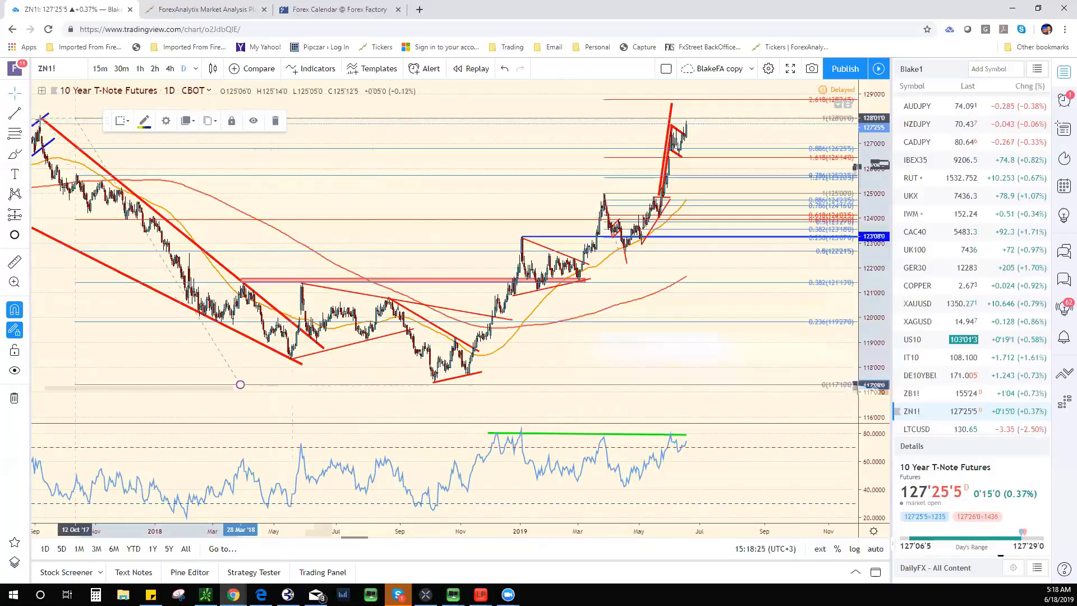
left_click_drag(43, 120, 40, 121)
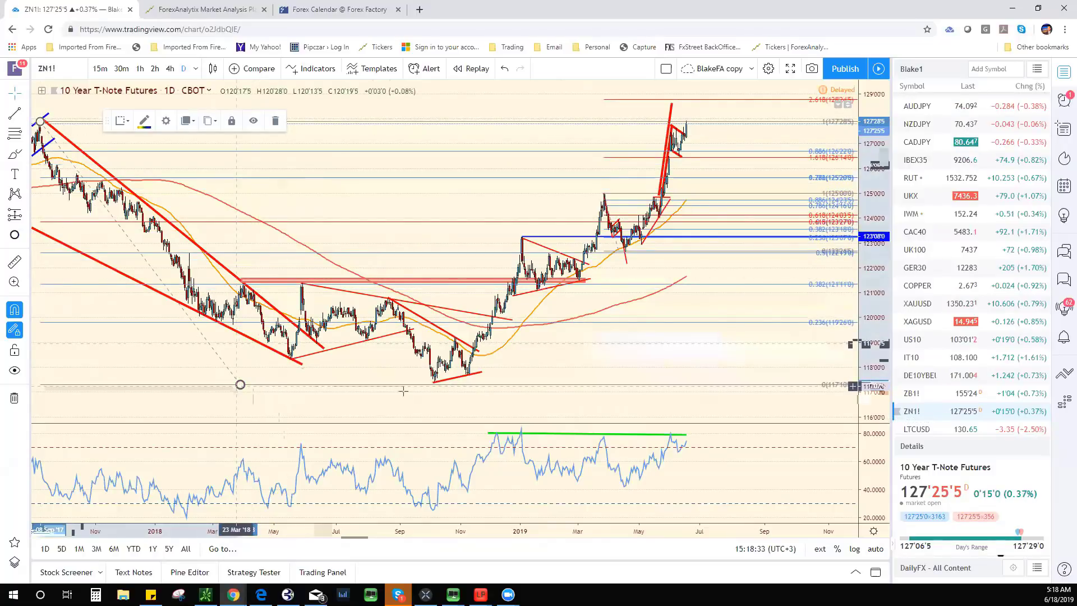
left_click_drag(403, 392, 434, 383)
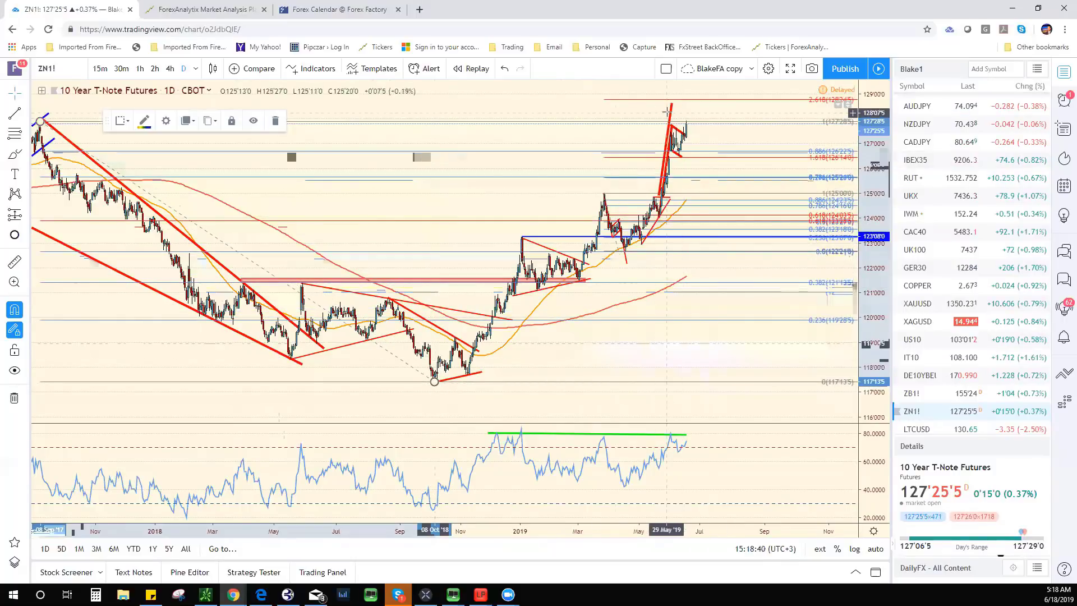
left_click_drag(673, 116, 694, 66)
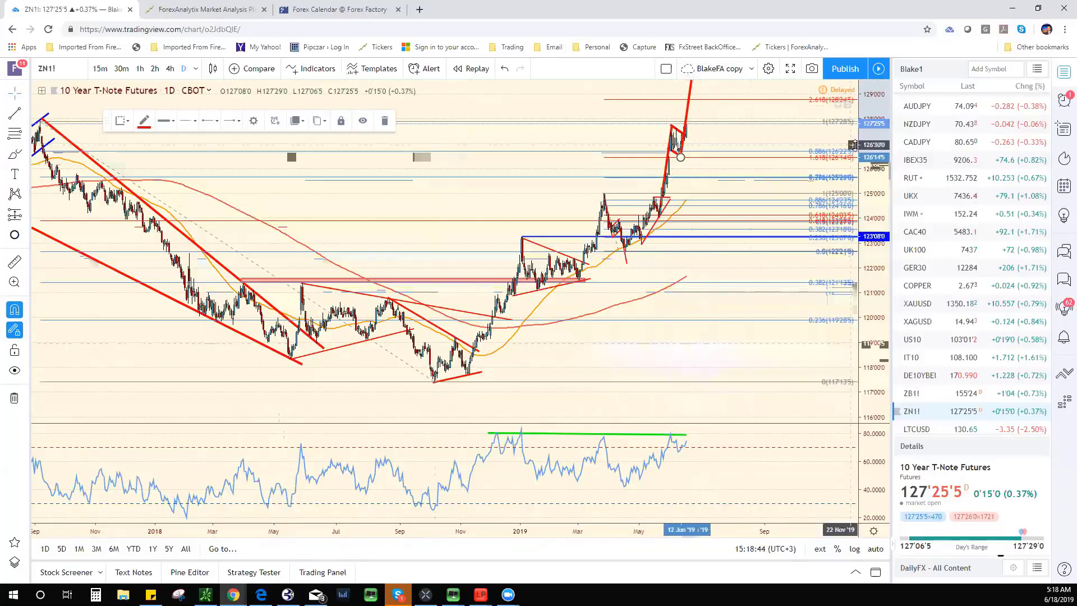
left_click_drag(874, 185, 874, 246)
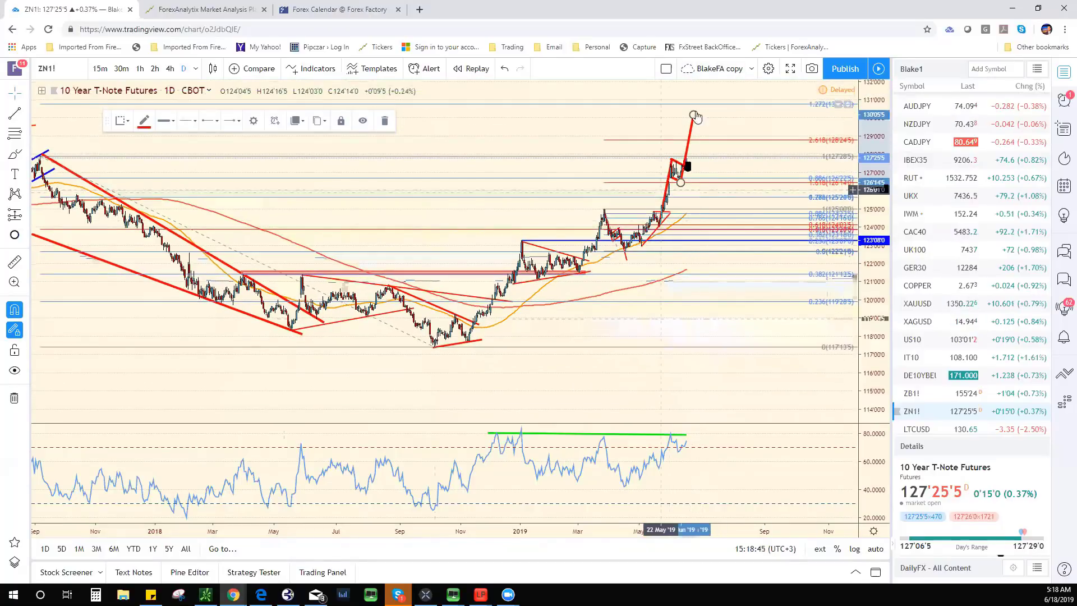
scroll(637, 188, "down", 3)
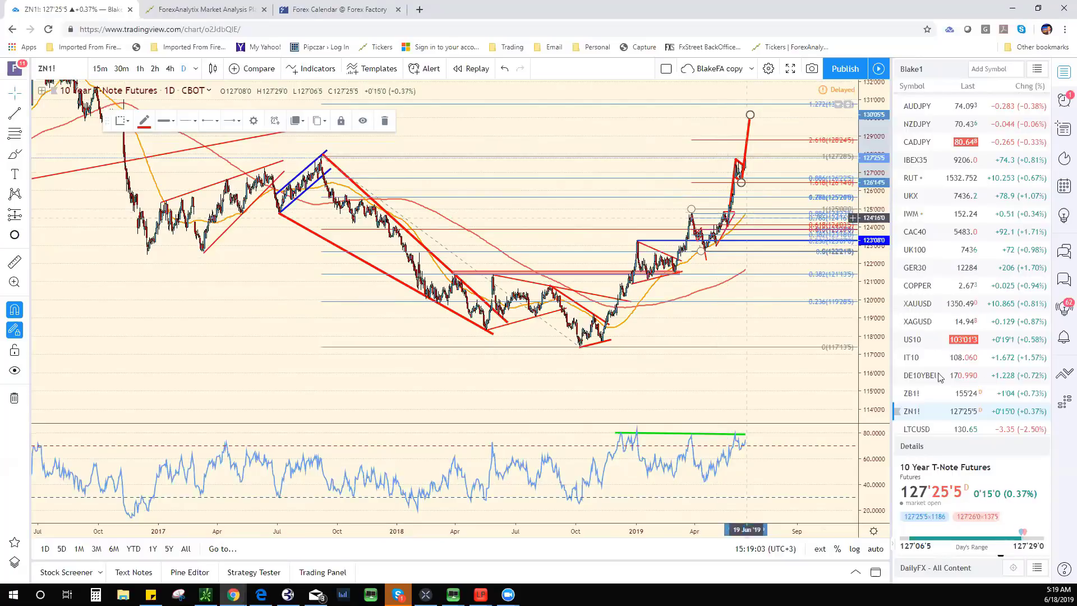
scroll(944, 375, "down", 5)
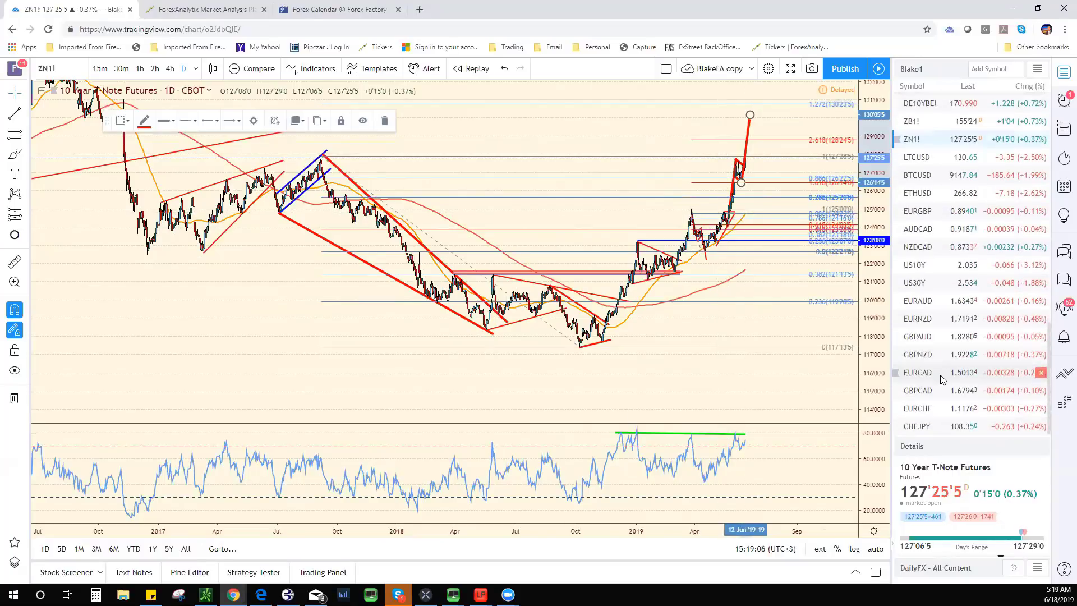
scroll(944, 337, "up", 5)
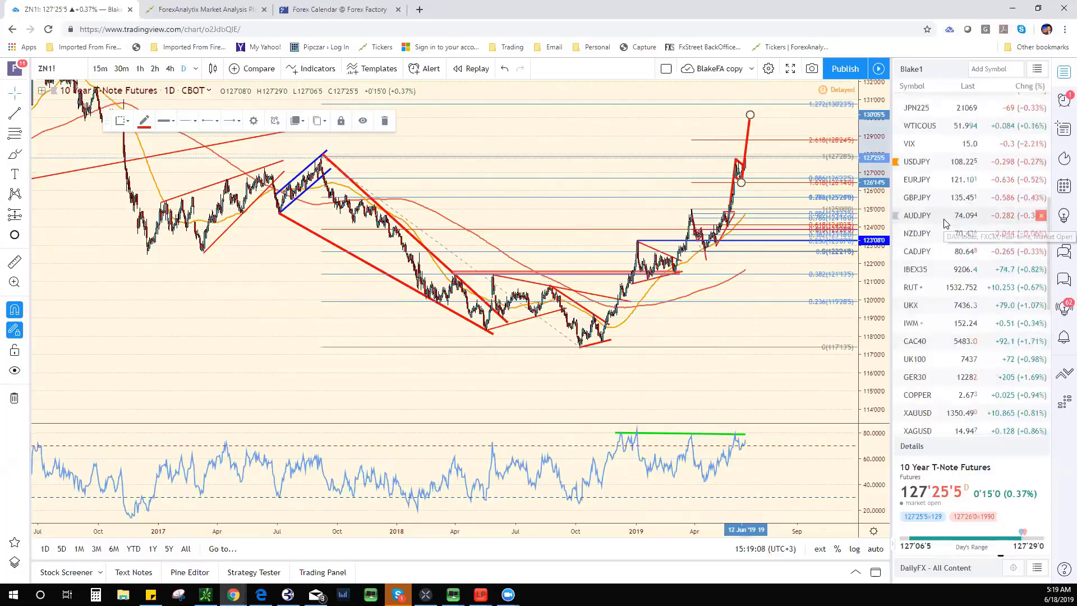
Open daily USDJPY, sketch brush marks near 108.2 and the 106.3 target, then undo them.
left_click(920, 162)
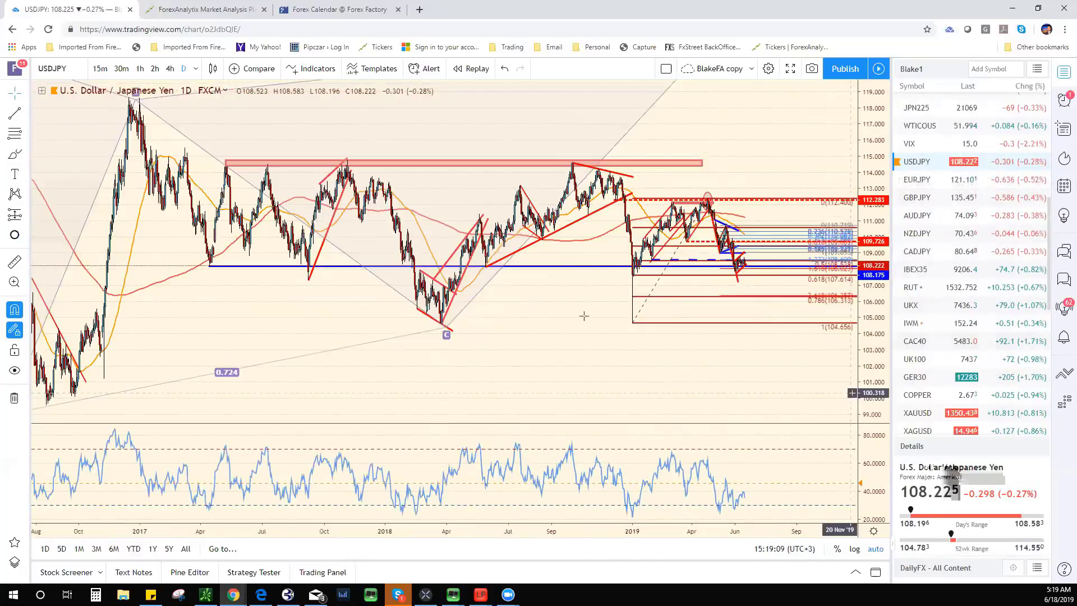
scroll(678, 353, "up", 5)
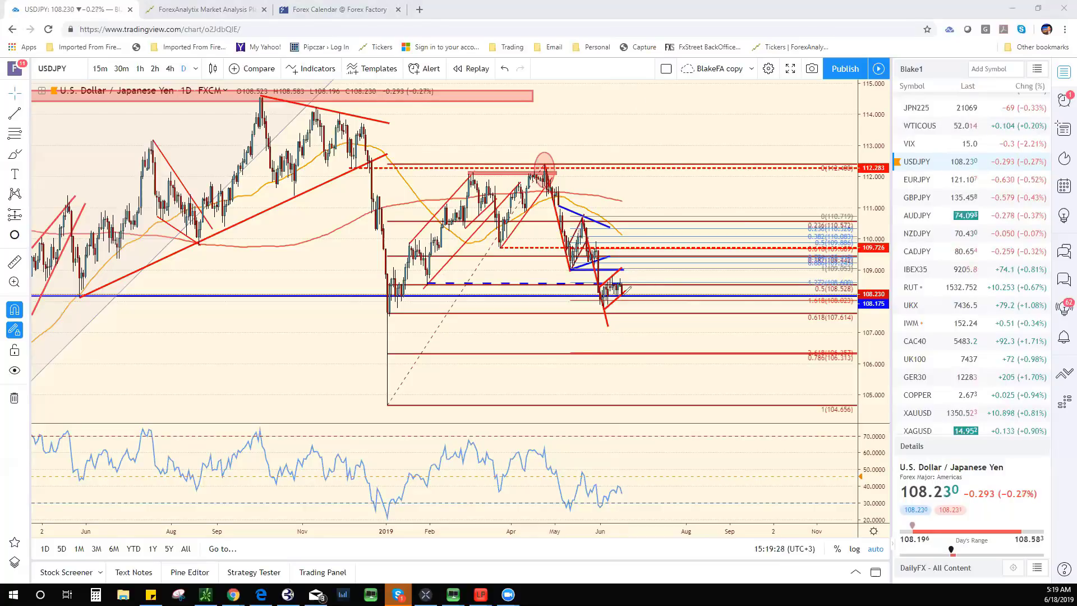
mouse_move(635, 268)
left_mouse_down()
mouse_move(595, 273)
mouse_move(632, 294)
mouse_move(639, 276)
mouse_move(594, 289)
mouse_move(640, 324)
left_mouse_up()
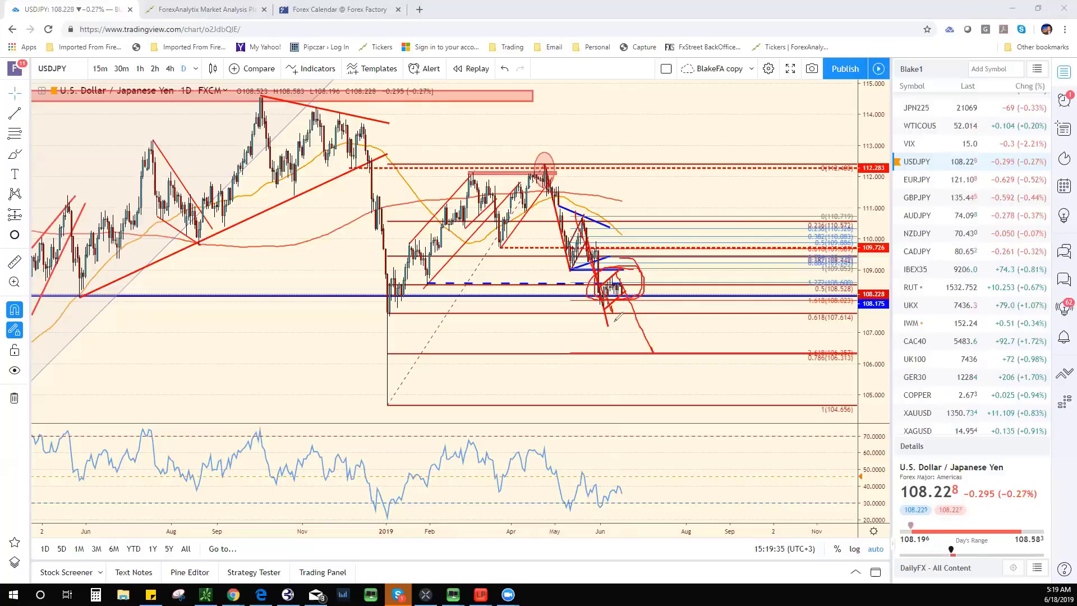
left_click_drag(593, 326, 601, 325)
left_click_drag(638, 324, 645, 325)
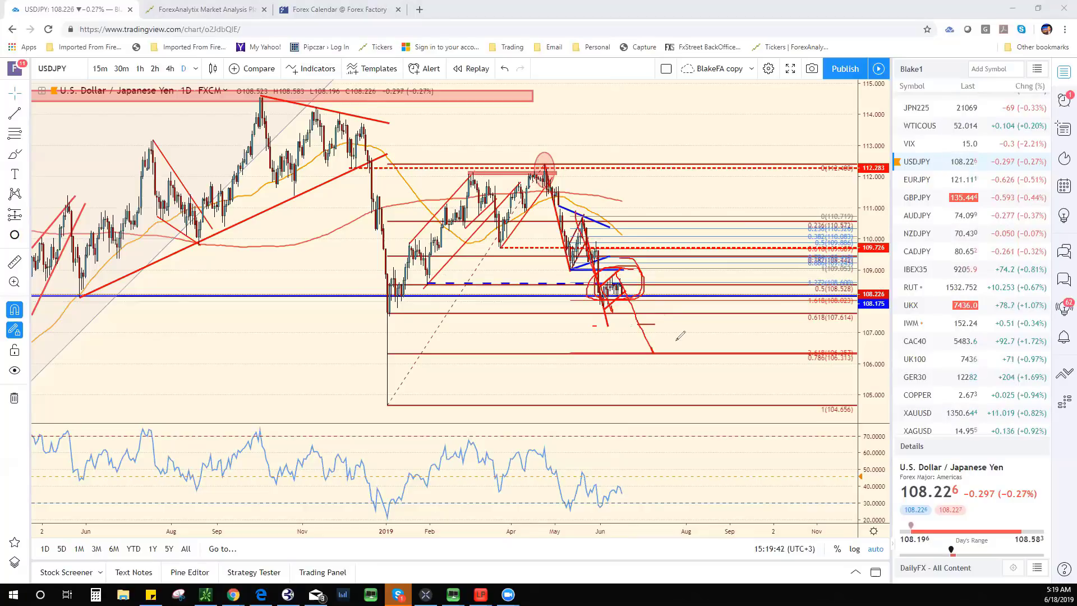
mouse_move(665, 361)
left_mouse_down()
mouse_move(640, 365)
mouse_move(691, 353)
left_mouse_up()
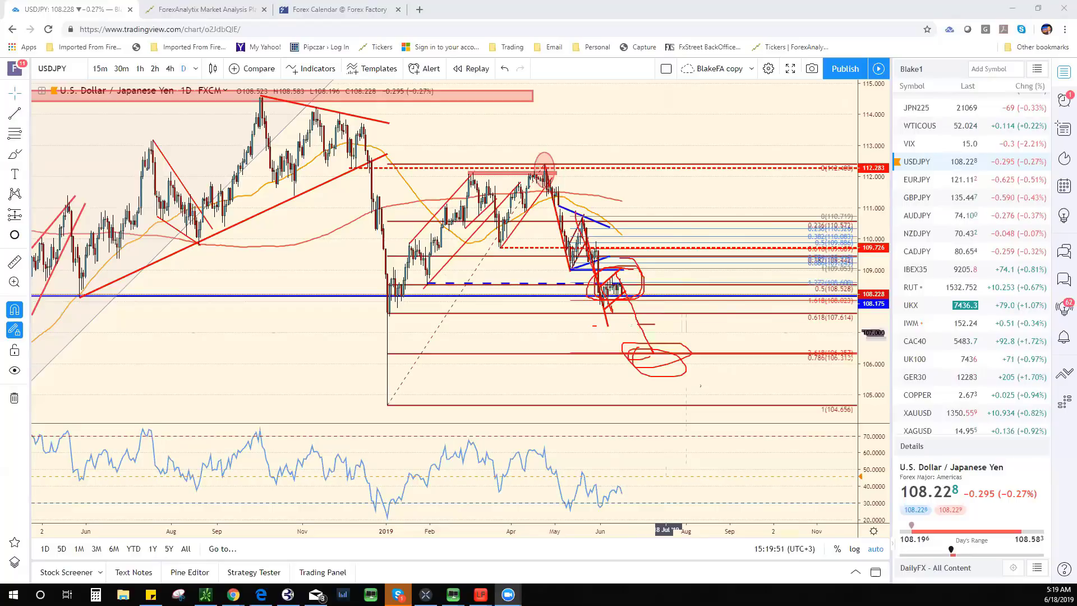
key("ctrl+z")
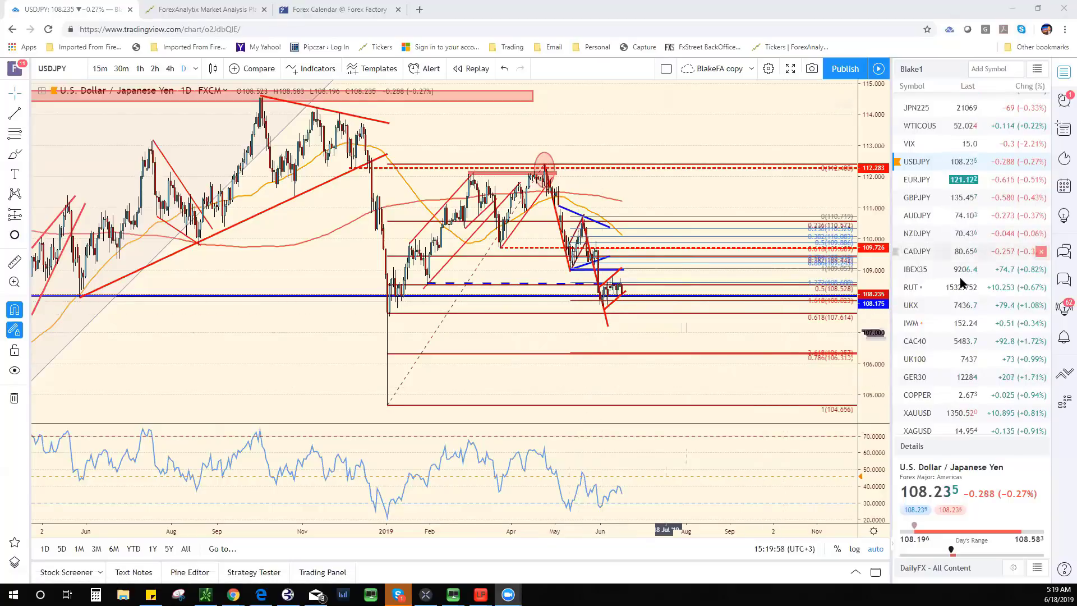
Open daily EURUSD from the watchlist and zoom out on its descending blue trendlines.
scroll(961, 282, "up", 6)
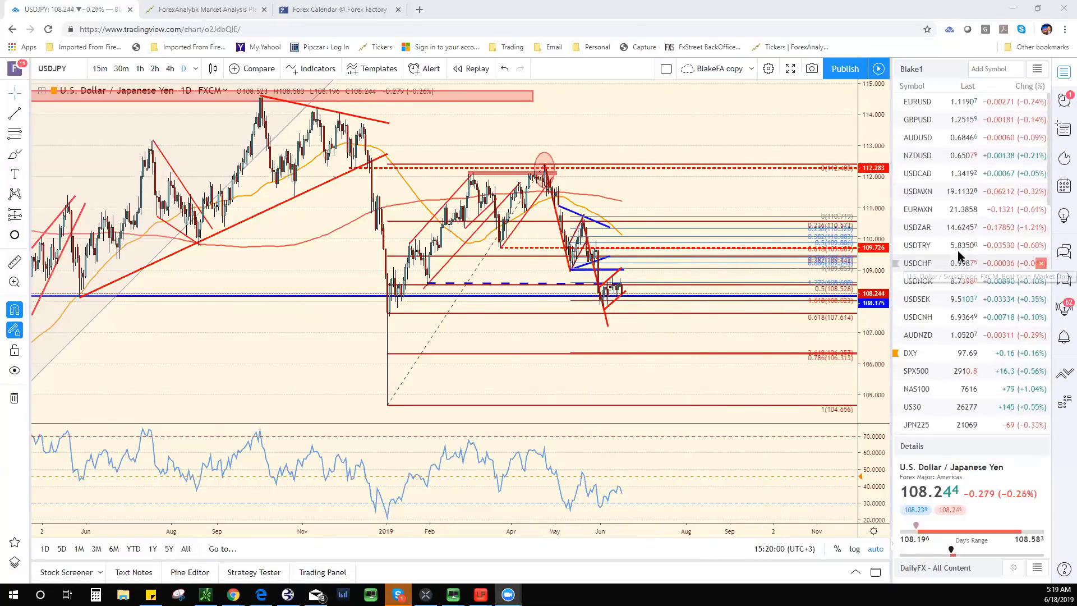
left_click(947, 105)
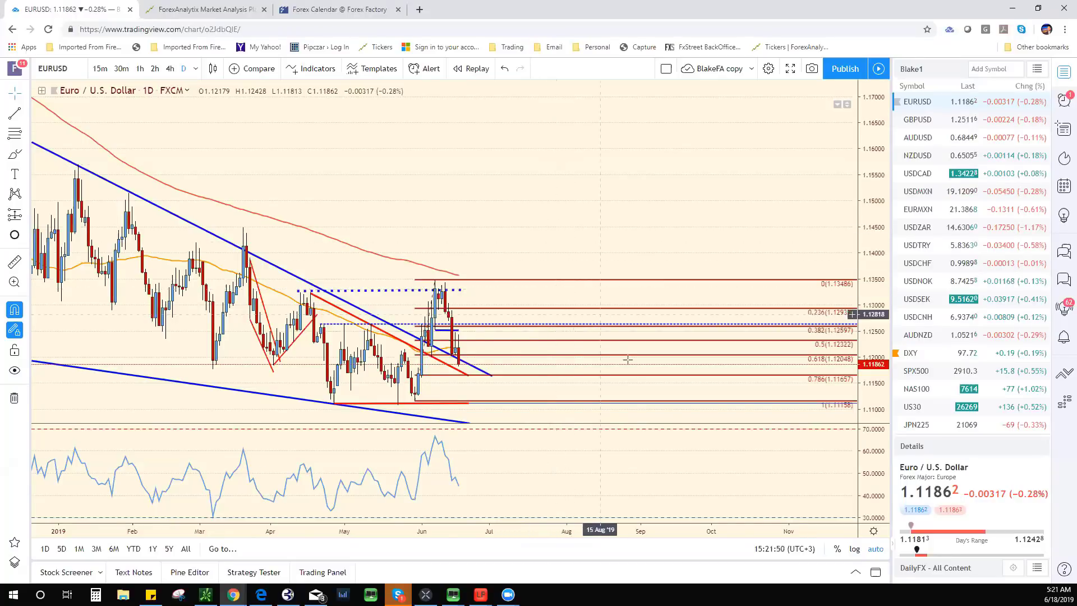
scroll(647, 459, "down", 3)
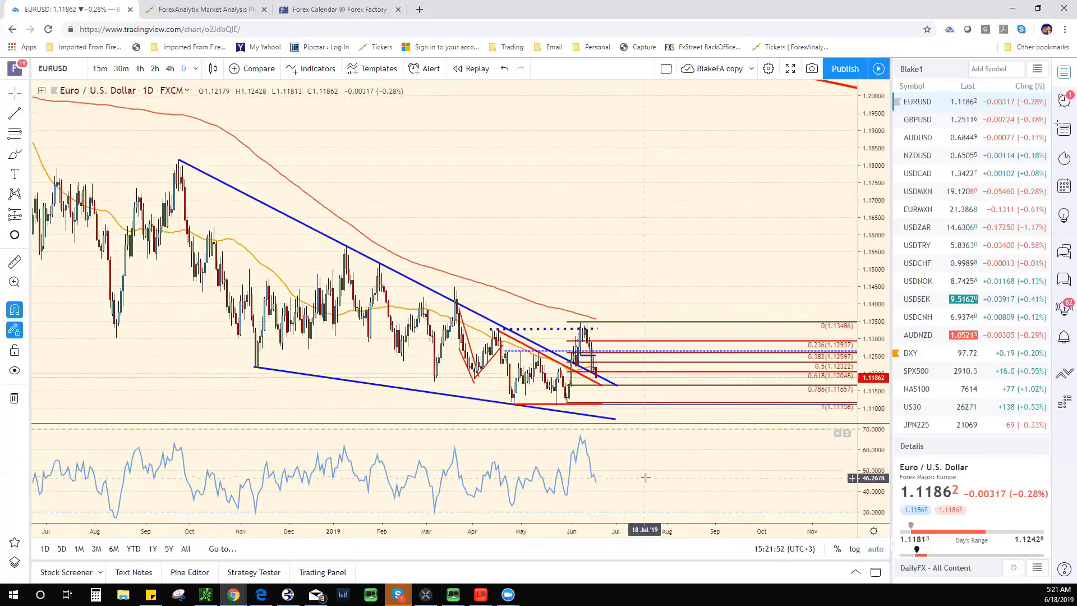
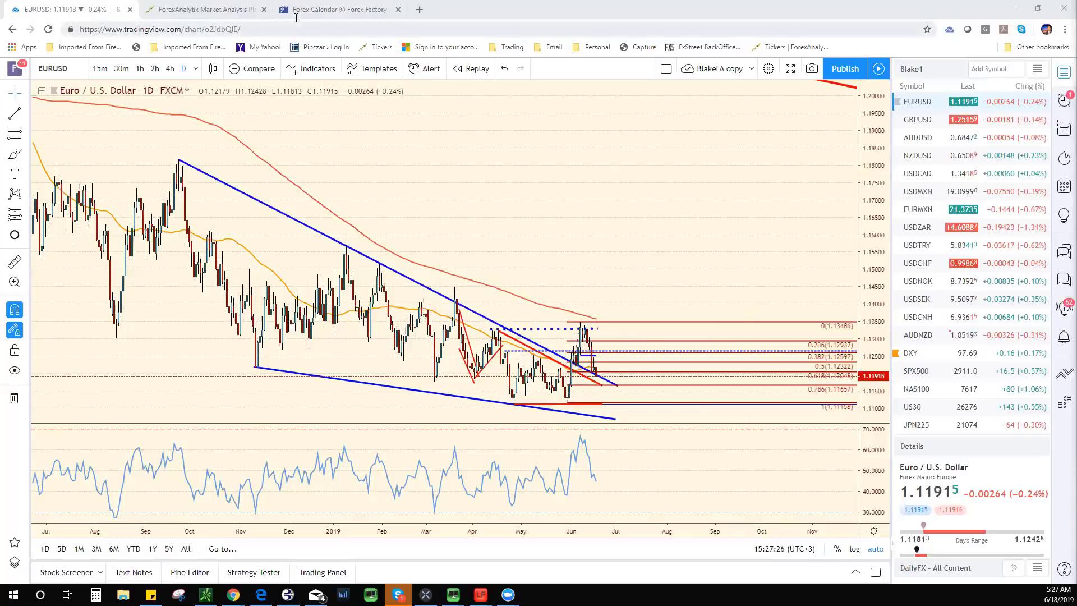
Switch to the ForexAnalytix dashboard and show its economic calendar panel.
left_click(153, 13)
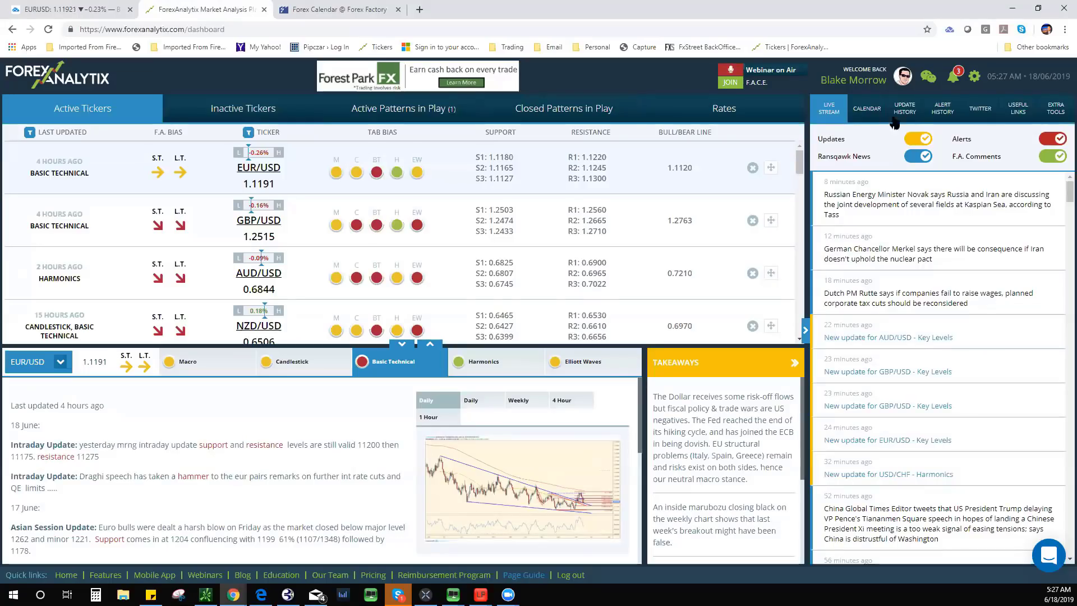
left_click(864, 111)
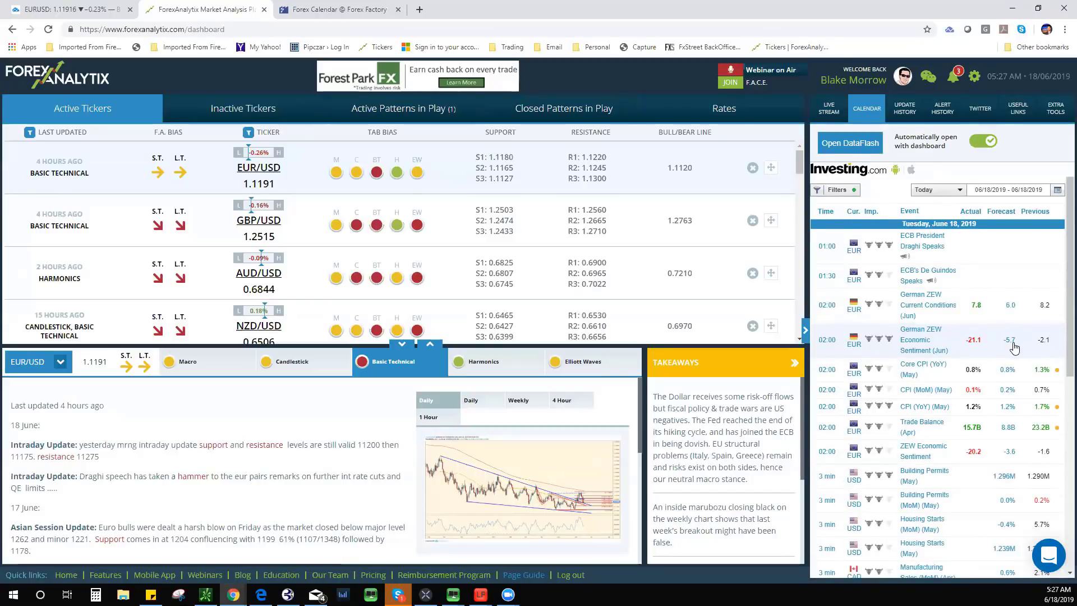
Scan the upcoming releases and DataFlash US housing data, then return to the EURUSD chart.
scroll(1015, 348, "down", 3)
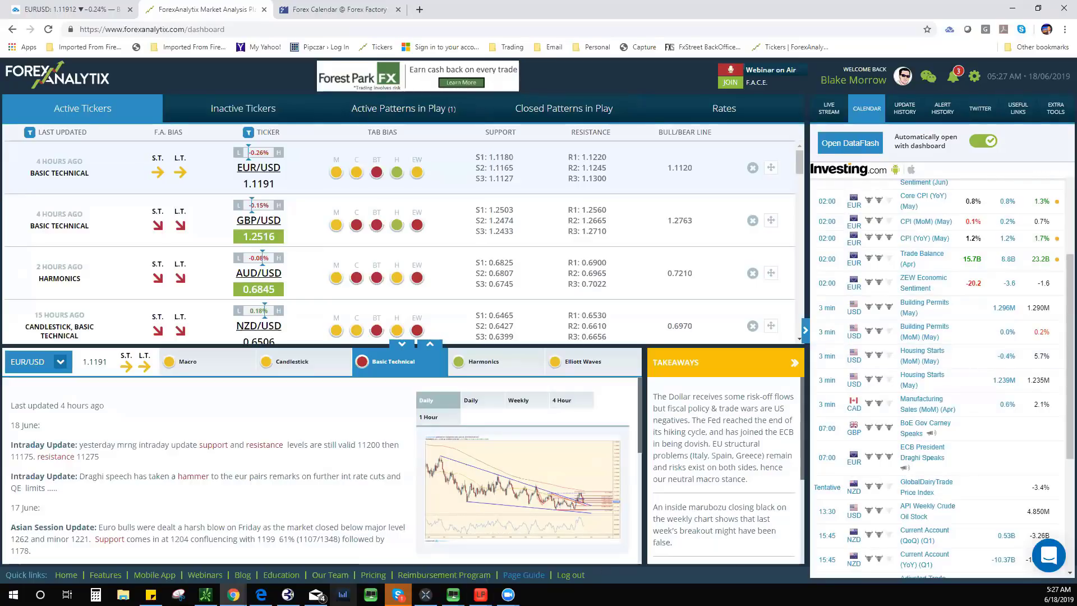
mouse_move(234, 595)
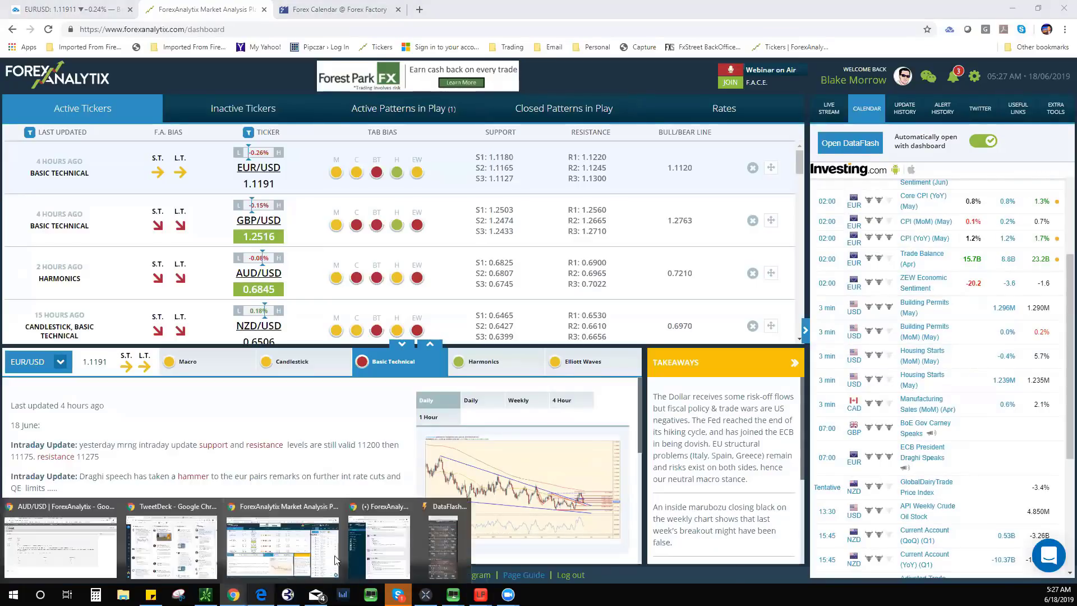
left_click(427, 545)
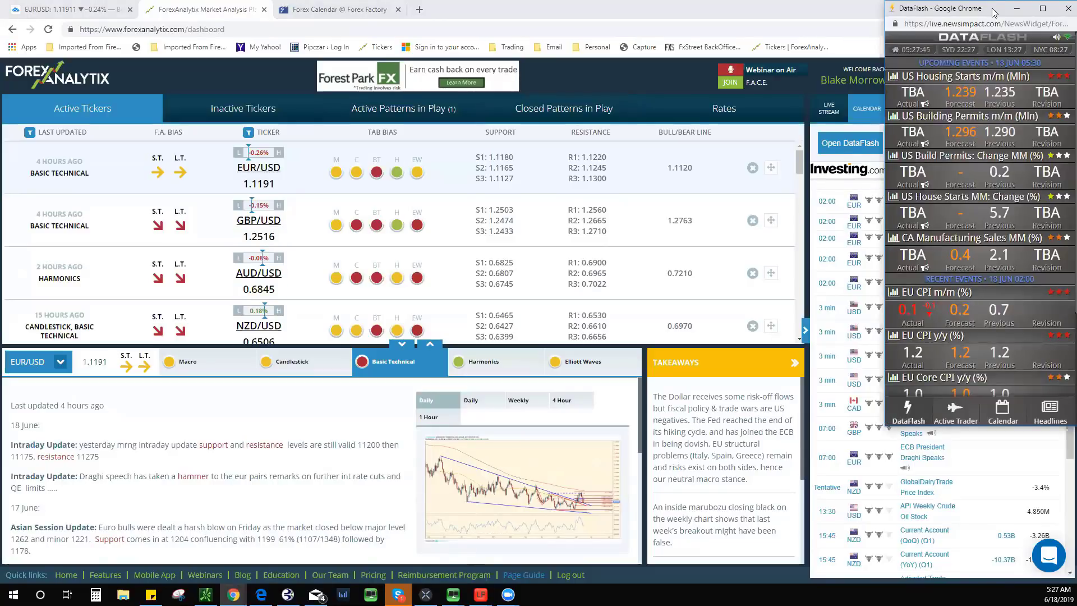
left_click(1017, 8)
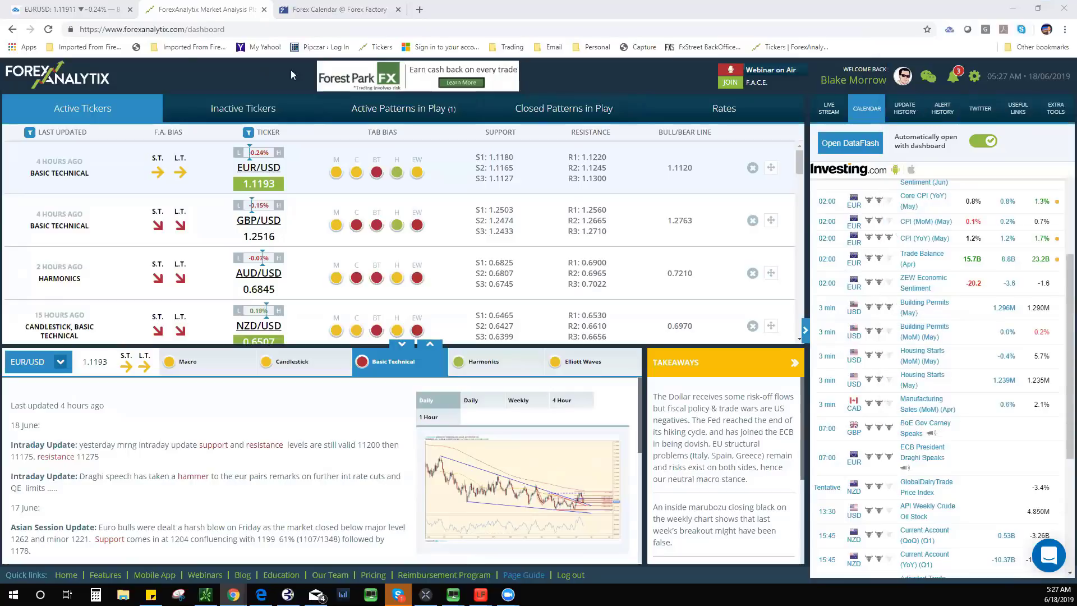
key("ctrl+1")
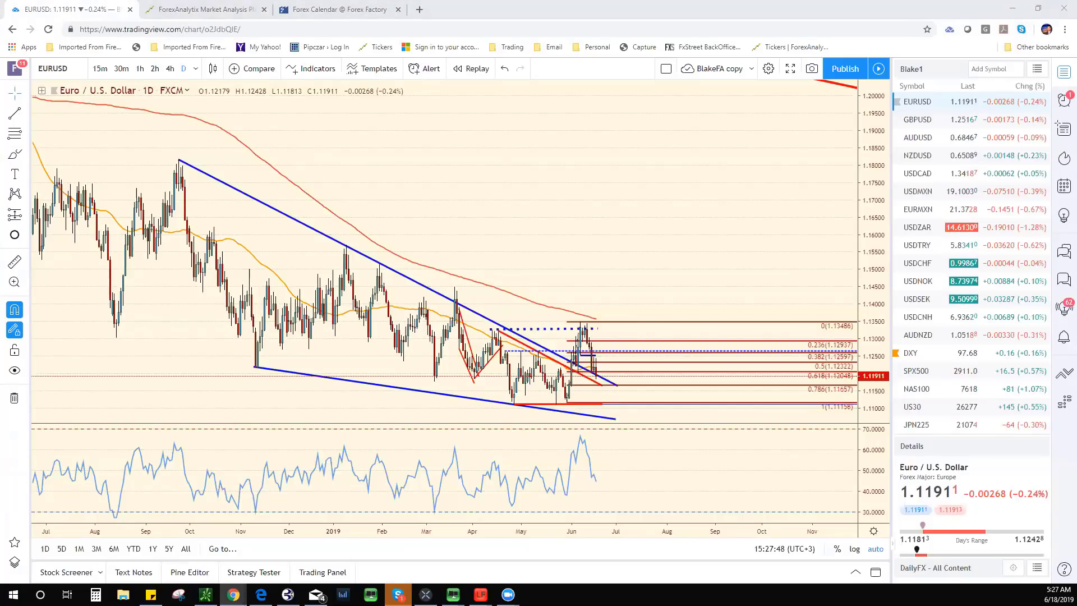
Switch the EURUSD chart from 15-minute to 1-minute candles.
left_click(100, 69)
left_click(196, 69)
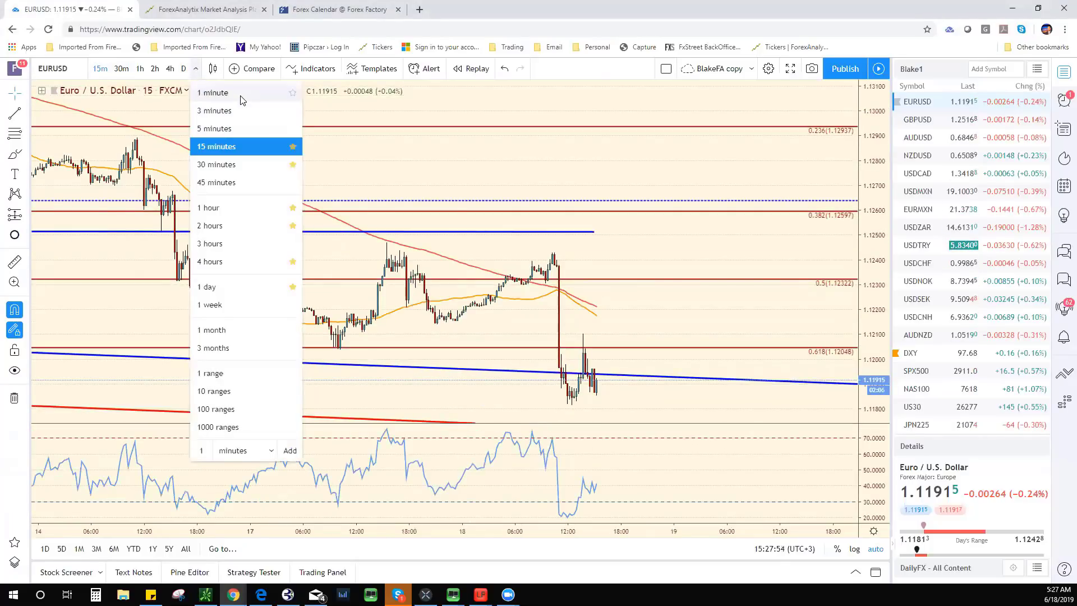
left_click(216, 99)
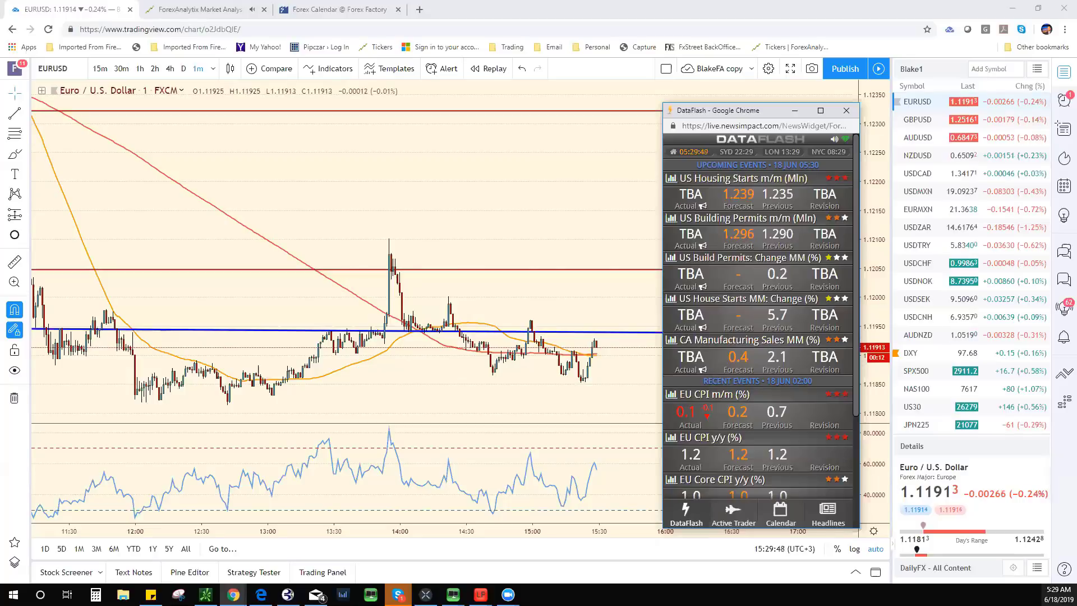
Check the current time, then bring the EURUSD 1-minute chart back in front of DataFlash.
left_click(1055, 595)
left_click(1054, 594)
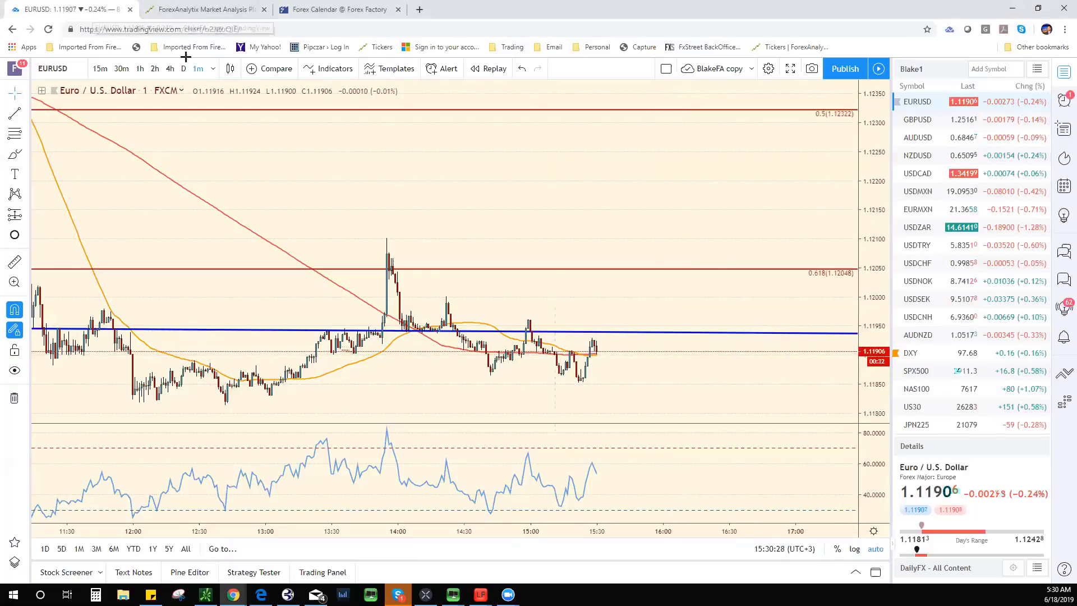
left_click(180, 34)
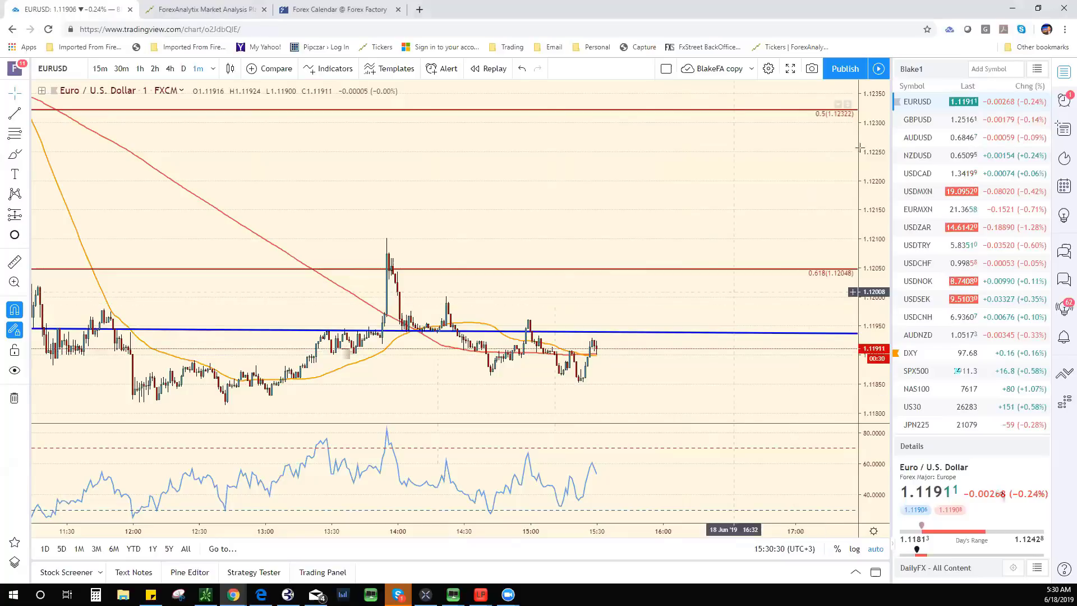
scroll(926, 351, "down", 2)
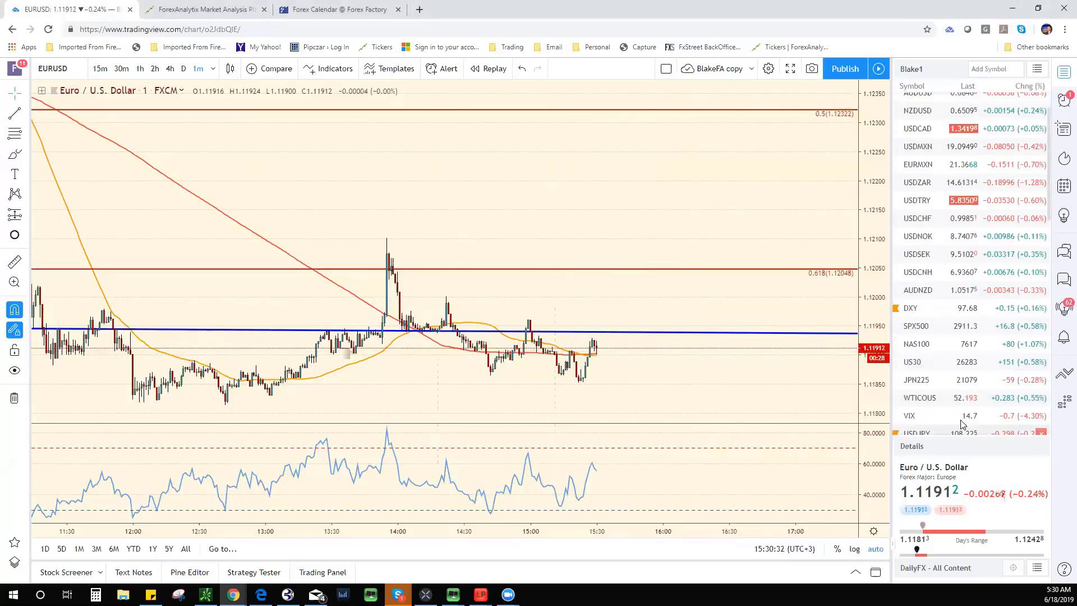
Load USDJPY on 1-hour candles and zoom out to show its channel and Fibonacci levels.
left_click(965, 367)
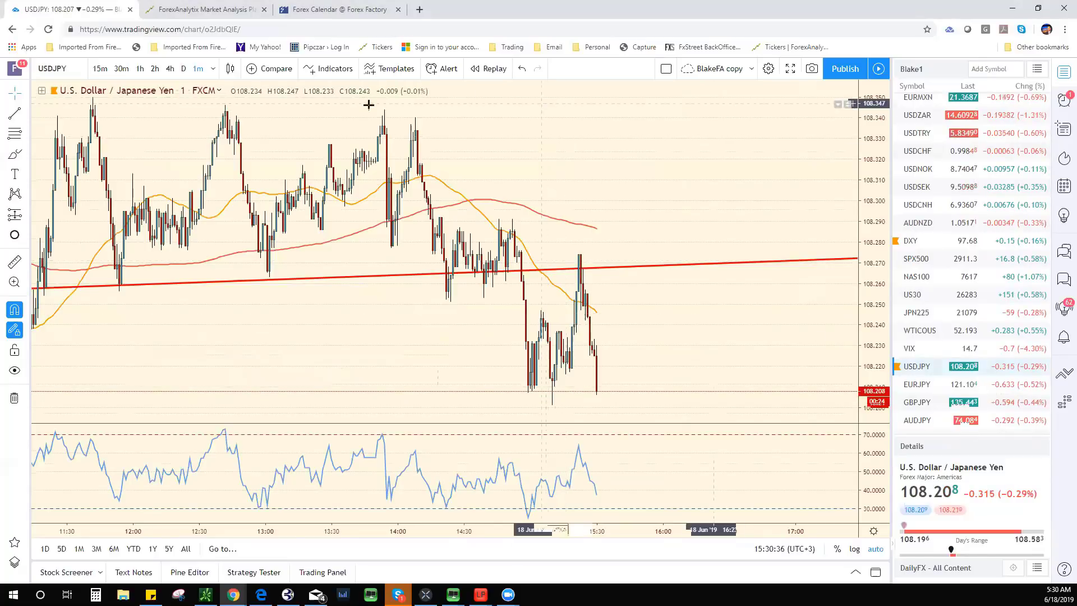
left_click(140, 68)
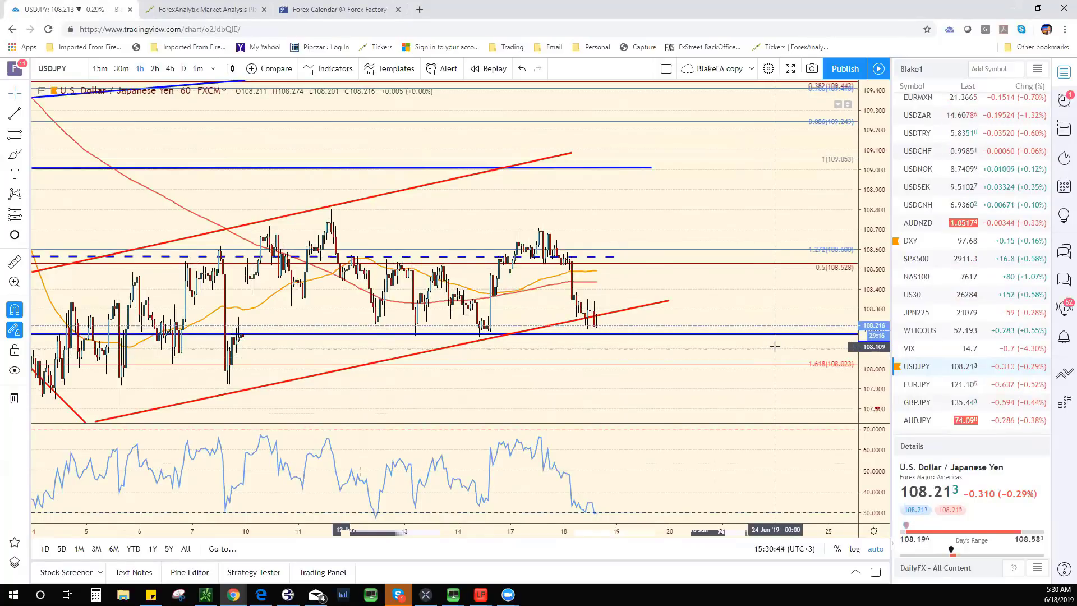
scroll(573, 345, "down", 3)
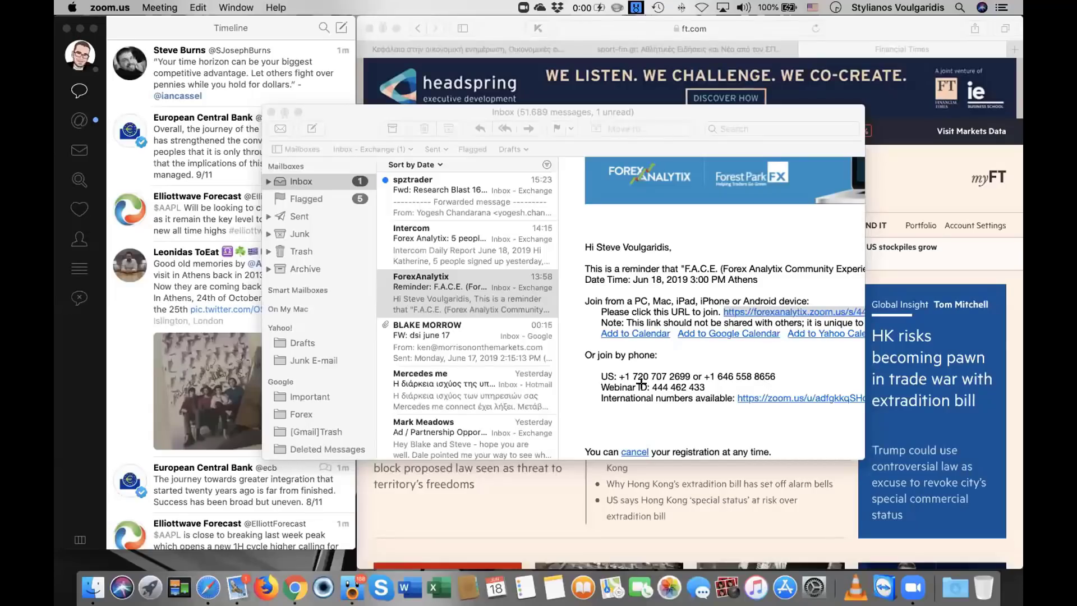
Switch desktop spaces to share the six-chart TradingView daily layout.
key("ctrl+Right")
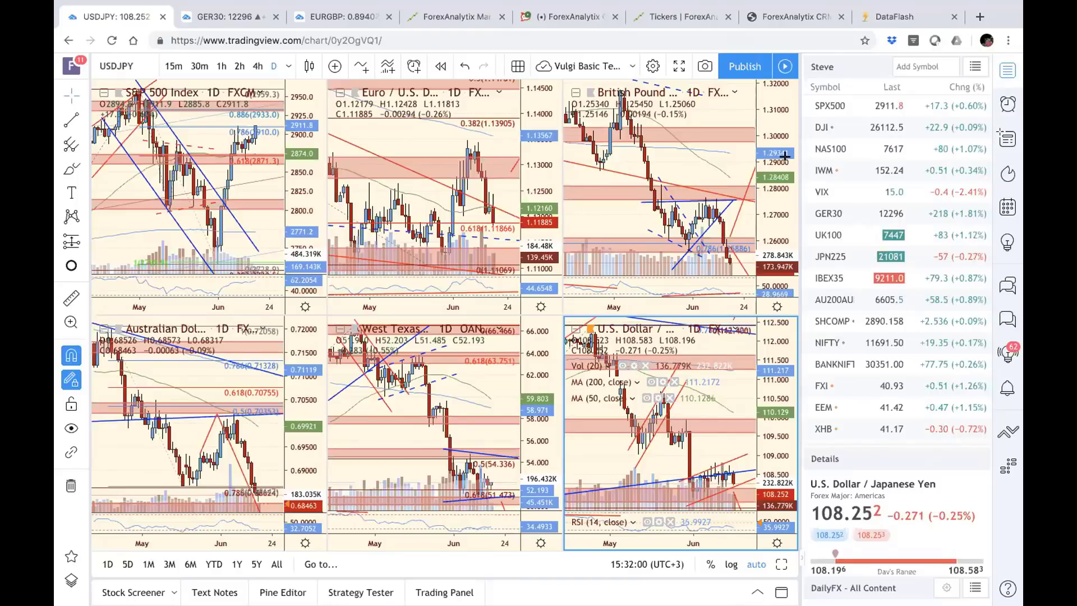
Expand USDJPY to a full daily chart, nudge its red trend line, then open US10Y.
left_click(781, 564)
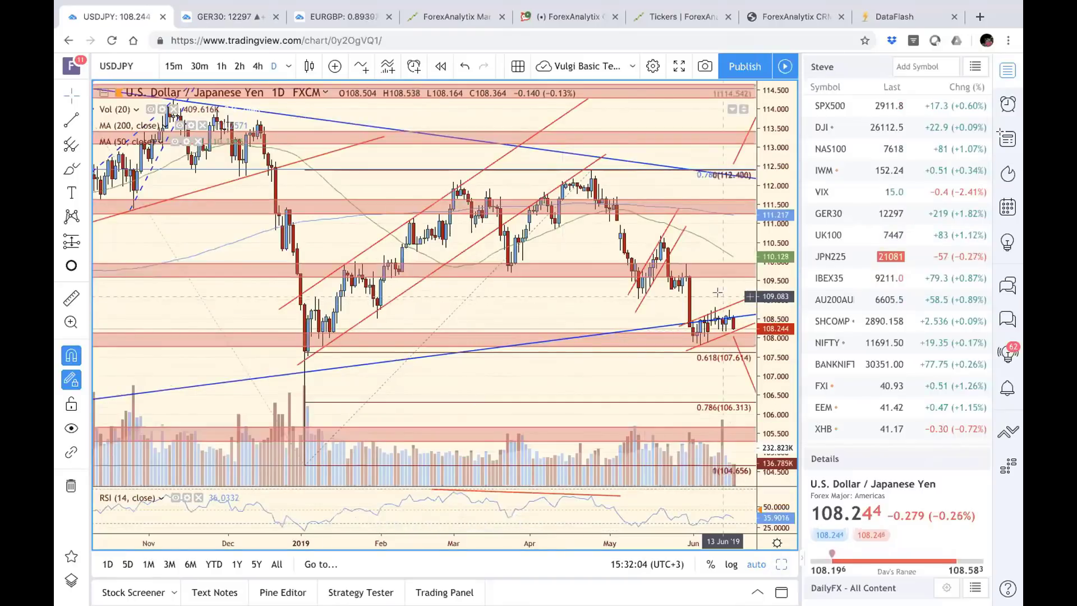
left_click_drag(650, 291, 669, 293)
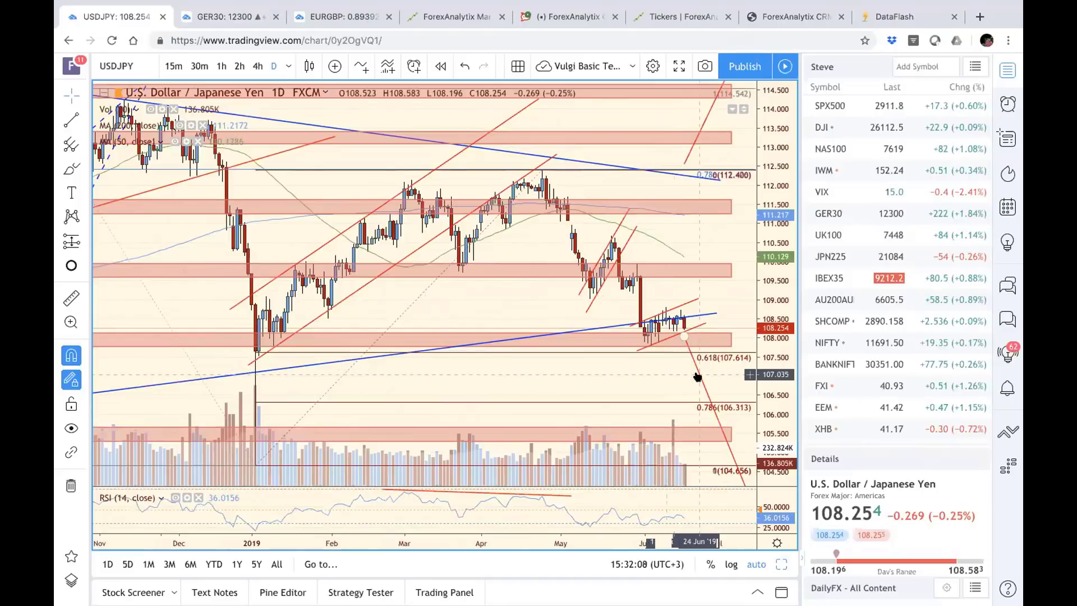
left_click_drag(698, 377, 705, 375)
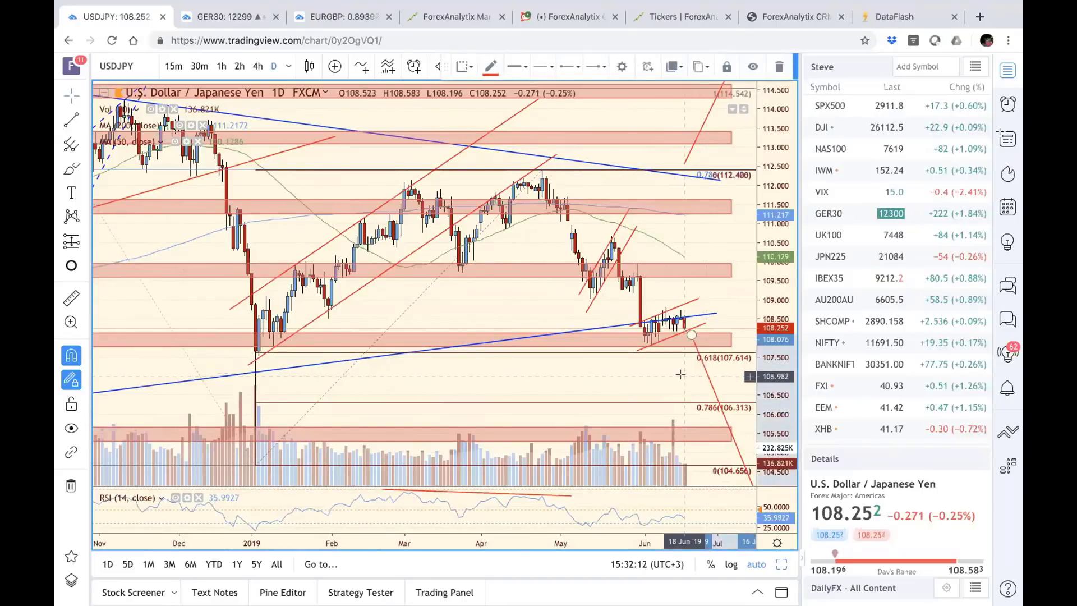
left_click(681, 374)
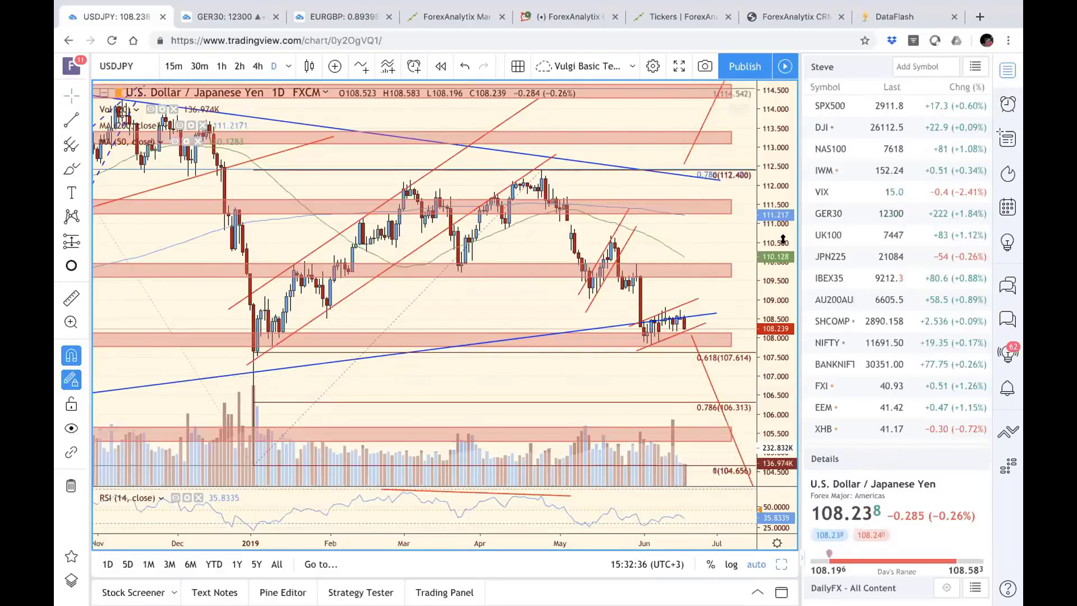
scroll(850, 294, "down", 10)
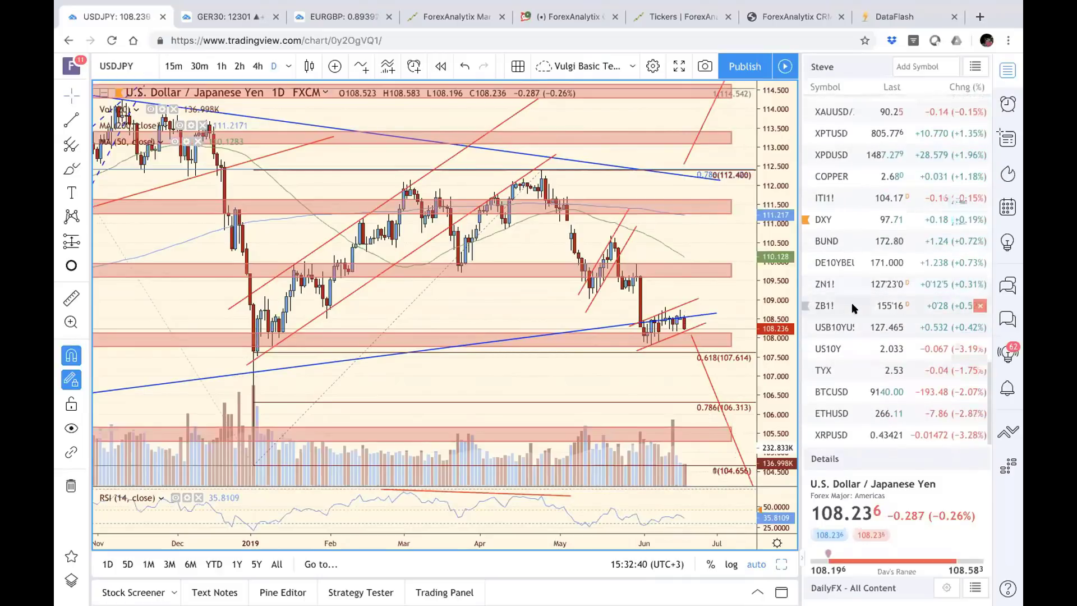
left_click(836, 349)
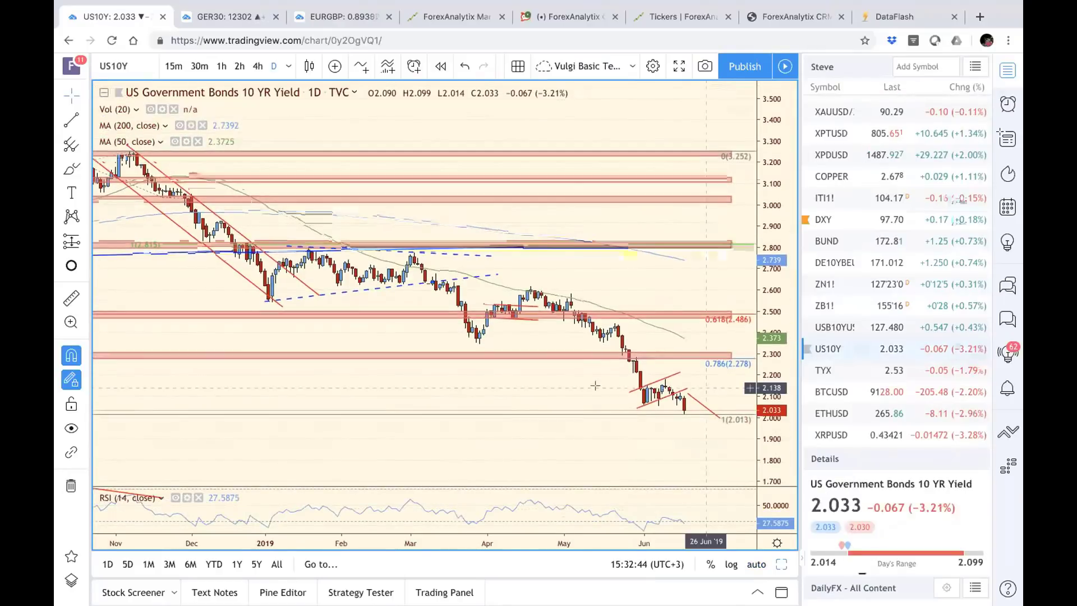
Zoom the US10Y daily chart to show the decline since October and auto-fit the price scale.
scroll(578, 379, "down", 5)
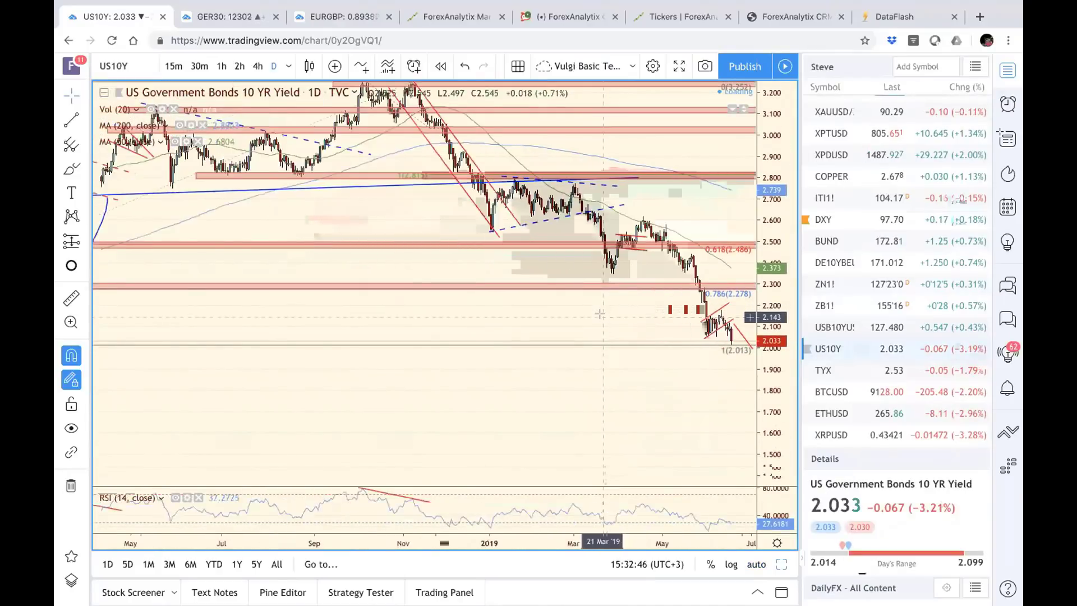
scroll(614, 382, "down", 3)
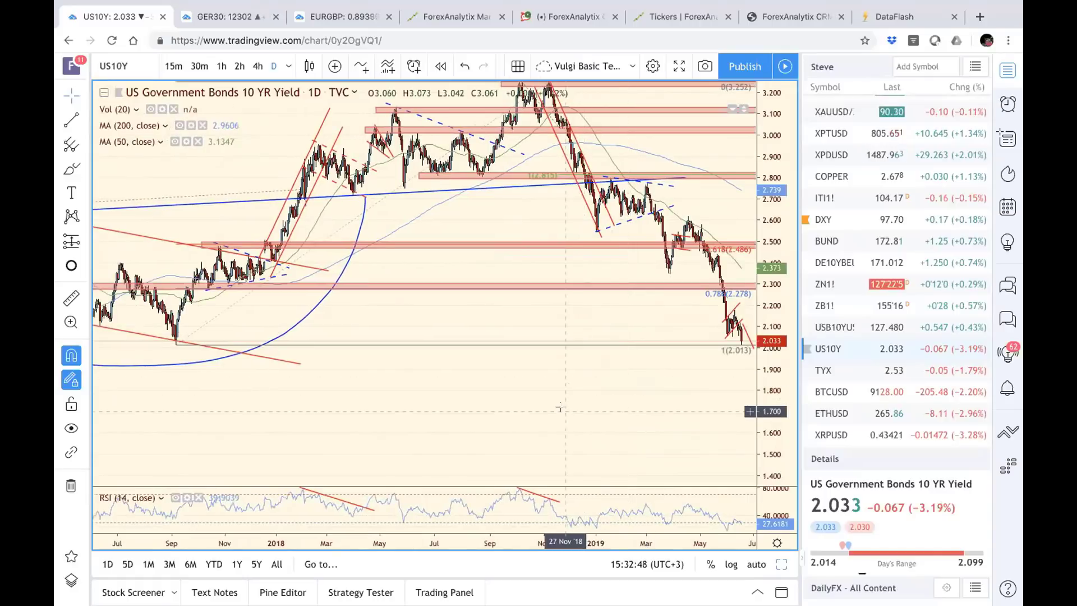
scroll(562, 412, "down", 1)
scroll(506, 409, "down", 5)
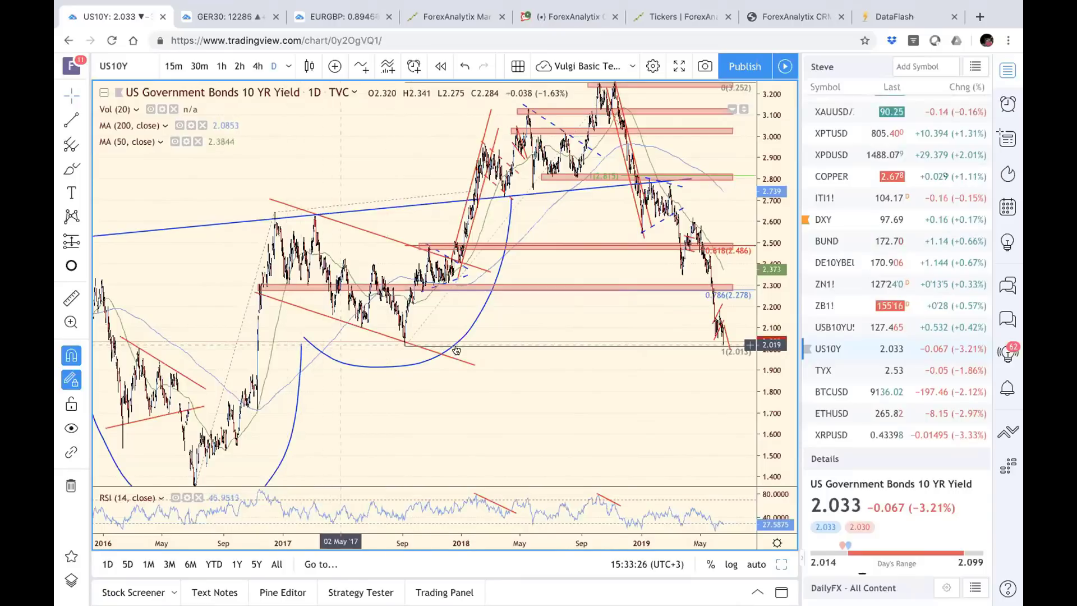
scroll(597, 365, "right", 3)
scroll(600, 368, "right", 3)
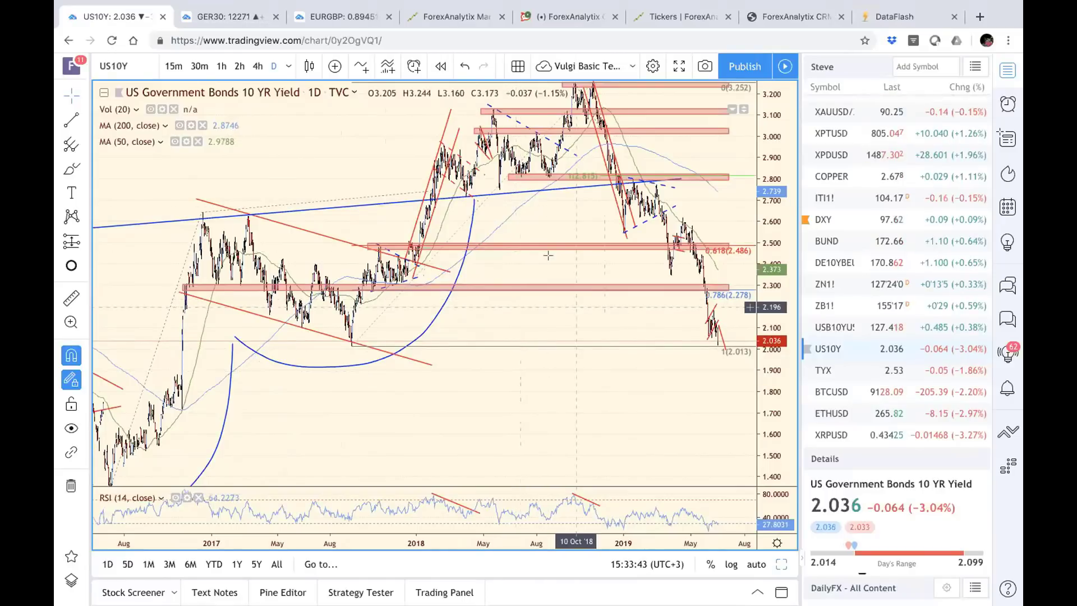
scroll(569, 292, "up", 3)
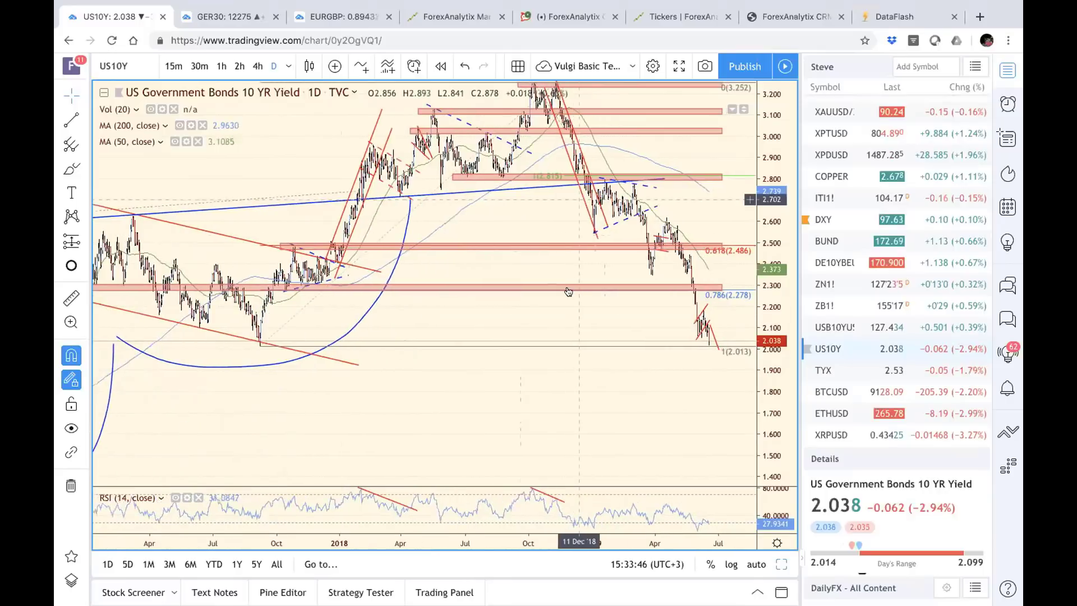
scroll(568, 291, "up", 5)
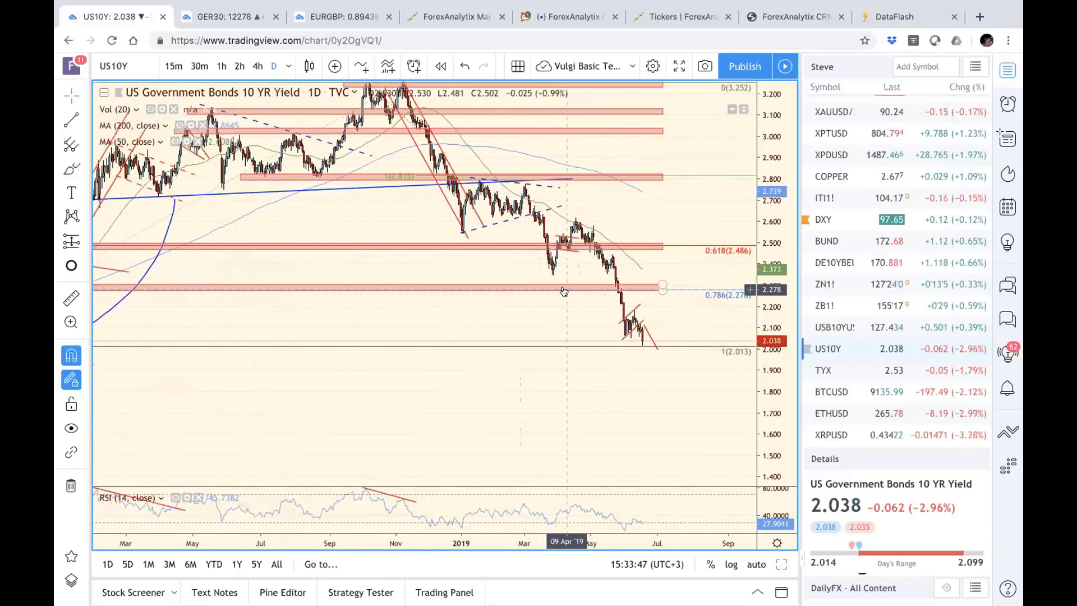
scroll(564, 291, "up", 6)
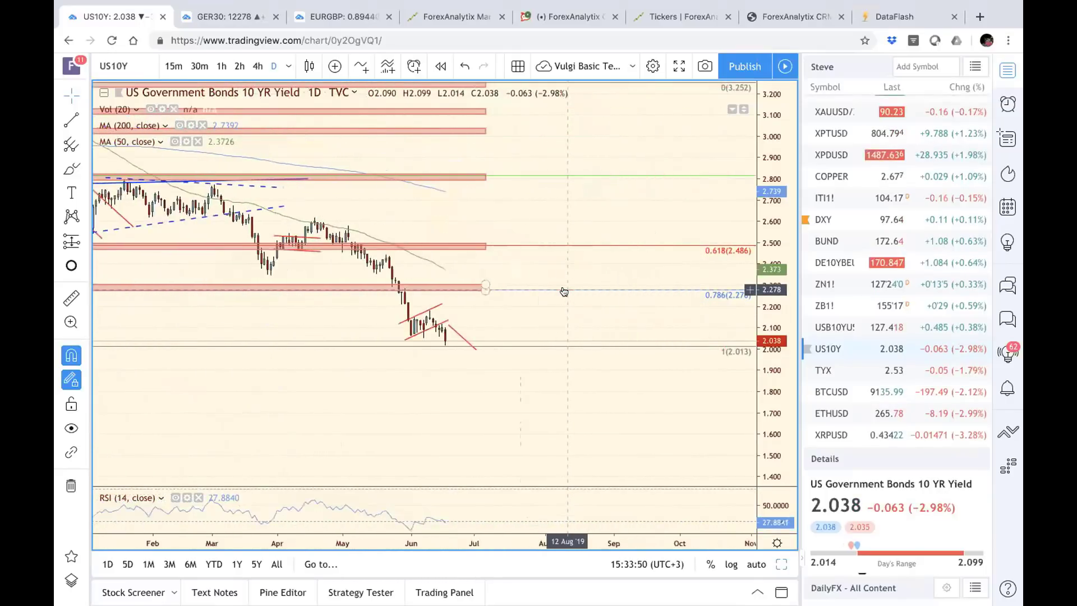
scroll(564, 291, "up", 2)
left_click_drag(684, 318, 821, 399)
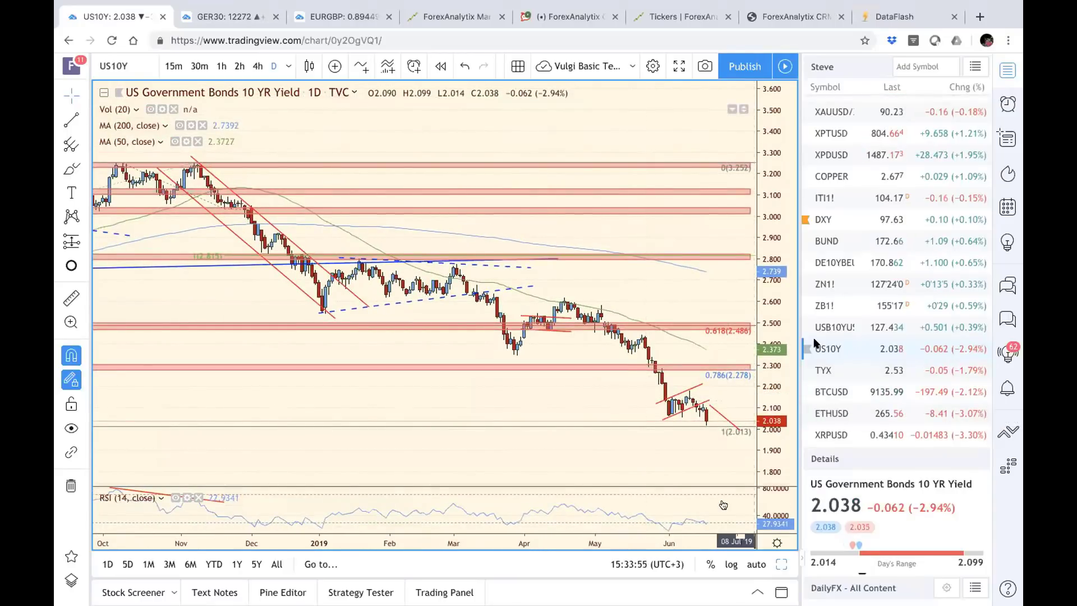
left_click(766, 564)
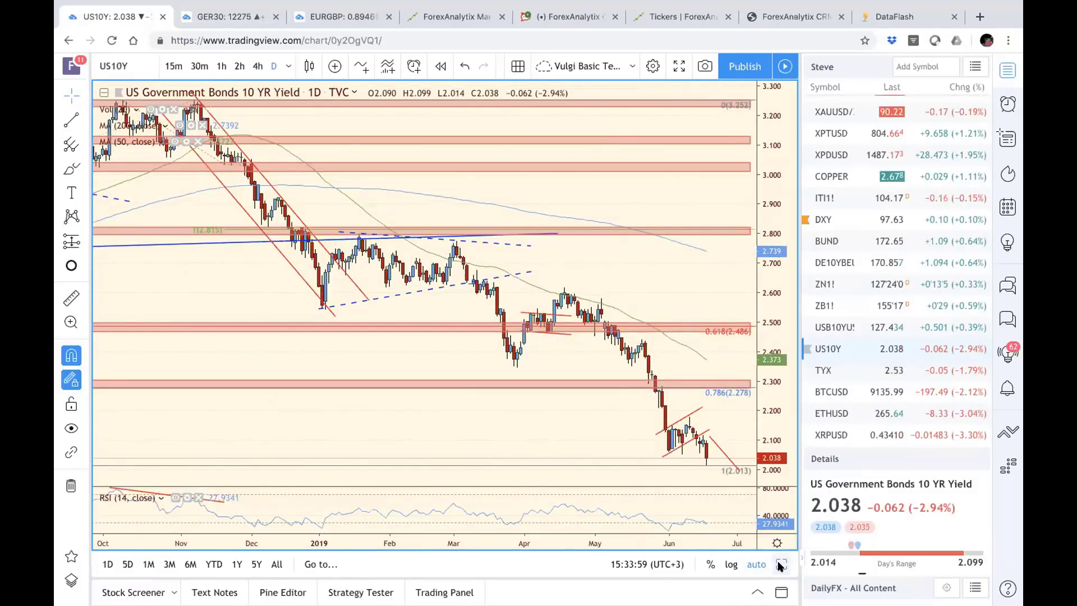
Return to the six-chart grid and expand the S&P 500 chart to full size.
key("alt+Return")
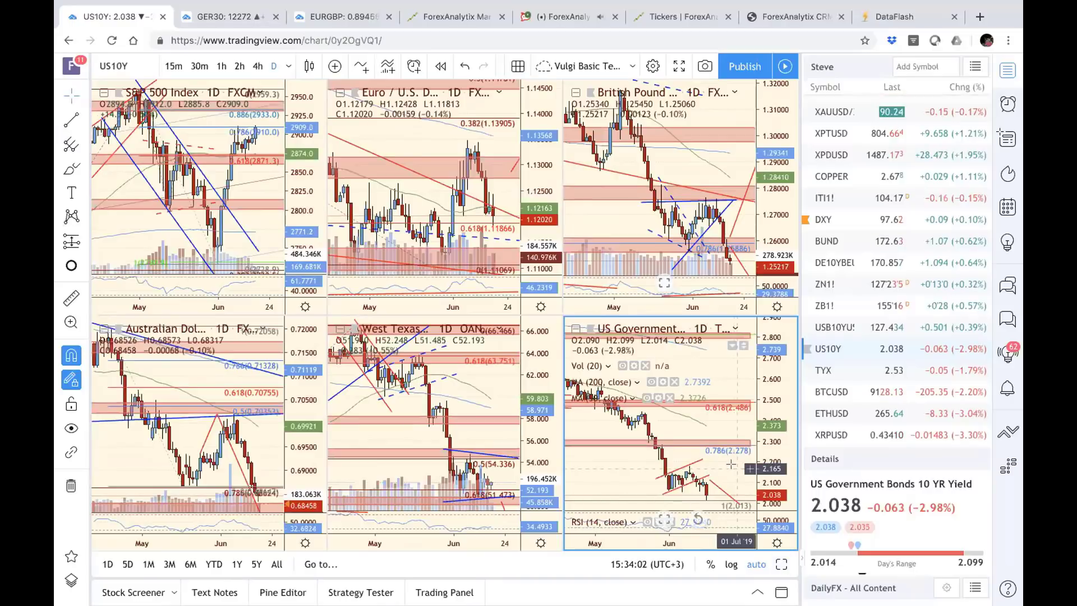
left_click_drag(739, 465, 764, 465)
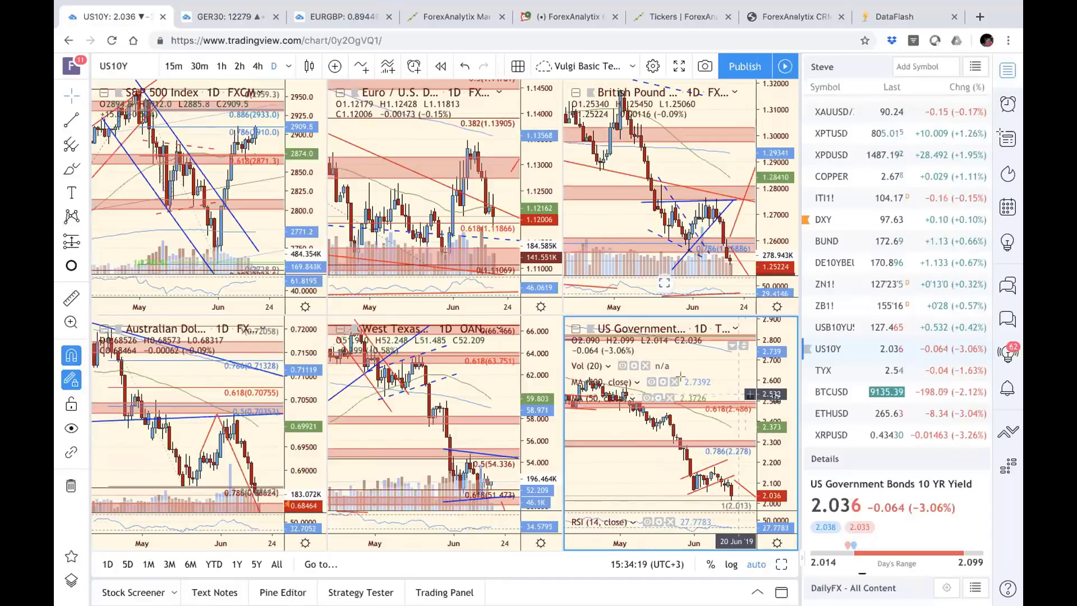
left_click(239, 177)
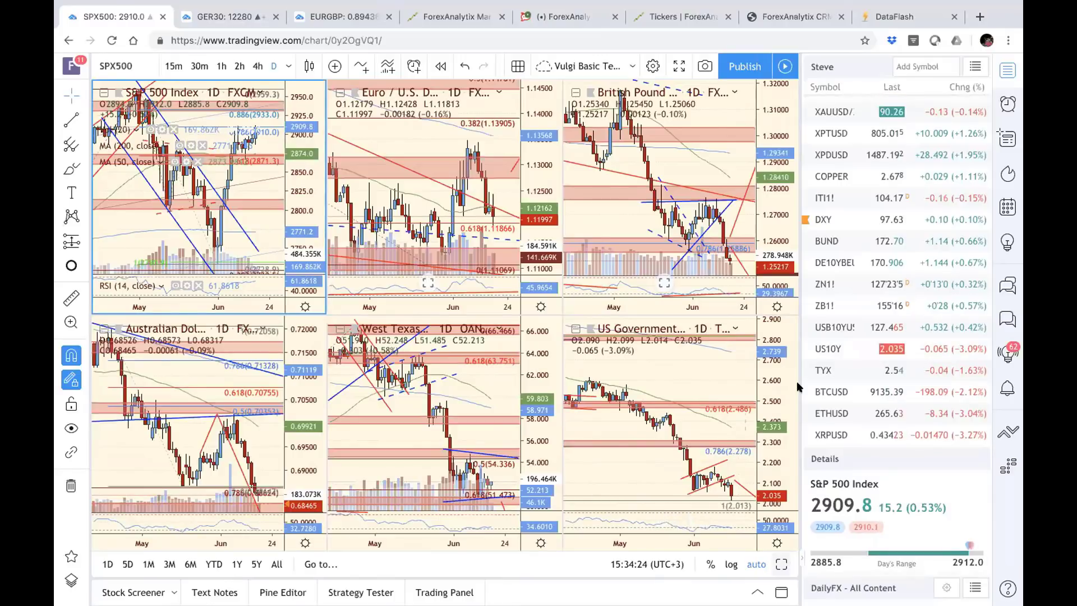
key("alt+Return")
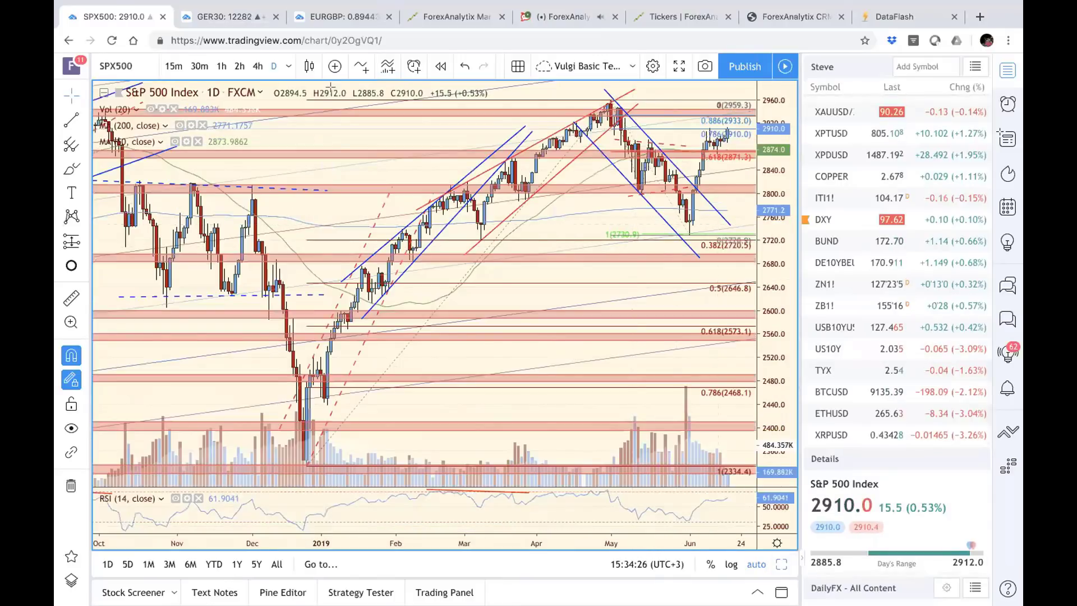
Load the S&P 500 Index (SPX) with the watchlist hidden and the view zoomed out.
left_click(143, 63)
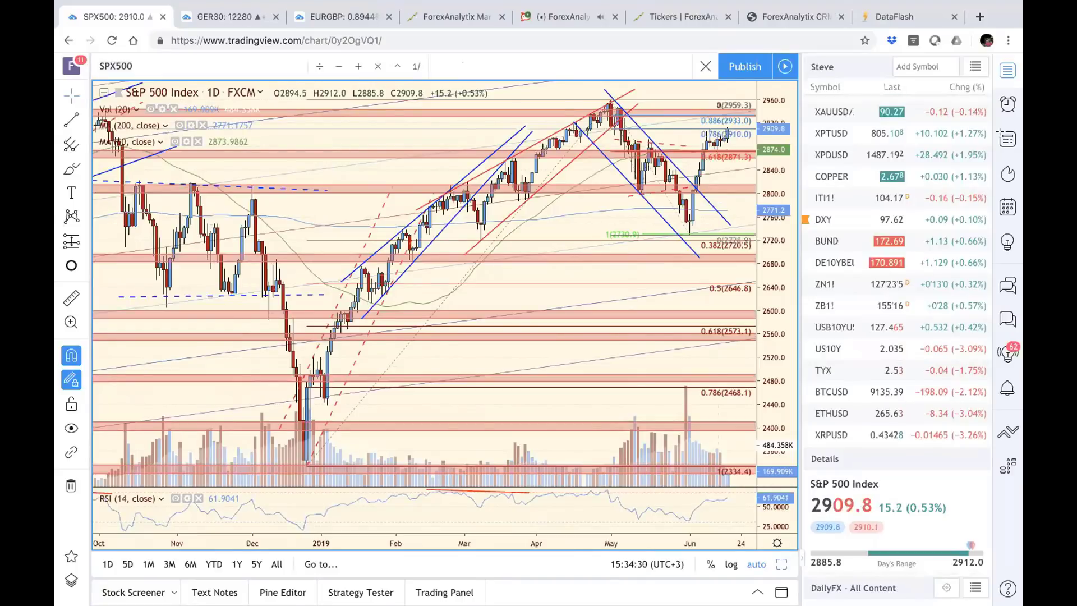
type("S&P")
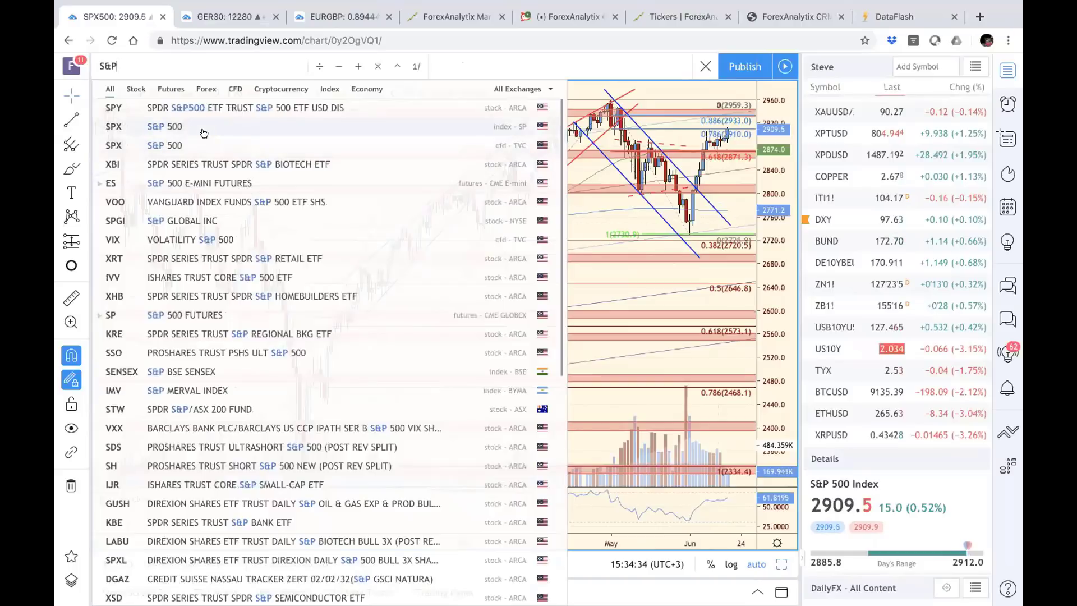
key("Return")
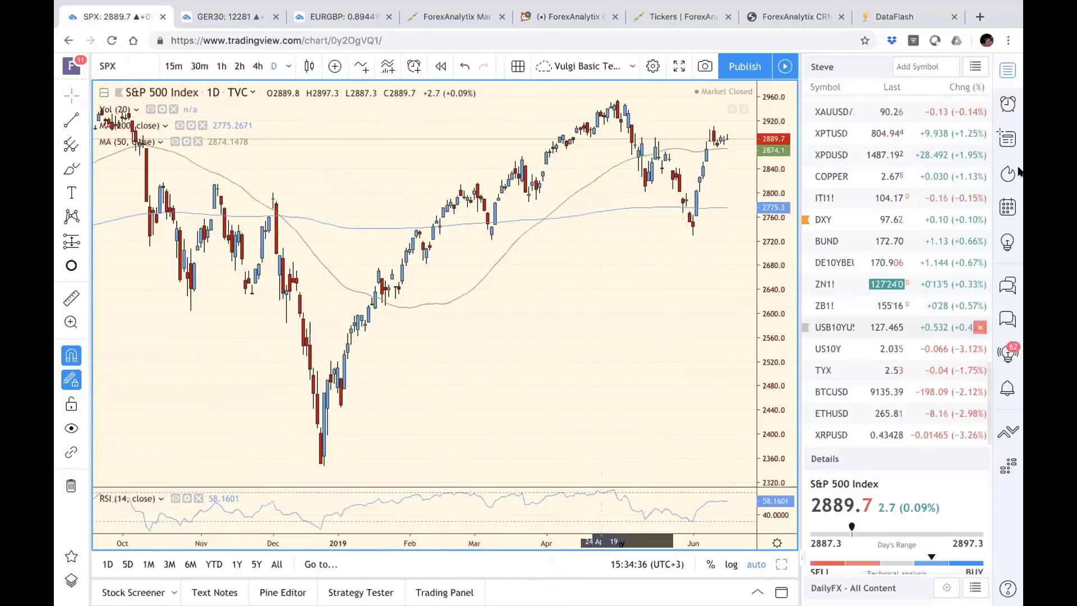
left_click(1007, 70)
left_click_drag(760, 298, 711, 298)
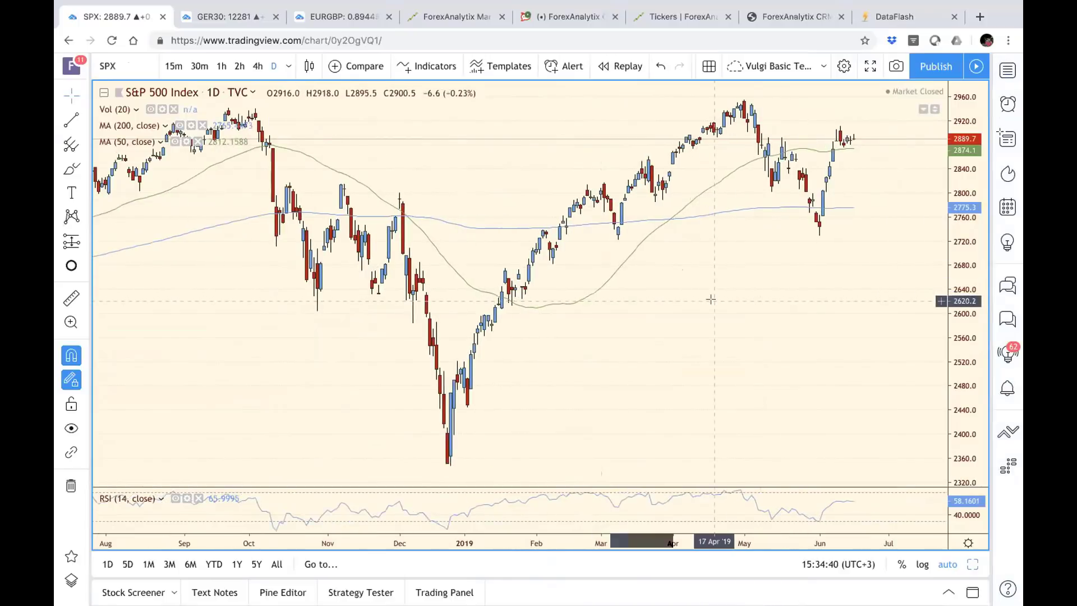
scroll(708, 301, "down", 2)
scroll(708, 300, "down", 2)
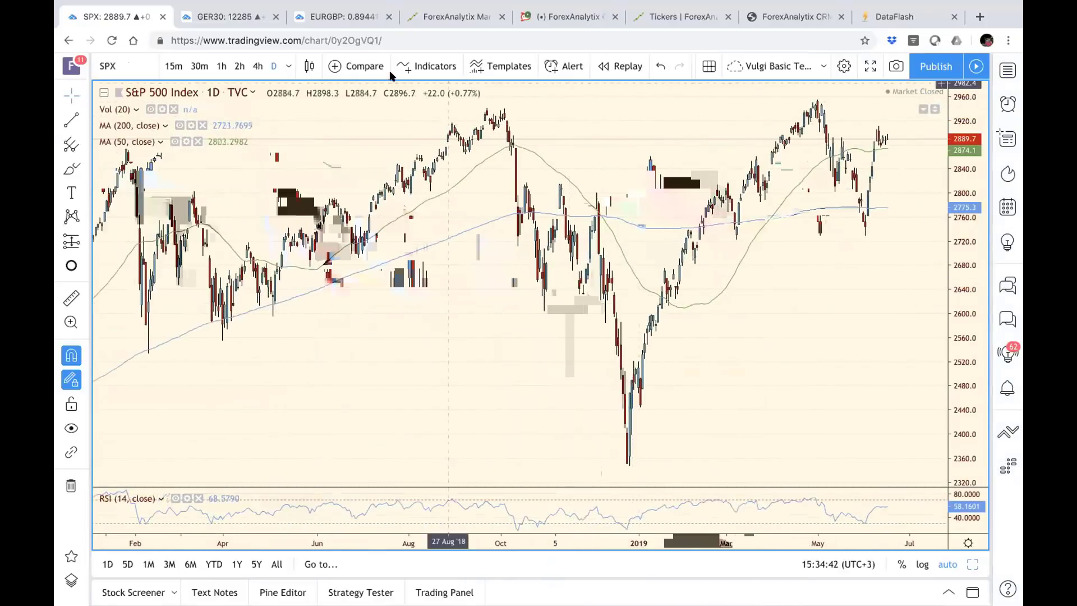
Overlay the ZN1! continuous 10-year T-note futures as a comparison line.
left_click(359, 67)
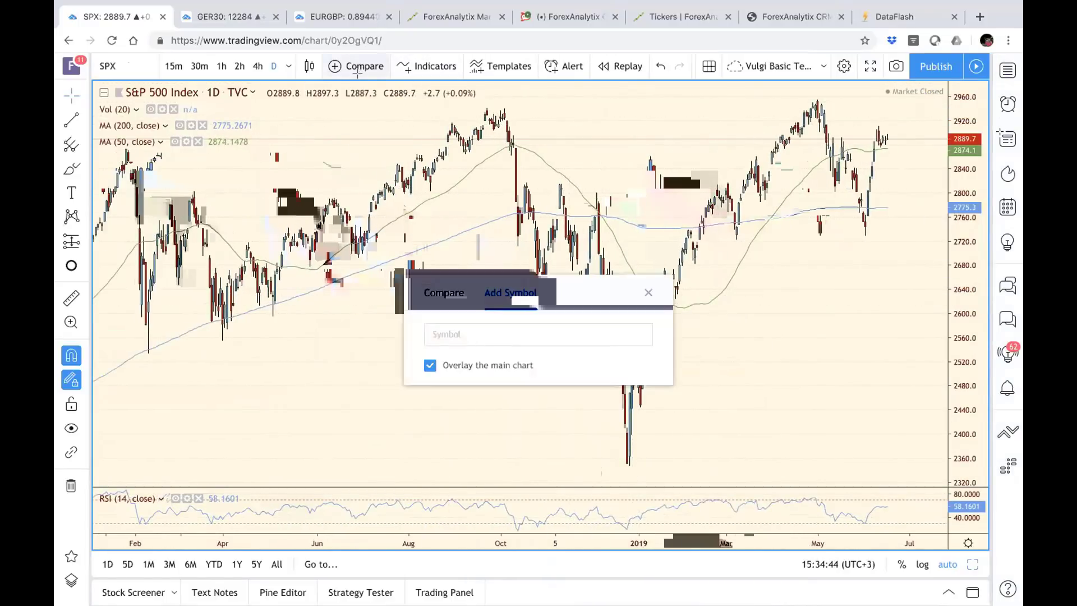
type("Z")
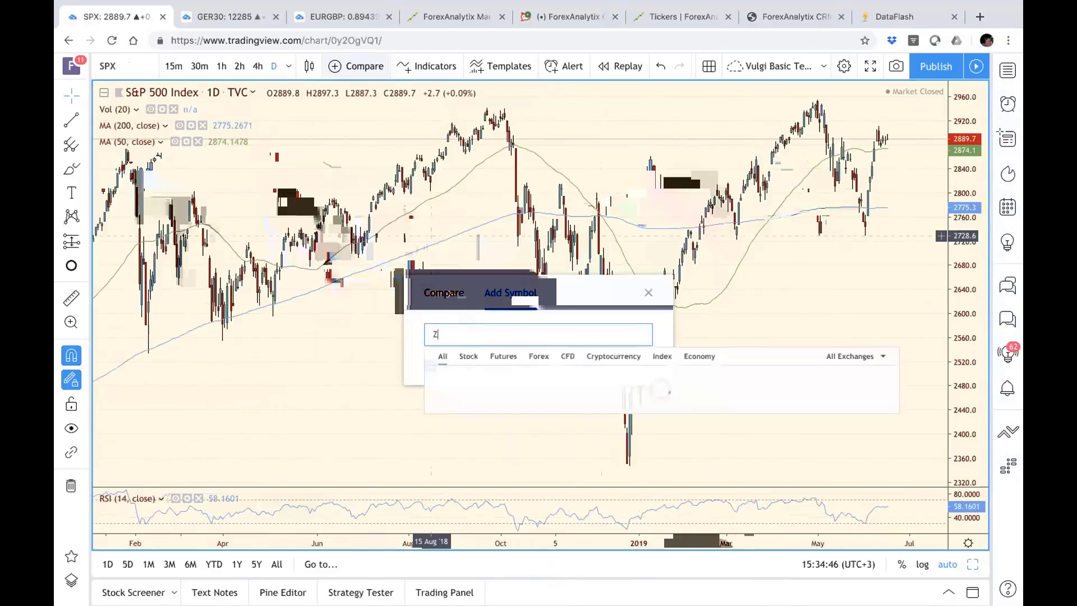
type("N1")
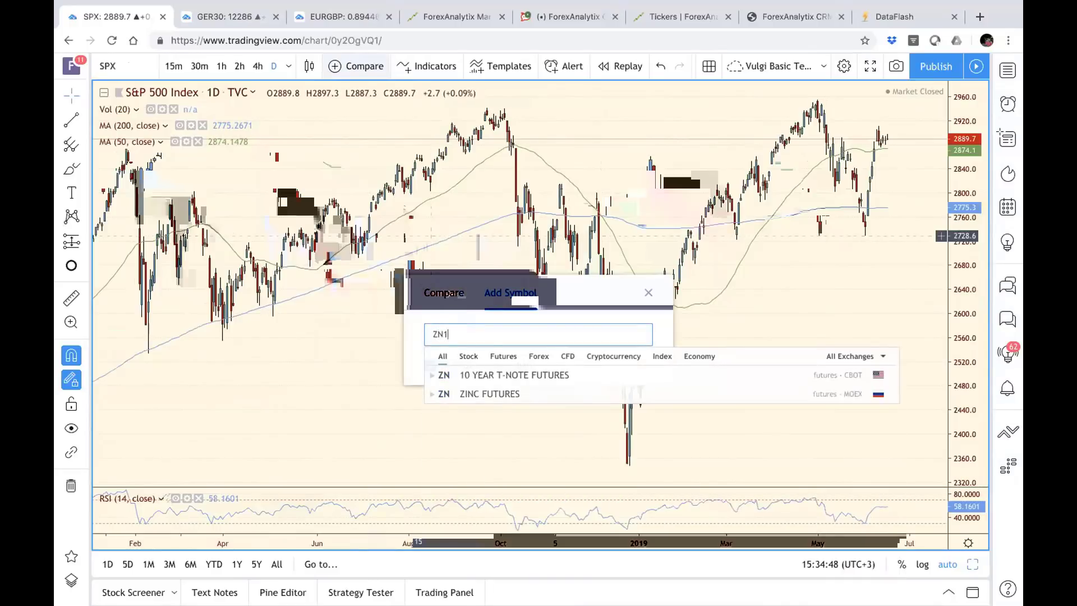
left_click(501, 375)
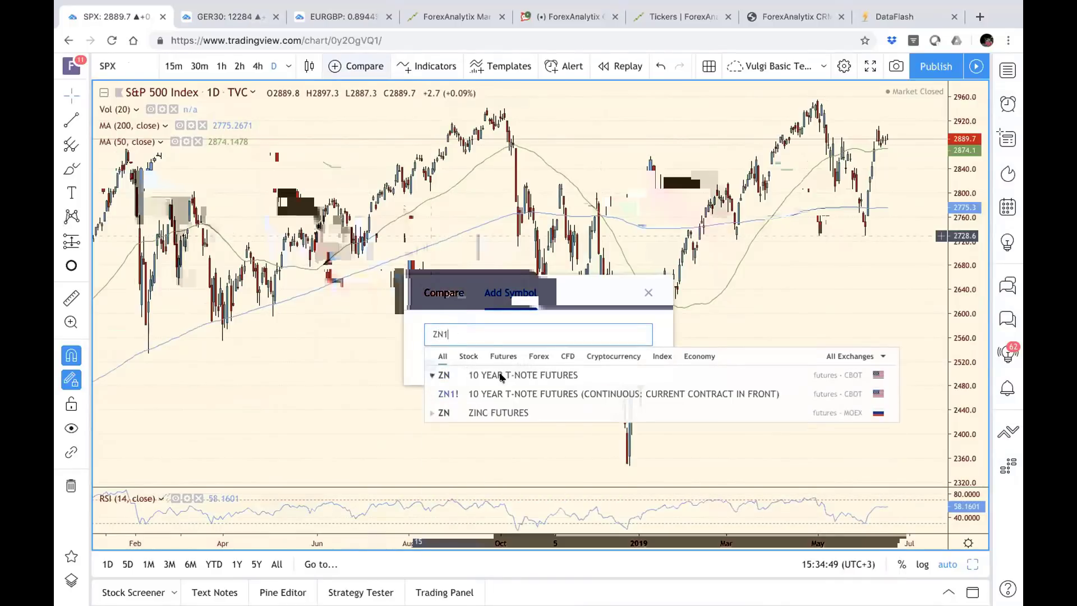
left_click(526, 395)
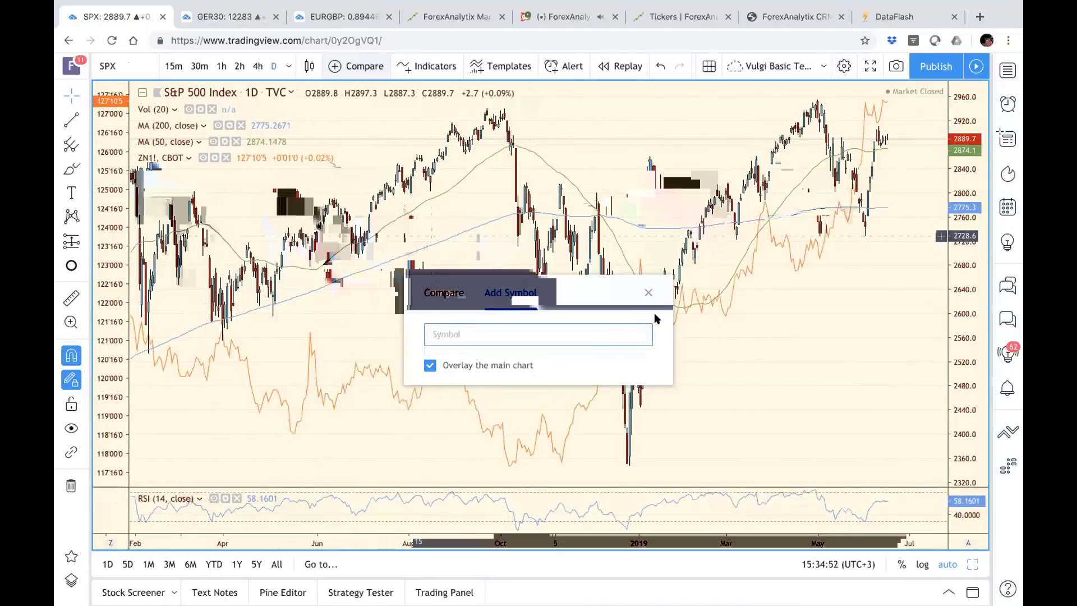
left_click(648, 292)
Zoom out the S&P 500 chart and pan back through 2013–2019 to 2007–2014 with the ZN1! overlay.
scroll(633, 318, "down", 5)
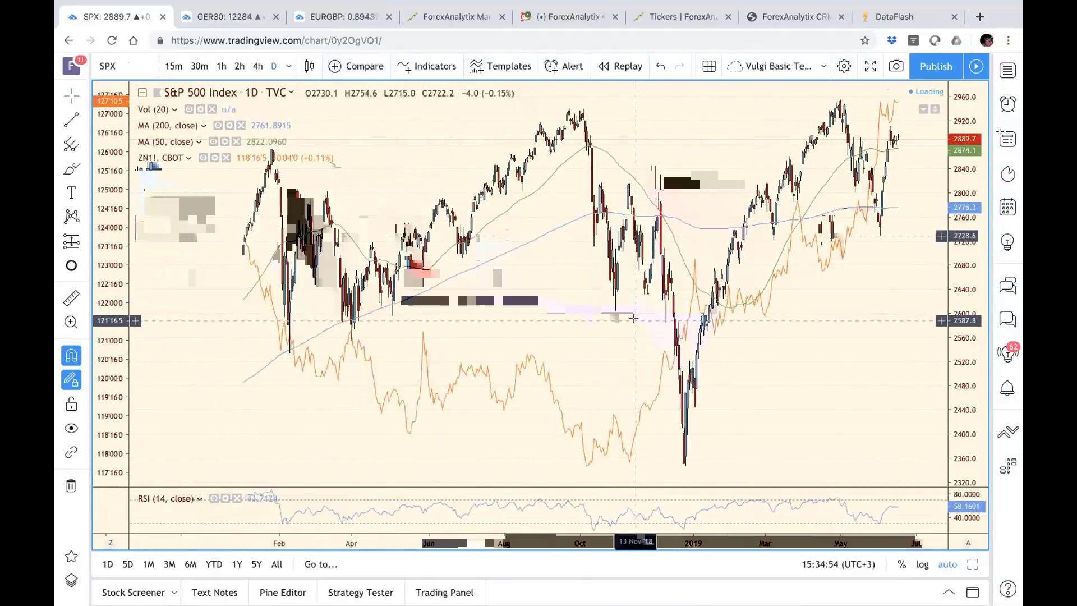
scroll(633, 319, "down", 1)
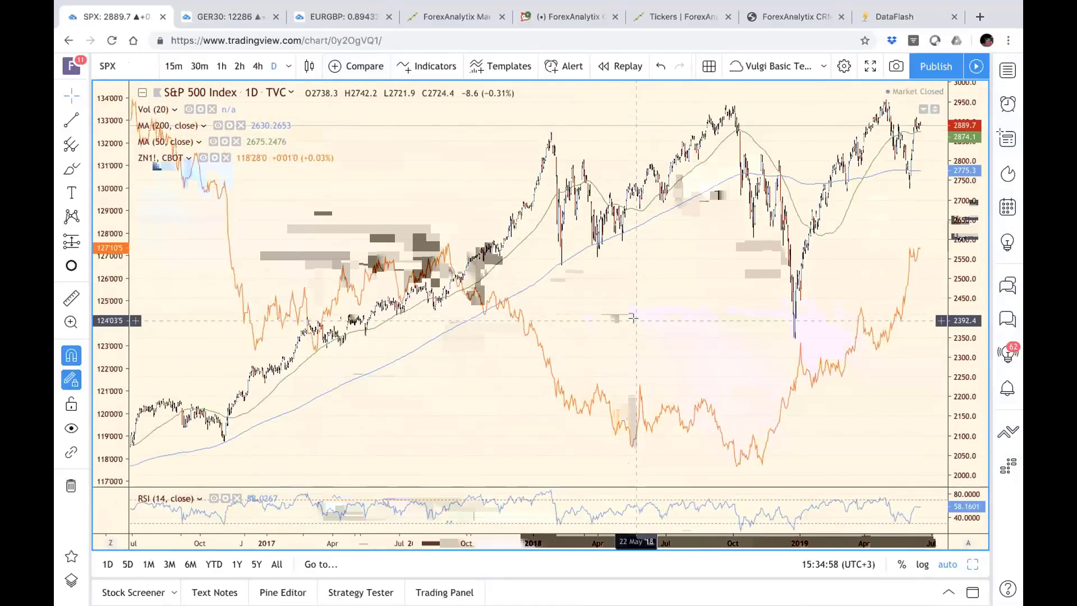
scroll(632, 319, "down", 2)
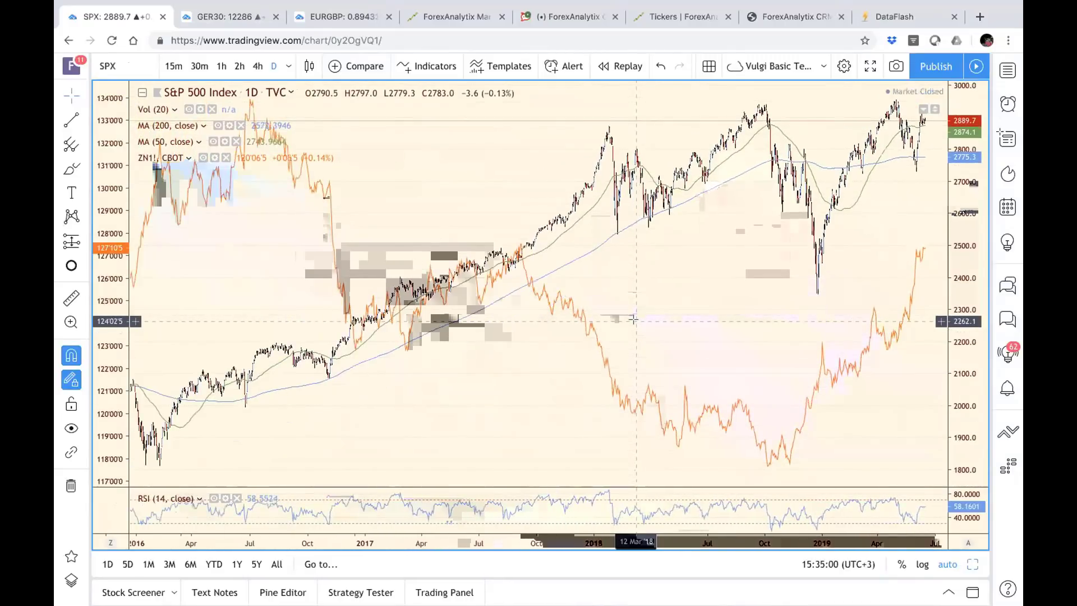
scroll(633, 318, "down", 2)
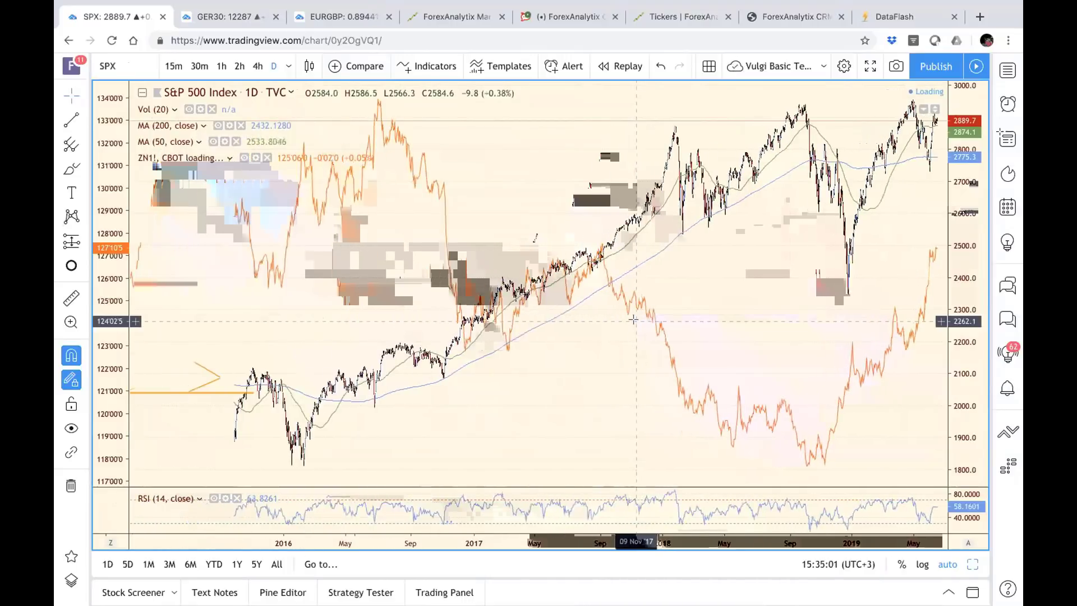
scroll(633, 318, "down", 2)
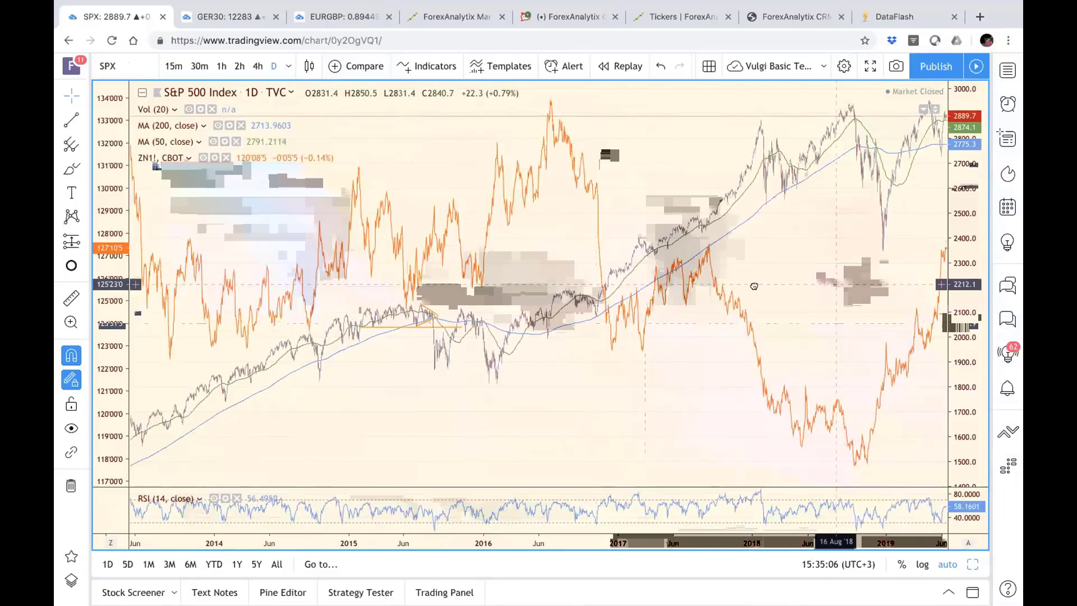
scroll(754, 287, "right", 3)
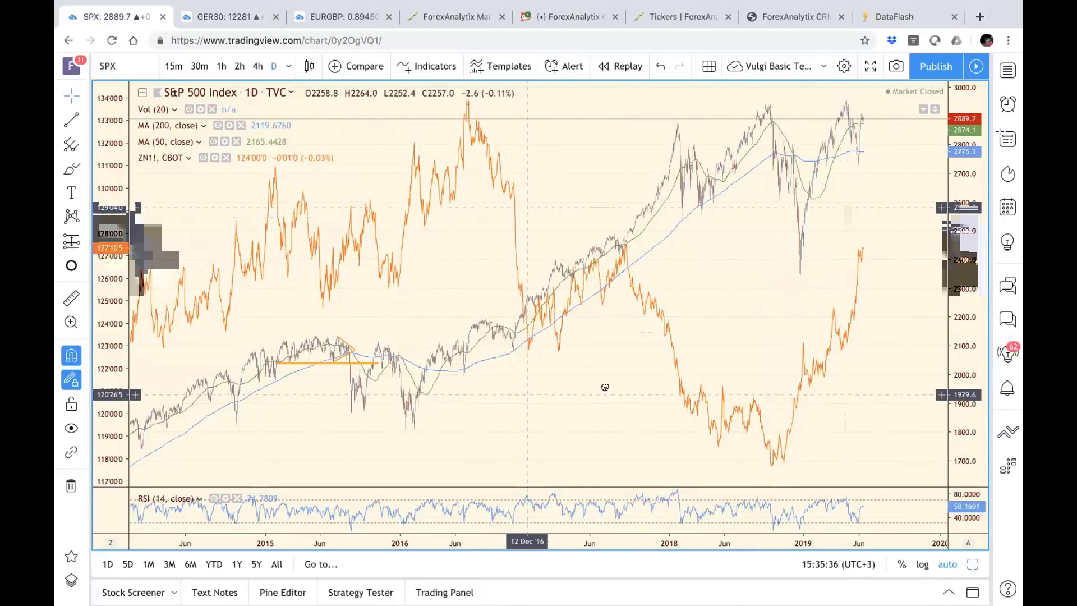
left_click_drag(605, 388, 698, 384)
scroll(698, 384, "down", 3)
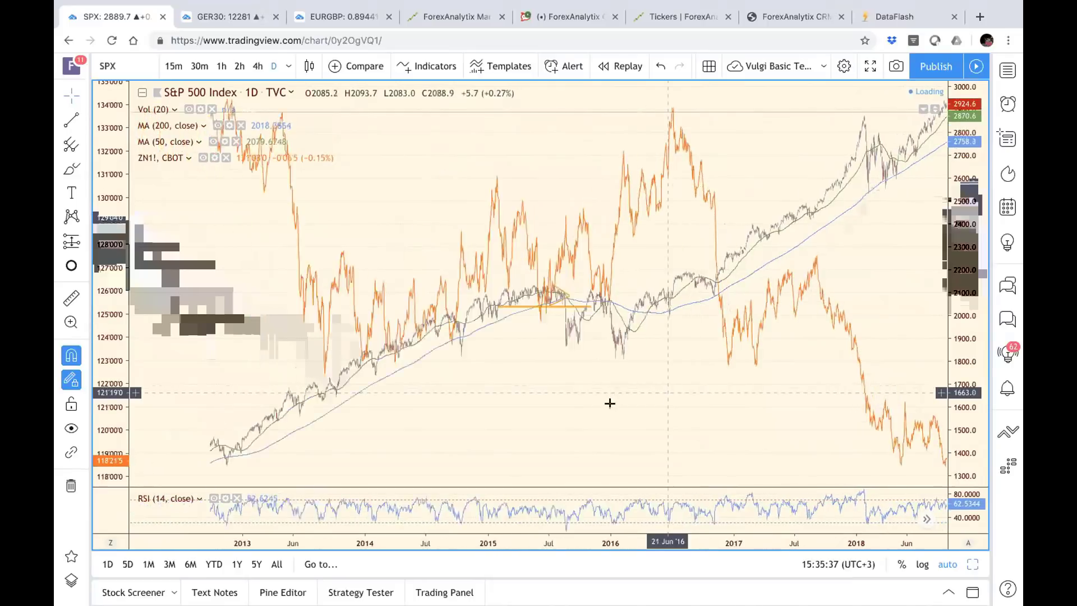
left_click_drag(524, 413, 672, 402)
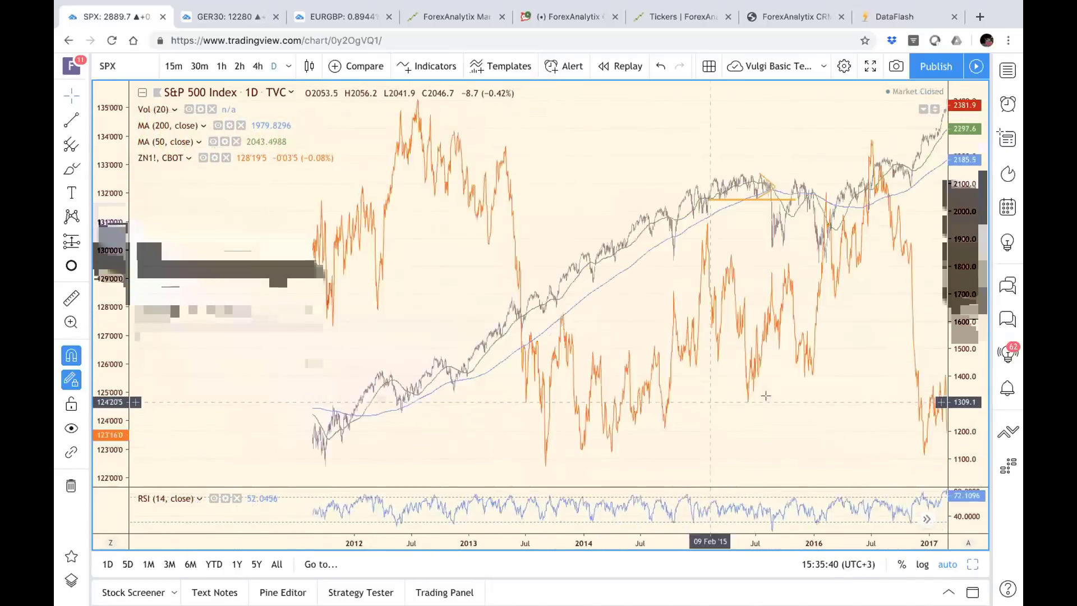
scroll(656, 396, "down", 5)
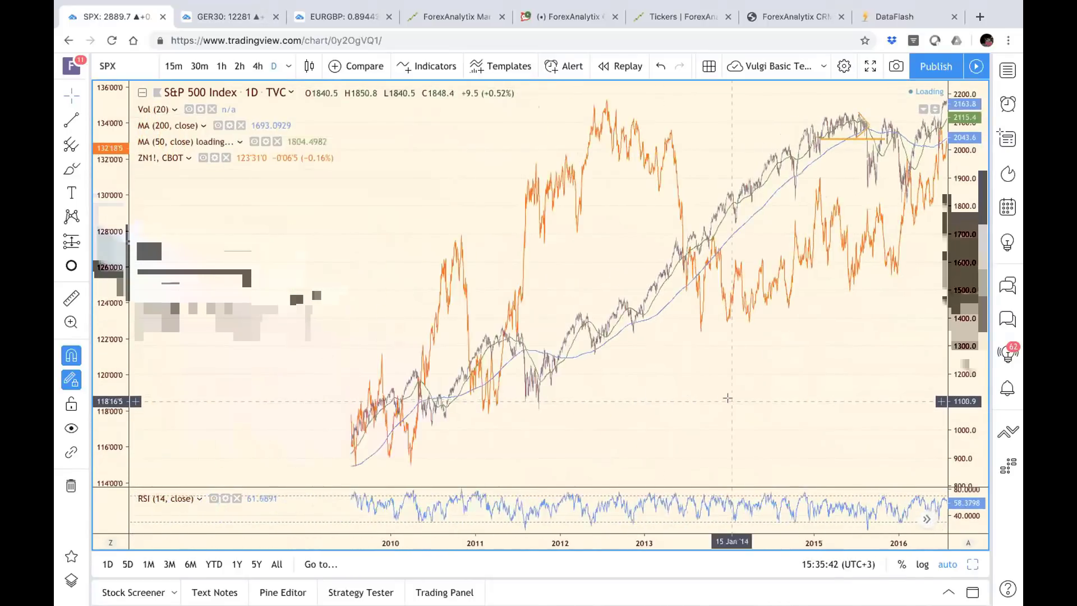
left_click_drag(654, 392, 898, 387)
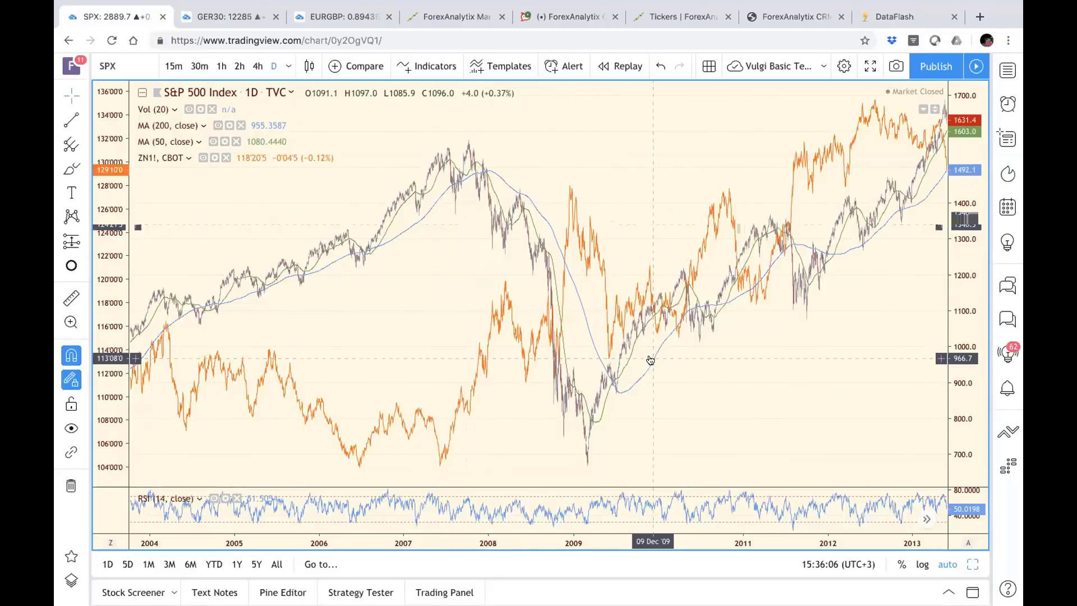
Scroll the S&P 500 chart forward to the latest bars and zoom to September 2018–June 2019.
scroll(774, 377, "up", 3)
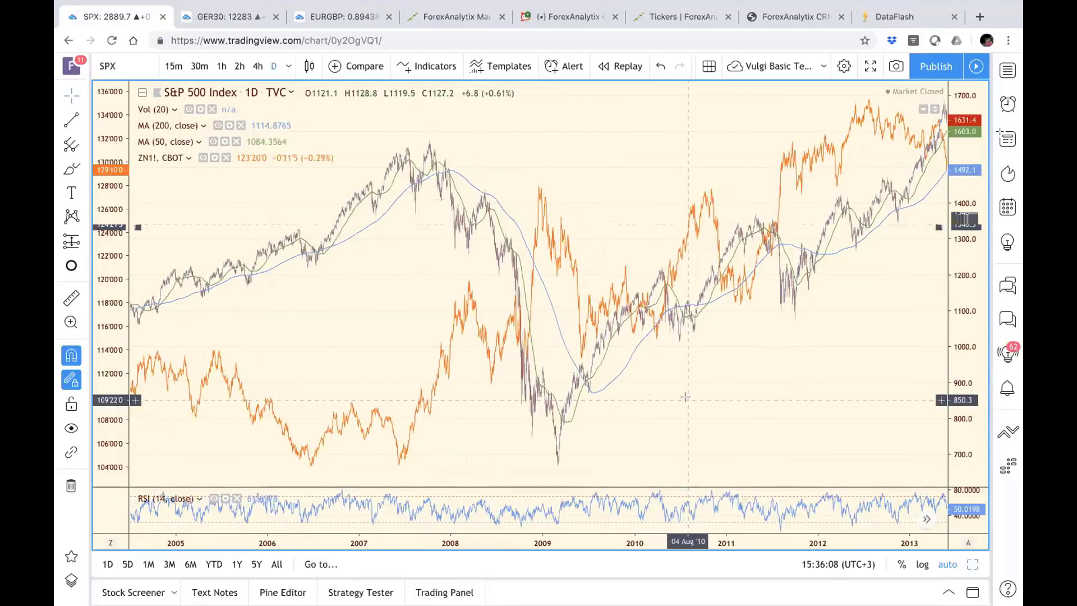
scroll(773, 377, "up", 10)
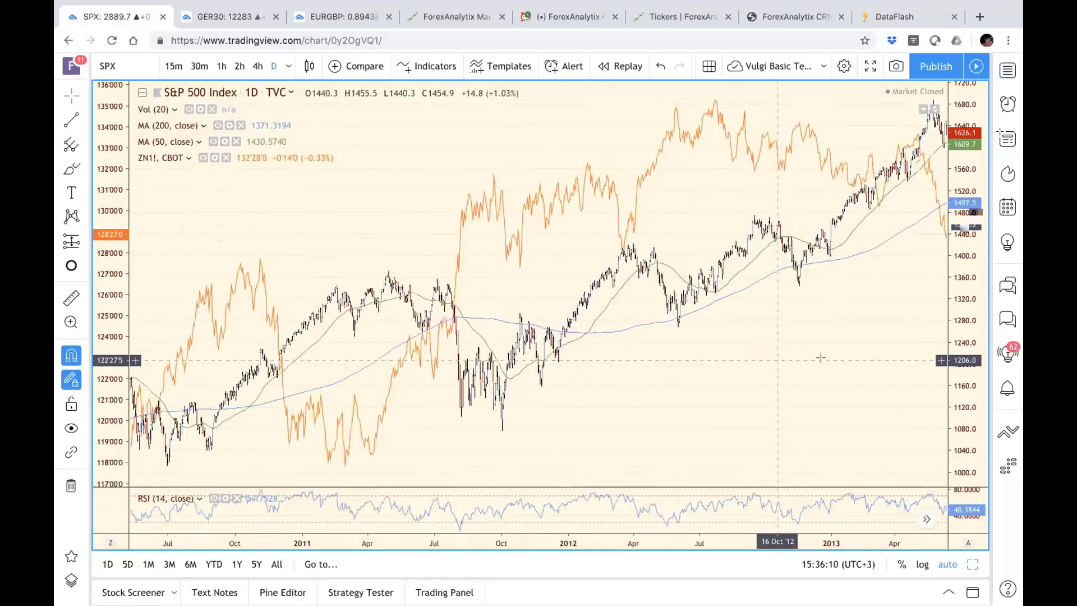
scroll(861, 347, "right", 15)
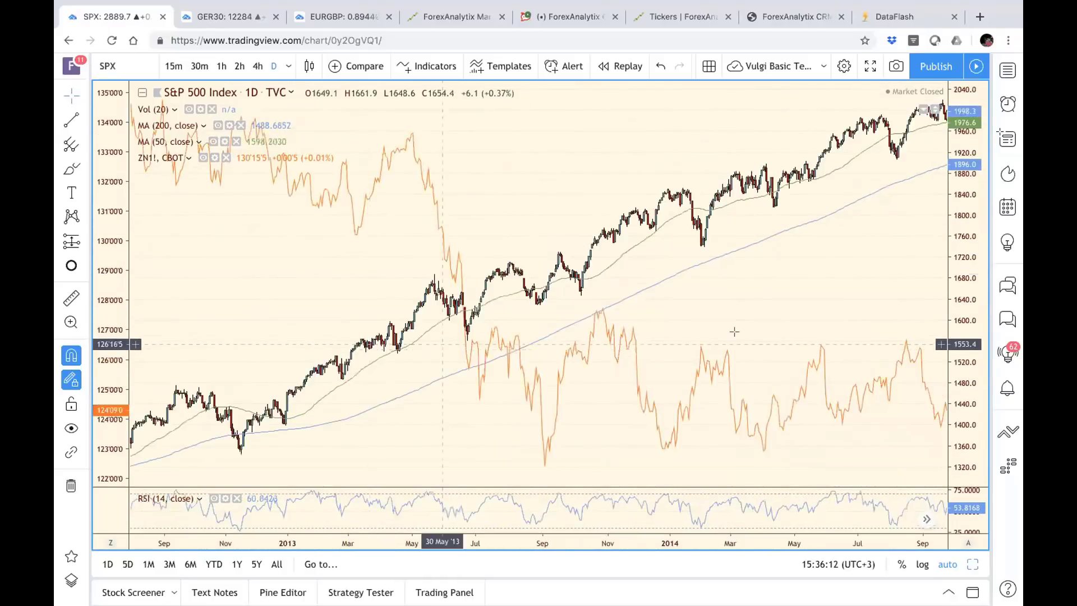
scroll(851, 305, "right", 20)
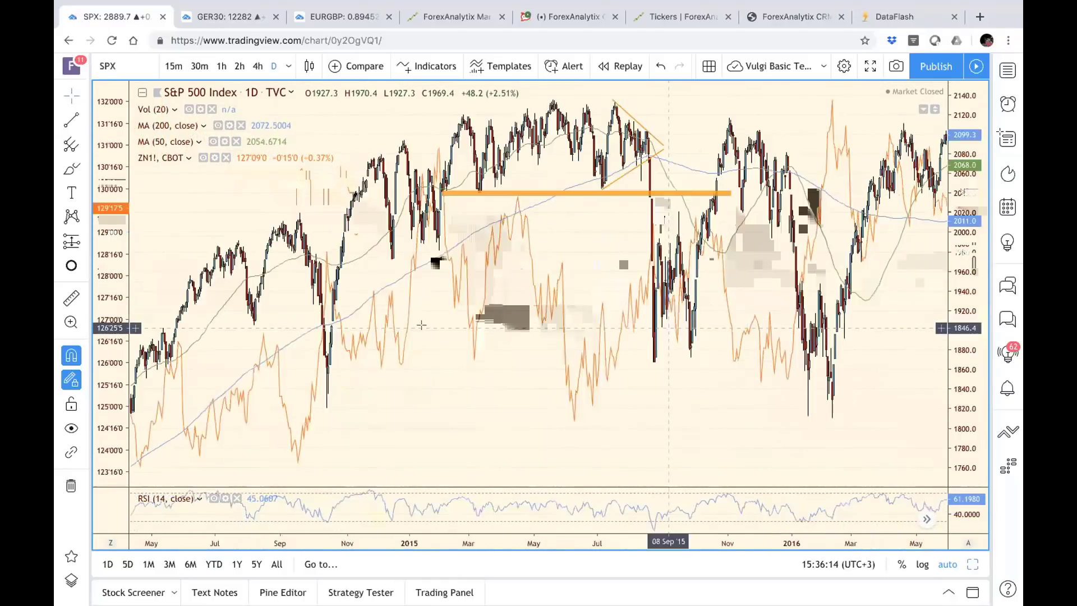
scroll(787, 331, "right", 20)
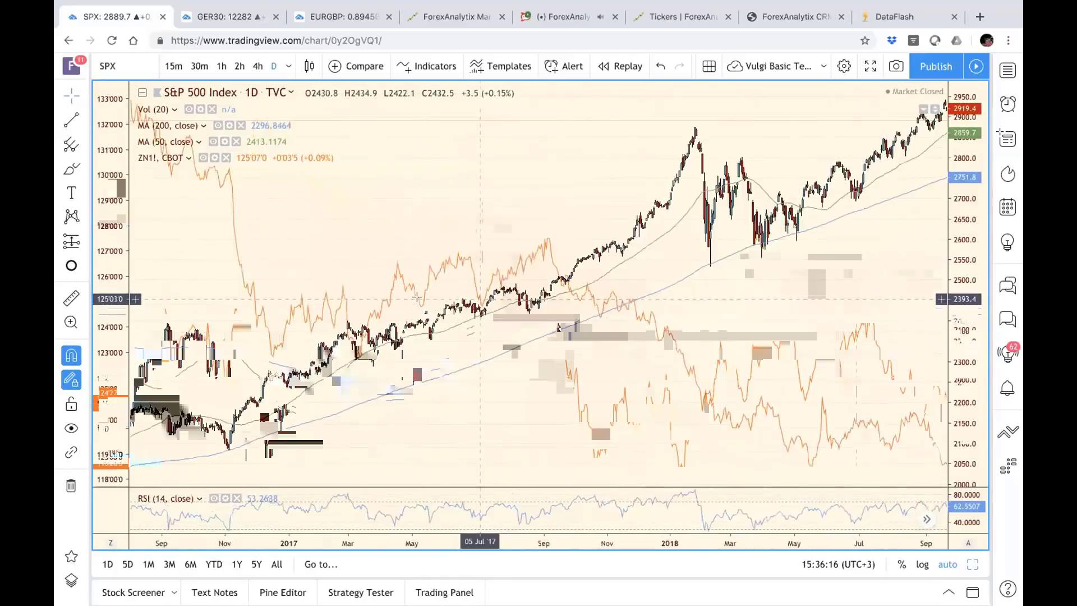
scroll(751, 303, "right", 15)
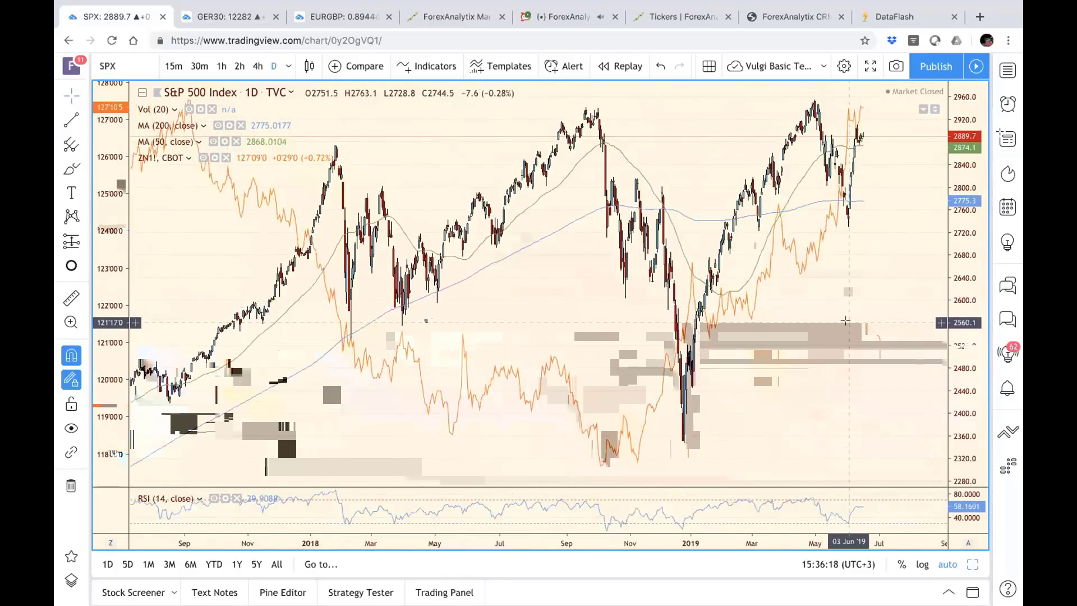
scroll(845, 320, "up", 3)
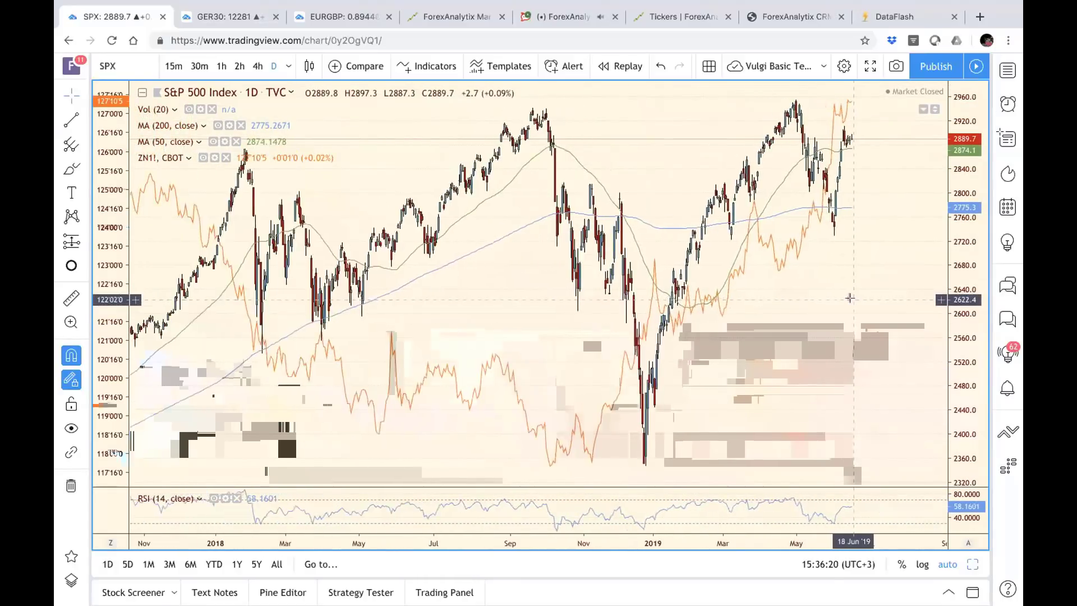
scroll(850, 298, "up", 5)
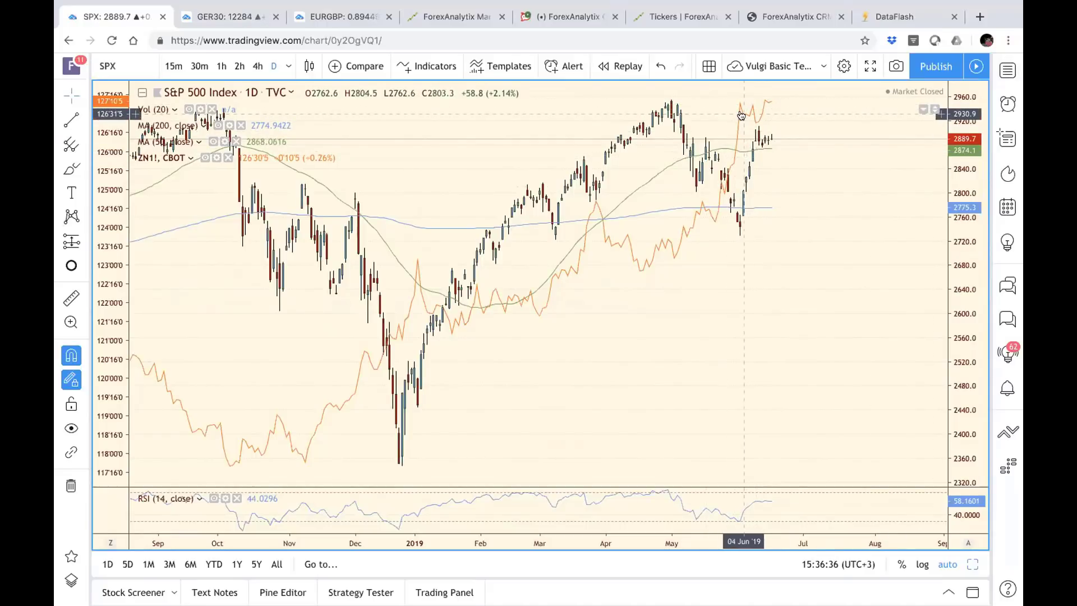
Delete the ZN1! comparison and load SPX500 from the watchlist.
key("Delete")
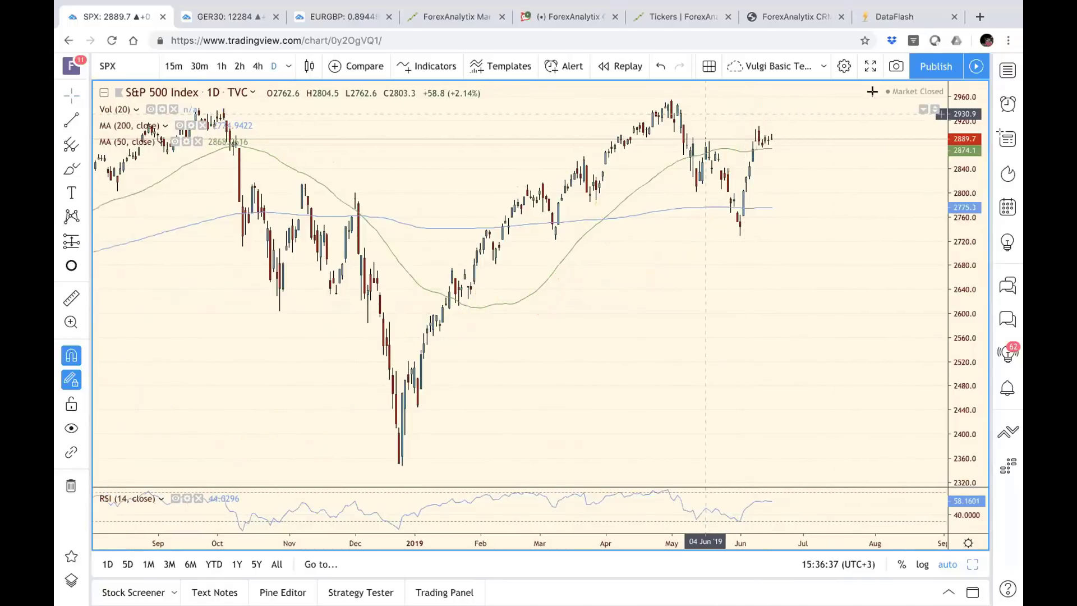
left_click(1008, 70)
scroll(857, 147, "up", 5)
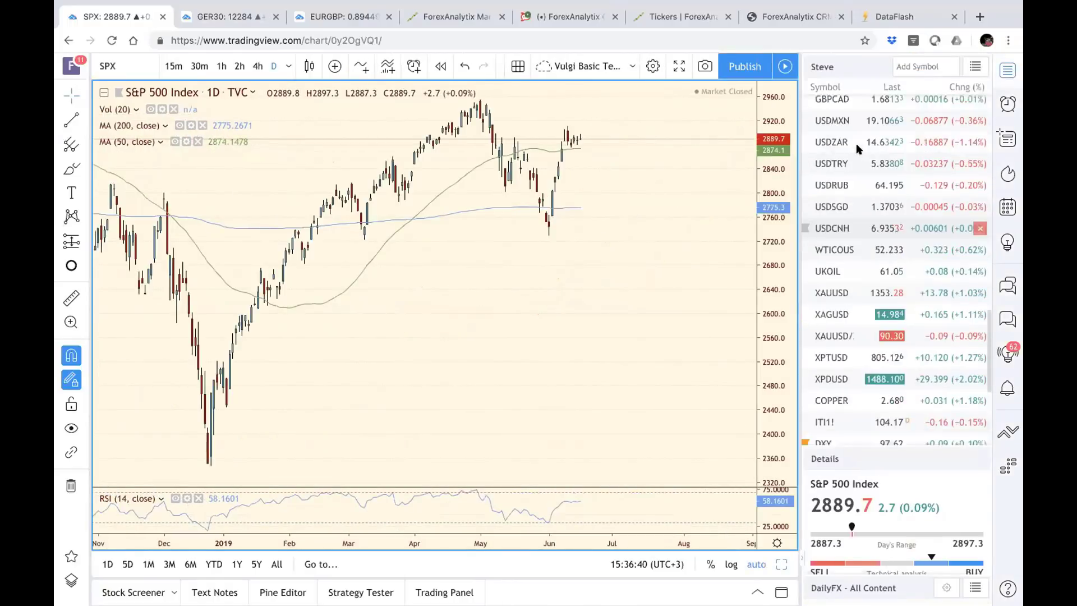
scroll(857, 148, "up", 10)
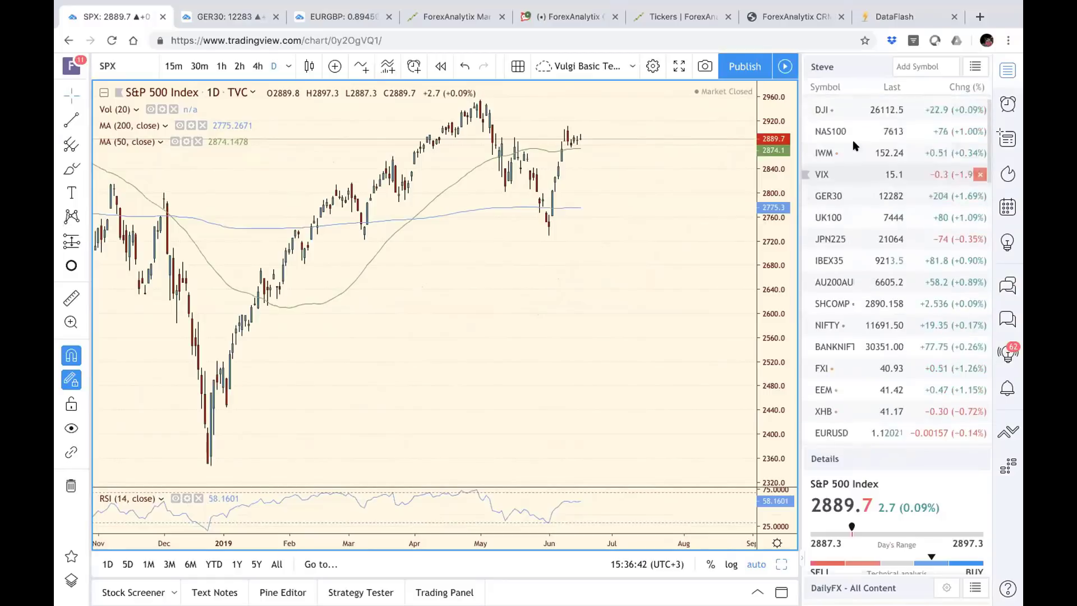
scroll(854, 146, "up", 2)
left_click(836, 107)
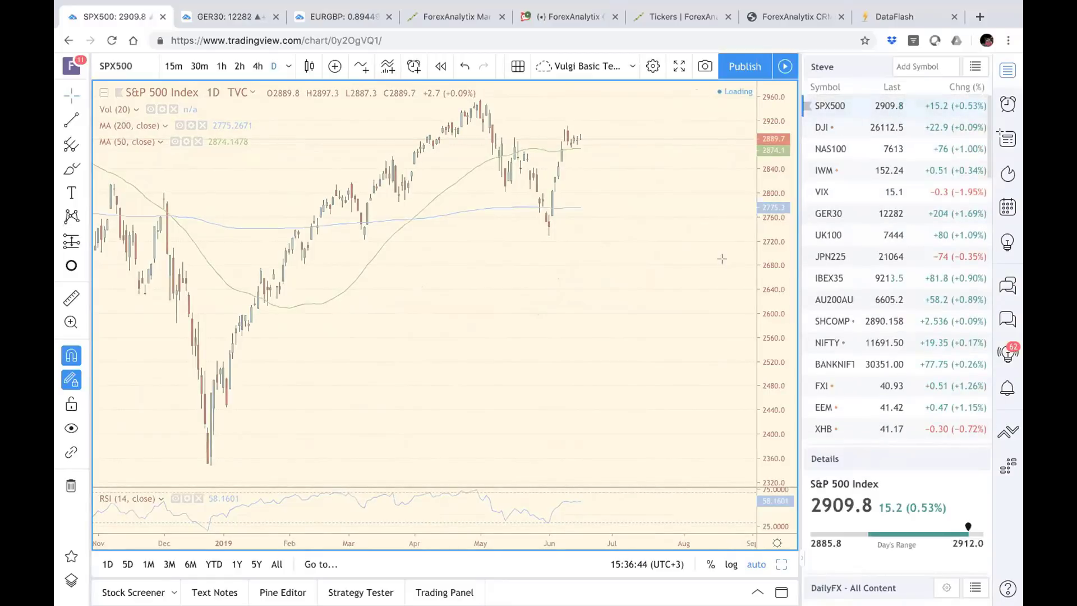
Zoom the SPX500 chart and restore the six-chart grid layout.
scroll(669, 267, "up", 3)
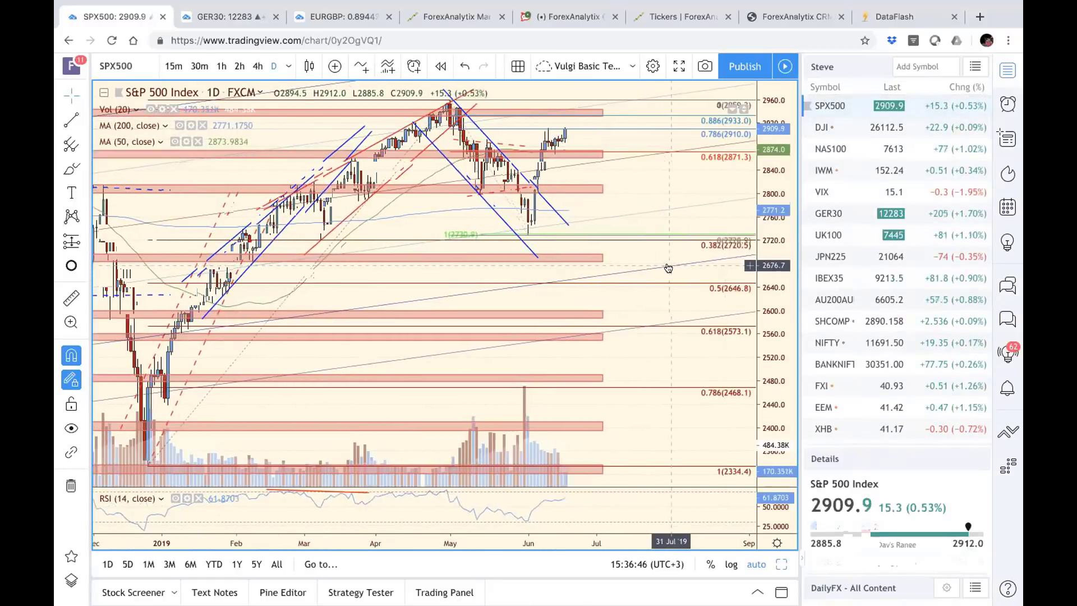
scroll(658, 199, "left", 5)
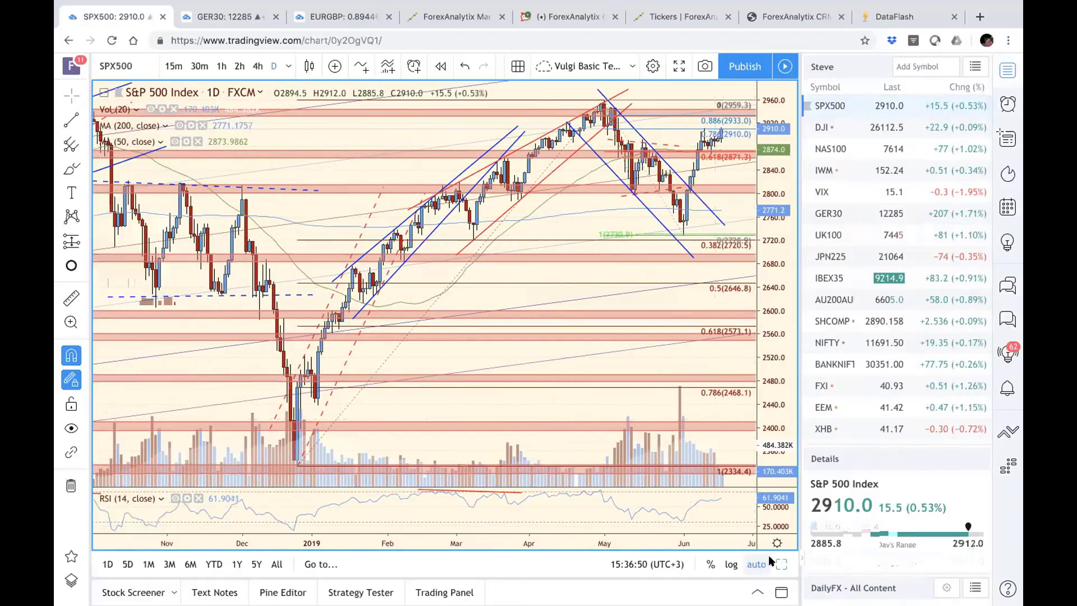
key("alt+Return")
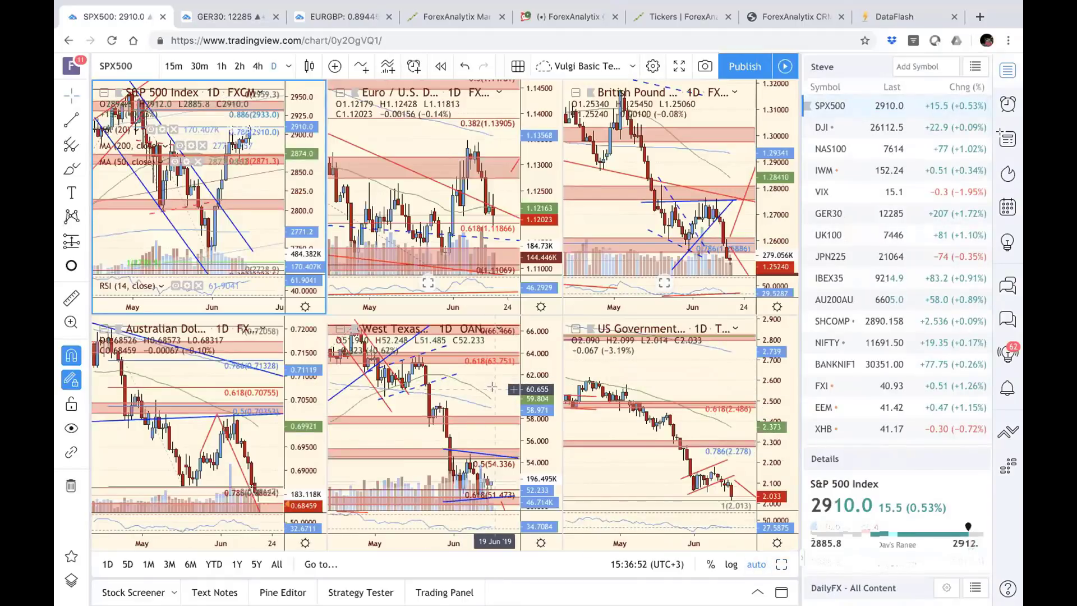
Activate the lower-middle West Texas Oil pane and load XAUUSD from the watchlist.
left_click(492, 386)
scroll(898, 370, "down", 3)
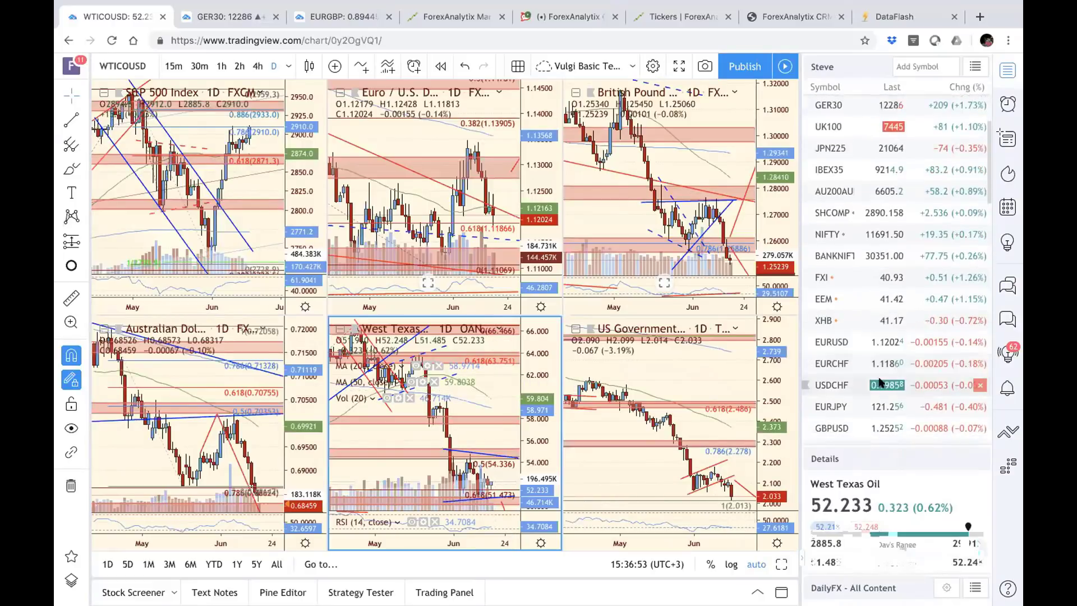
scroll(880, 382, "down", 8)
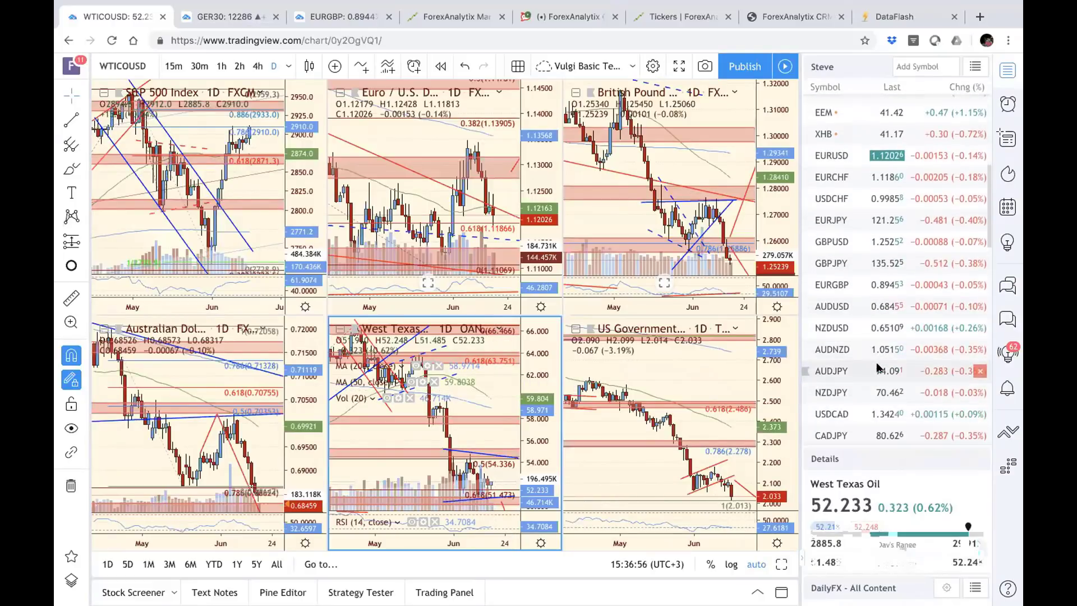
scroll(879, 367, "down", 7)
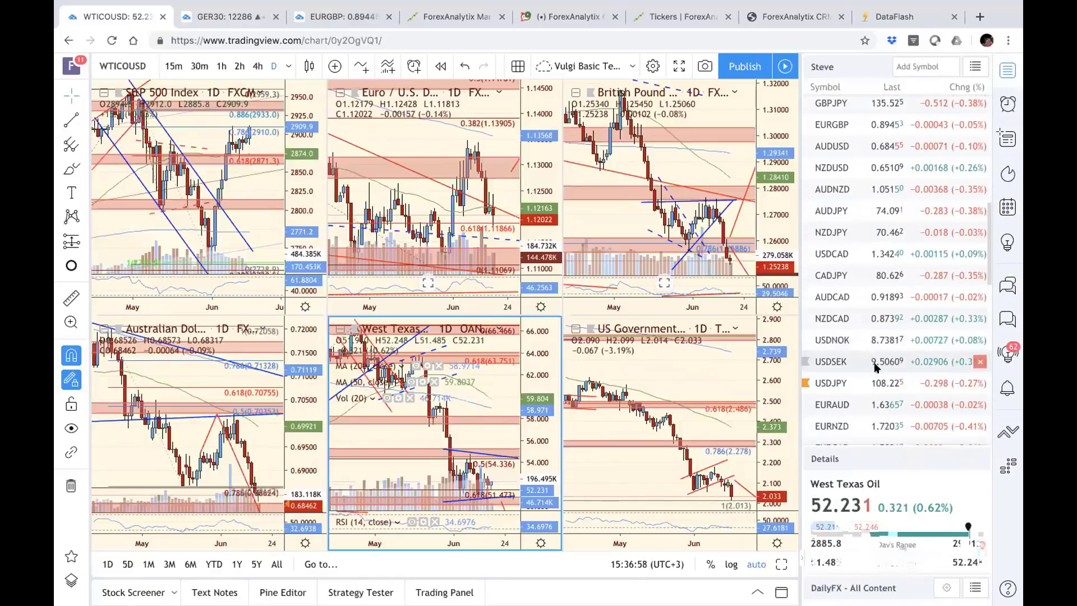
scroll(877, 367, "down", 7)
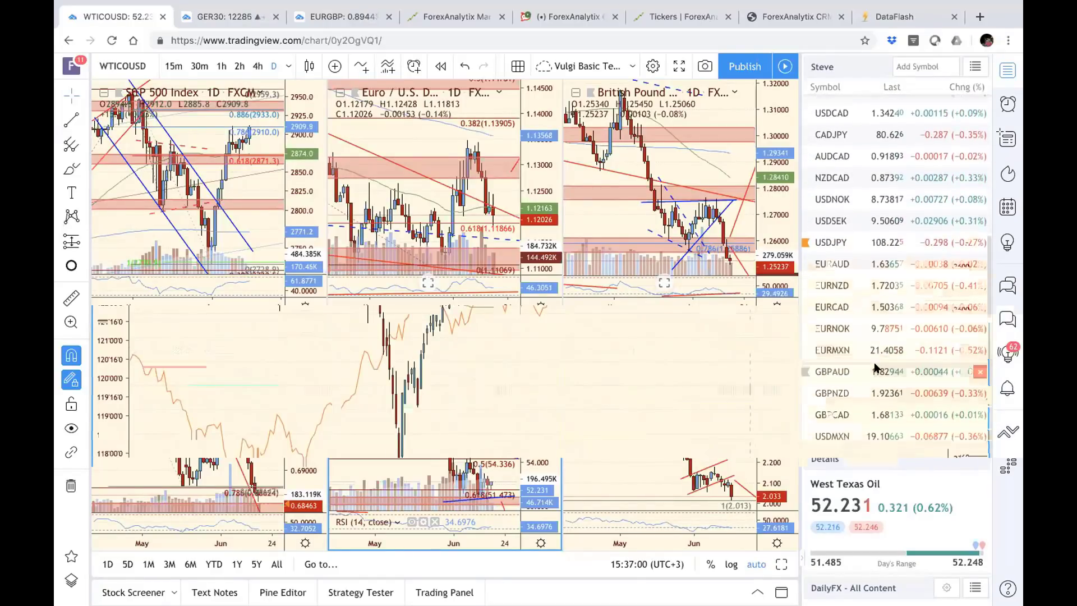
scroll(876, 367, "down", 7)
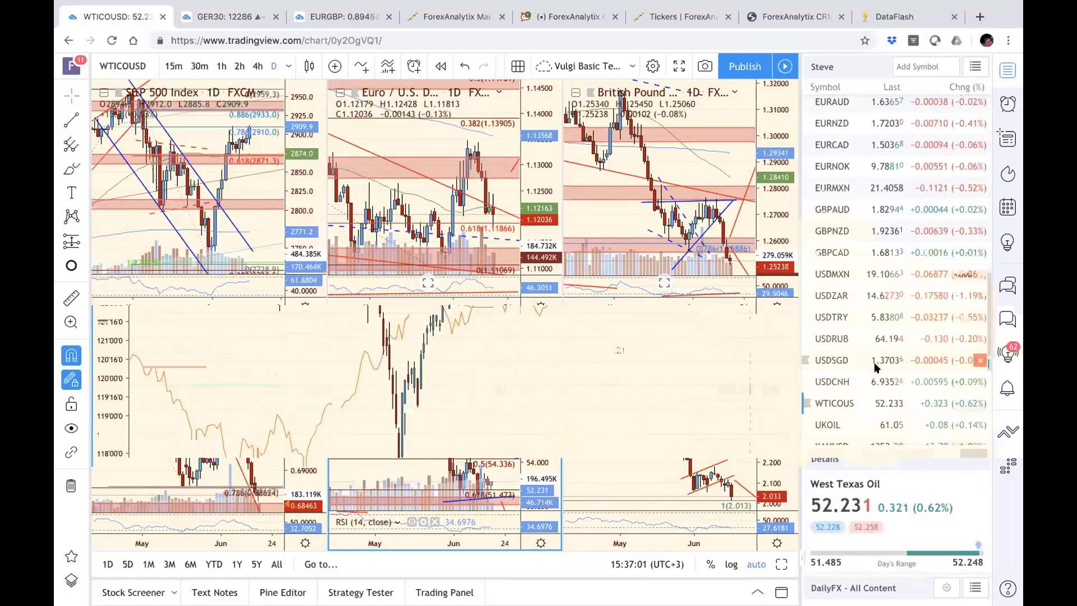
scroll(853, 393, "down", 2)
left_click(848, 398)
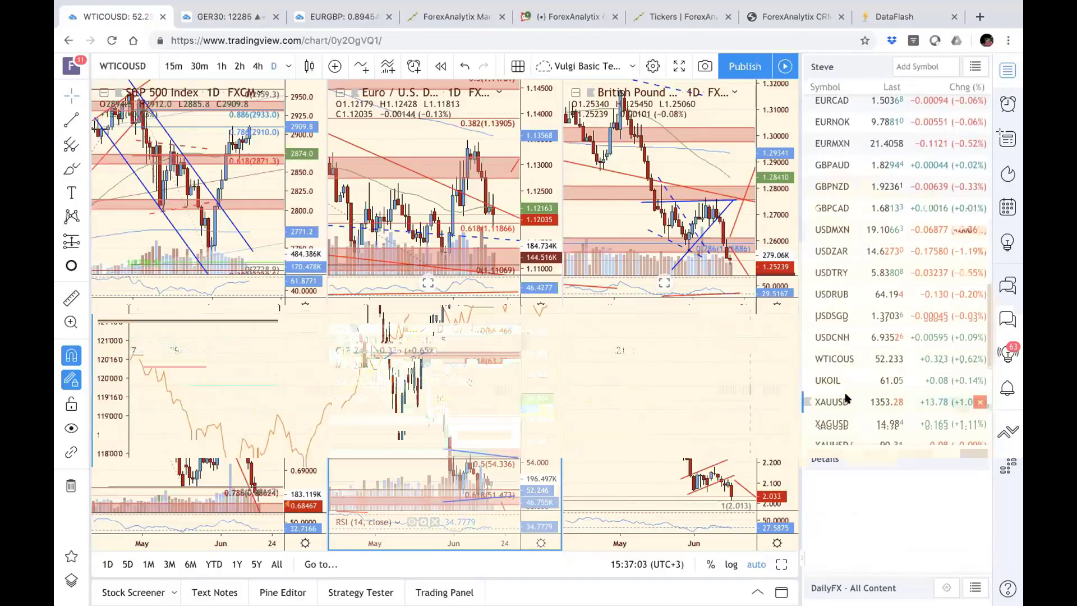
Maximize the Gold chart and select the red zone around the 1320 level.
left_click(781, 564)
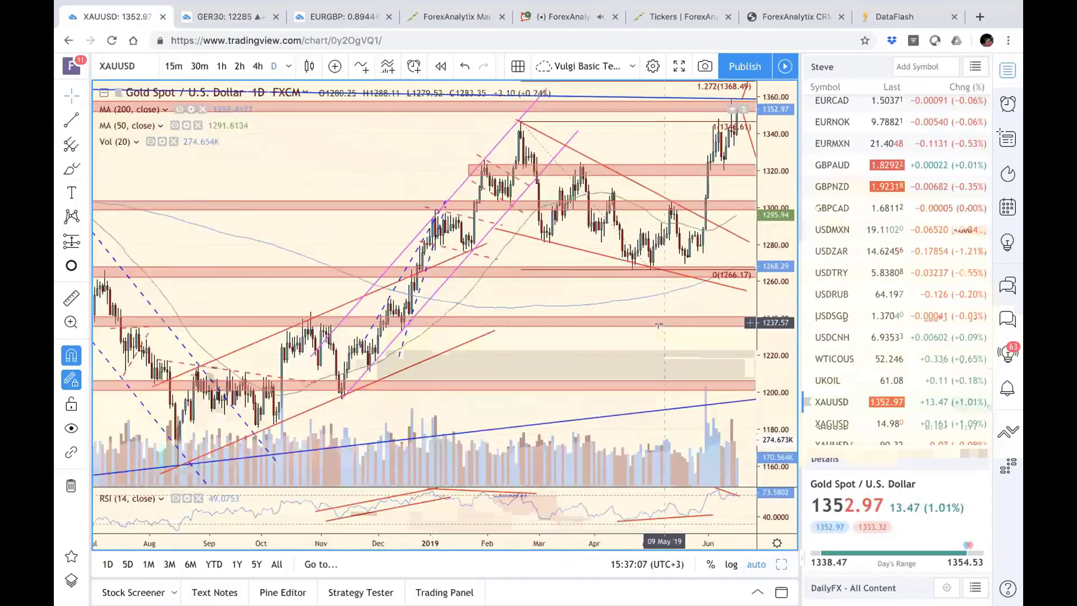
scroll(660, 325, "down", 5)
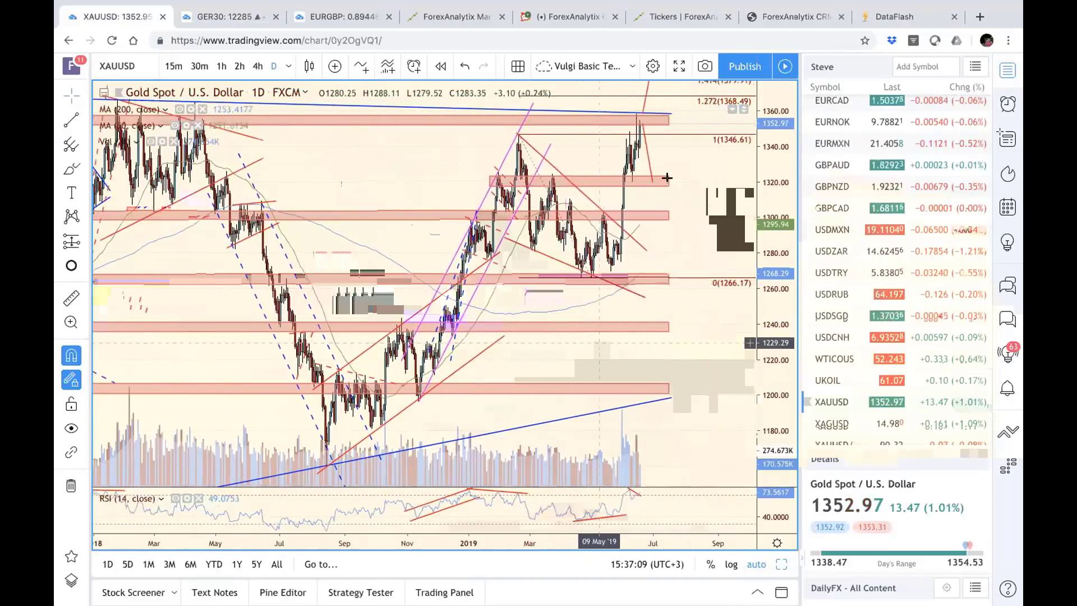
left_click(667, 178)
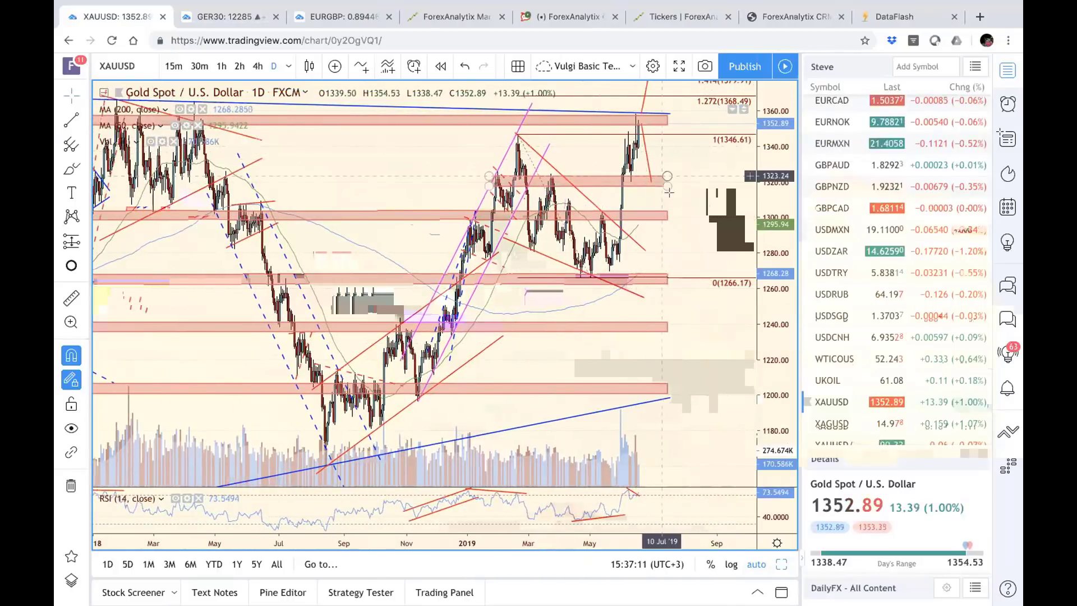
Zoom and pan the gold chart to show November 2018 through June 2019.
scroll(674, 195, "down", 5)
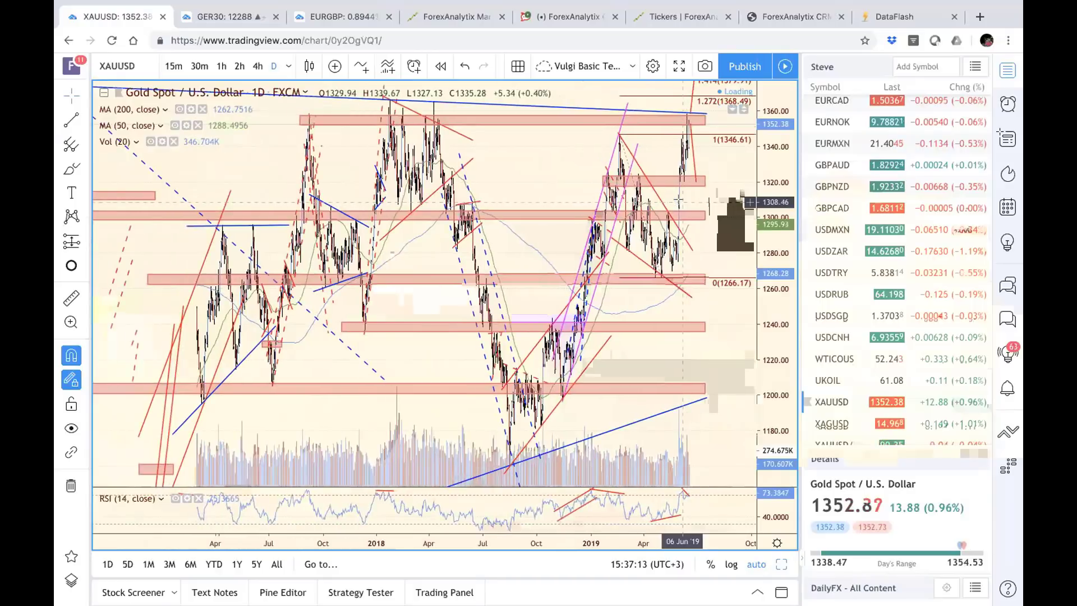
scroll(679, 199, "down", 5)
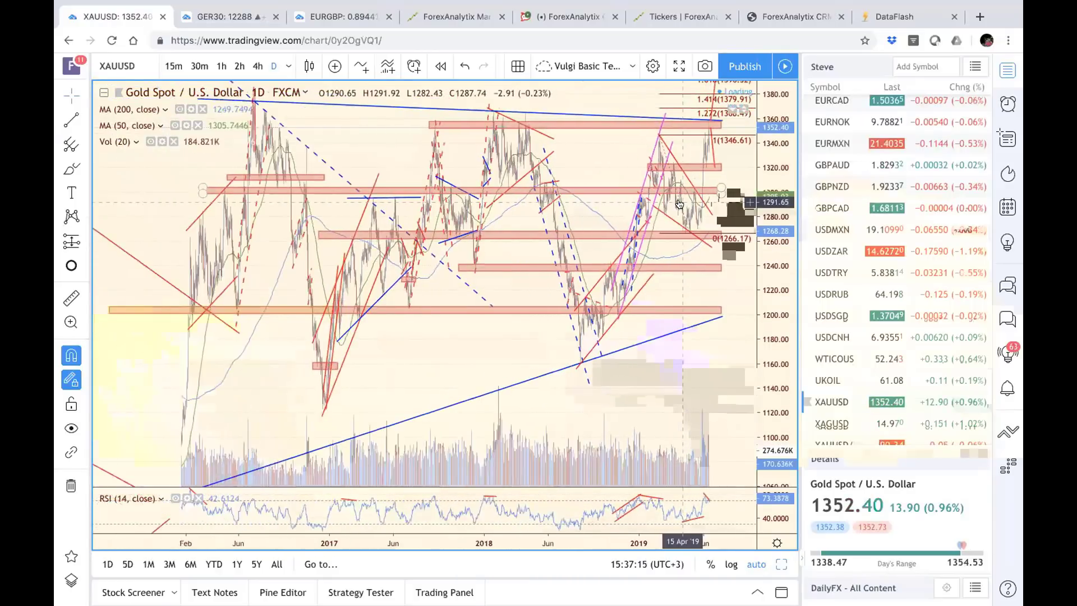
scroll(679, 203, "down", 5)
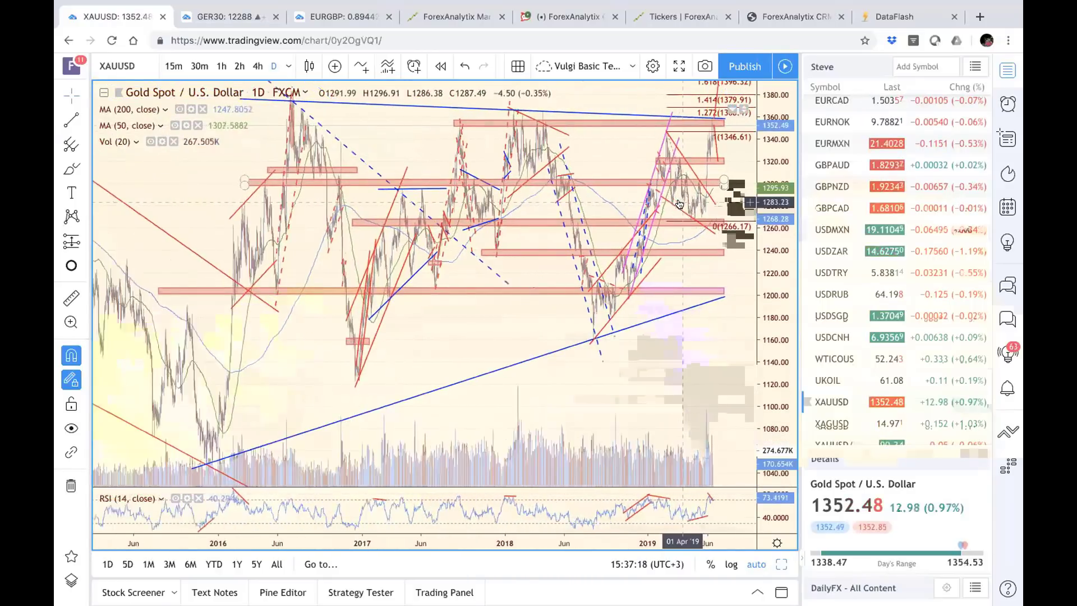
scroll(679, 204, "up", 2)
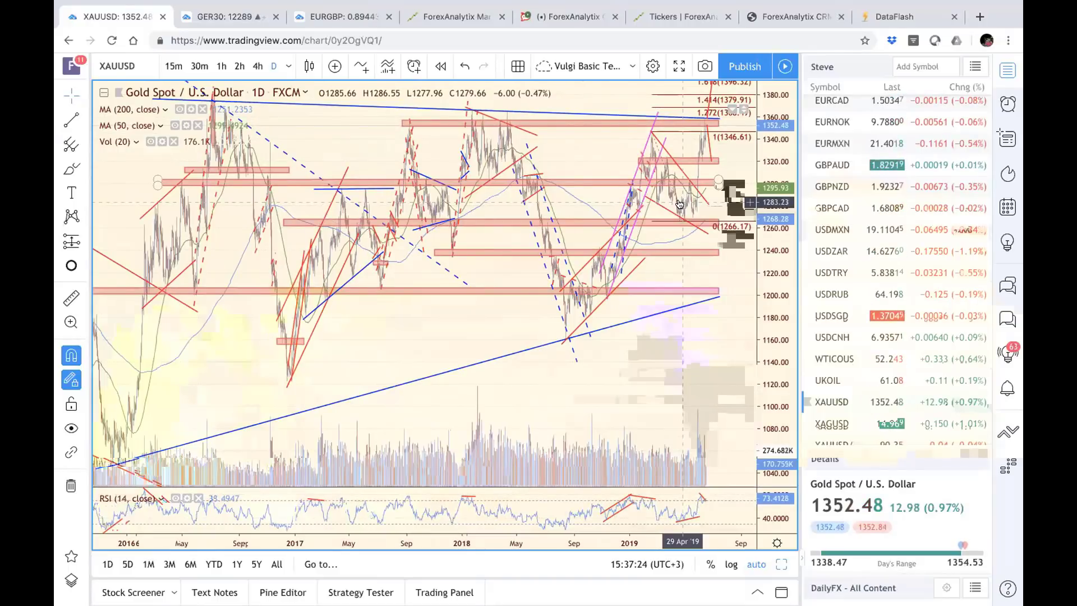
scroll(679, 203, "up", 2)
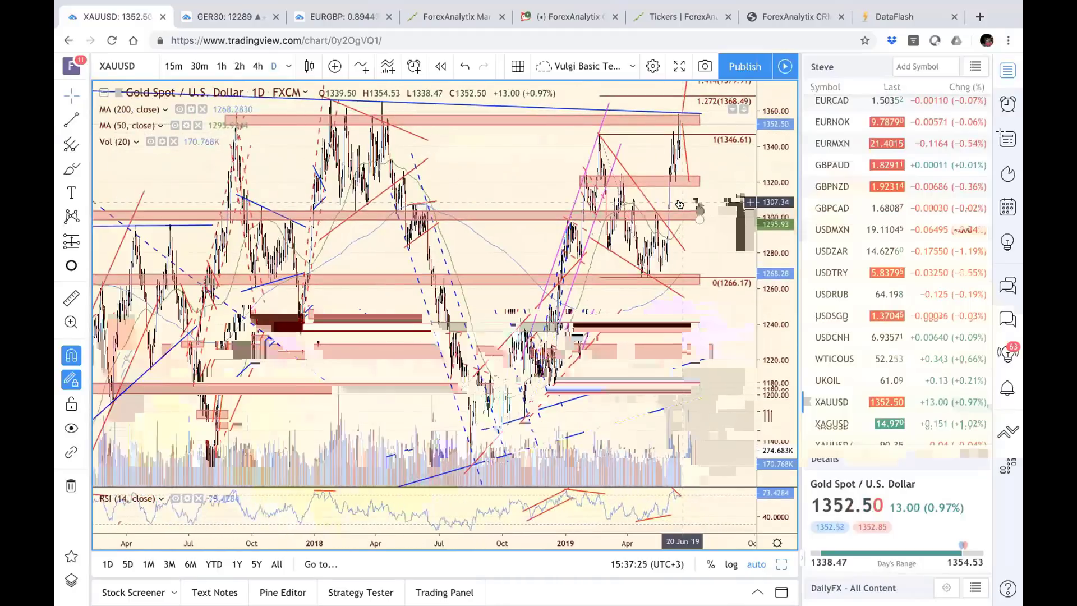
scroll(679, 203, "up", 3)
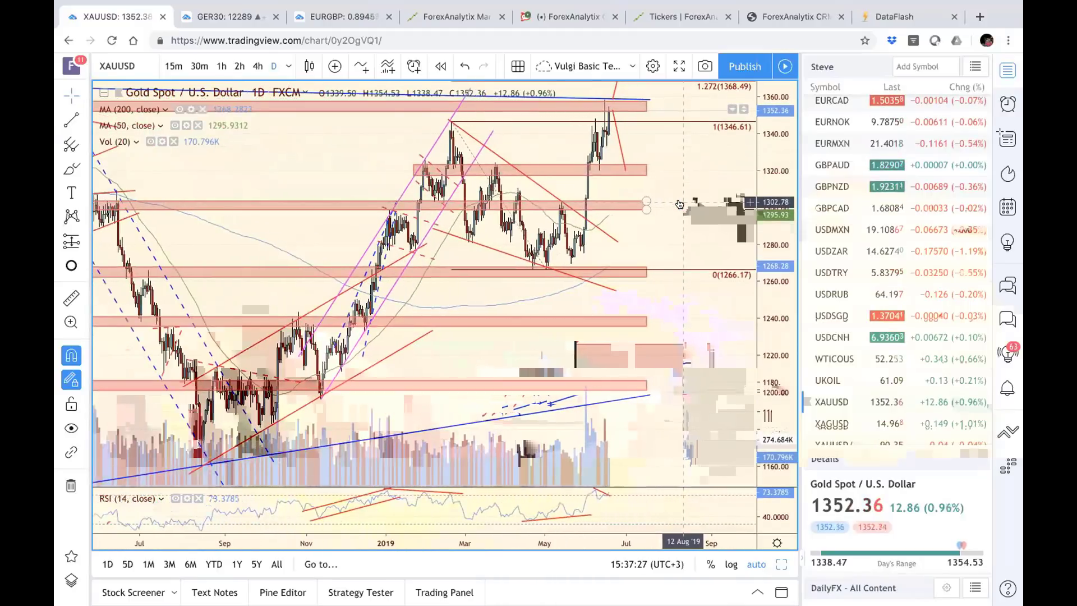
scroll(679, 204, "up", 3)
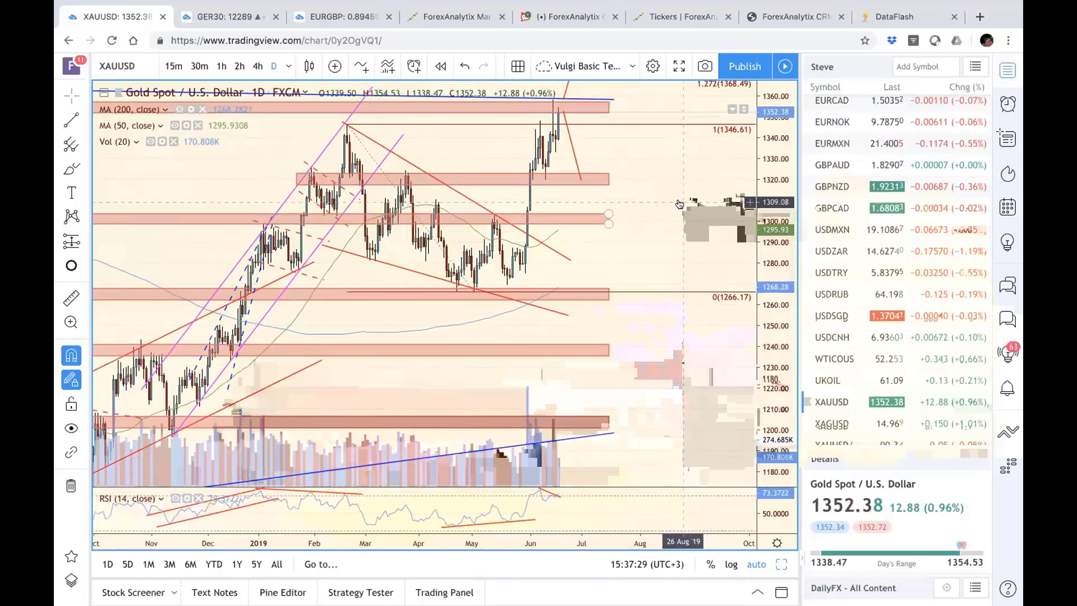
scroll(679, 204, "up", 3)
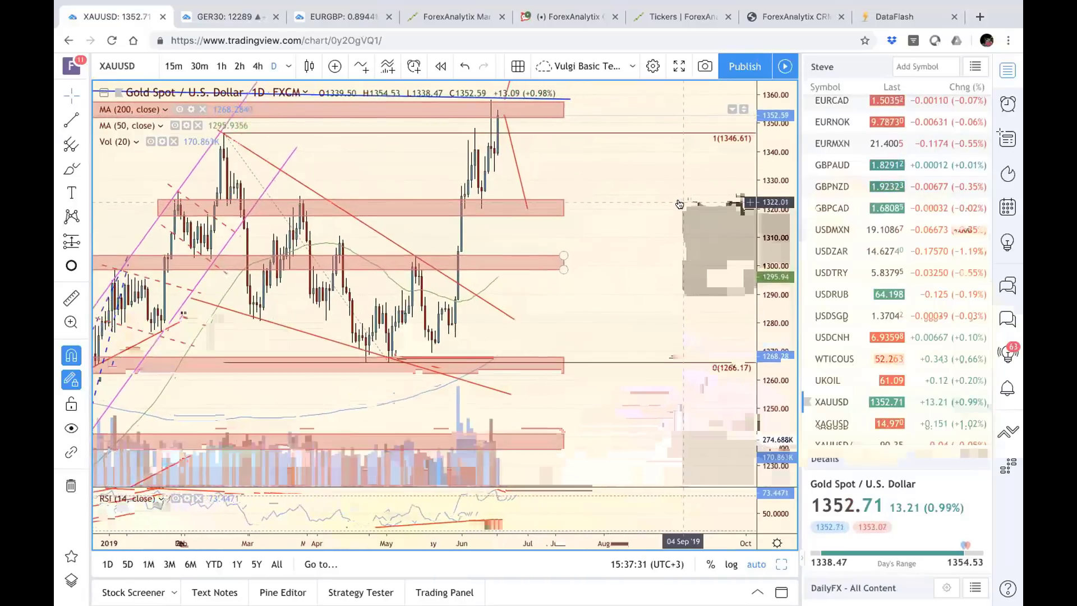
scroll(679, 203, "up", 3)
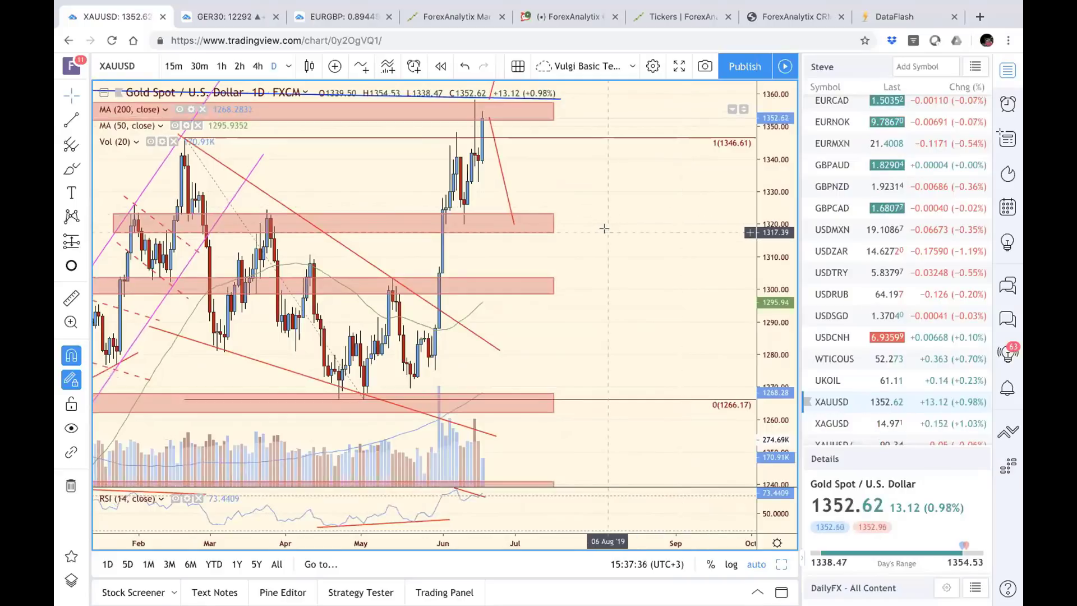
scroll(722, 234, "left", 5)
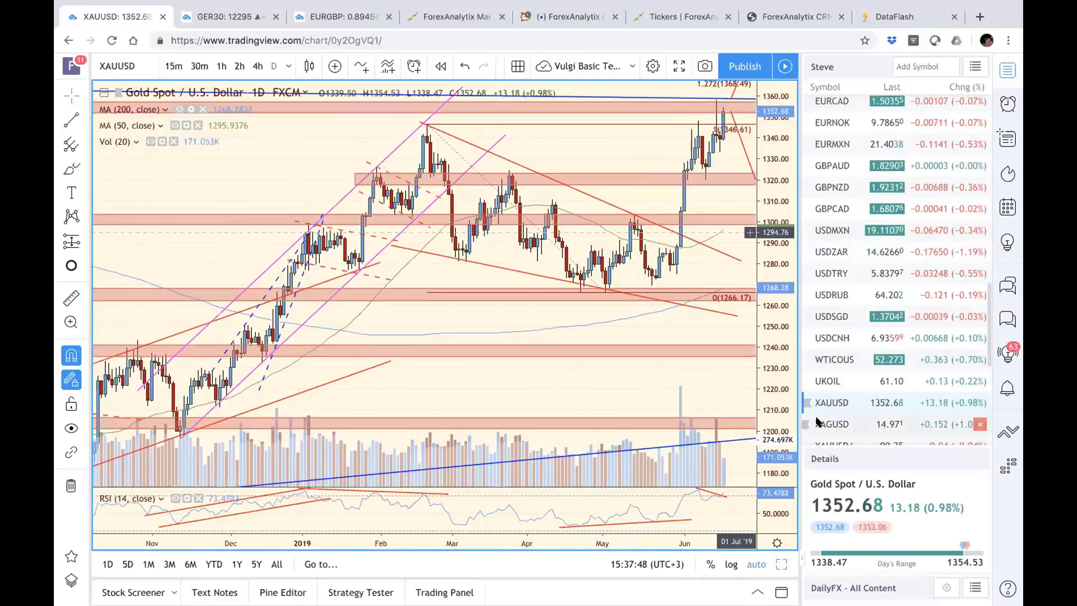
Load the XAGUSD silver chart and nudge it toward the latest bars.
left_click(832, 424)
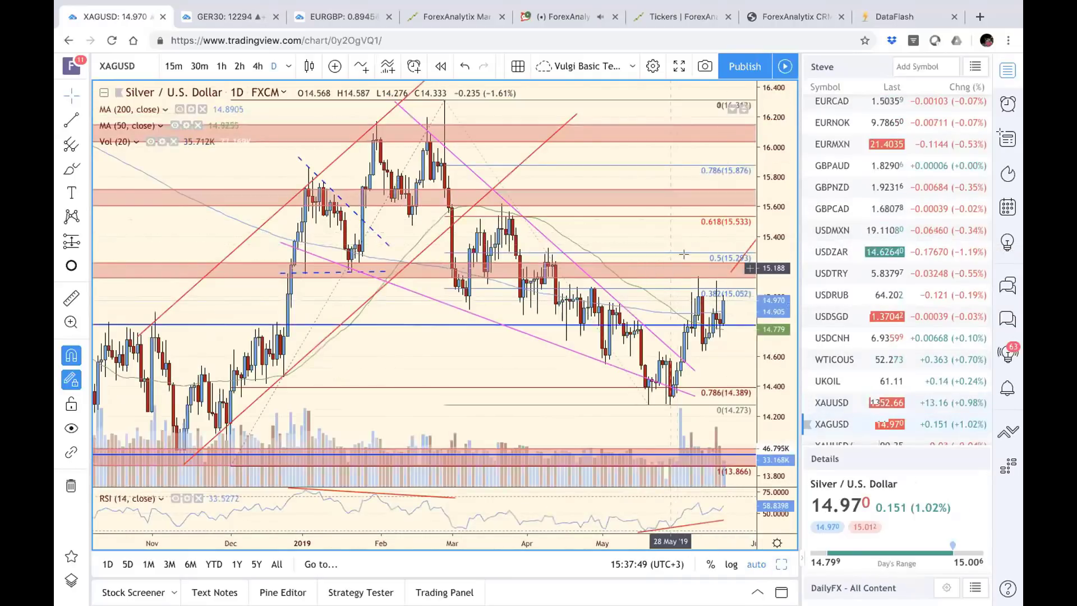
left_click_drag(688, 238, 658, 232)
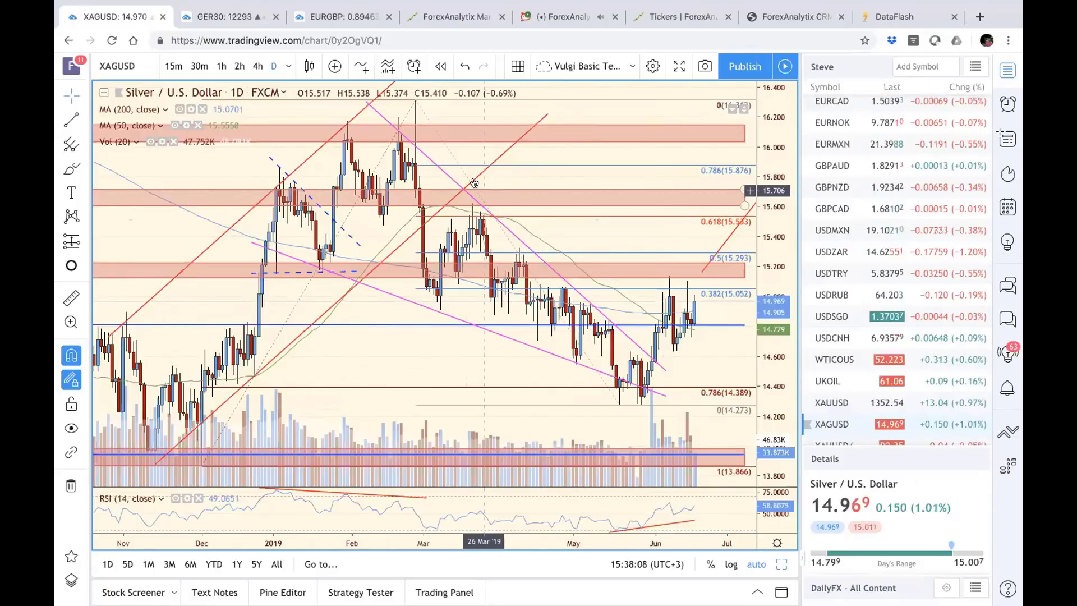
scroll(724, 360, "left", 2)
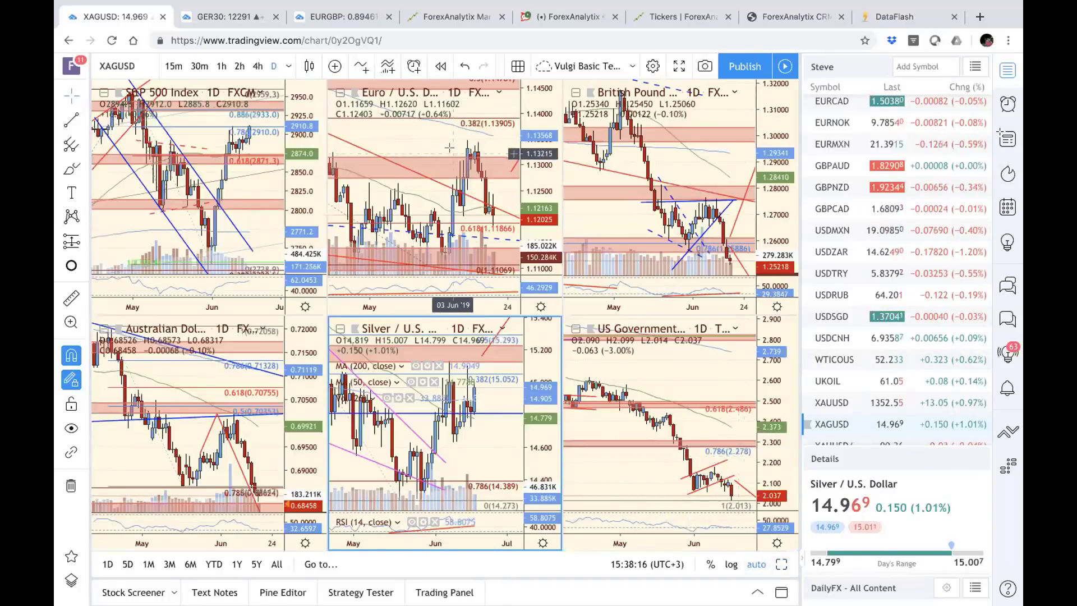
Load EURGBP from the watchlist into the top-middle pane, replacing EURUSD.
scroll(865, 304, "up", 3)
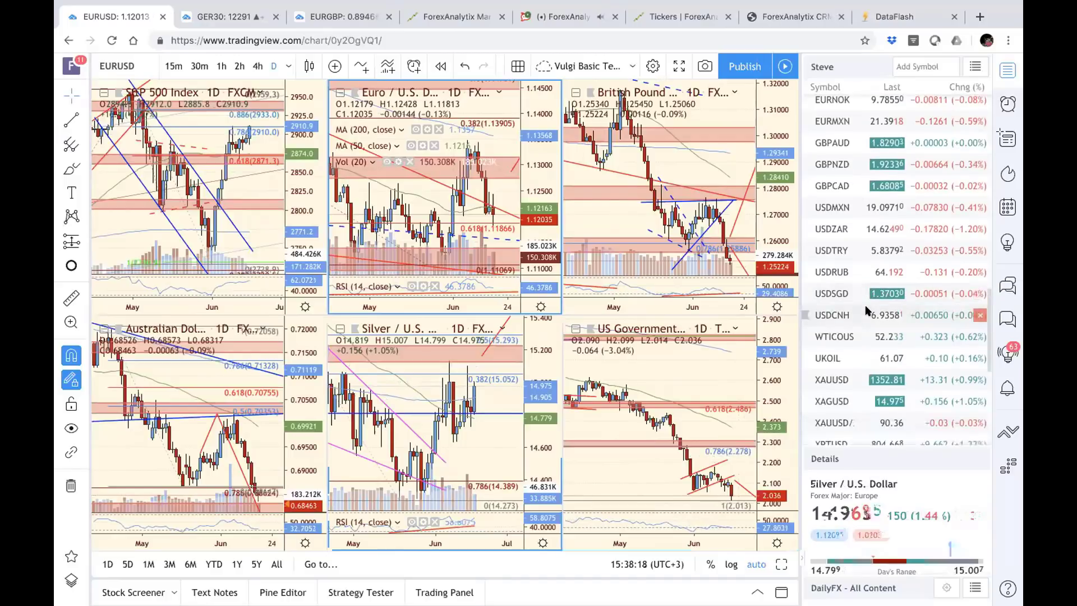
scroll(860, 308, "up", 4)
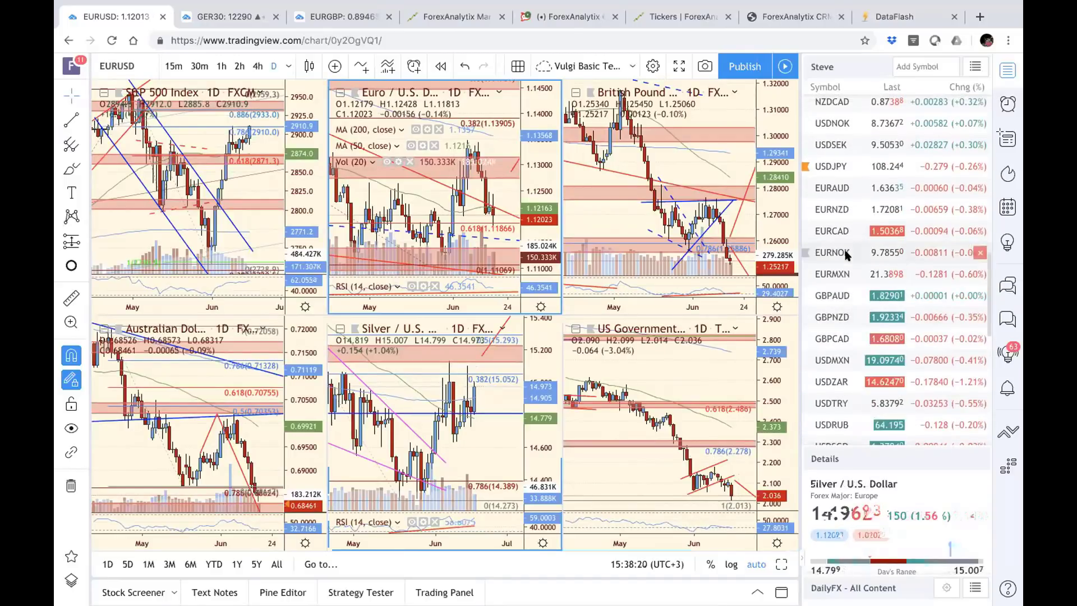
scroll(850, 264, "up", 5)
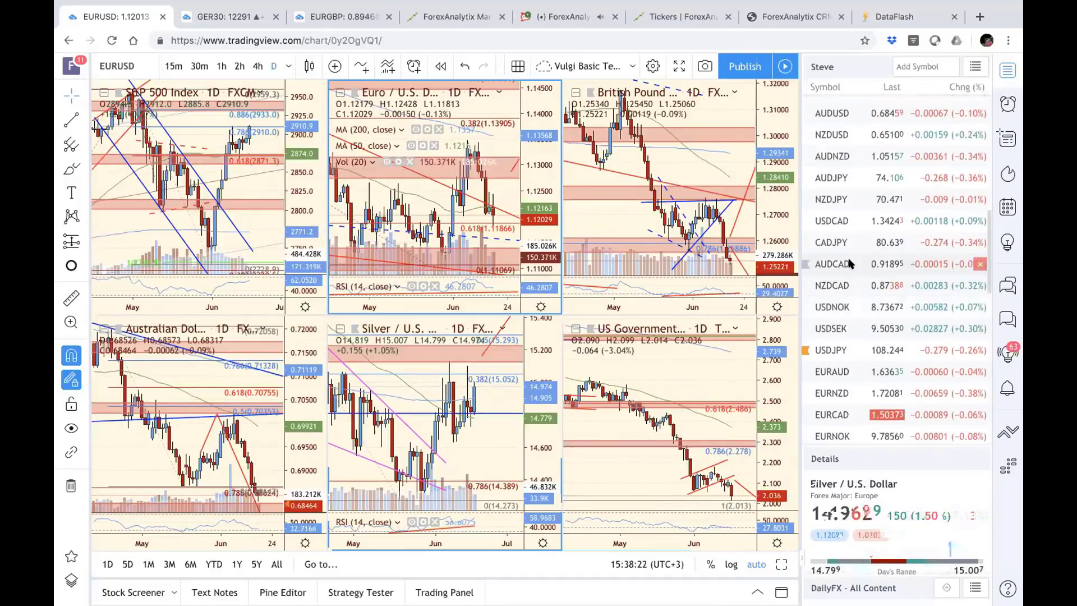
left_click(850, 160)
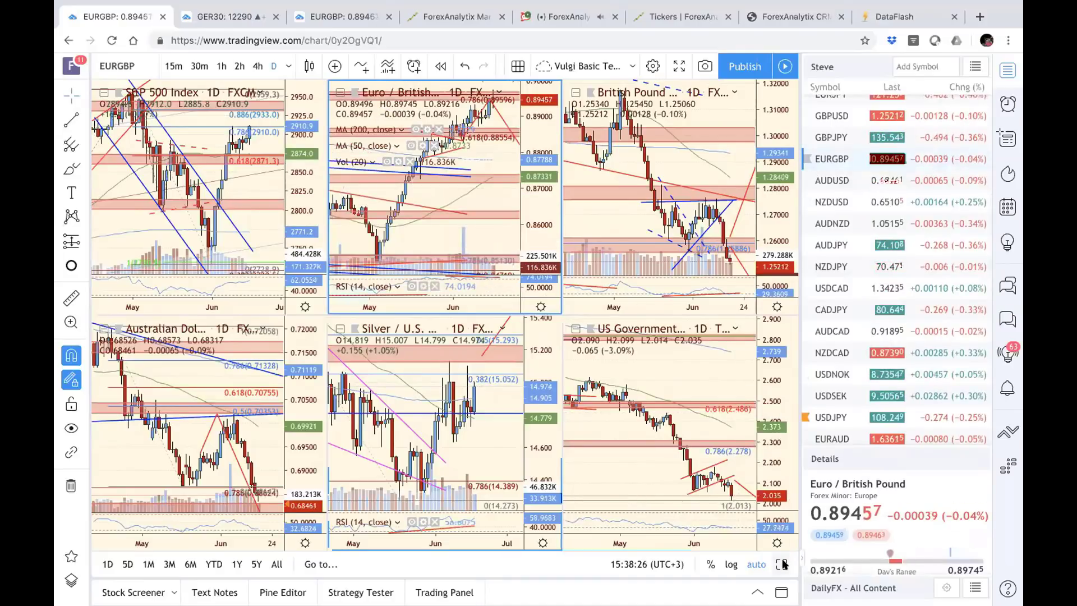
Maximize the EURGBP chart, reveal space past the latest bar, and reset its view.
key("alt+Return")
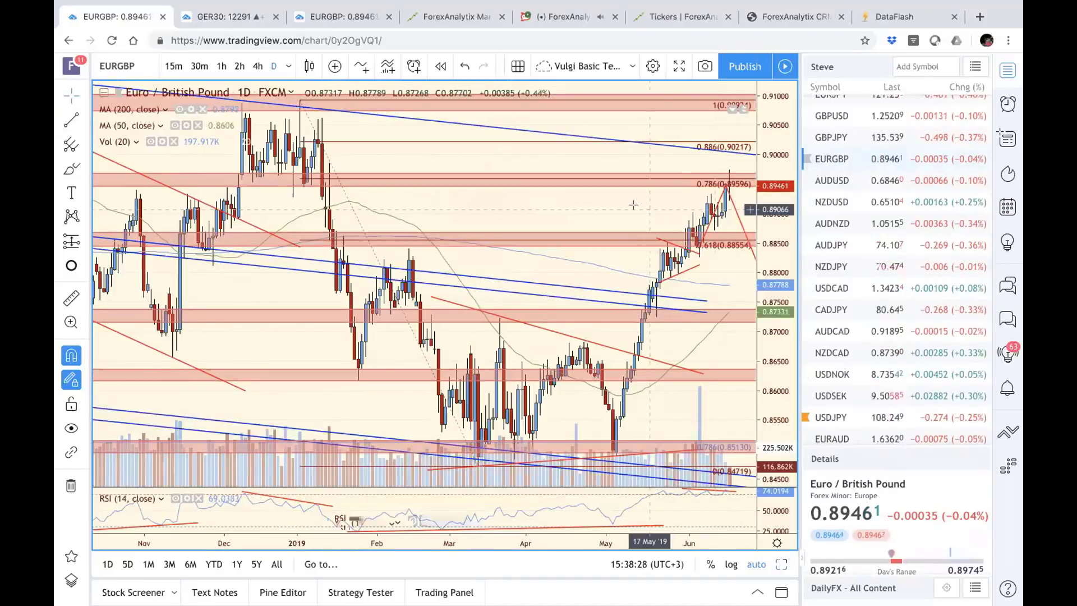
left_click_drag(631, 206, 579, 206)
scroll(579, 206, "right", 10)
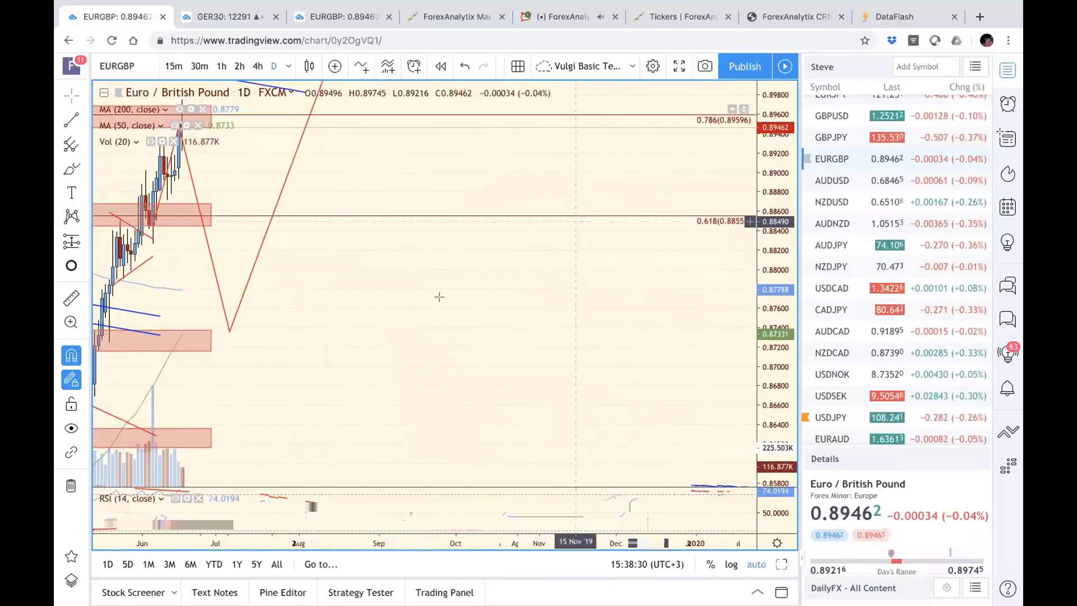
scroll(553, 315, "up", 3)
key("alt+r")
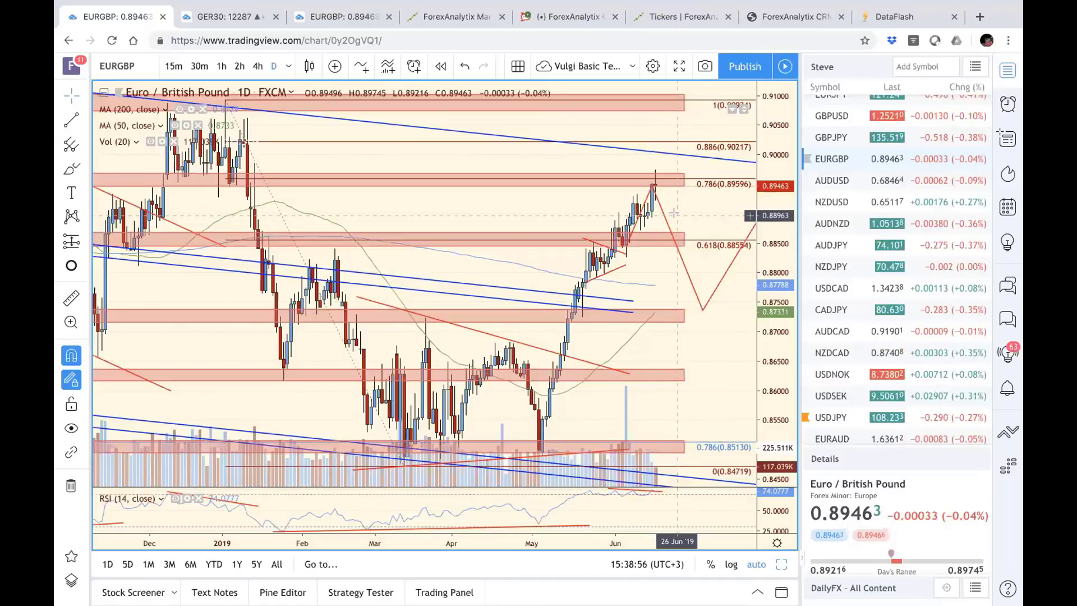
Compress the EURGBP price scale and zoom through its history to review channels and Fibonacci levels.
scroll(582, 293, "down", 5)
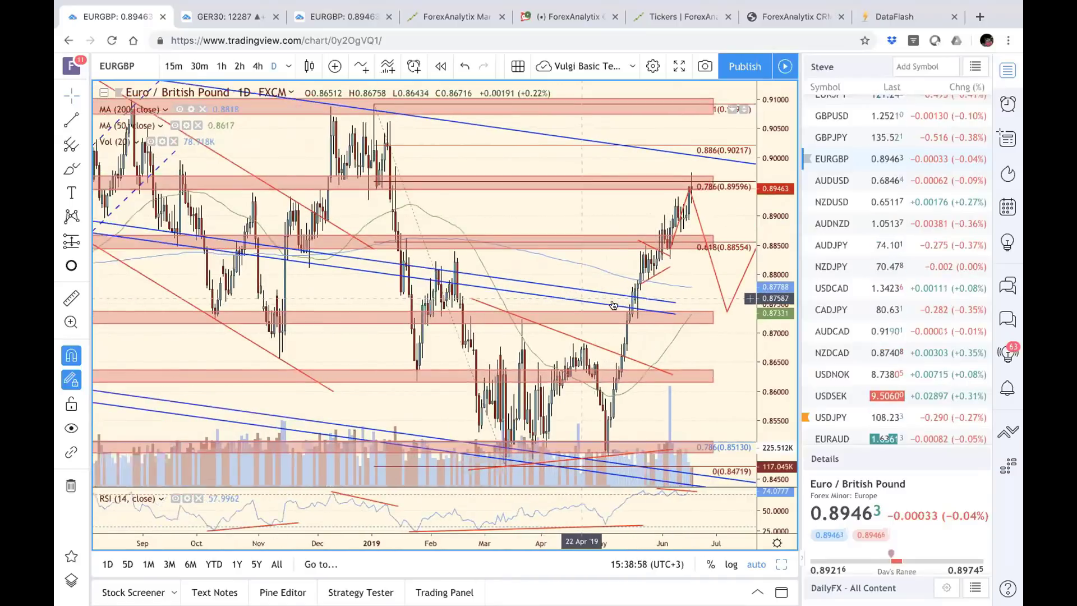
scroll(613, 305, "down", 5)
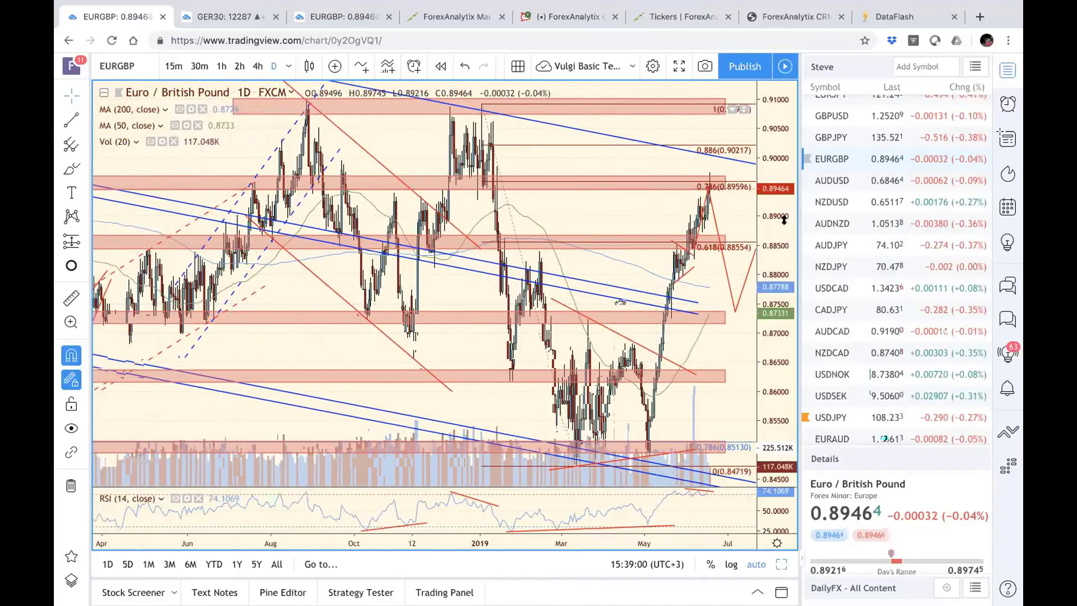
left_click_drag(764, 224, 764, 264)
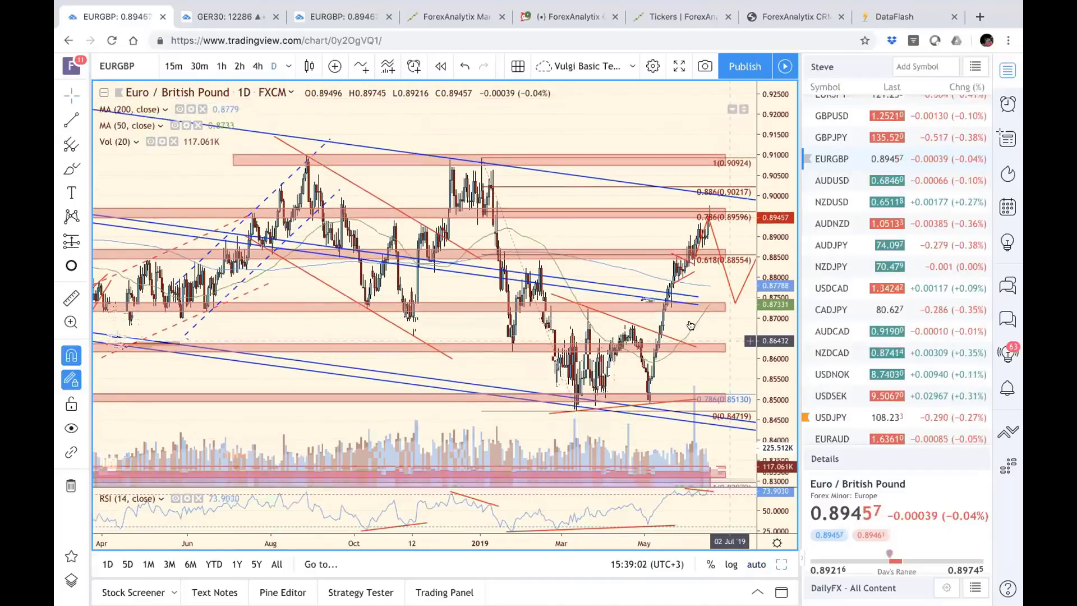
scroll(668, 317, "down", 5)
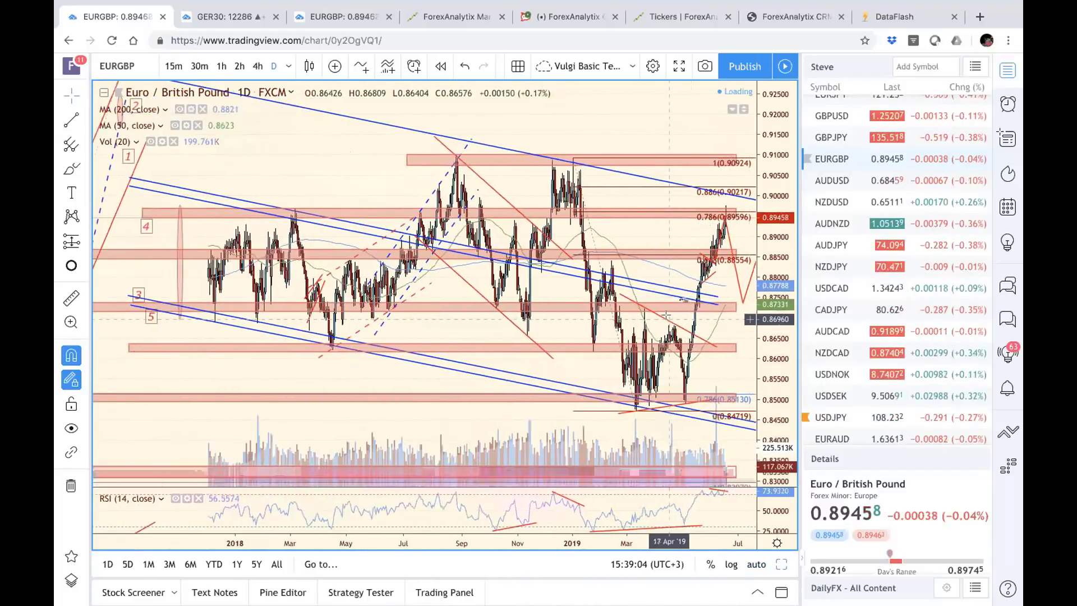
scroll(666, 316, "up", 3)
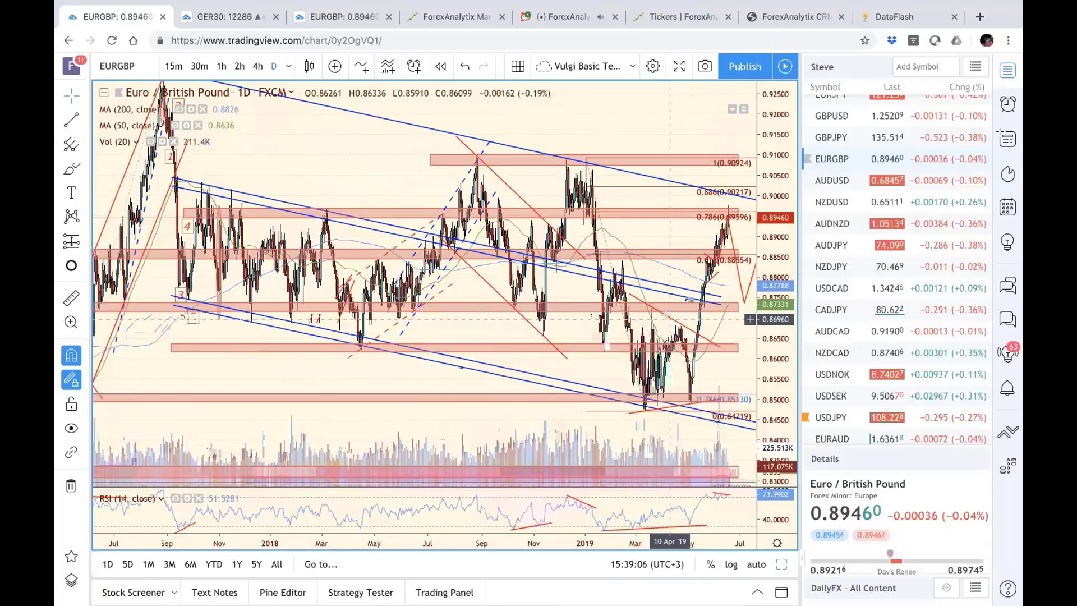
scroll(667, 316, "up", 2)
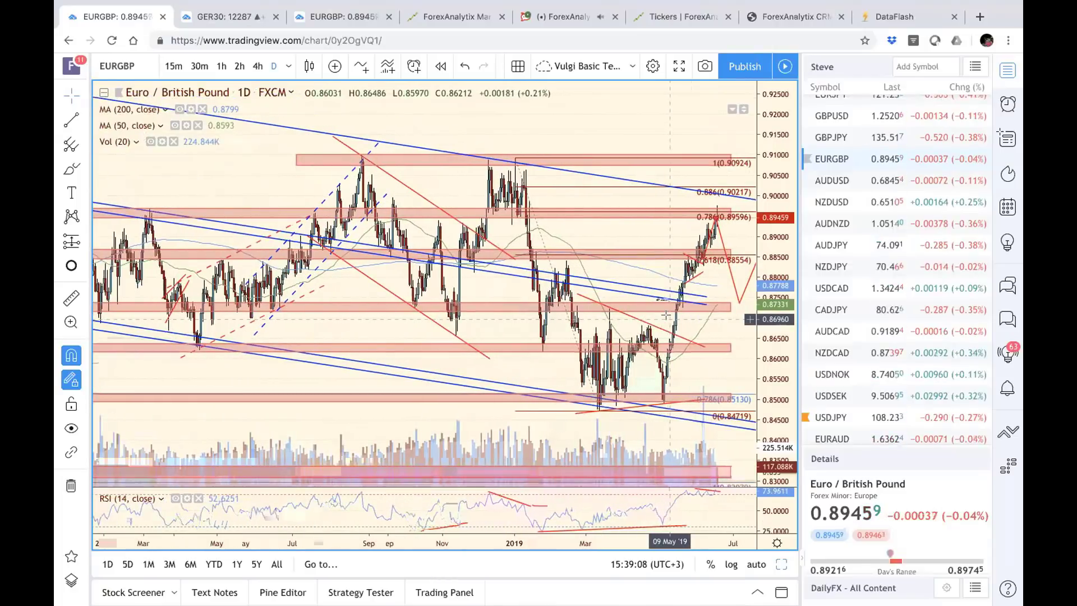
scroll(666, 315, "down", 3)
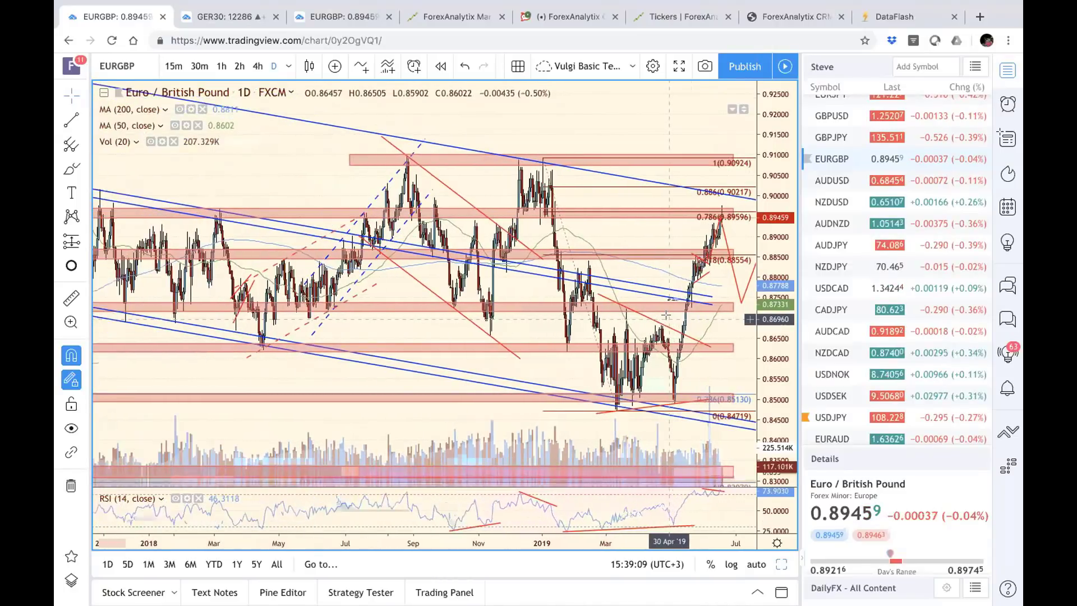
scroll(669, 318, "down", 2)
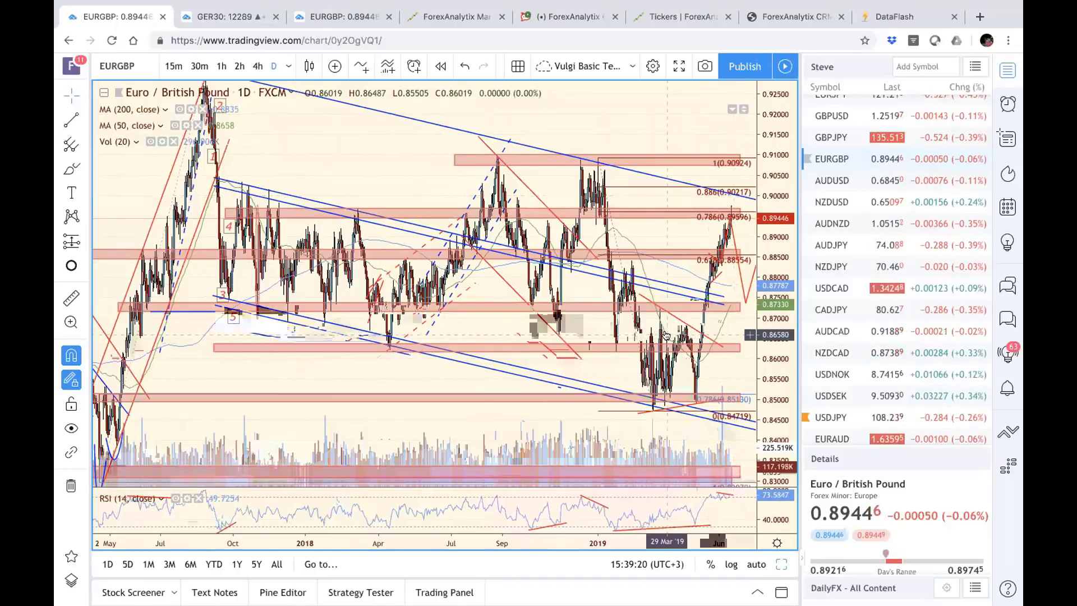
scroll(666, 335, "up", 8)
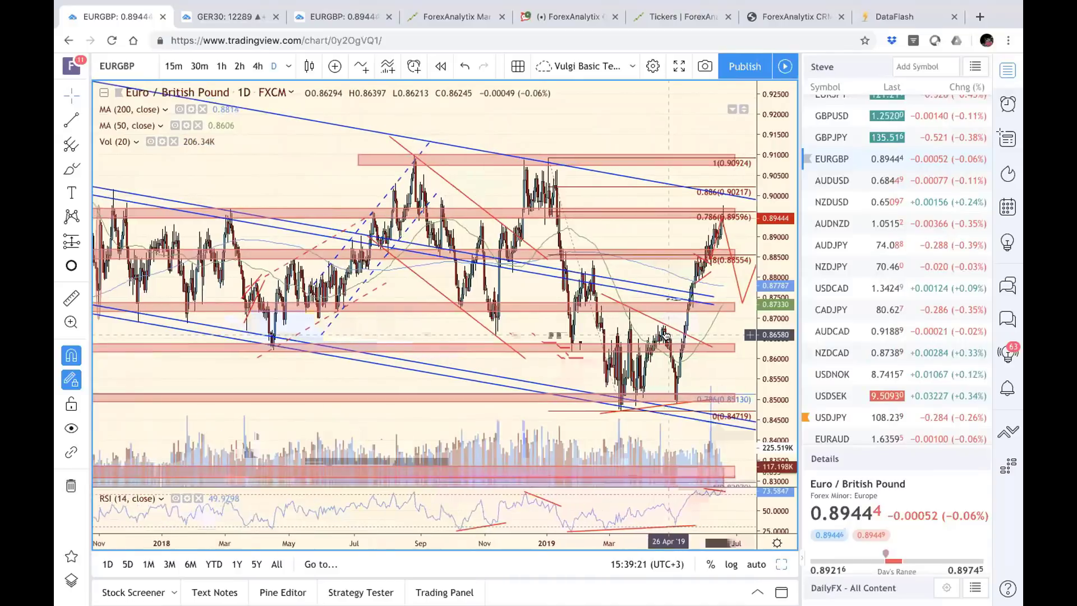
scroll(666, 335, "up", 6)
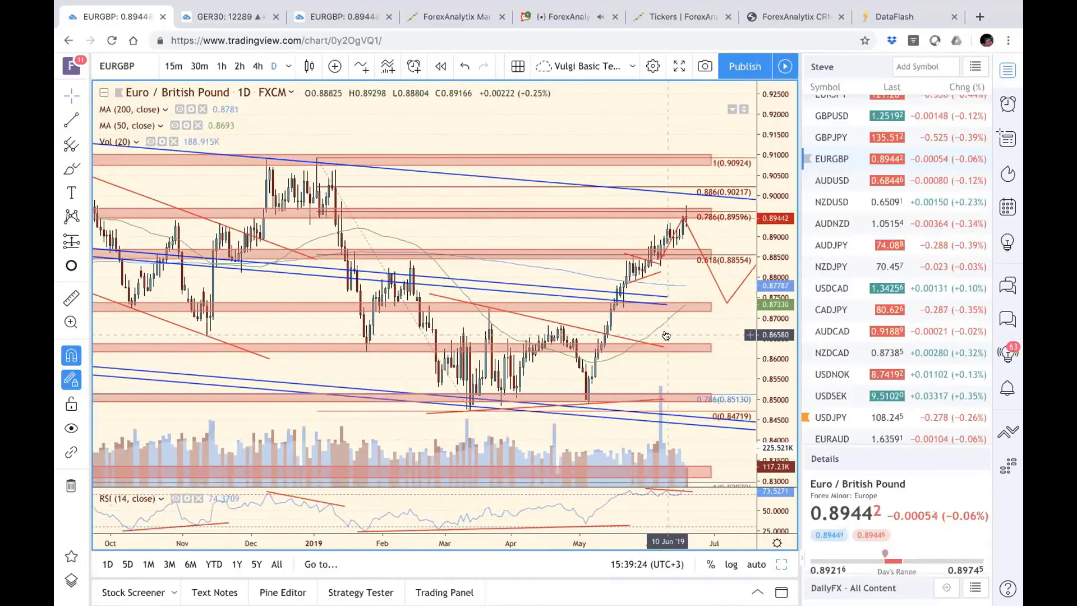
scroll(666, 335, "up", 3)
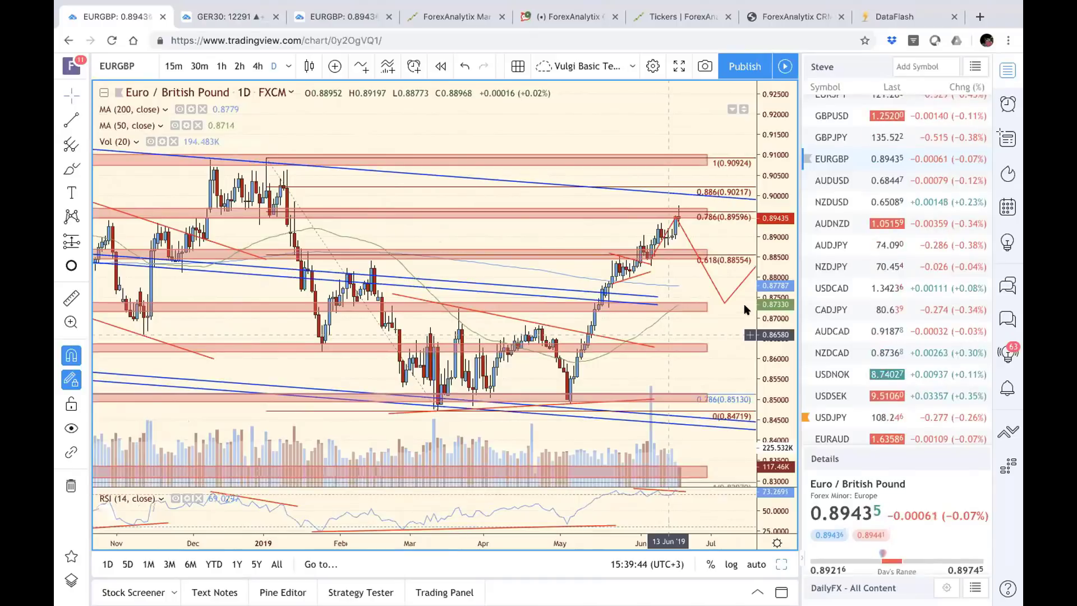
scroll(846, 243, "up", 5)
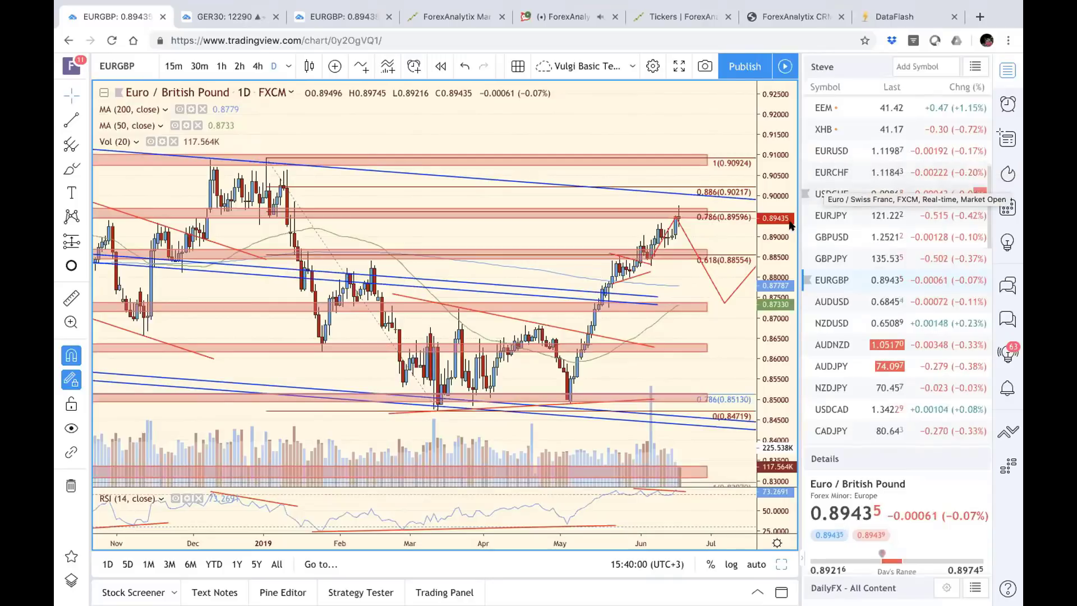
Activate the GBPUSD pane in the grid, maximize it, and widen its price range.
left_click(781, 564)
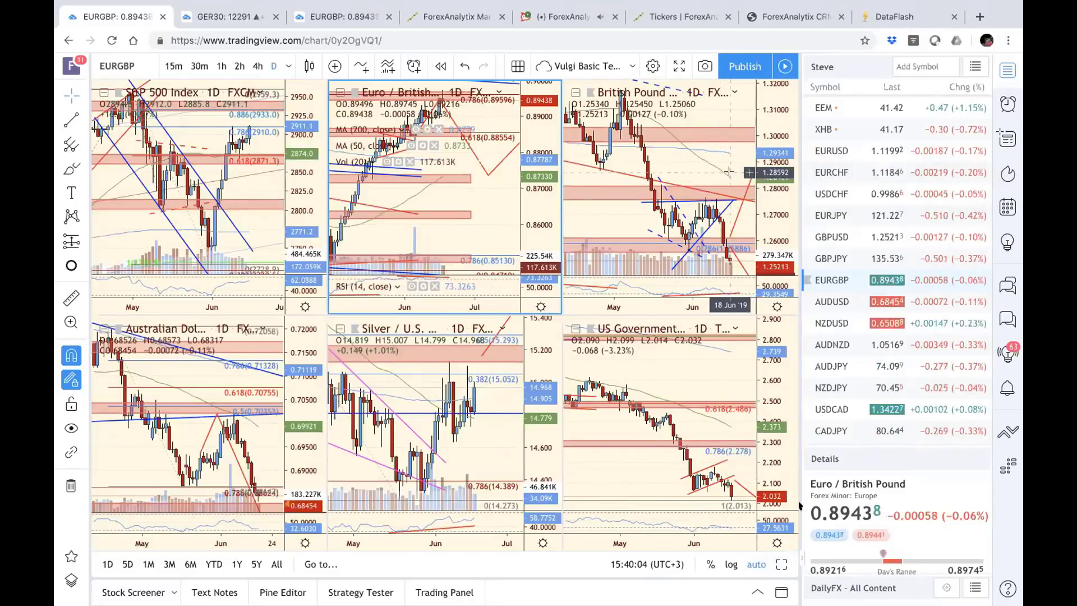
left_click(728, 171)
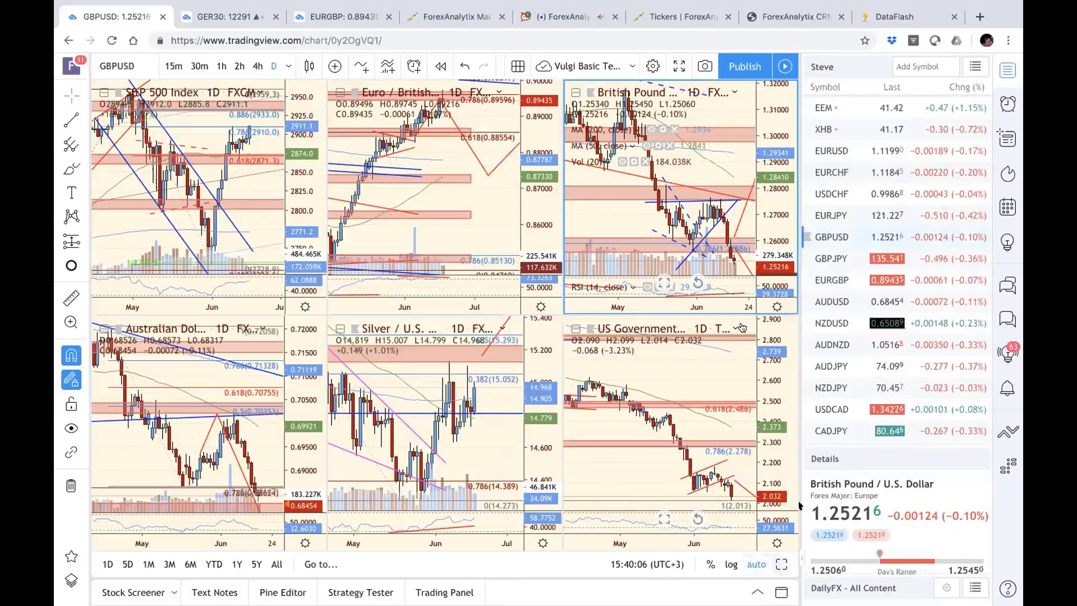
key("alt+Return")
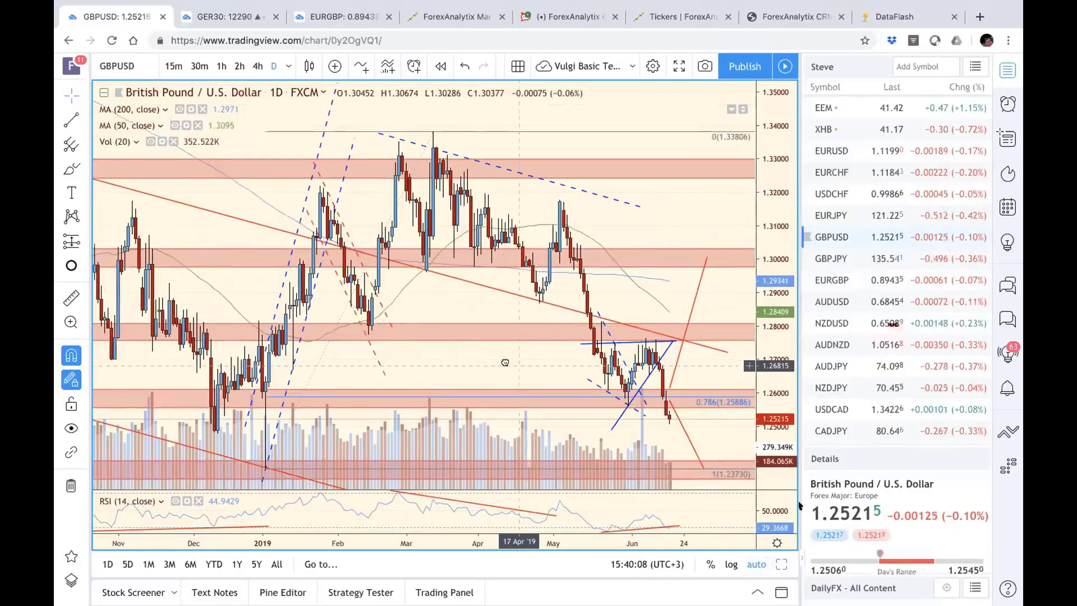
left_click_drag(505, 362, 495, 337)
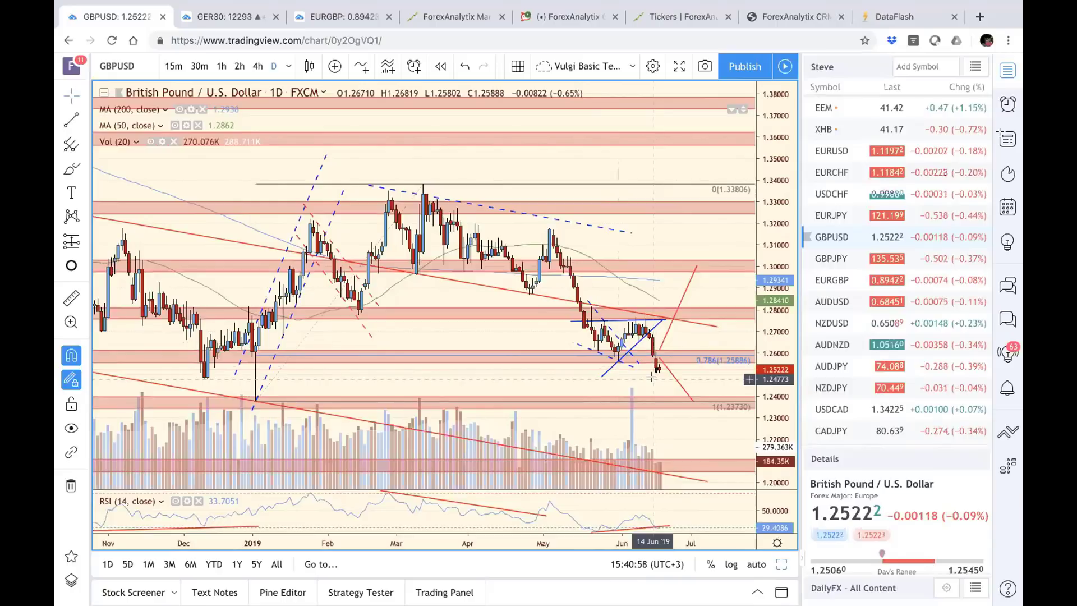
scroll(695, 378, "left", 2)
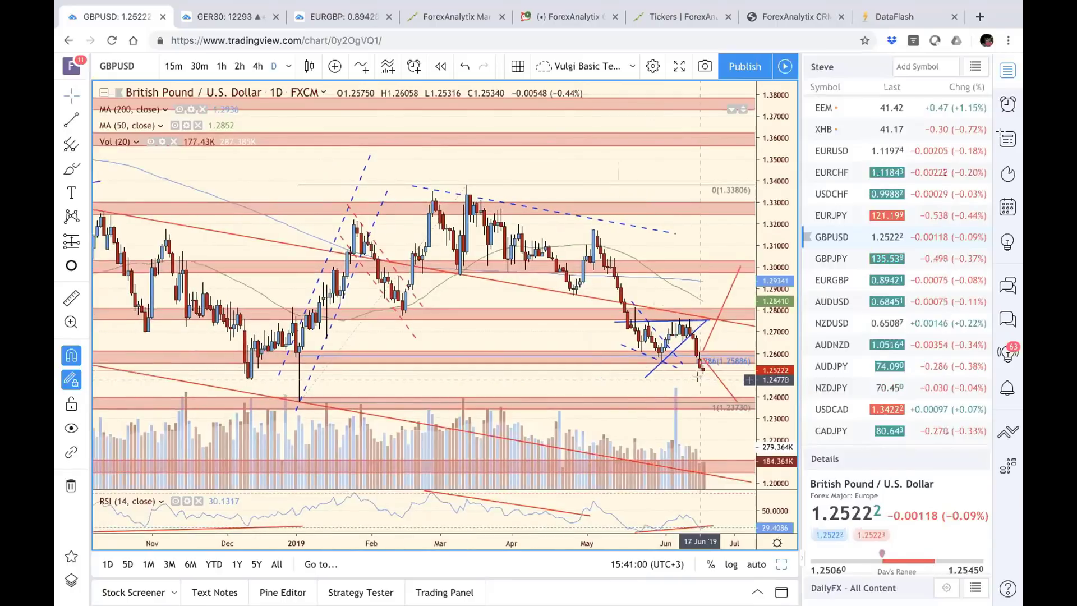
Load DXY into the bottom-right US10Y pane and maximize it to a full chart.
left_click(780, 563)
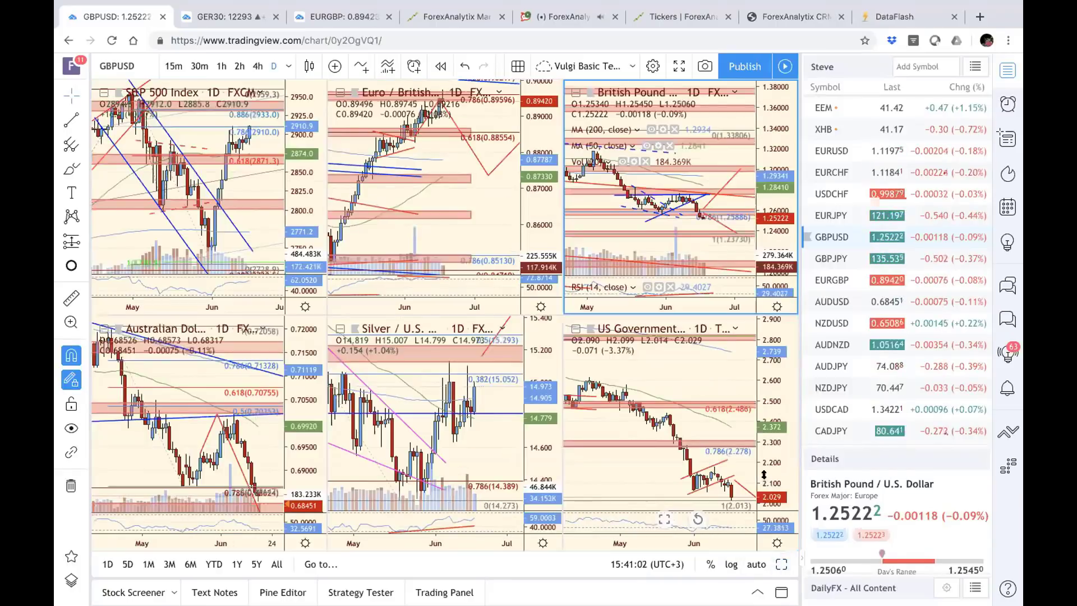
left_click(737, 388)
scroll(830, 391, "down", 10)
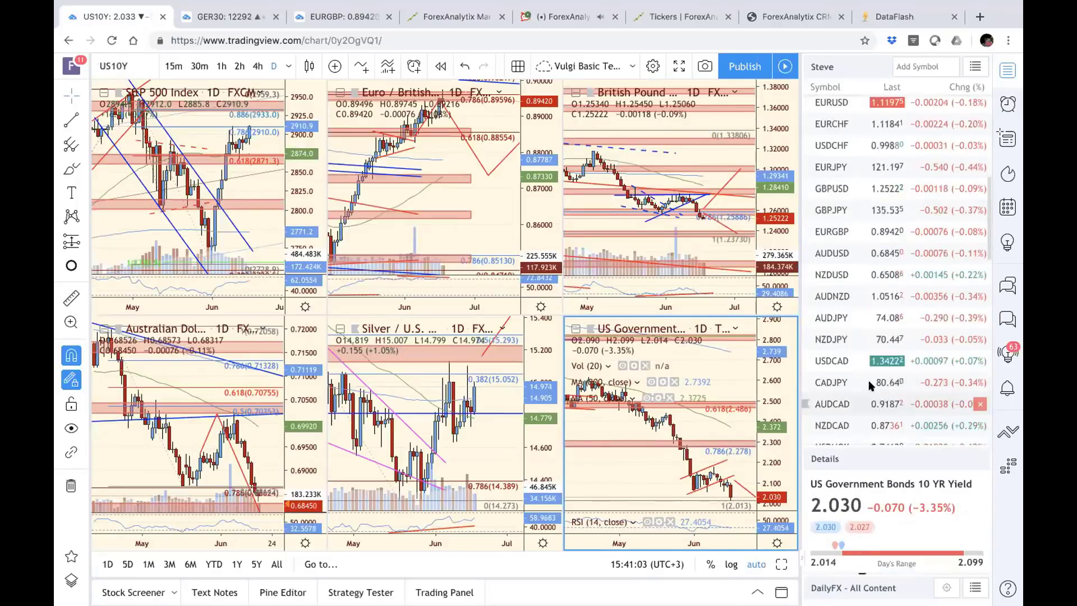
scroll(867, 389, "down", 10)
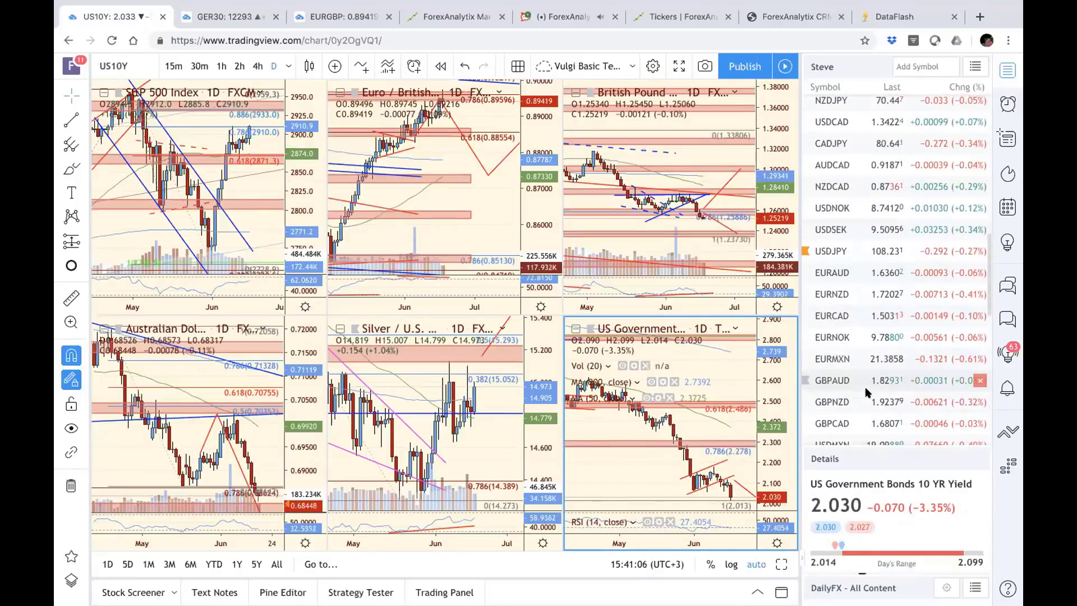
scroll(868, 392, "down", 10)
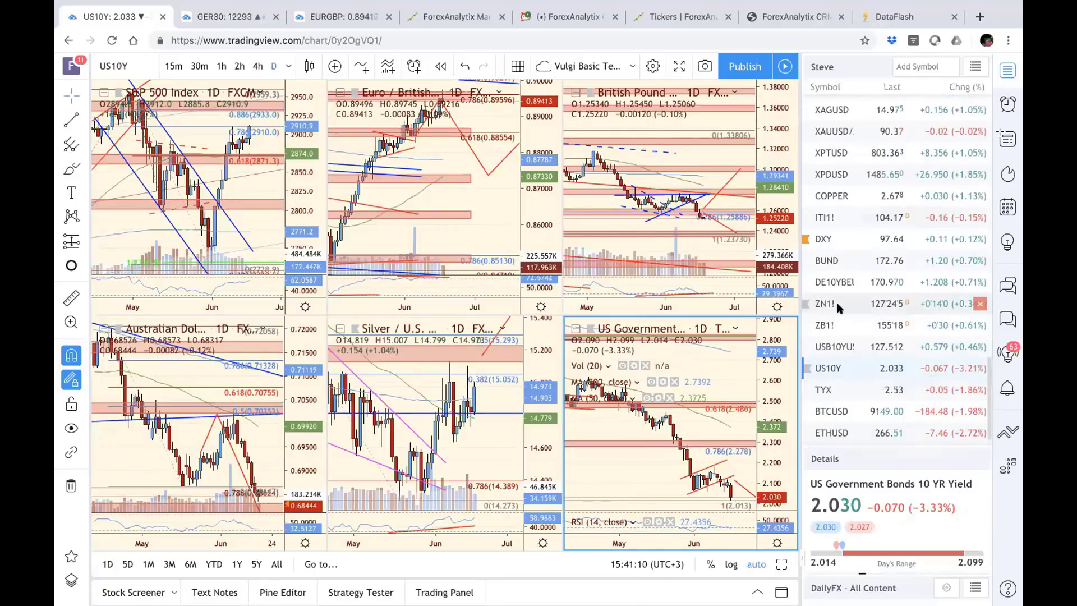
left_click(826, 240)
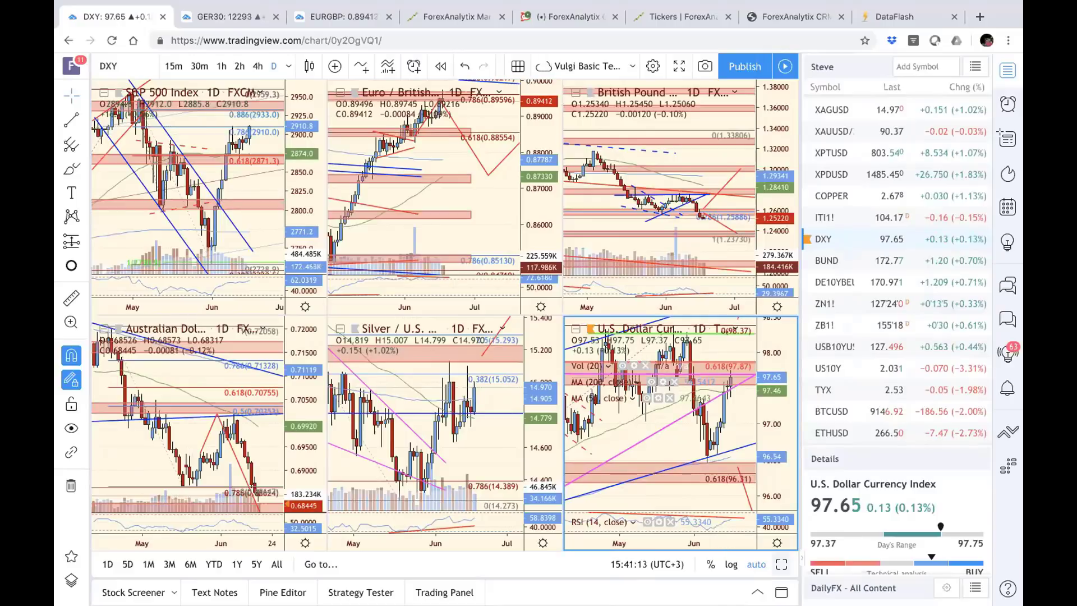
key("alt+Return")
Zoom and pan the DXY daily chart so Dec 2018 to Aug 2019 fills the view.
scroll(686, 374, "down", 5)
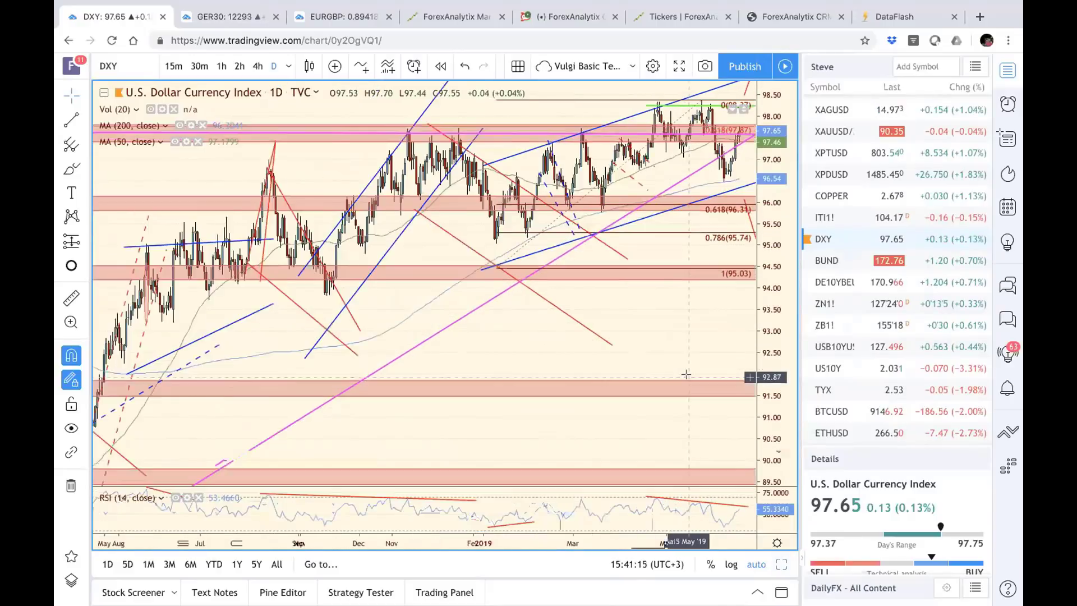
scroll(683, 379, "up", 4)
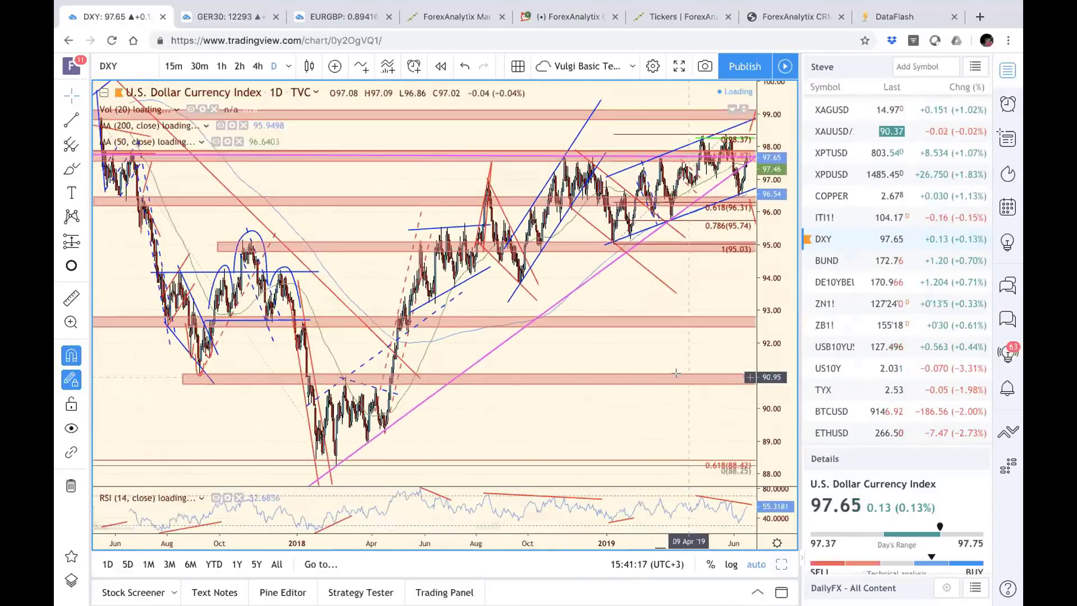
scroll(695, 345, "up", 2)
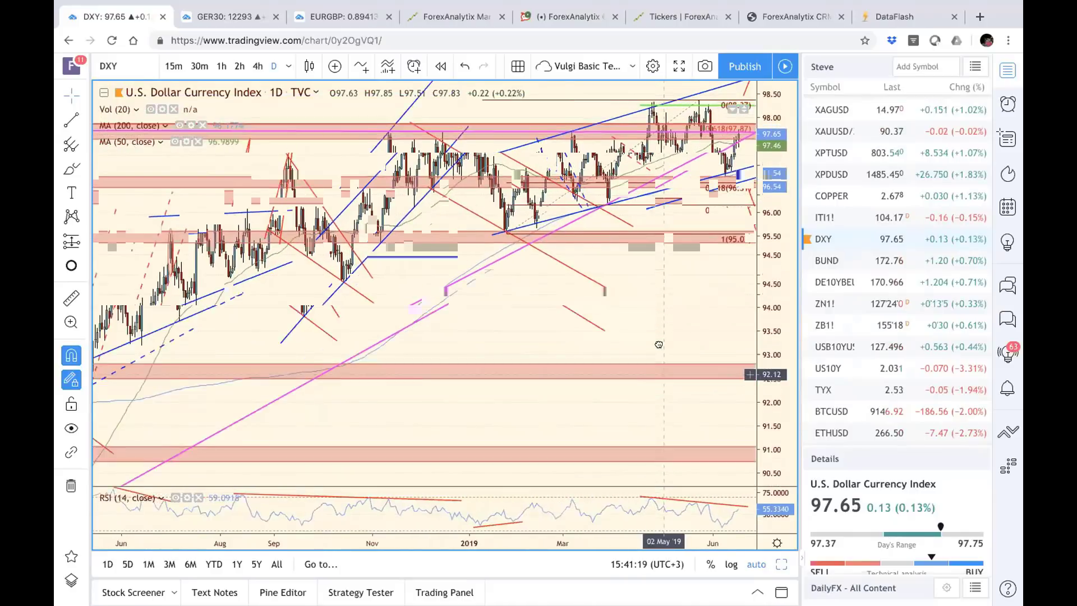
left_click_drag(695, 345, 635, 230)
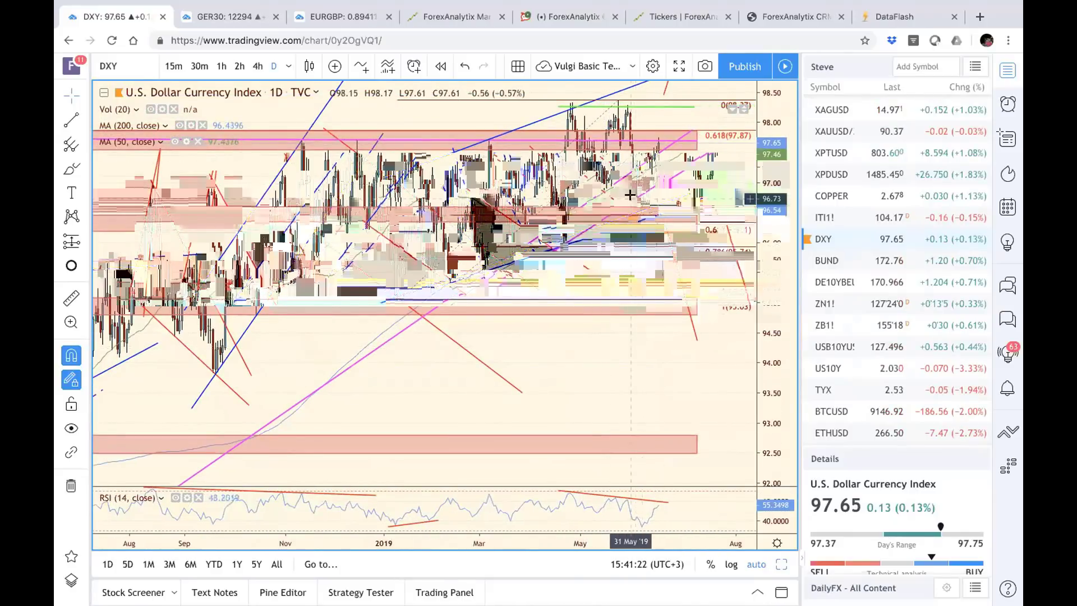
scroll(539, 201, "up", 1)
scroll(540, 200, "up", 1)
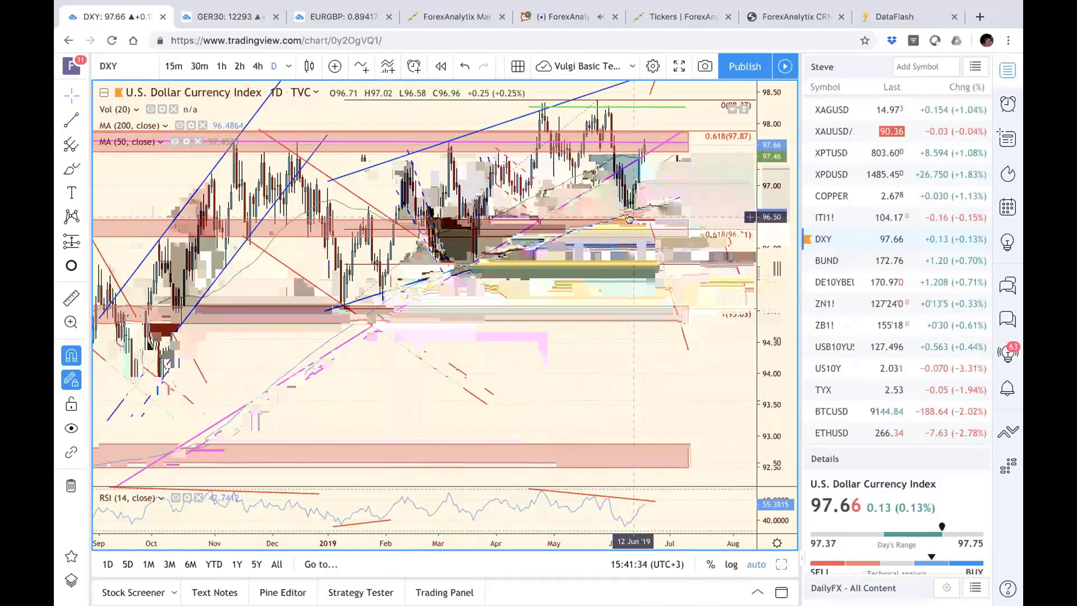
scroll(632, 224, "up", 3)
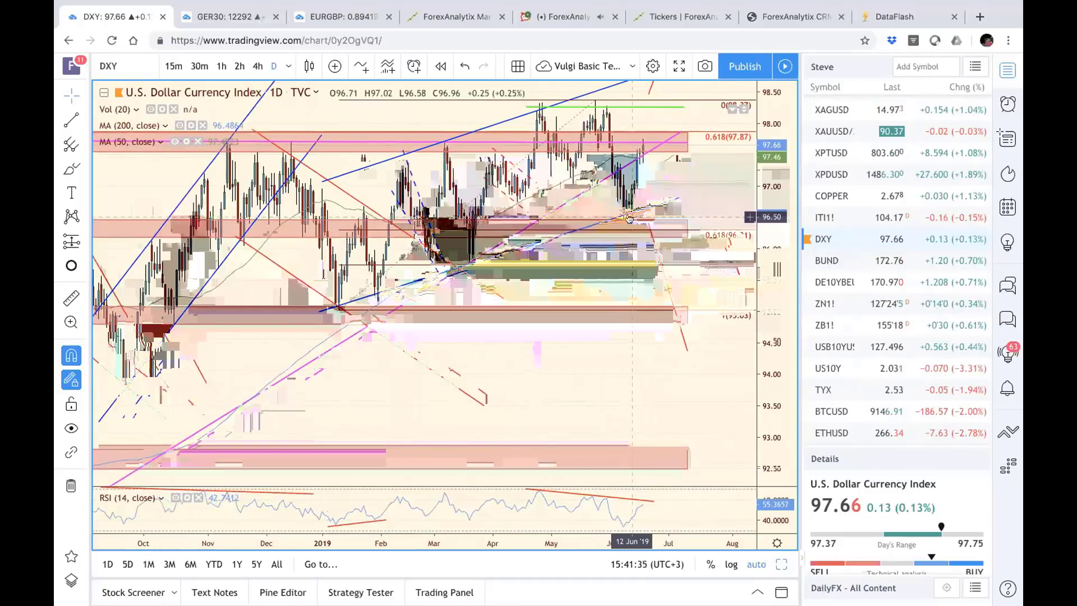
scroll(633, 234, "up", 3)
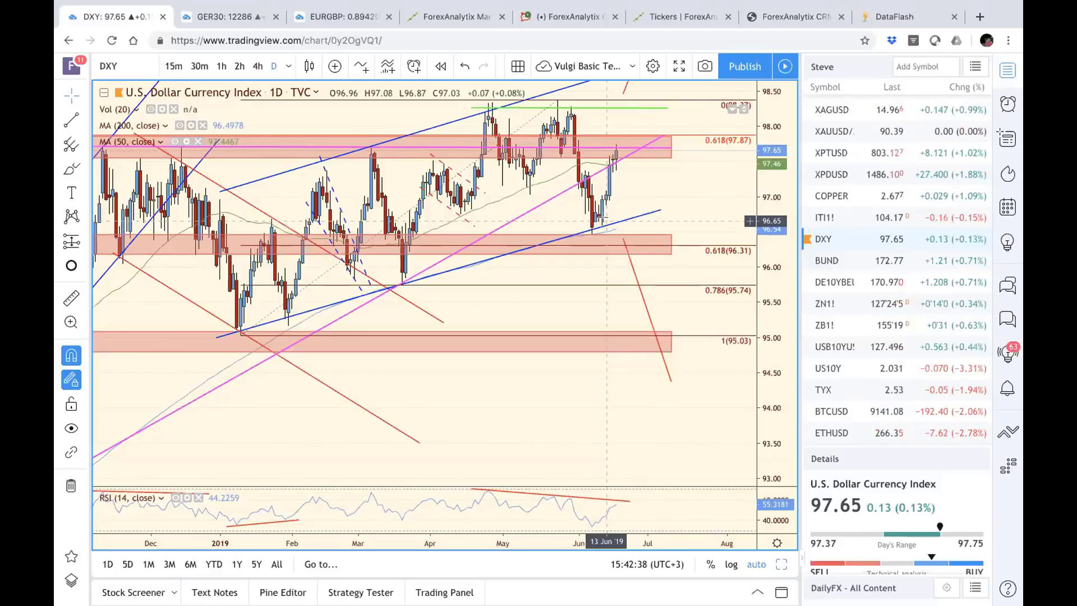
Compress the DXY price scale to reveal the 99 and 92.5 zones, then restore auto scaling.
left_click_drag(764, 222, 764, 303)
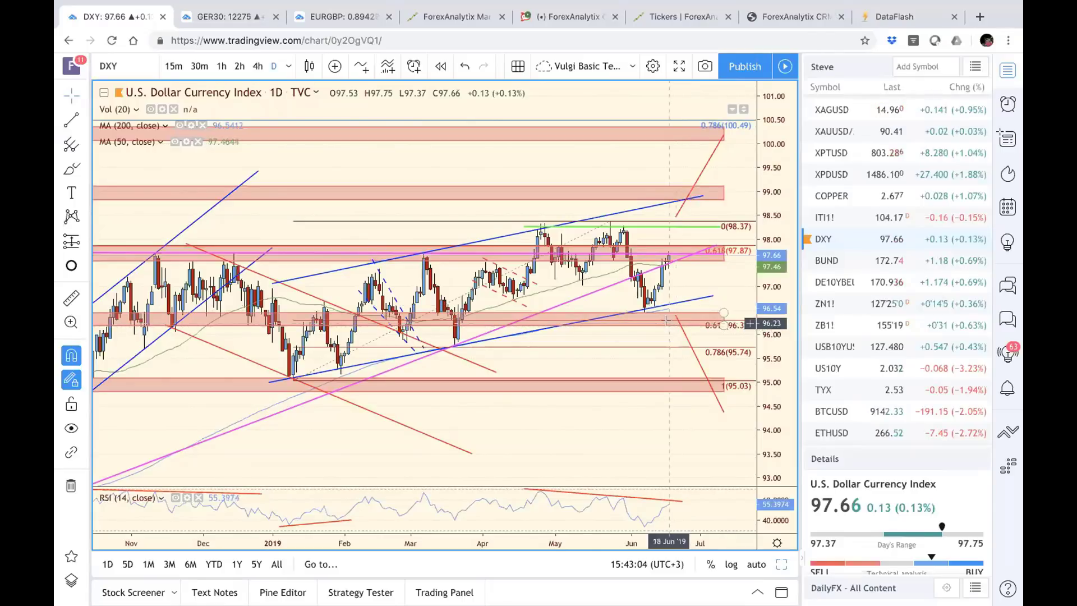
scroll(618, 361, "down", 5)
left_click(755, 564)
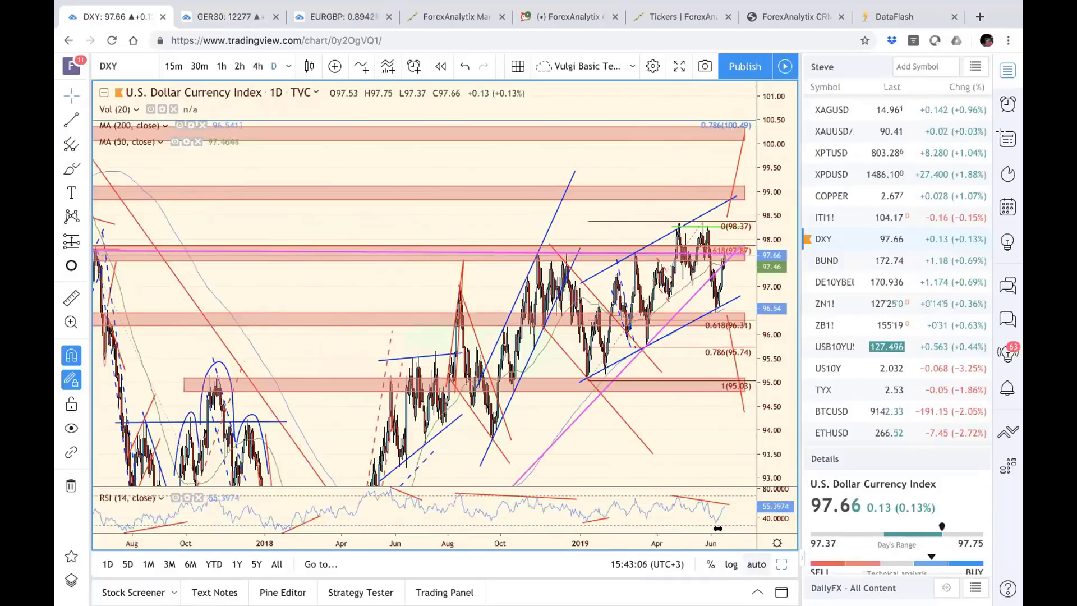
scroll(337, 460, "down", 2)
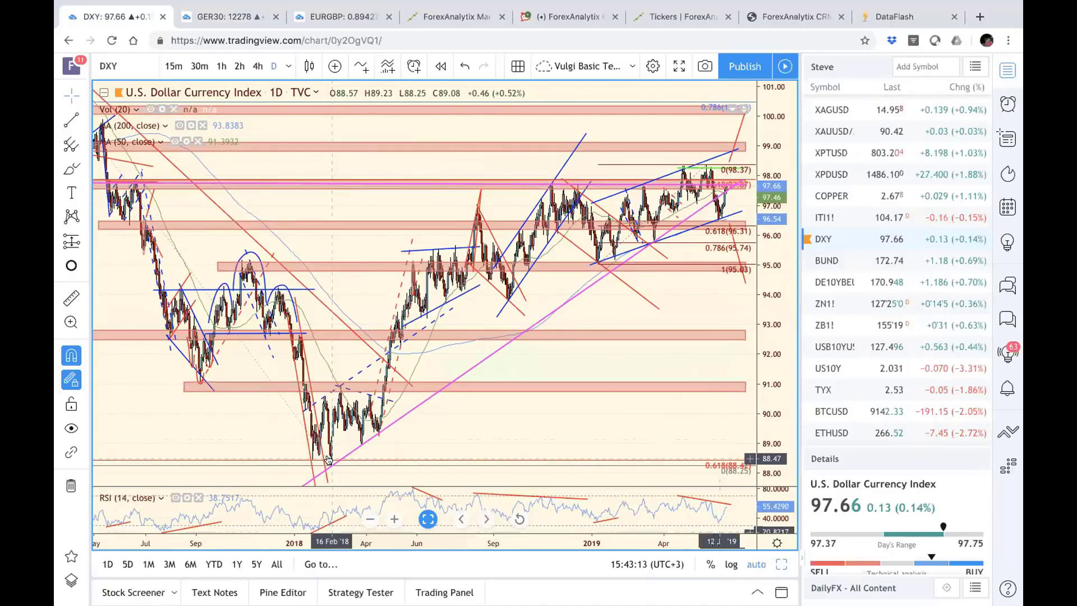
Zoom DXY back in on October through July, then return to the six-chart grid.
scroll(596, 433, "up", 3)
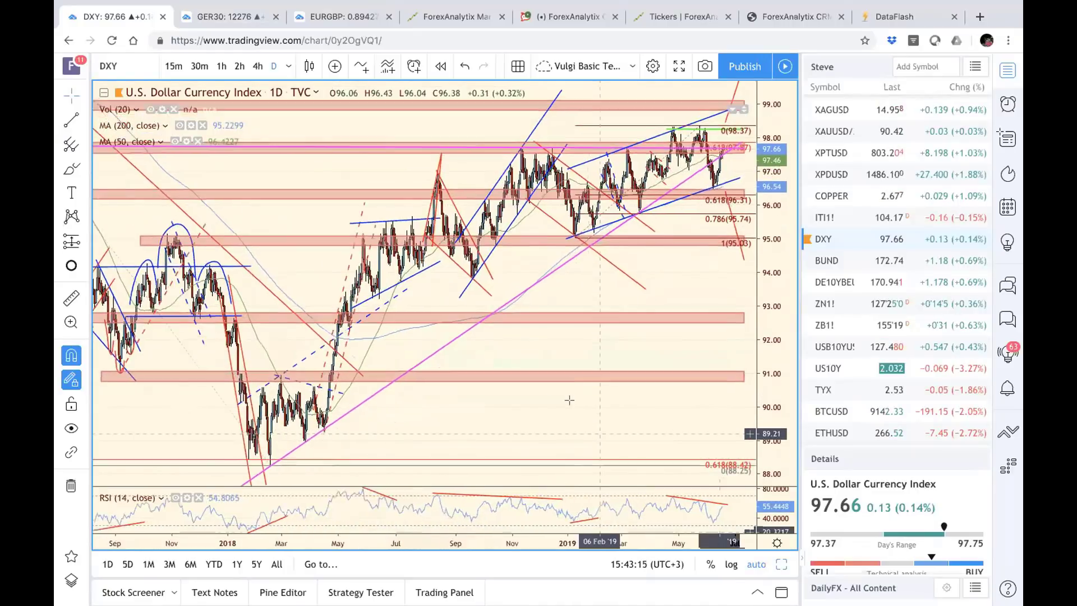
scroll(569, 399, "up", 5)
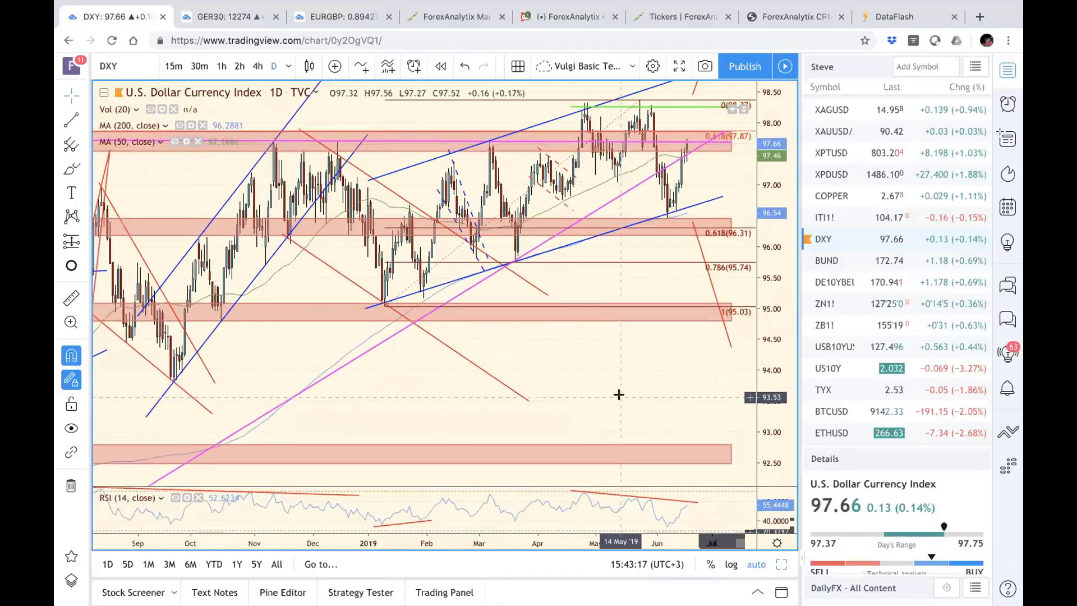
scroll(618, 395, "up", 4)
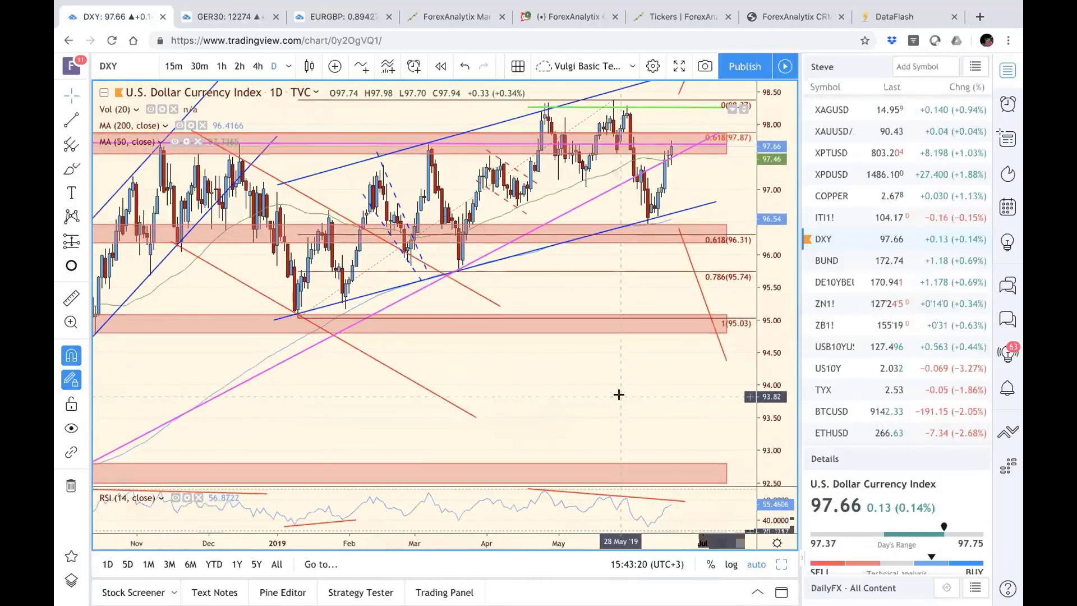
left_click_drag(620, 387, 676, 385)
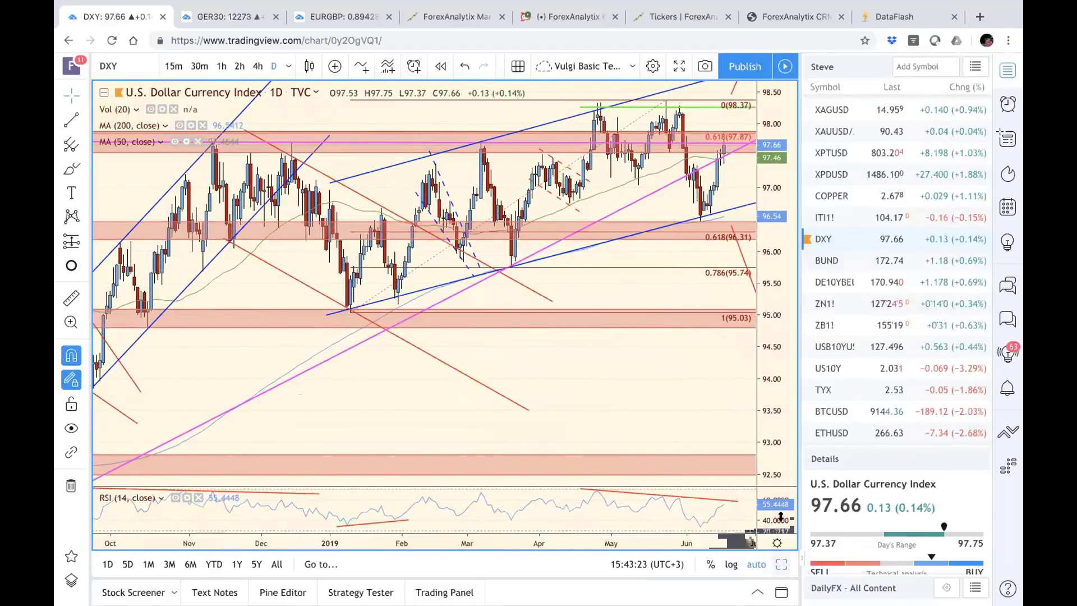
key("alt+Return")
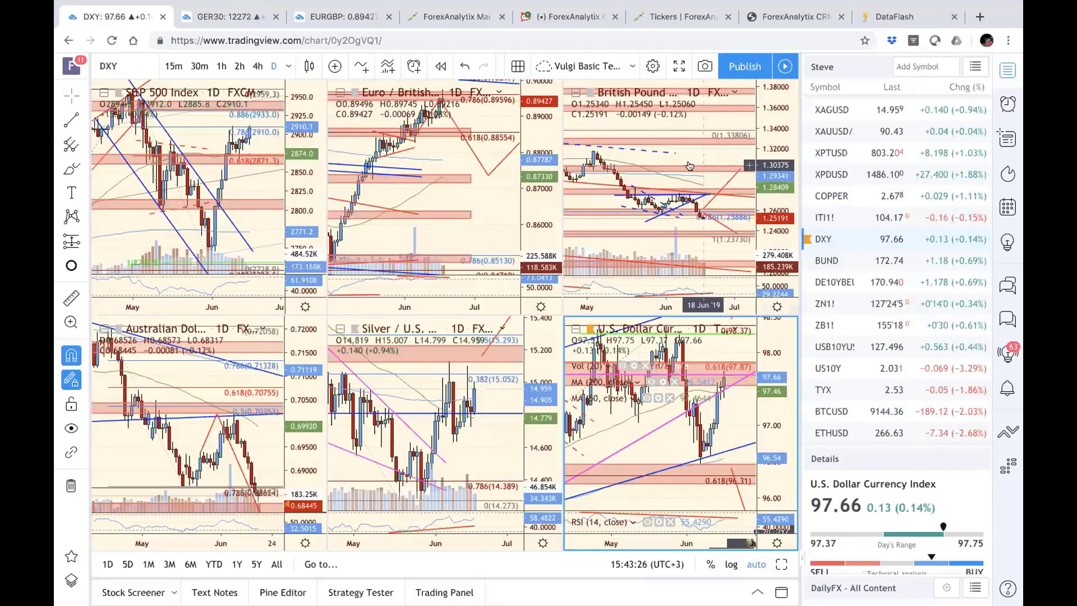
Maximize the S&P 500 chart and leave room for future dates past the latest candles.
left_click(259, 192)
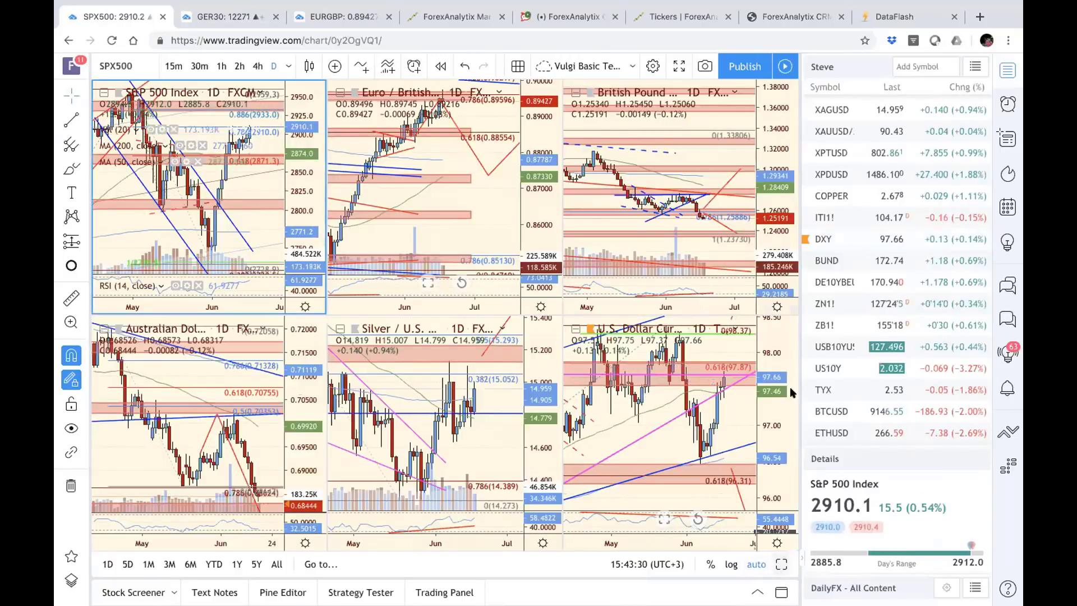
key("alt+Return")
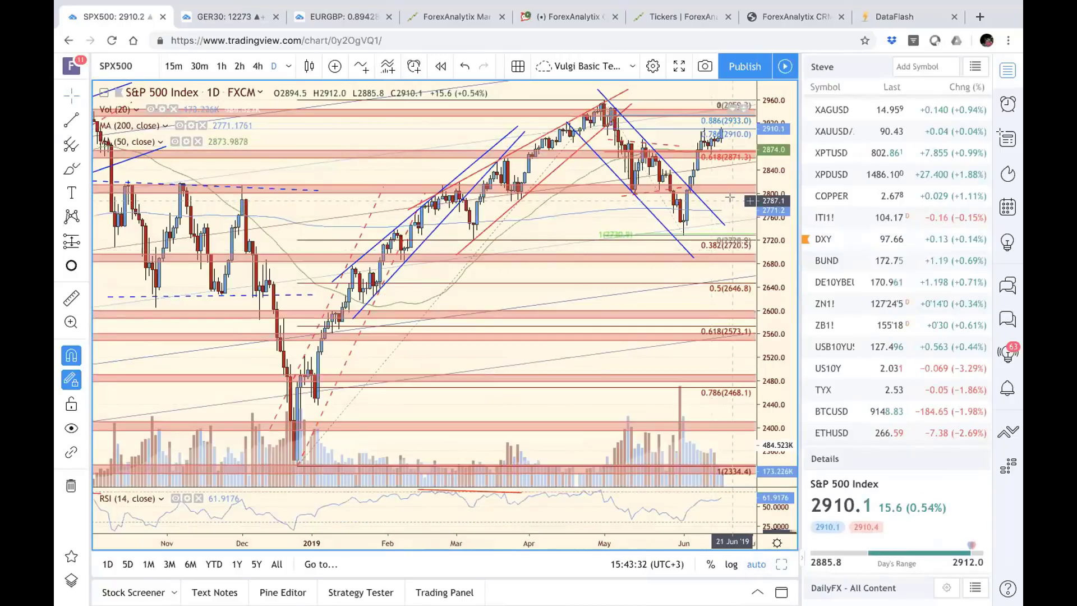
left_click_drag(724, 193, 664, 155)
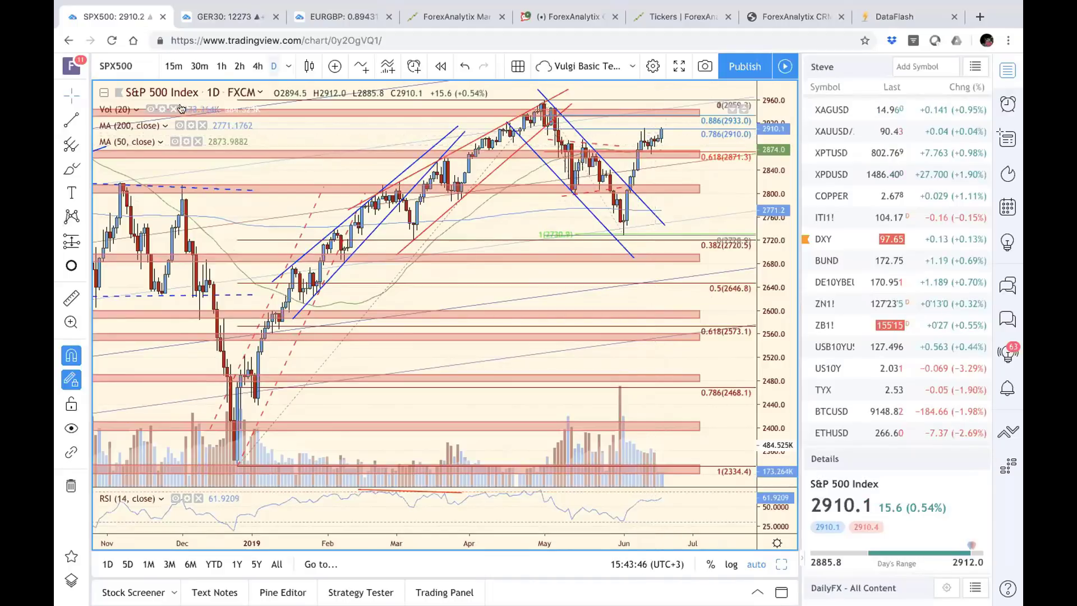
Draw red trend lines sketching a dip followed by a rally beyond the latest S&P 500 candles.
left_click(71, 119)
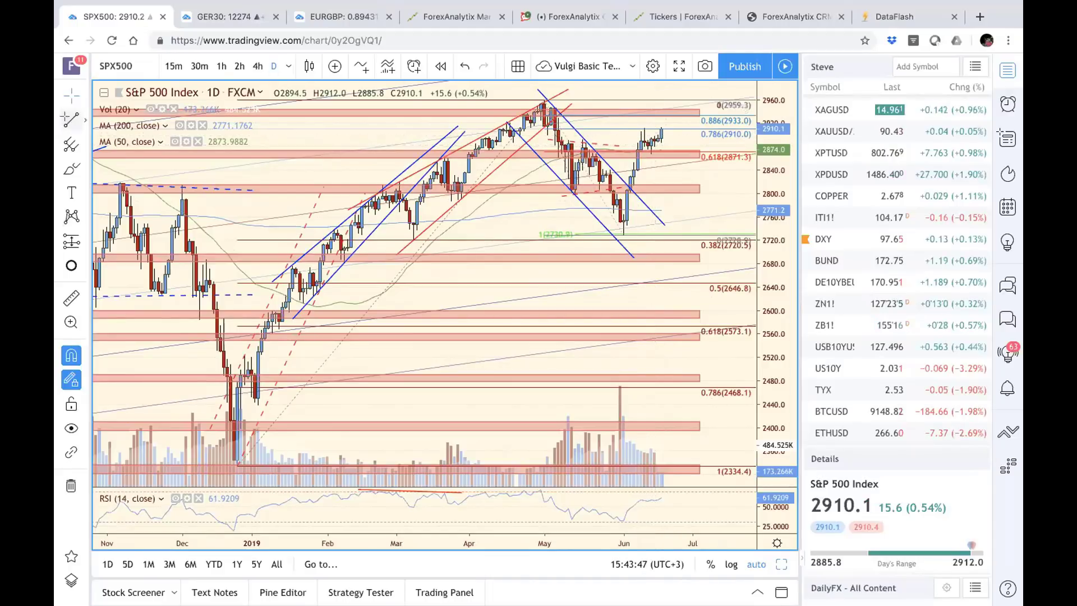
left_click(665, 120)
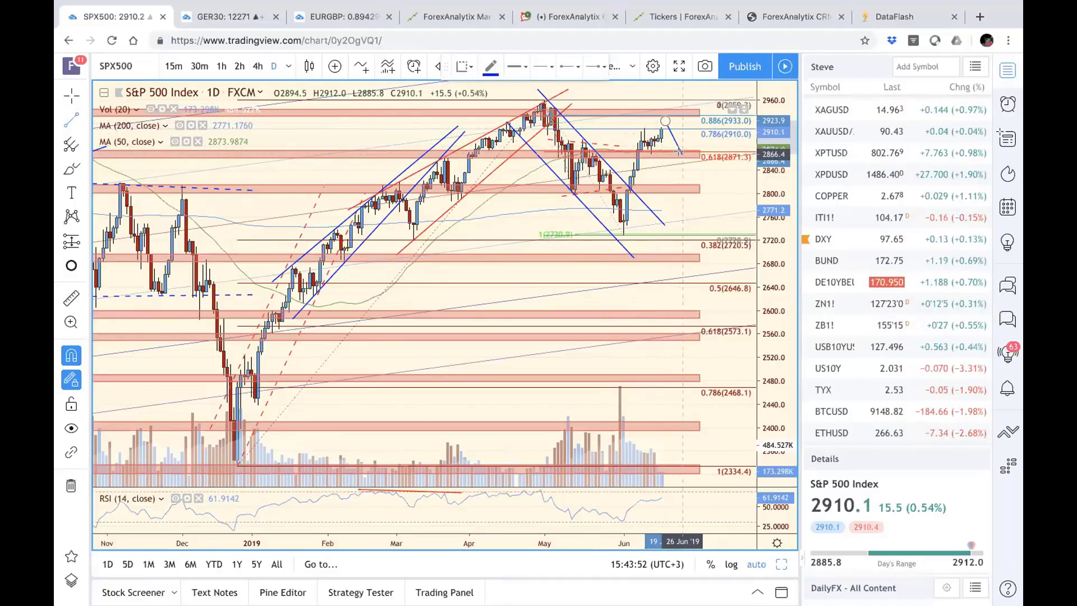
left_click(680, 153)
left_click(347, 66)
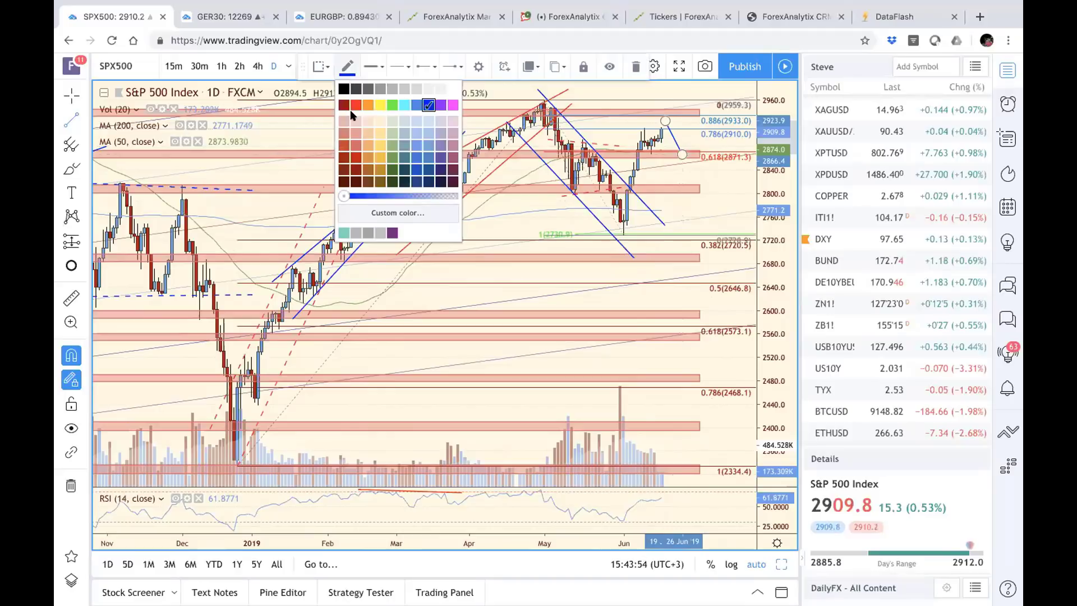
left_click(355, 105)
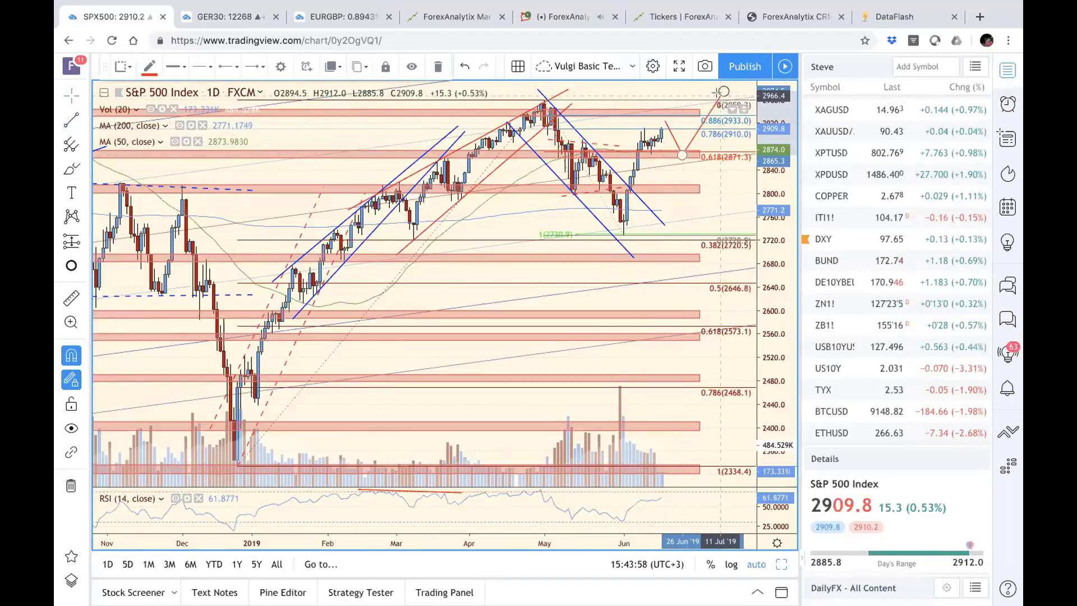
left_click(722, 92)
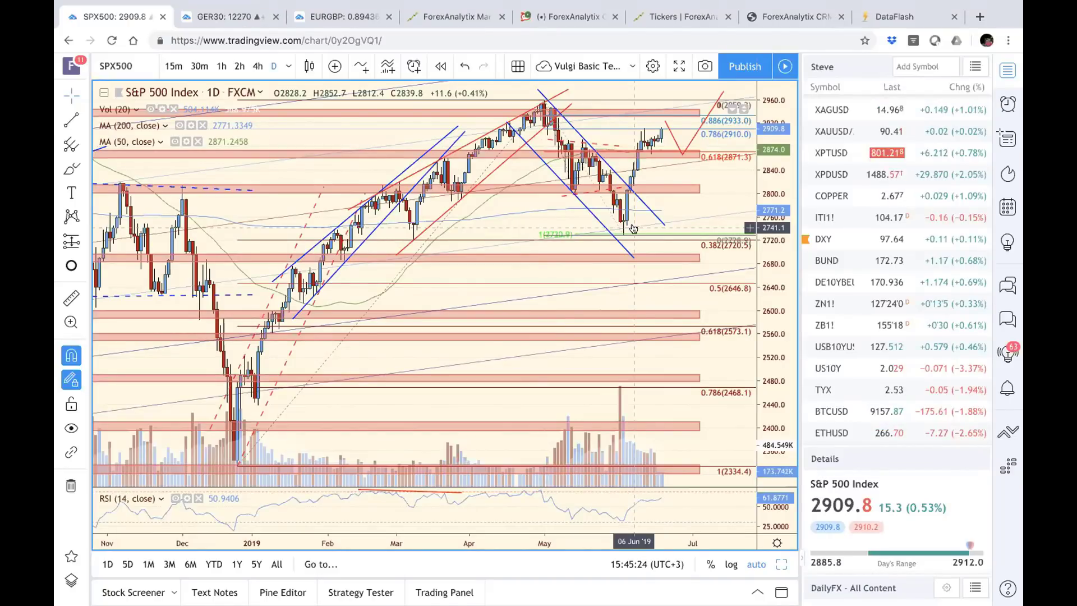
Pan and zoom the S&P 500 chart back in time to review earlier price action.
left_click_drag(687, 232, 731, 232)
scroll(852, 243, "up", 1)
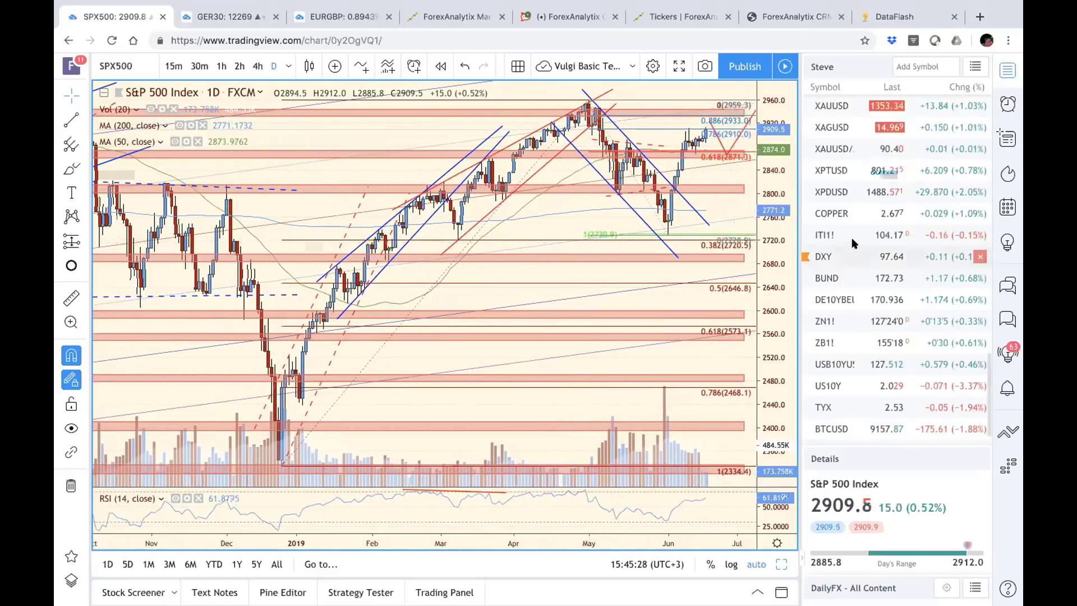
scroll(852, 241, "down", 15)
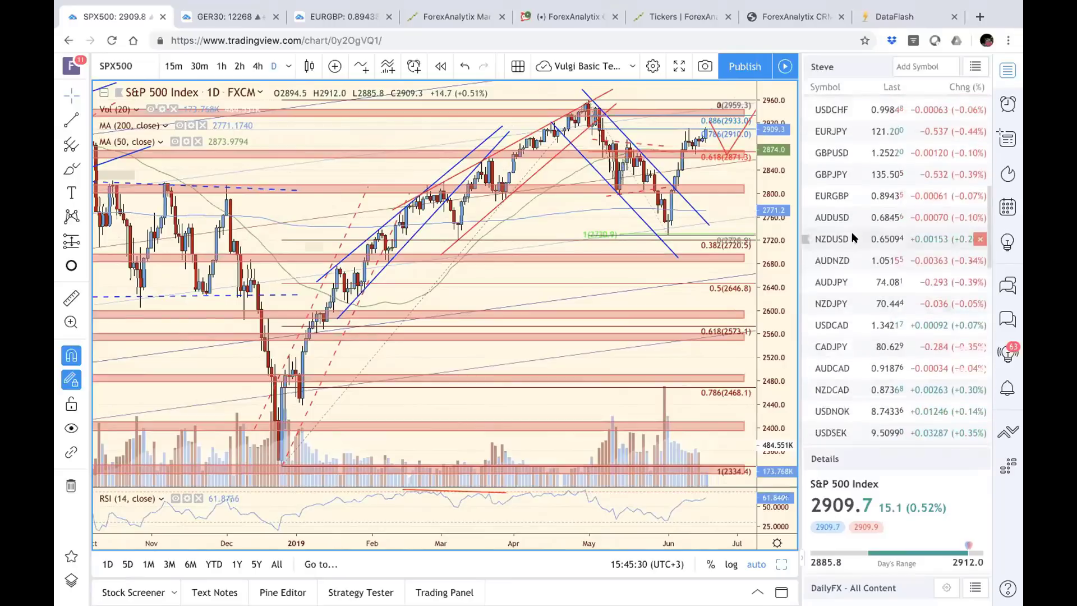
scroll(852, 231, "up", 15)
scroll(718, 216, "up", 1)
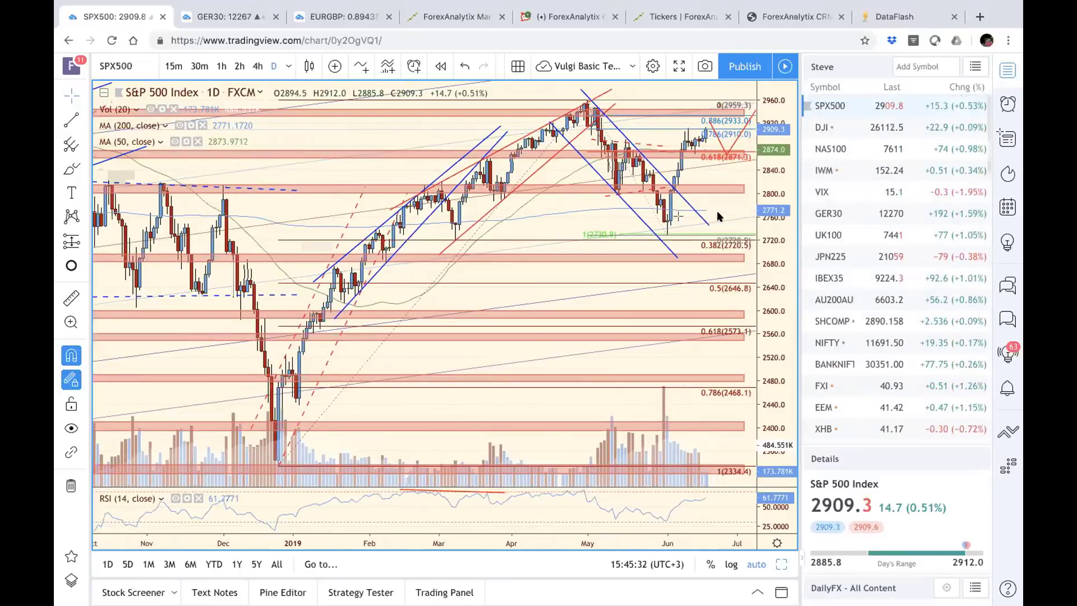
scroll(719, 216, "down", 1)
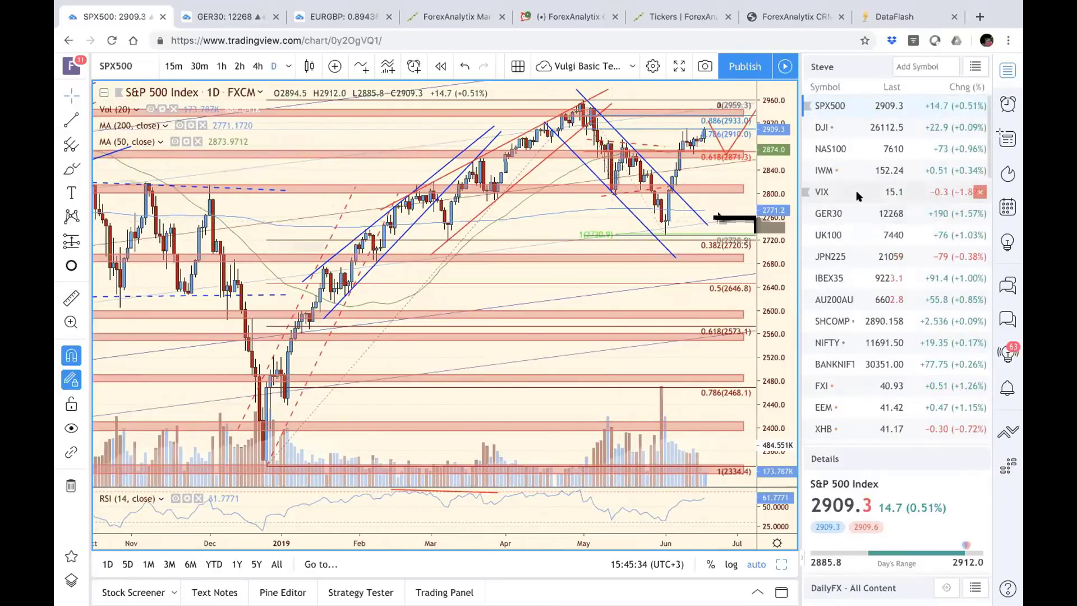
Switch to the DAX (GER30) chart spanning July 2018 to June 2019, then go to the desktop.
left_click(847, 214)
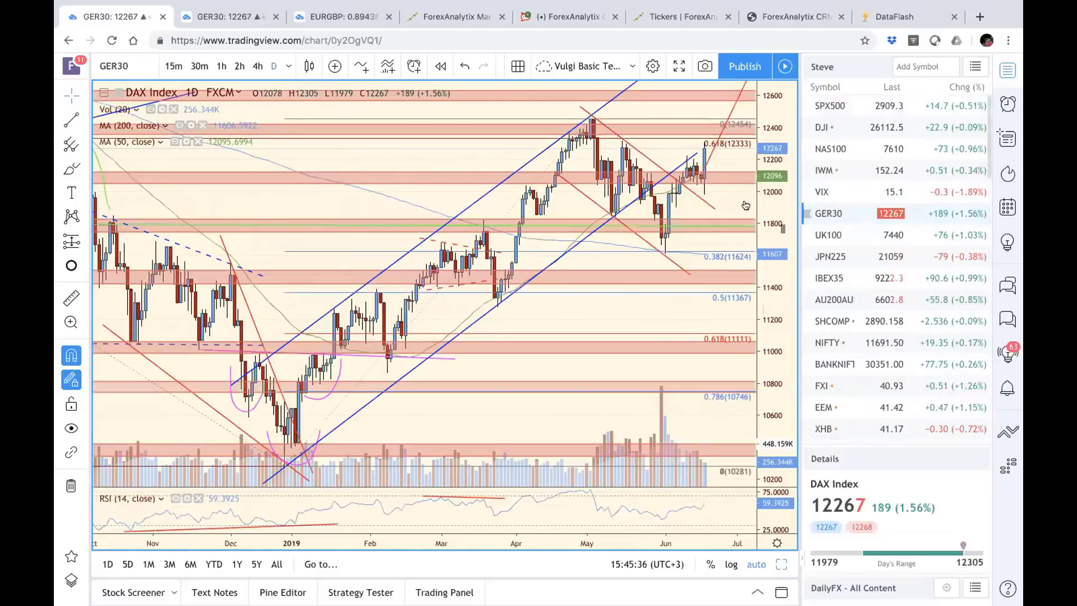
left_click_drag(732, 198, 691, 197)
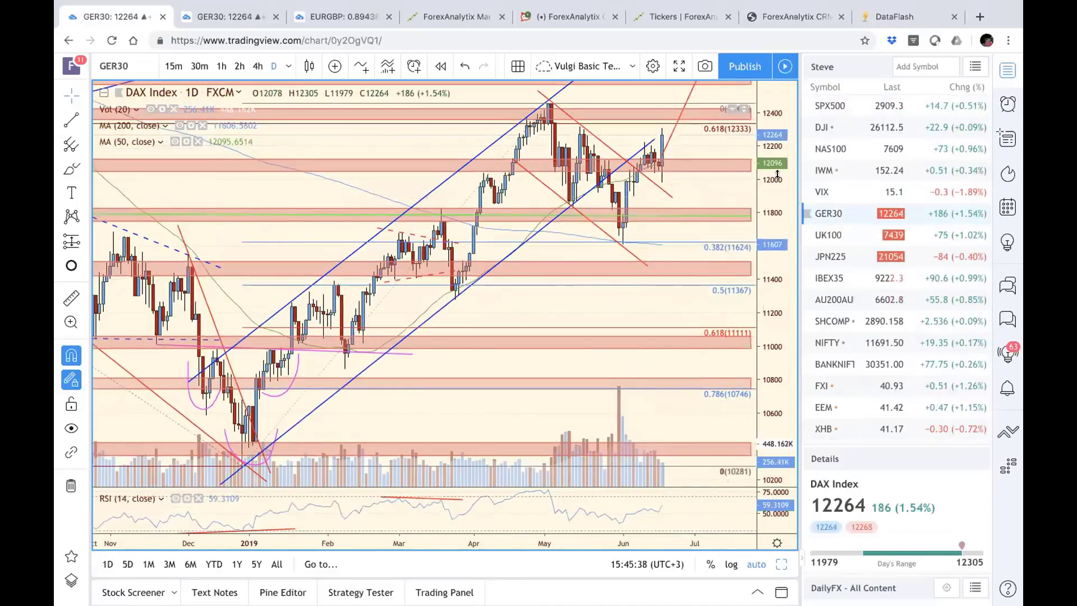
left_click_drag(777, 176, 660, 241)
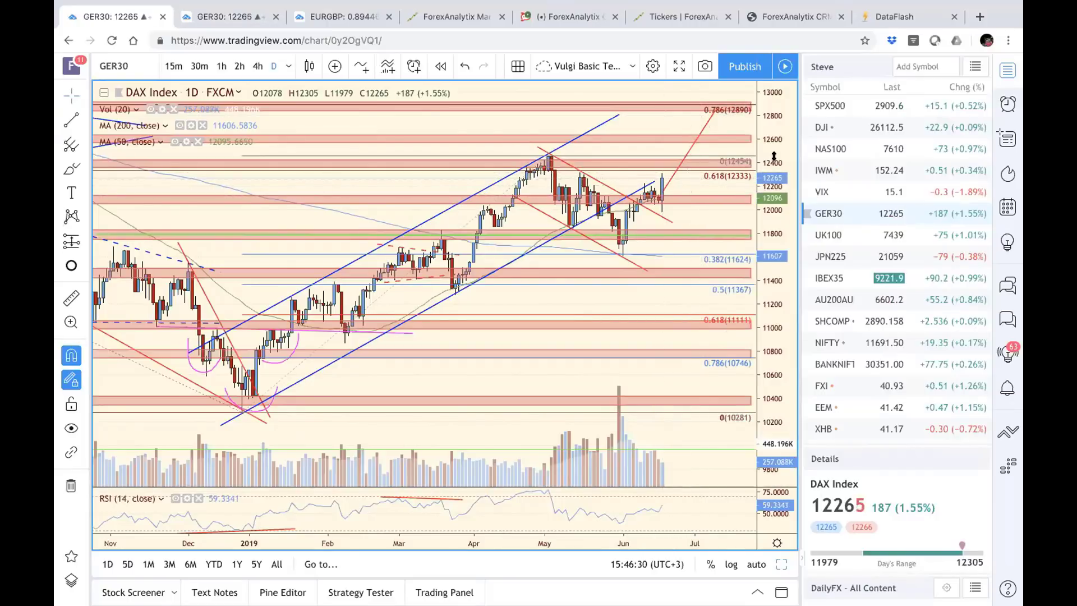
left_click_drag(765, 174, 767, 197)
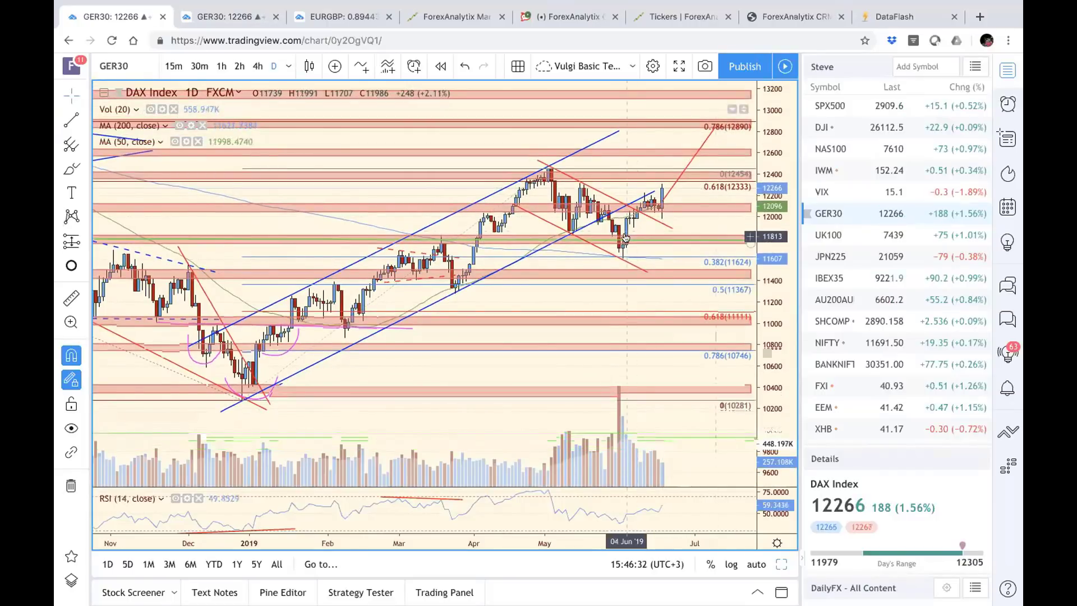
scroll(702, 250, "down", 5)
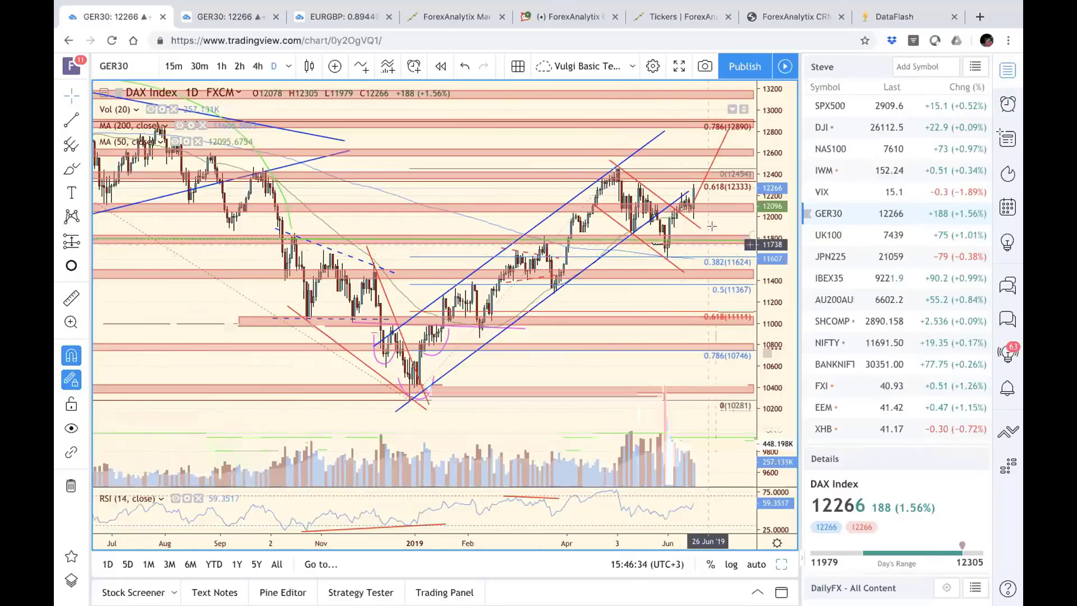
left_click_drag(704, 248, 708, 265)
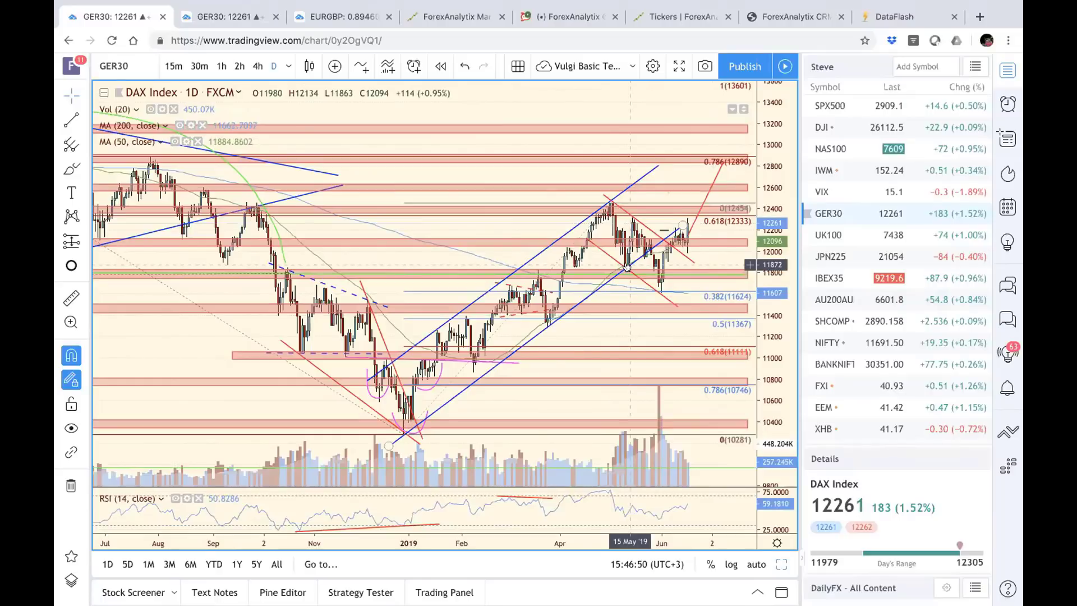
key("ctrl+Left")
key("ctrl+Left")
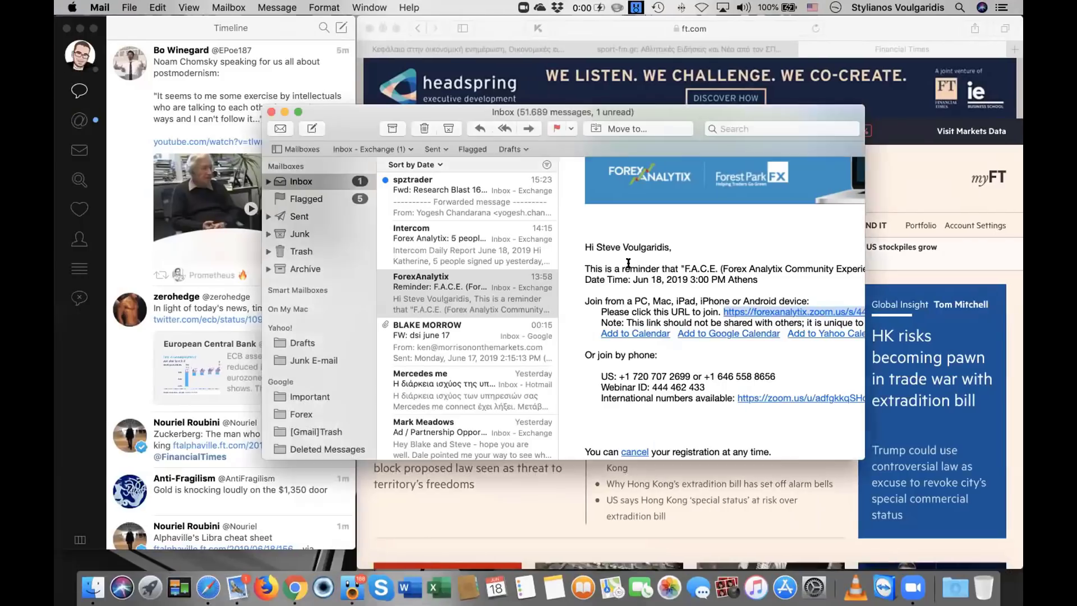
Close the Mail inbox window to get back to the DAX chart.
left_click(271, 112)
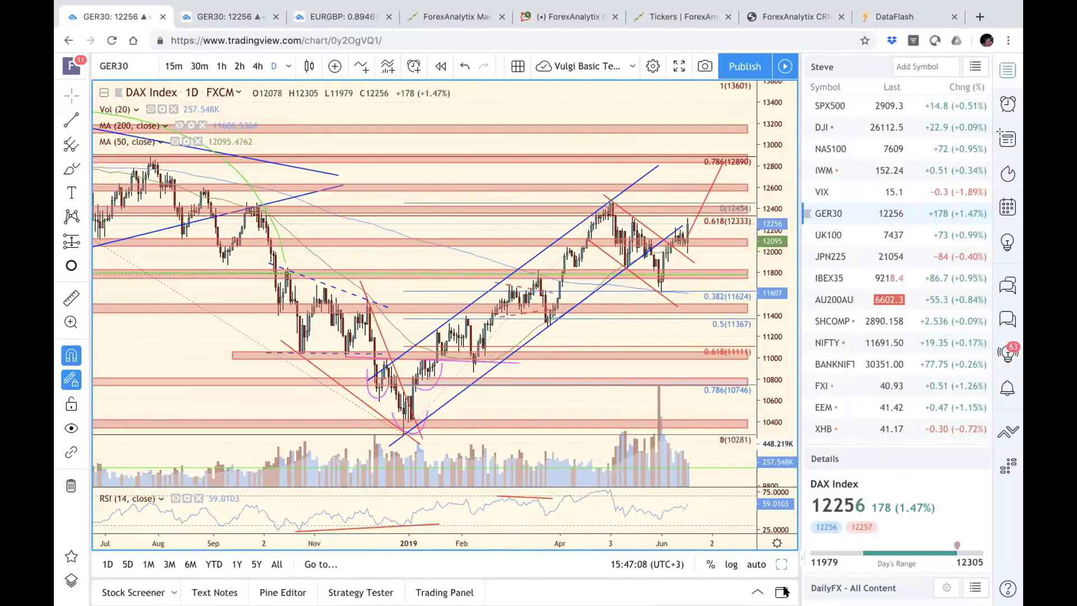
Enable auto scale, restore the six-chart grid, and replace the silver chart with USDCAD.
left_click(756, 565)
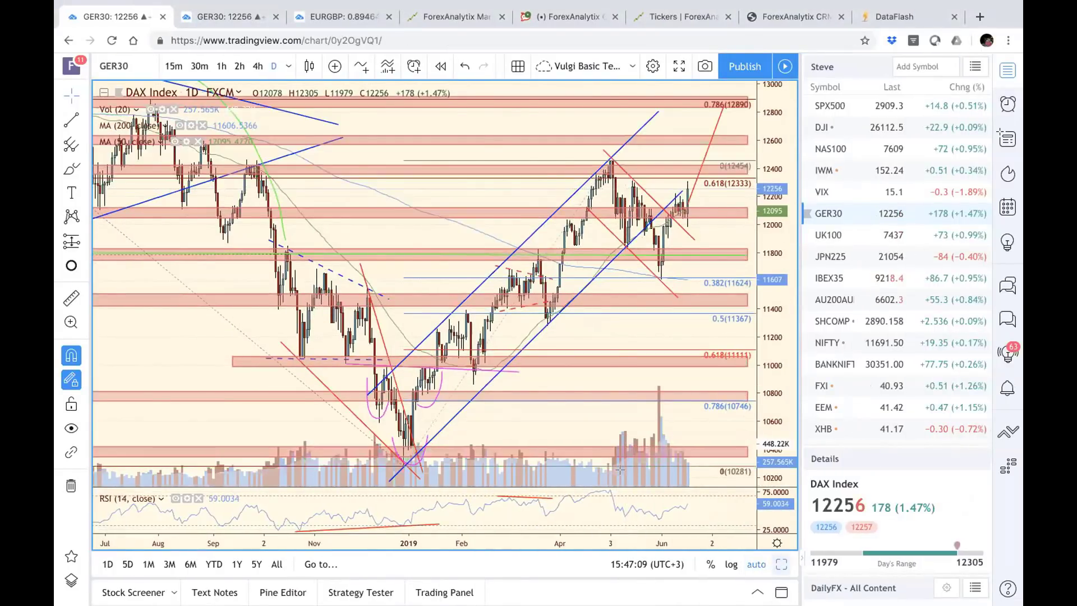
key("alt+Return")
left_click(463, 425)
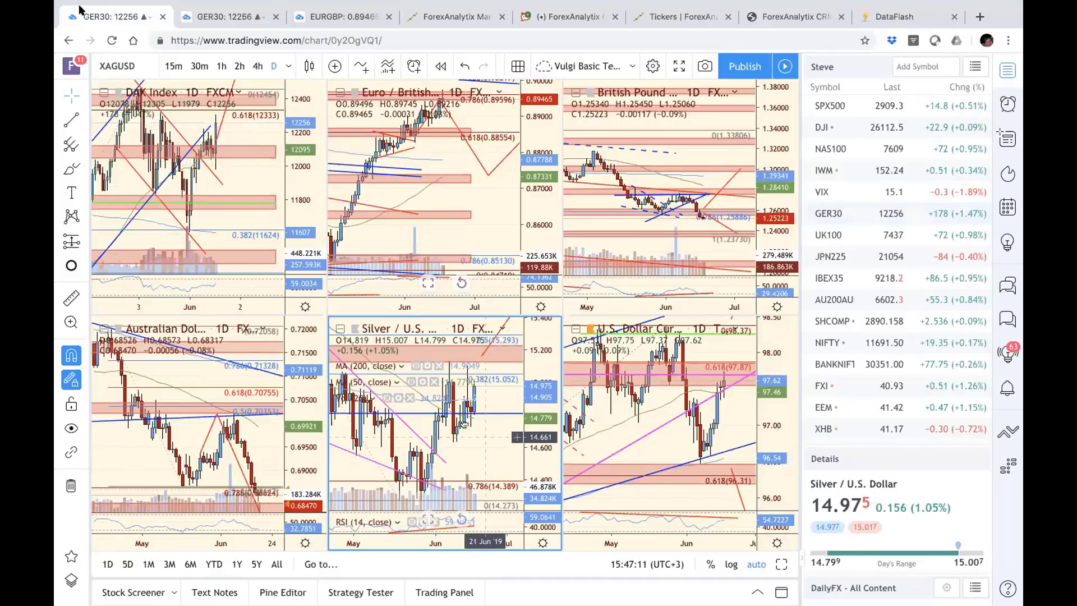
left_click(154, 60)
type("US")
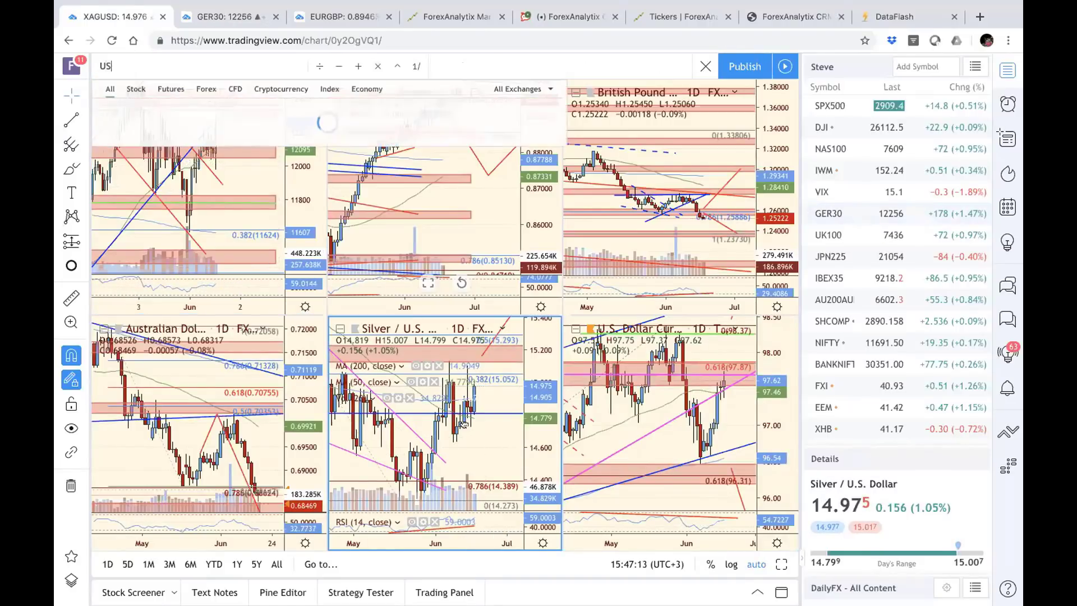
type("DCAD")
key("Return")
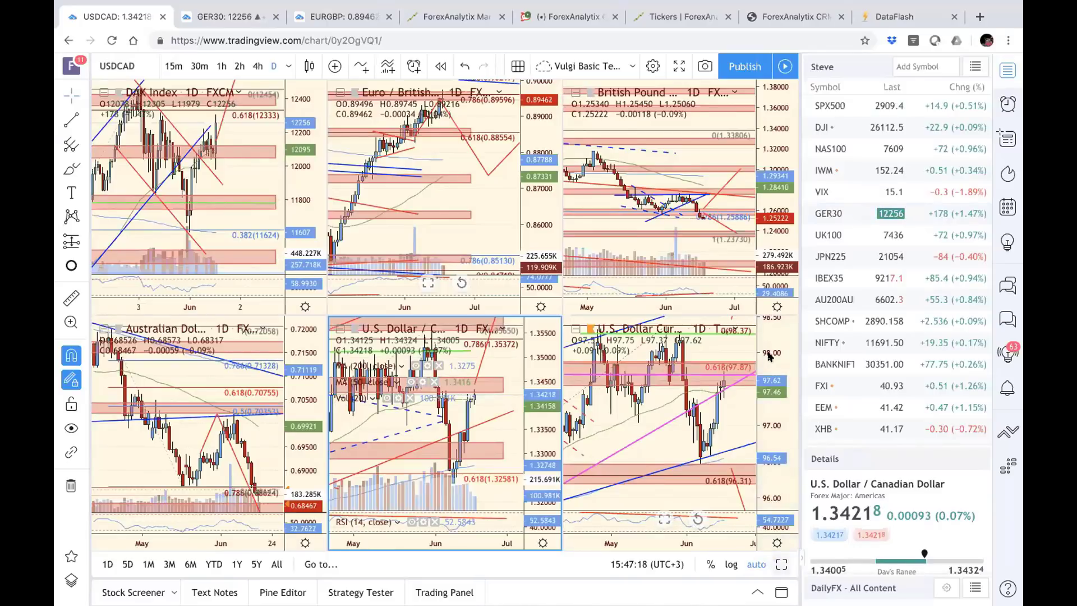
Show USD/CAD full size with its price range widened to about 1.26–1.40.
key("alt+Return")
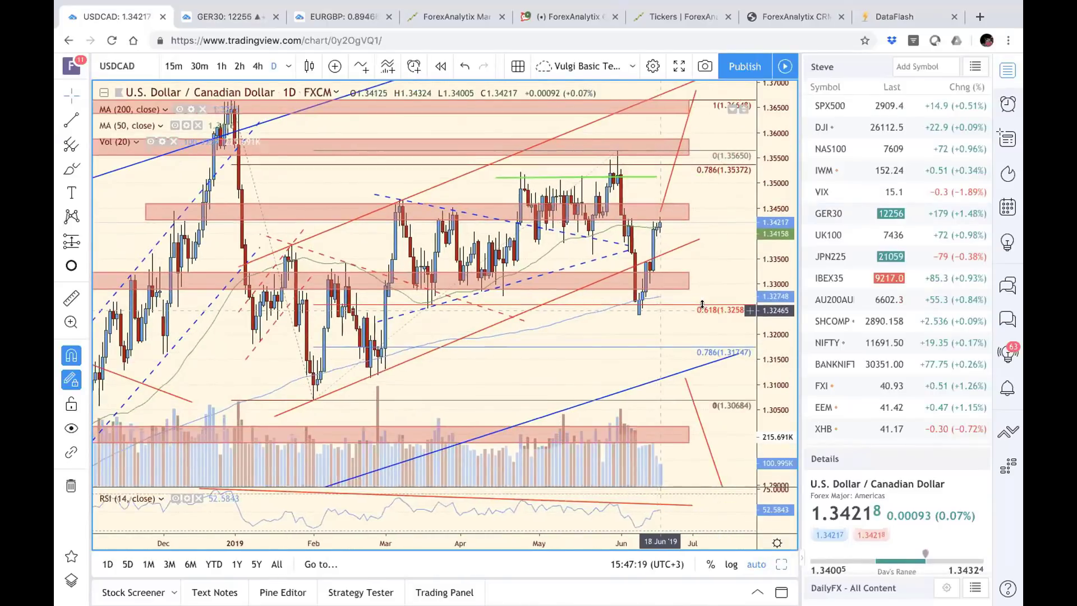
left_click_drag(771, 292, 772, 321)
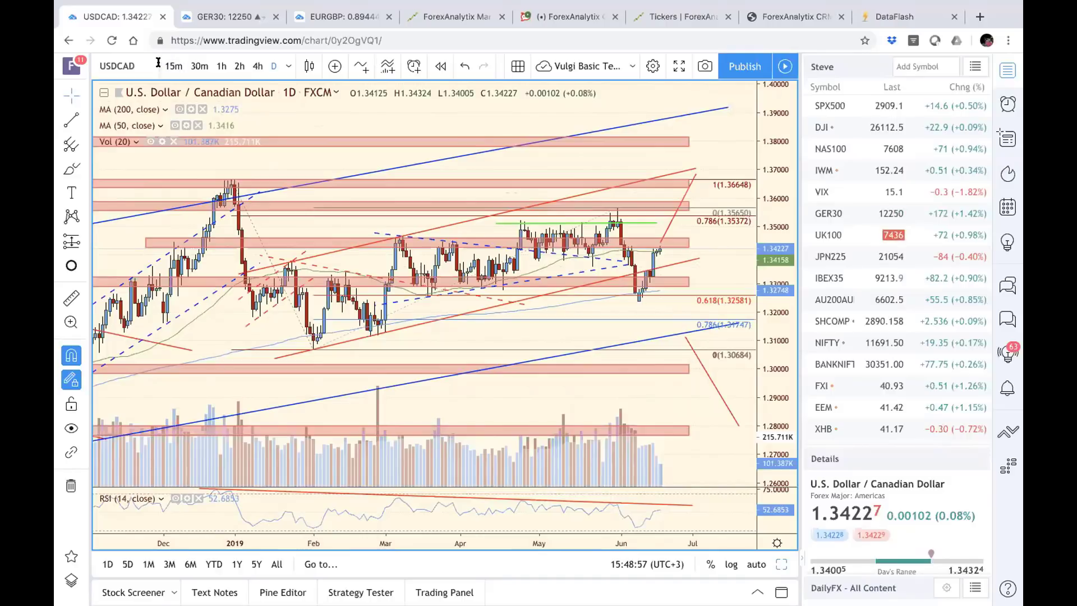
left_click(137, 64)
Change the chart symbol to USDNOK and widen its price range.
type("USDN")
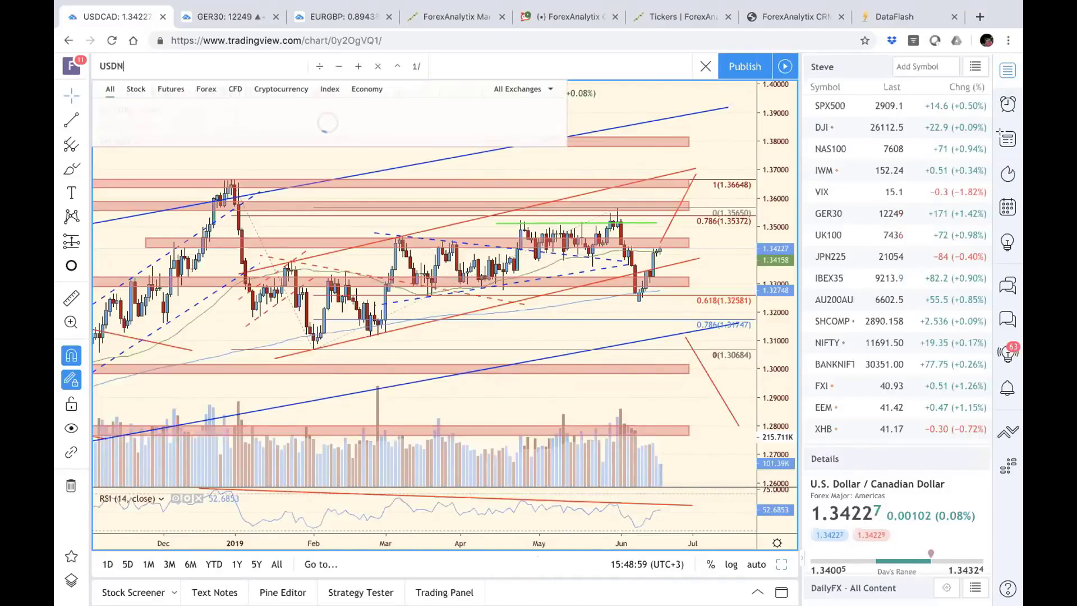
type("OK")
key("Return")
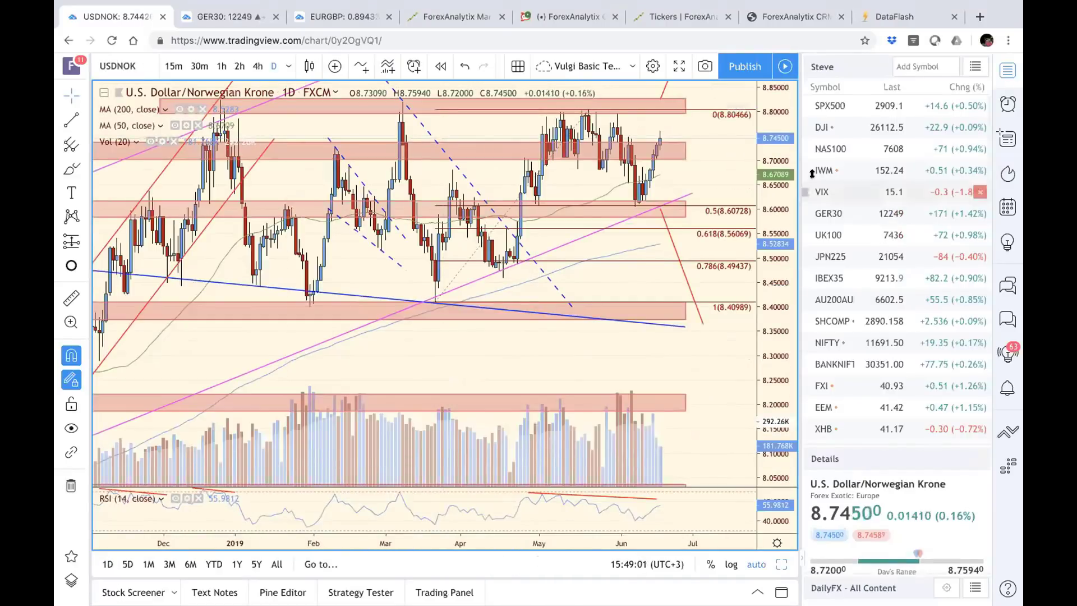
left_click_drag(785, 180, 783, 239)
left_click_drag(698, 329, 719, 358)
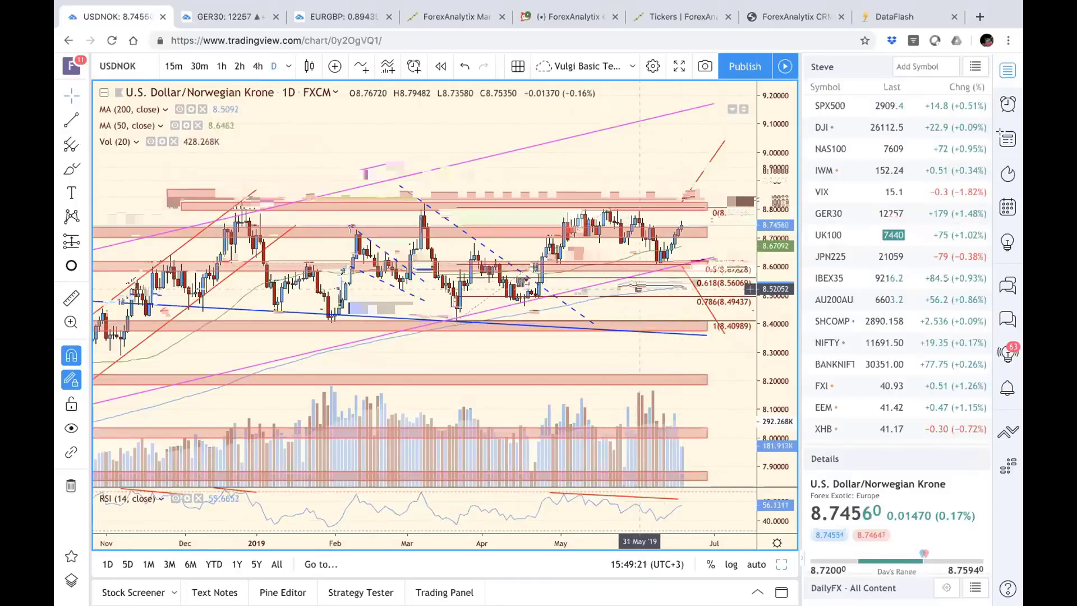
Frame USD/NOK on December through June with prices from about 7.80 to 9.10.
scroll(645, 292, "down", 5)
scroll(649, 290, "down", 5)
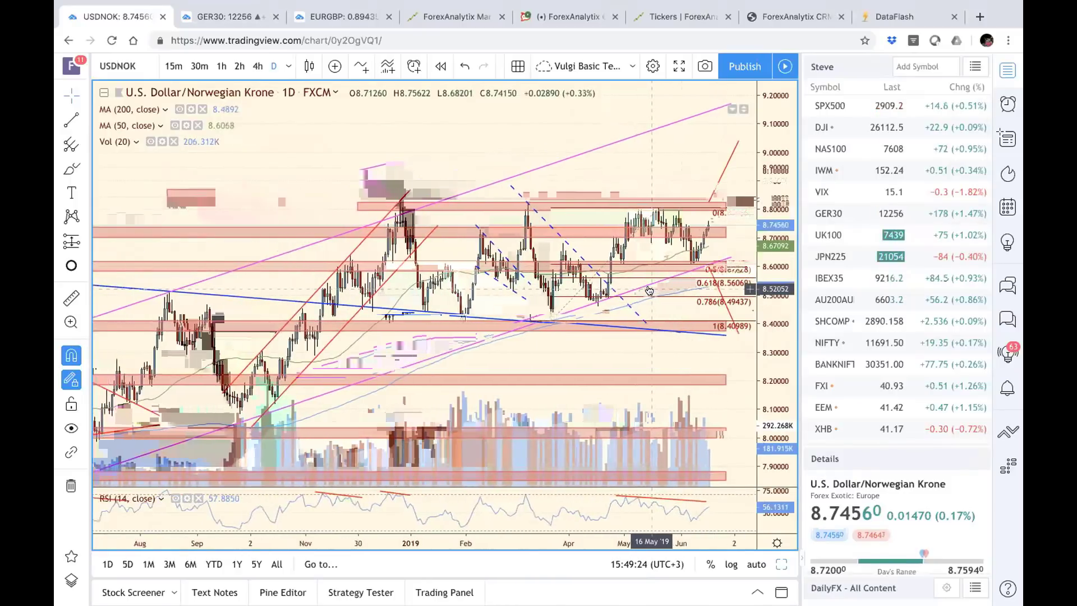
scroll(745, 295, "down", 5)
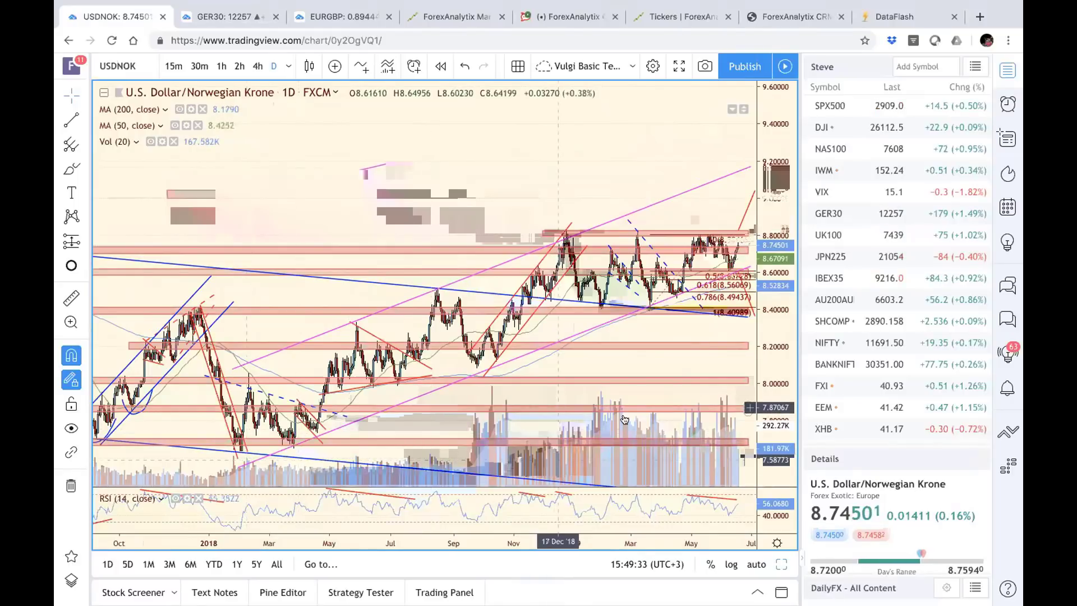
scroll(623, 419, "up", 2)
scroll(623, 419, "up", 3)
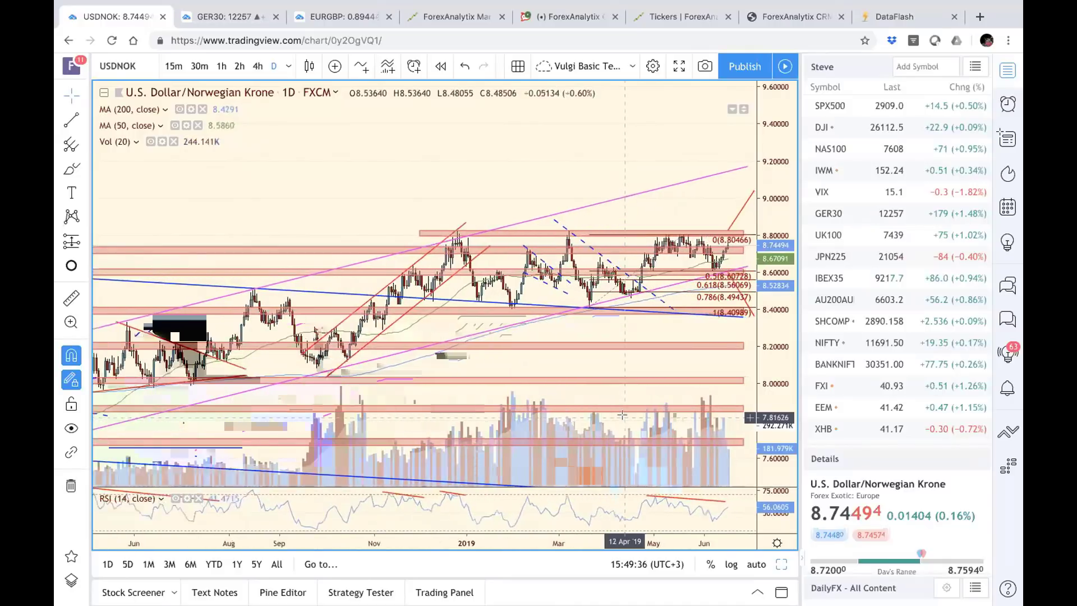
left_click(756, 564)
scroll(706, 386, "up", 3)
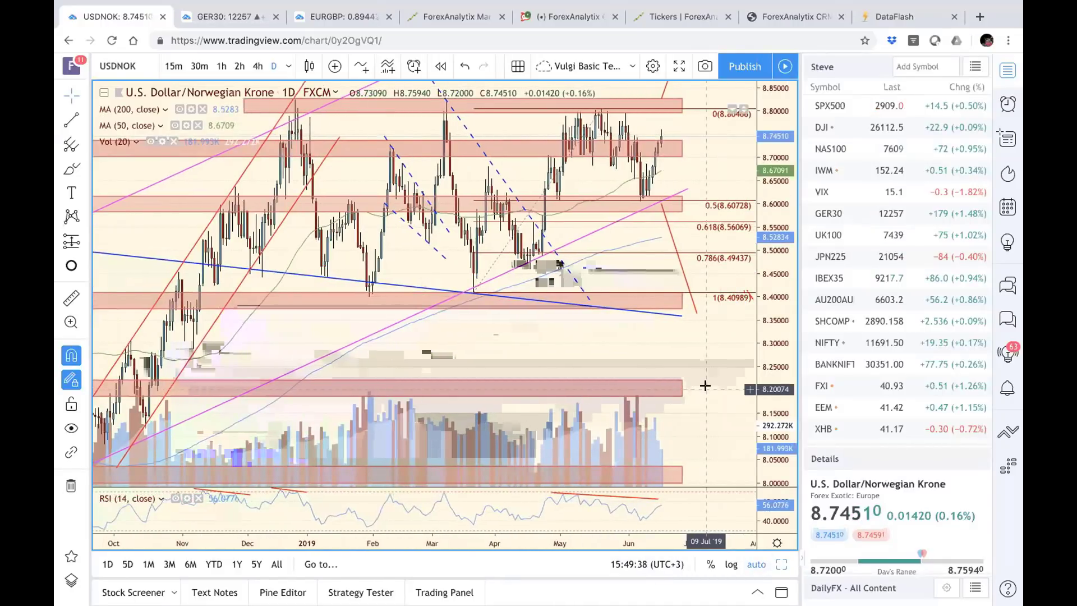
left_click_drag(782, 212, 663, 364)
scroll(662, 365, "down", 3)
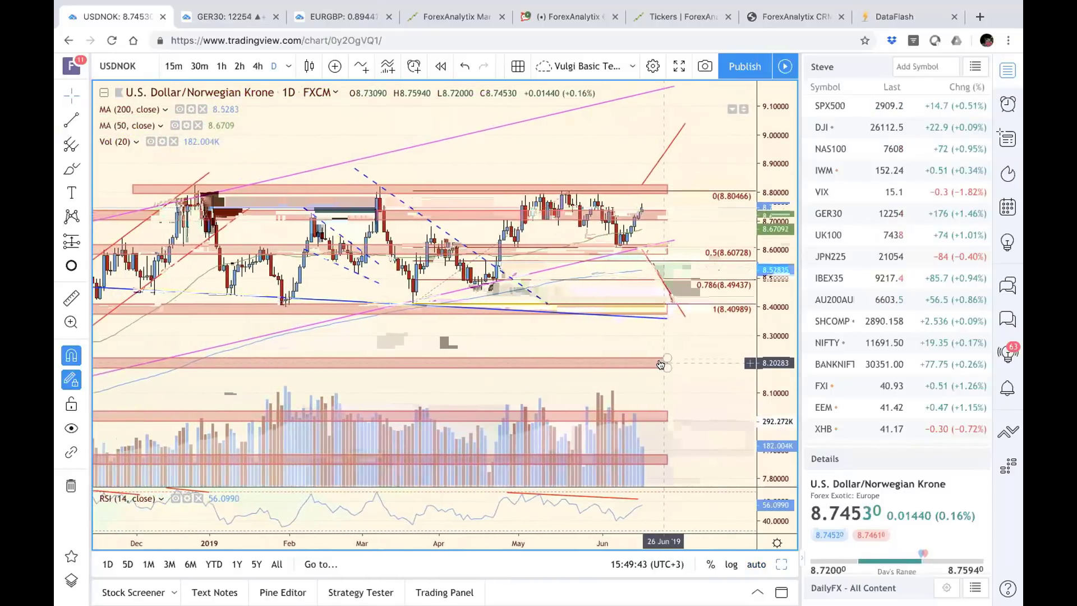
scroll(660, 364, "down", 3)
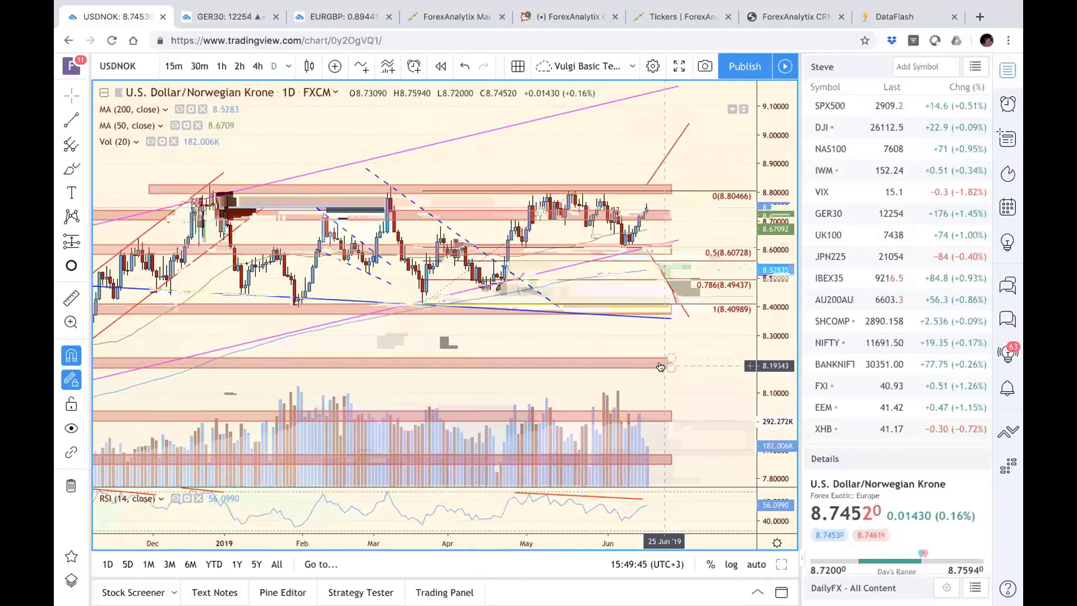
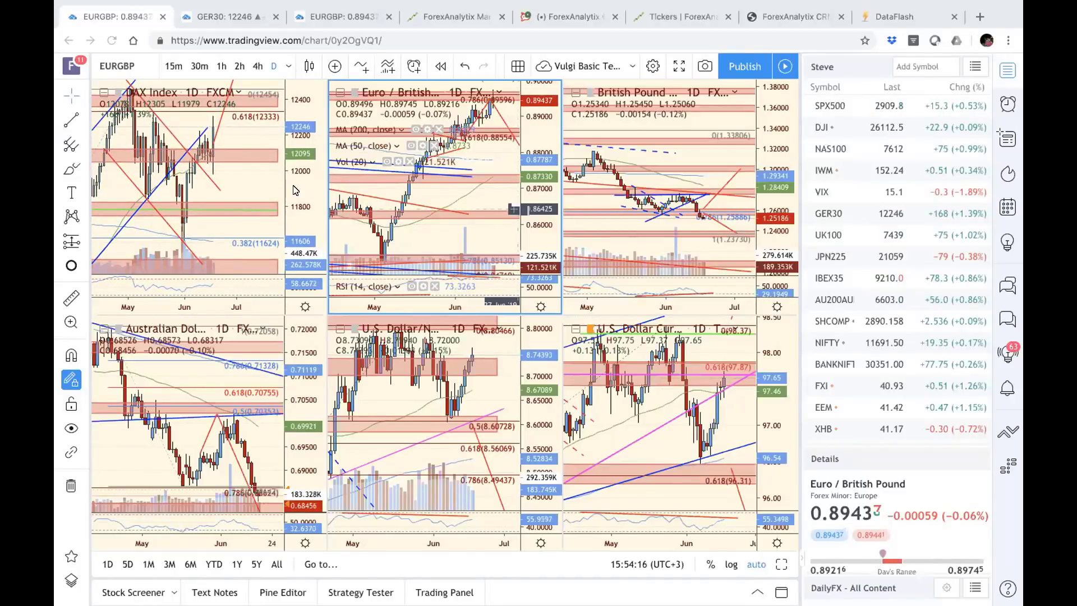
Select the AUDUSD pane, nudge it to the latest bar, and maximize it to full size.
left_click(251, 174)
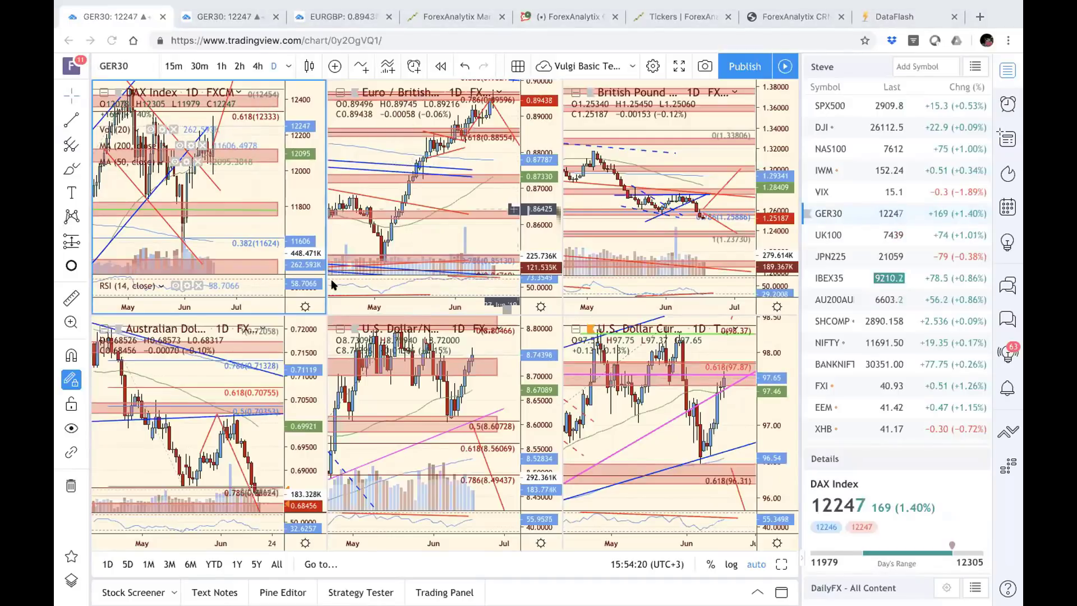
left_click(213, 370)
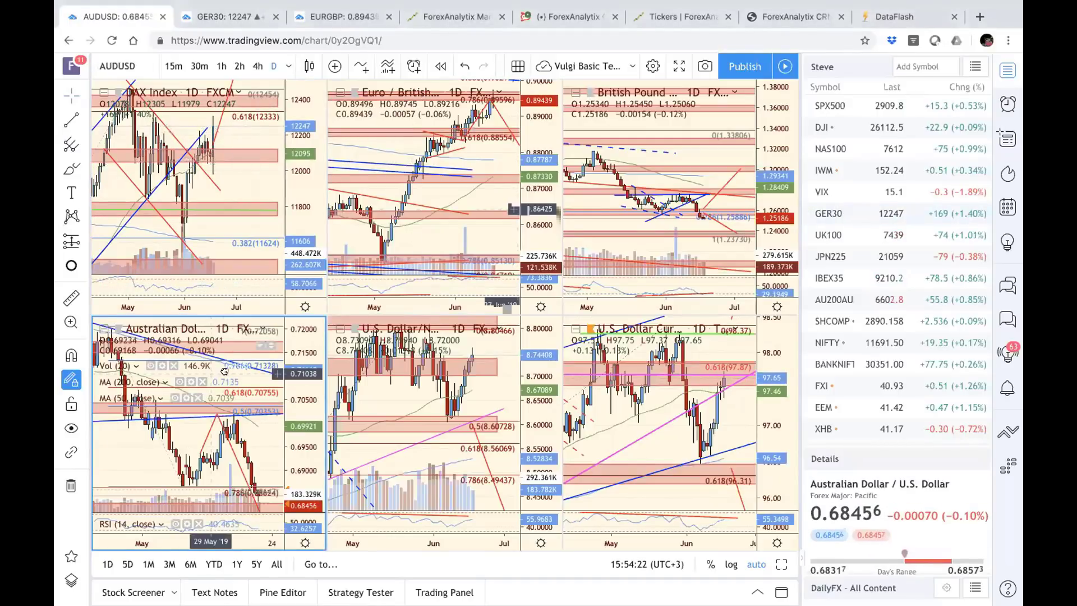
left_click_drag(224, 370, 228, 371)
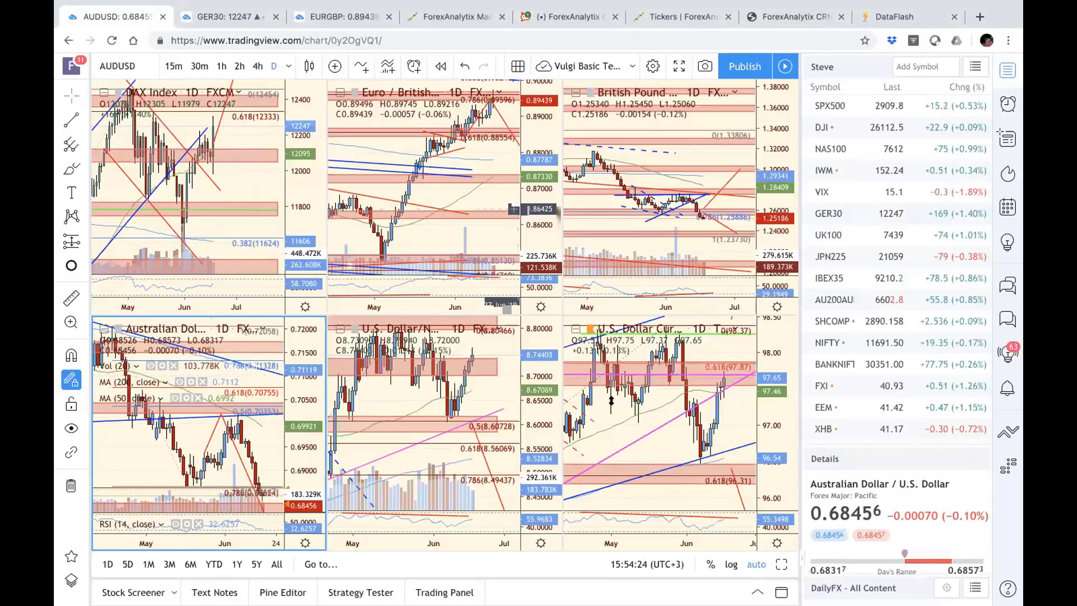
key("alt+Return")
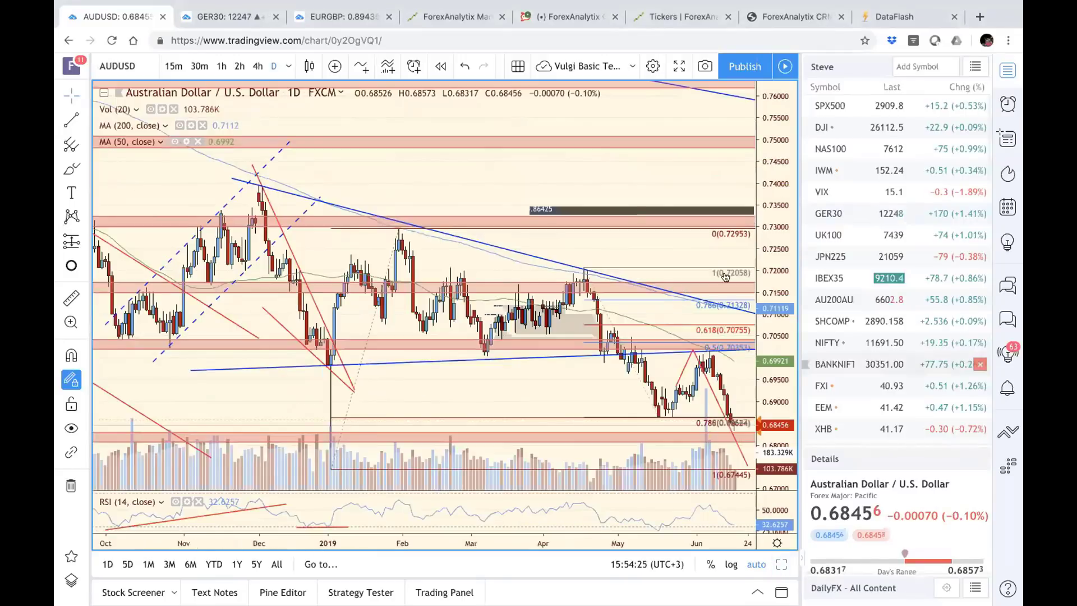
Compress the AUDUSD price scale, zoom out to 2013, then zoom back to 2019.
left_click_drag(726, 274, 664, 262)
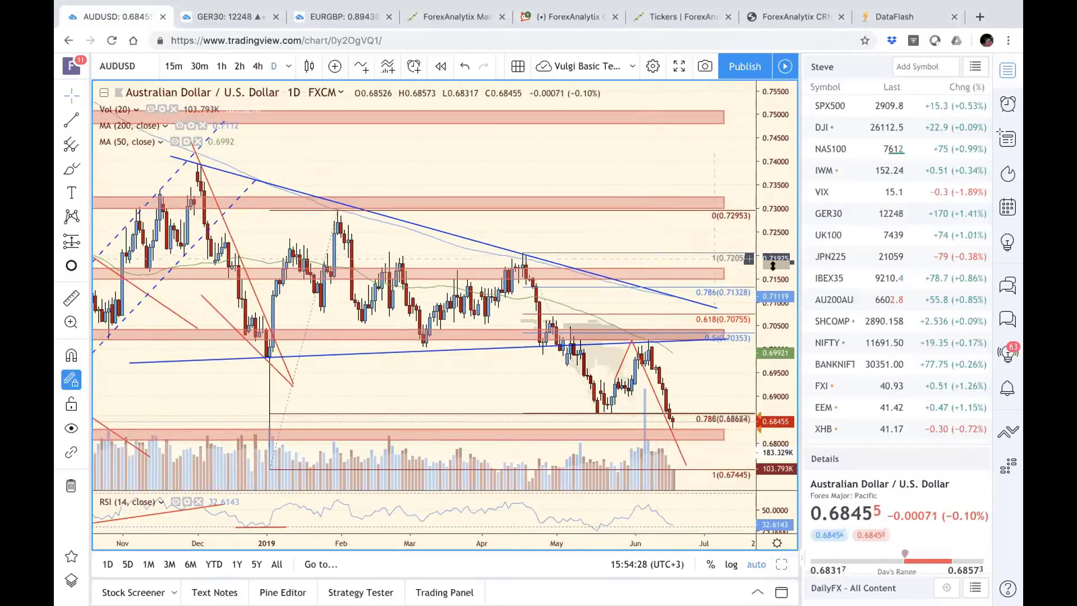
left_click_drag(773, 265, 773, 291)
scroll(612, 358, "down", 3)
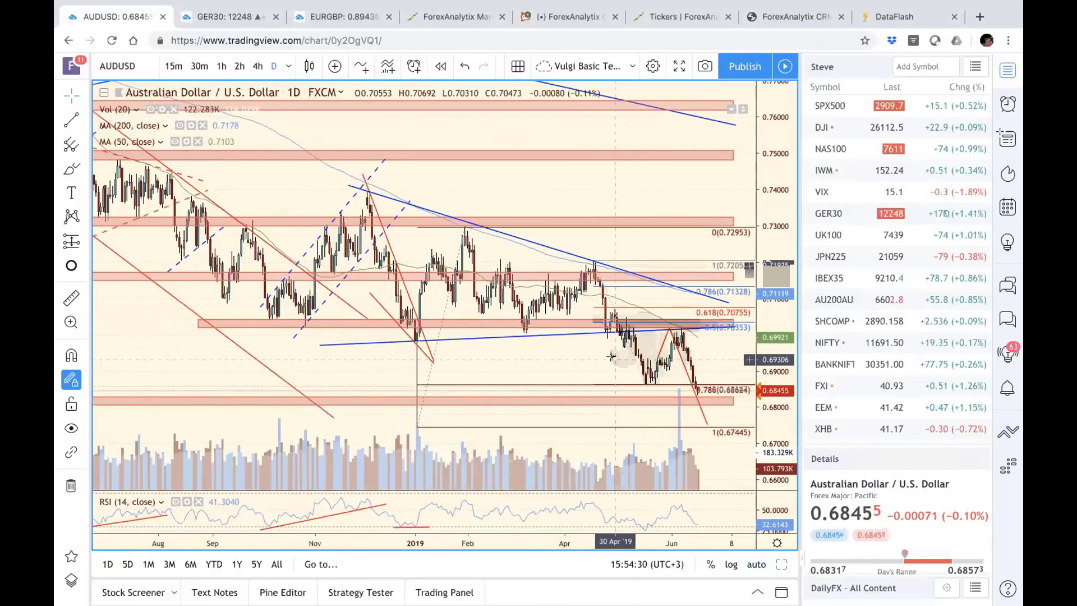
scroll(612, 357, "down", 3)
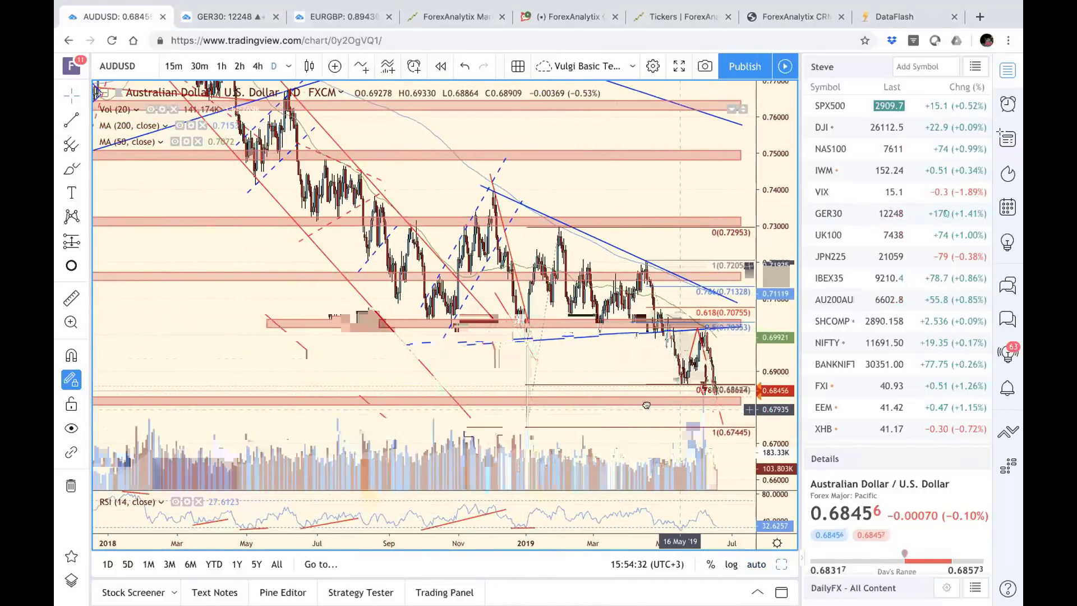
scroll(647, 405, "down", 5)
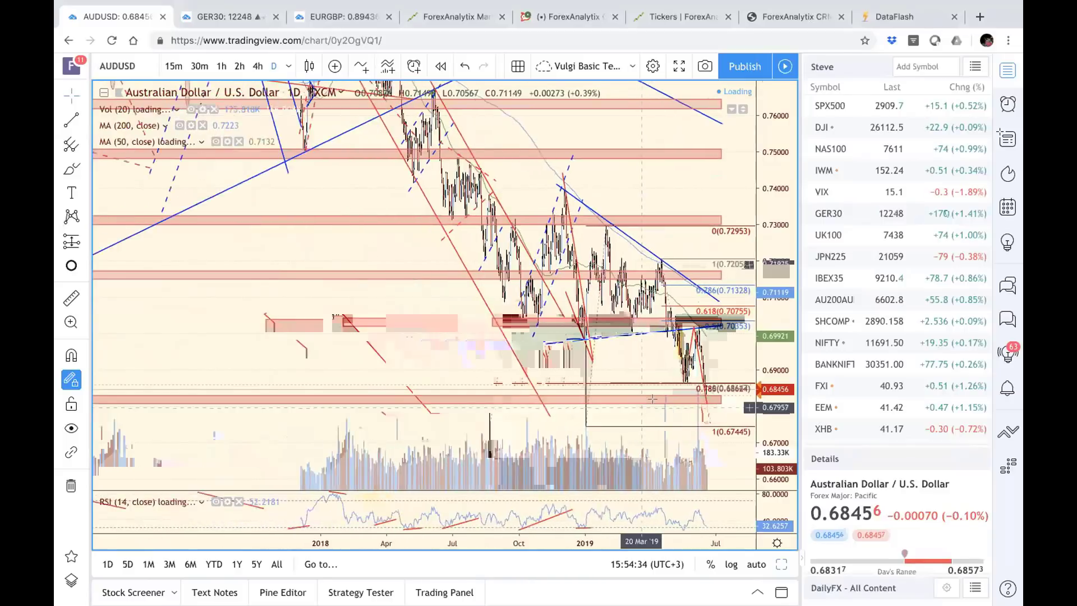
scroll(653, 399, "down", 5)
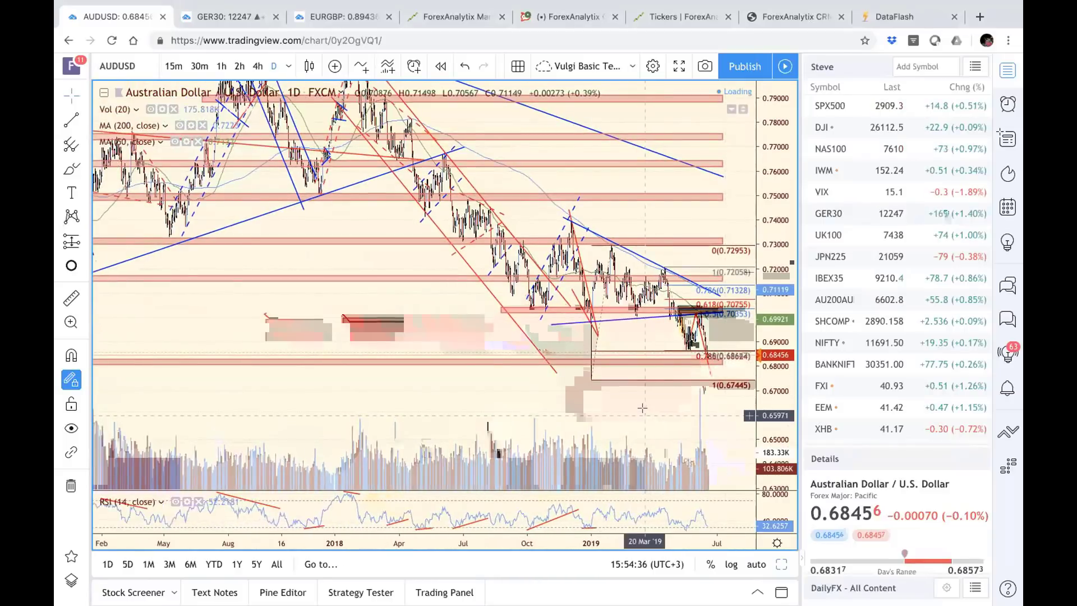
scroll(643, 408, "down", 8)
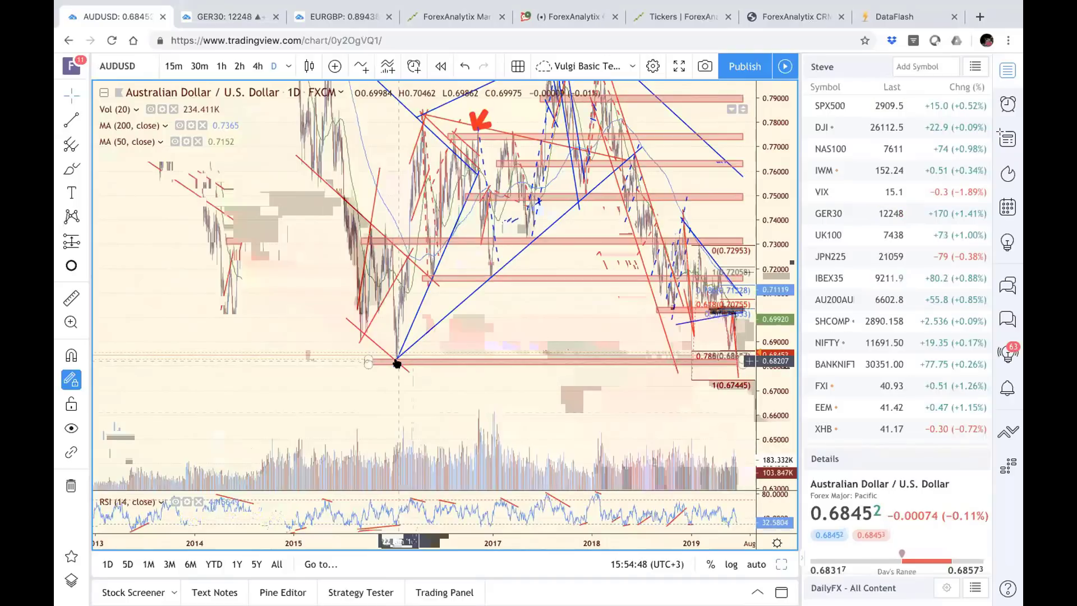
scroll(522, 376, "up", 5)
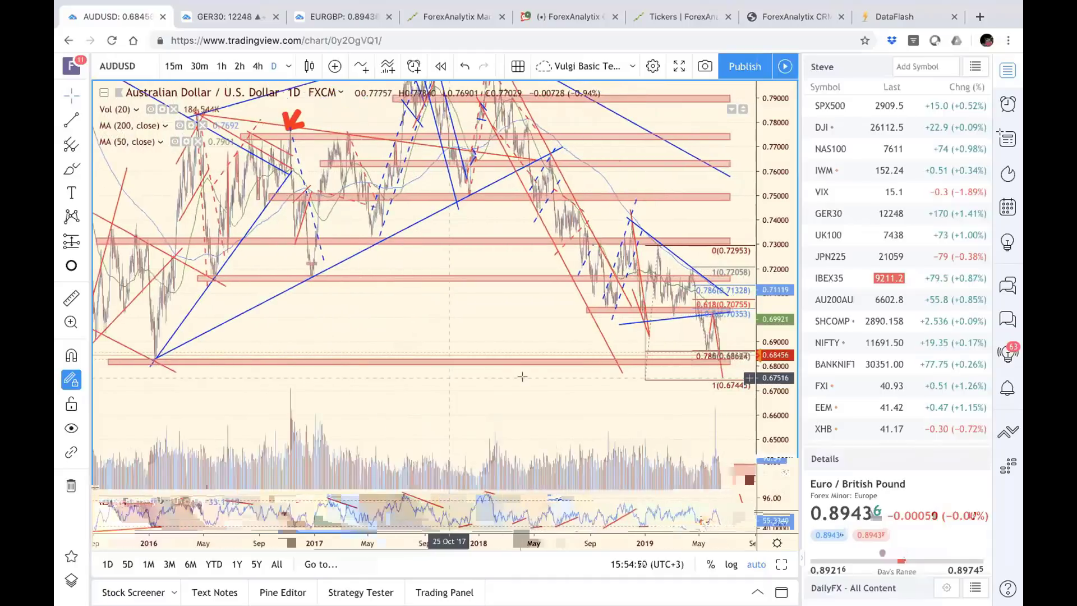
scroll(522, 377, "up", 5)
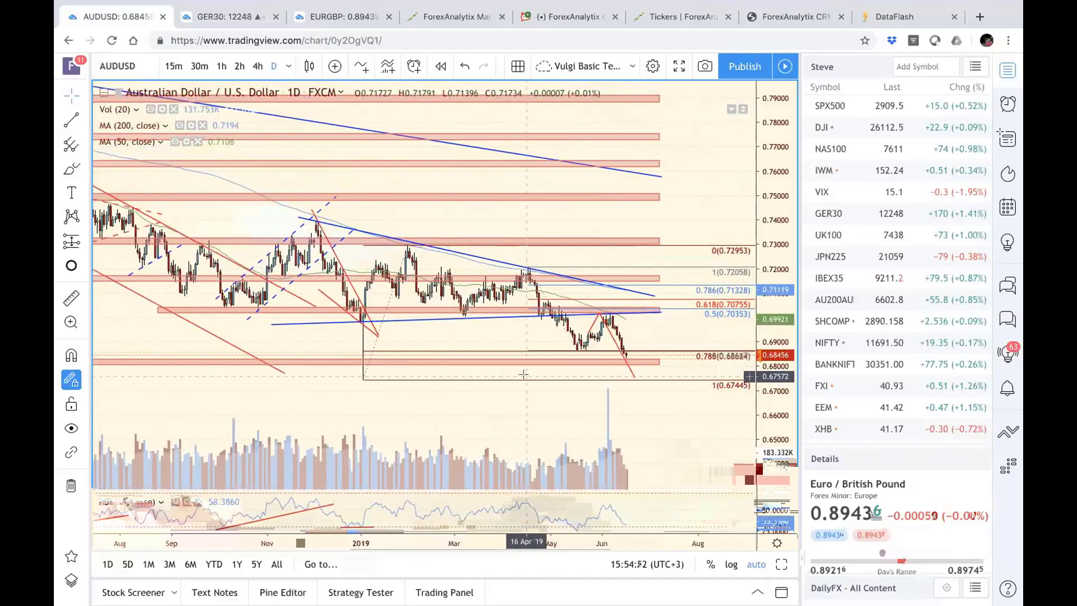
scroll(524, 374, "up", 5)
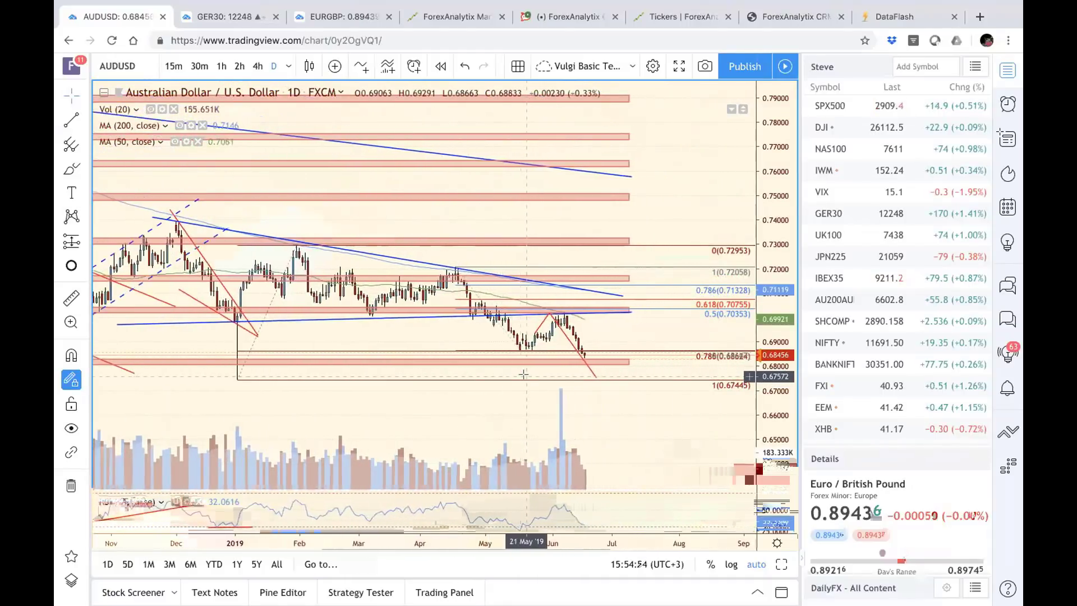
scroll(523, 374, "up", 4)
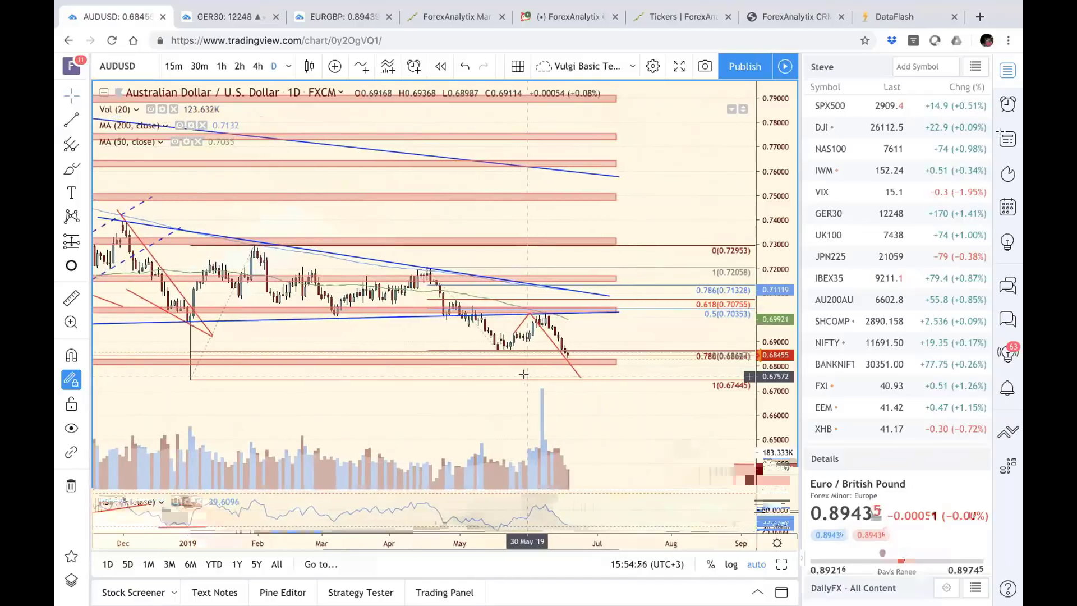
scroll(523, 374, "up", 4)
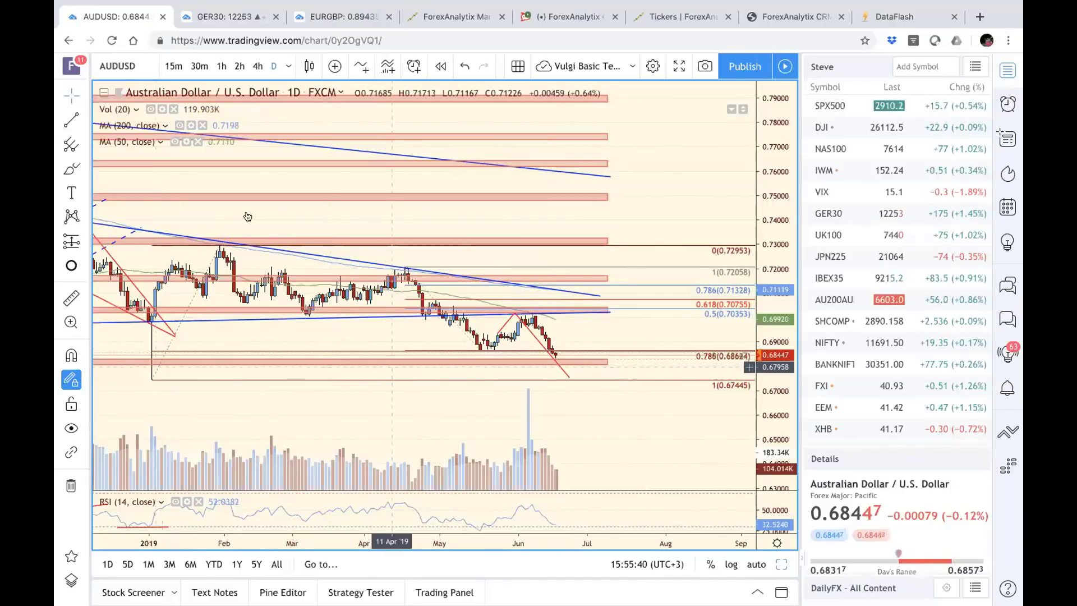
Load the NZDUSD chart in place of AUDUSD.
left_click(141, 70)
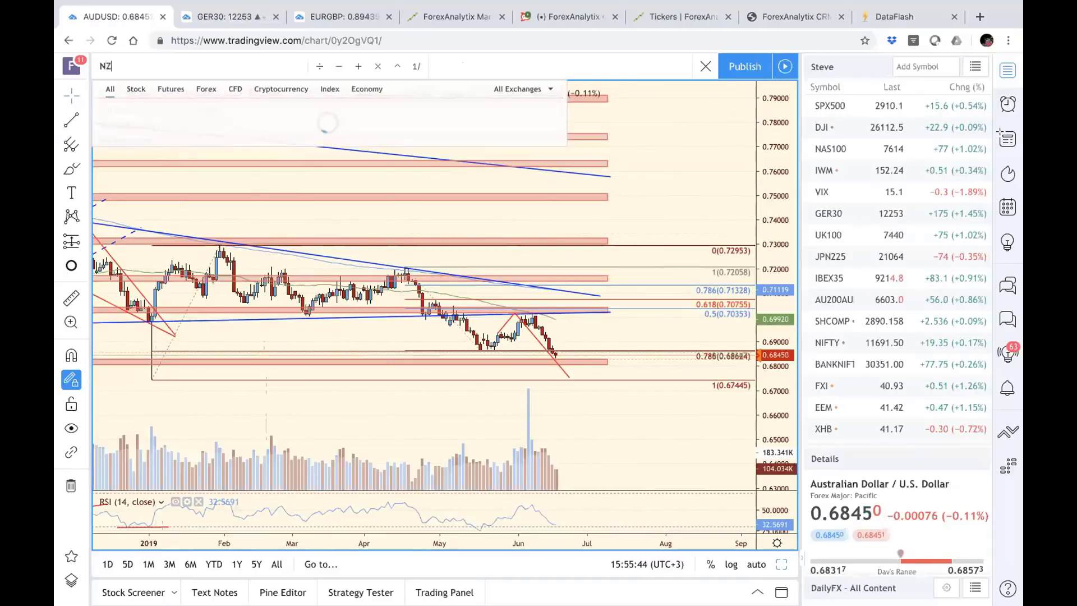
type("NZDUSD")
key("Return")
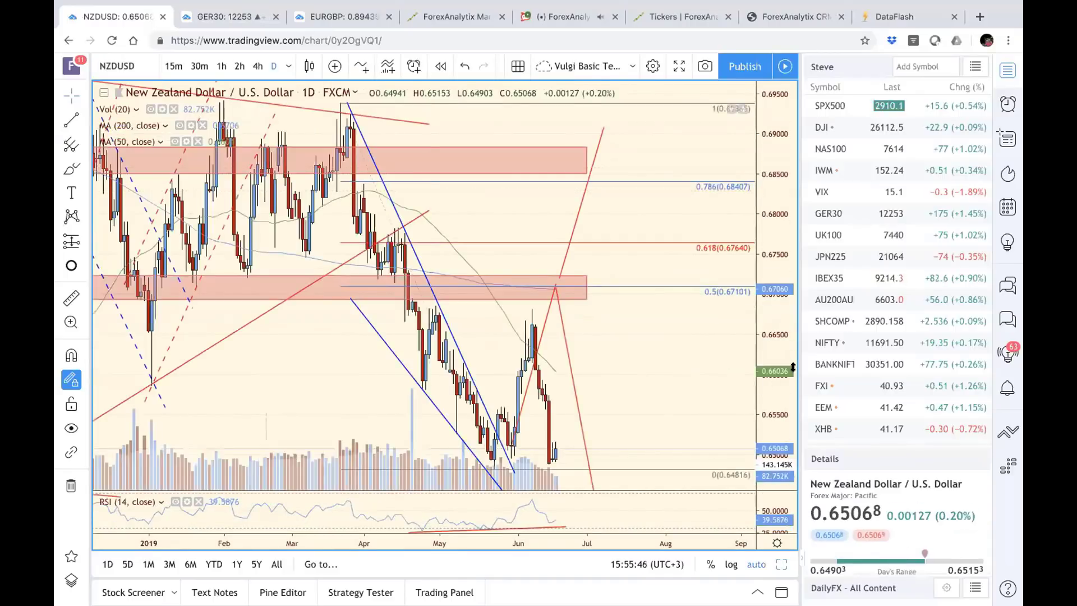
Zoom the NZDUSD chart out to review its history, then back in.
scroll(623, 432, "down", 3)
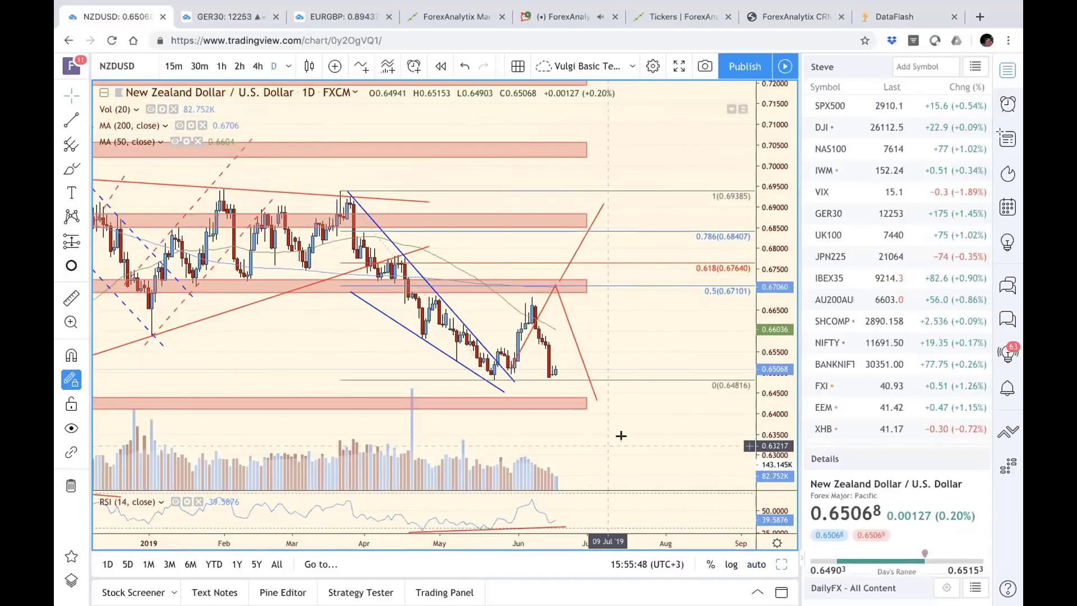
scroll(625, 432, "down", 4)
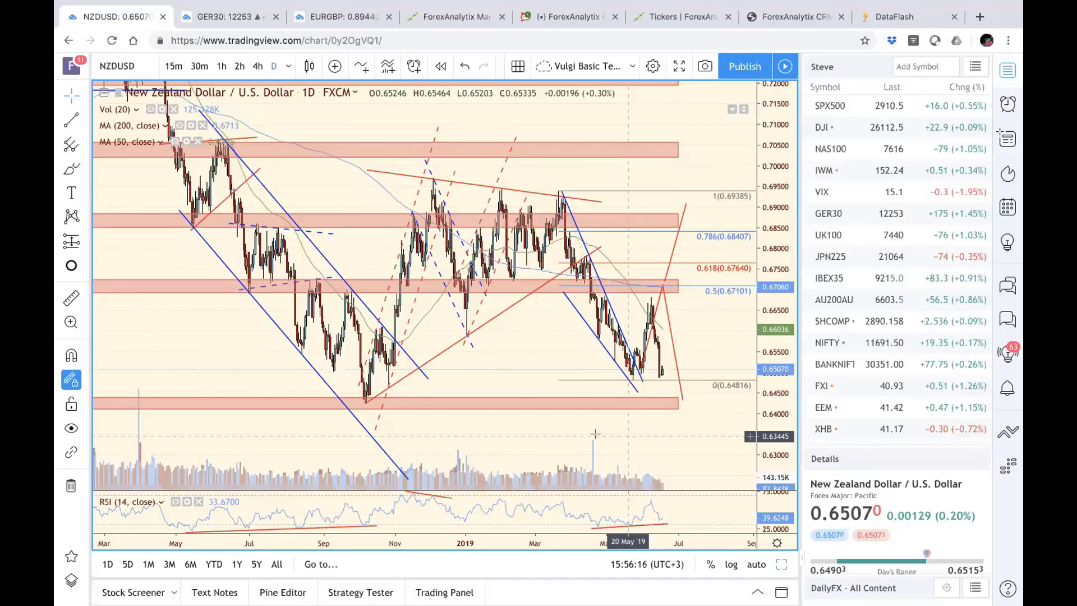
scroll(596, 408, "up", 3)
scroll(596, 408, "up", 4)
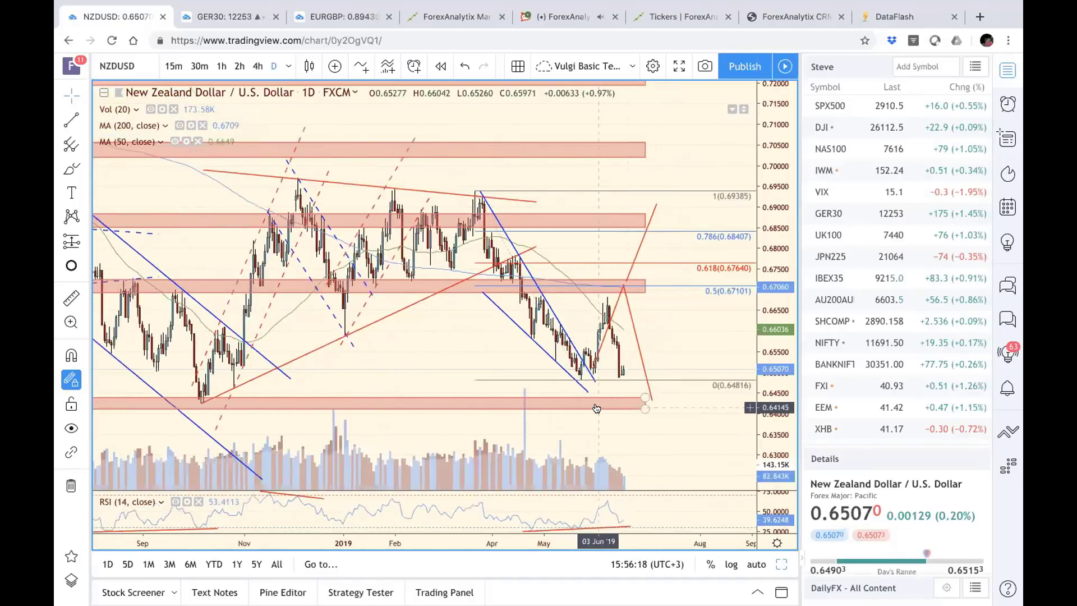
scroll(604, 422, "down", 3)
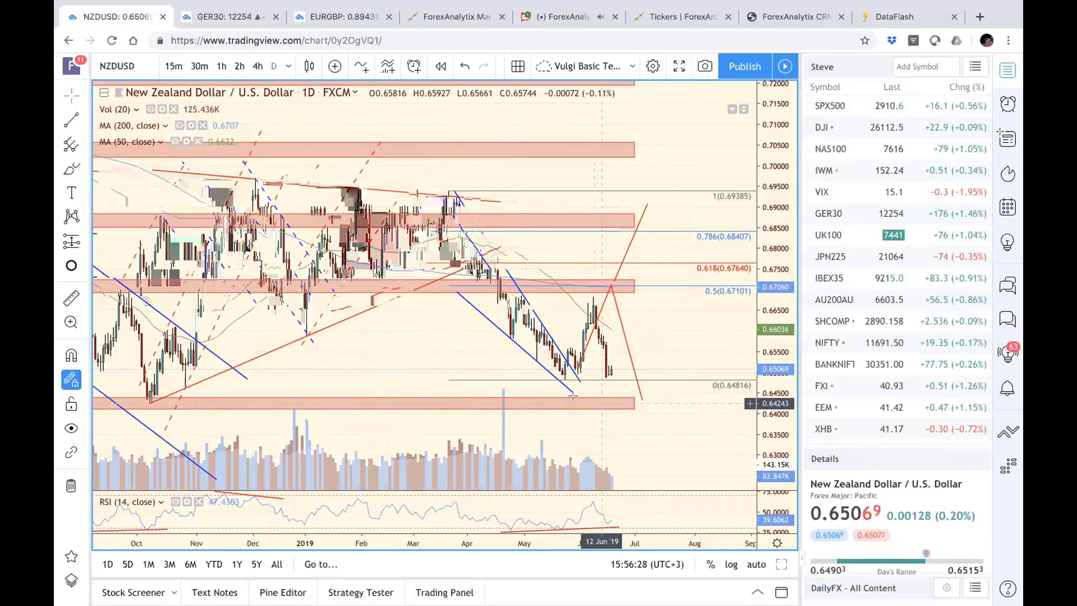
scroll(392, 403, "down", 4)
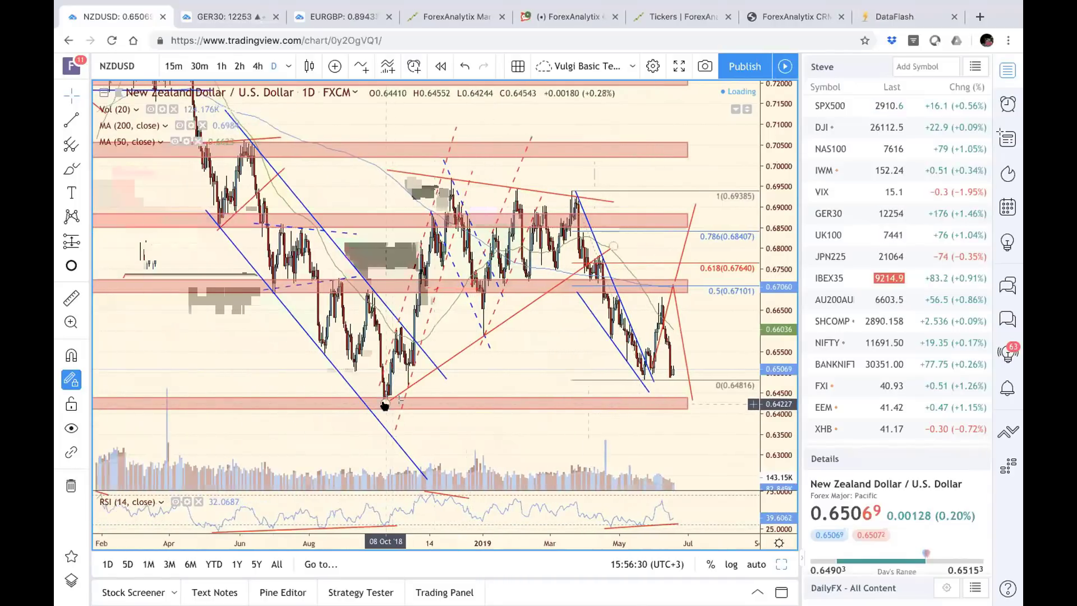
scroll(385, 403, "down", 6)
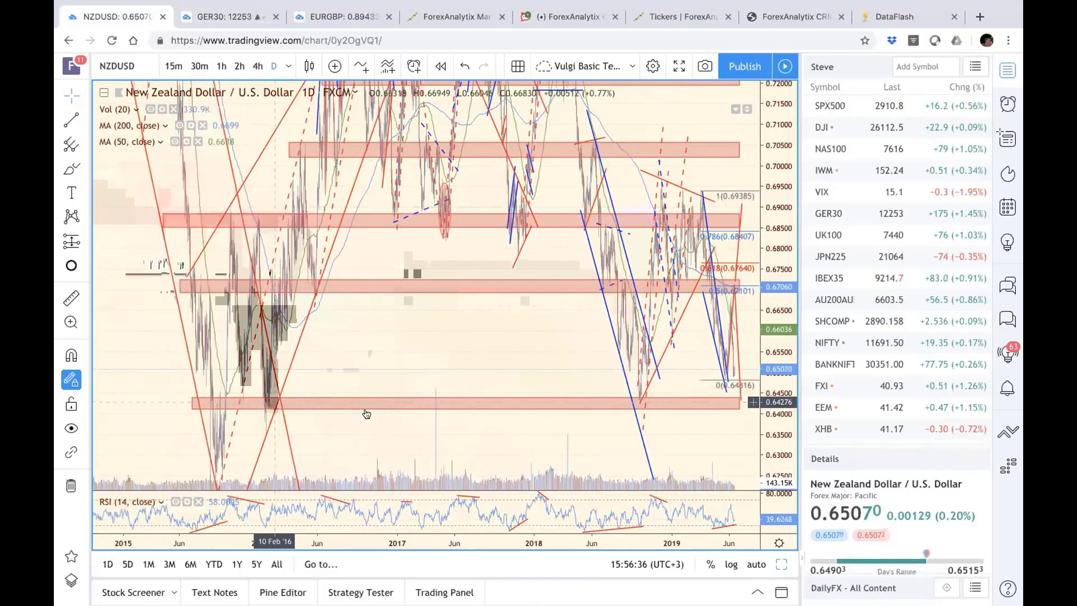
scroll(566, 414, "up", 5)
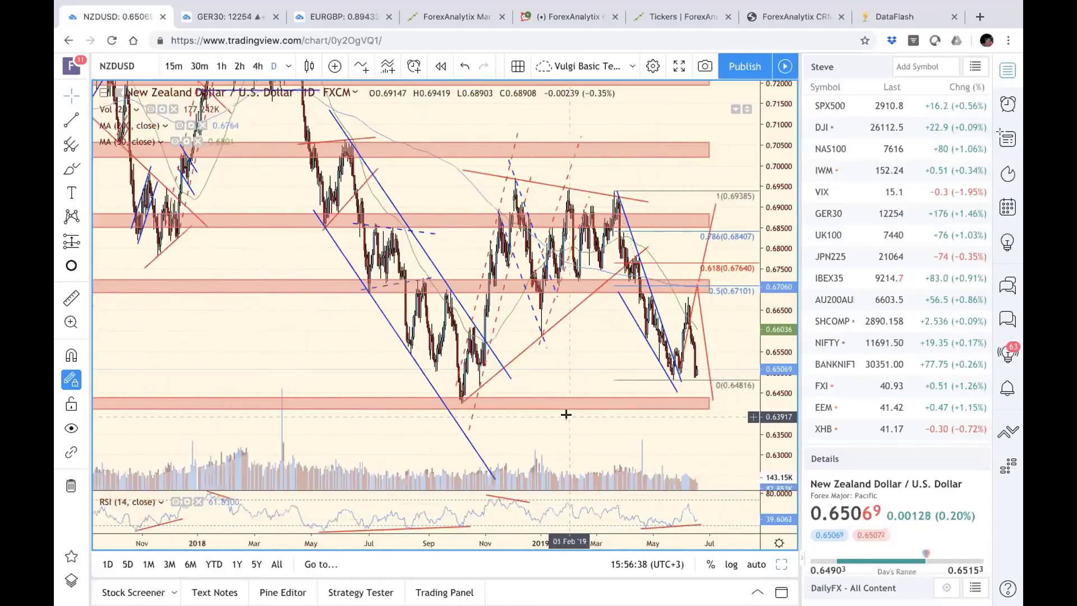
scroll(566, 414, "up", 5)
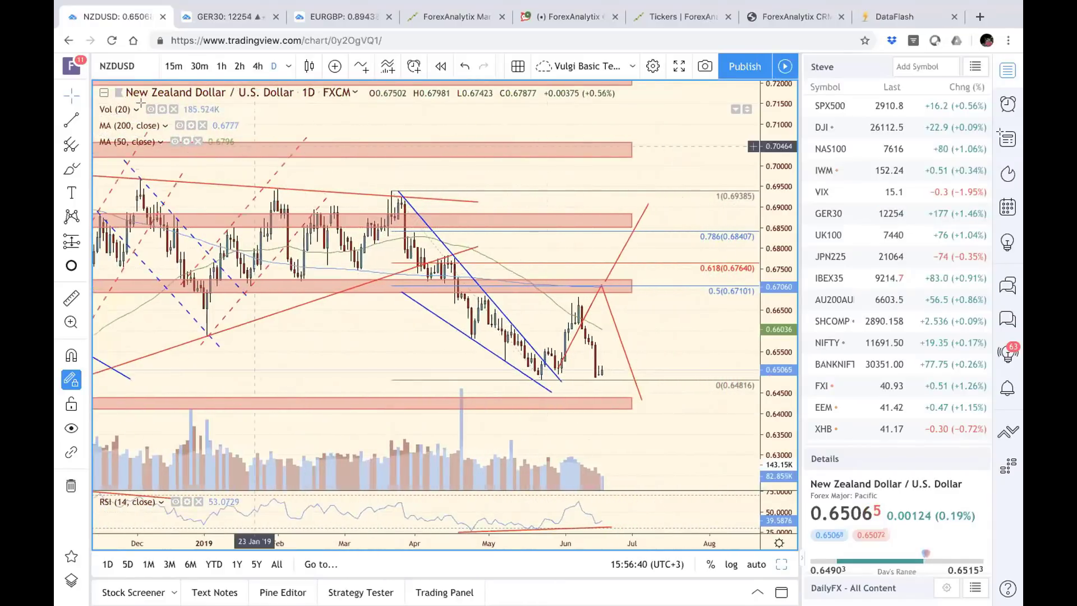
scroll(141, 103, "up", 1)
left_click(149, 66)
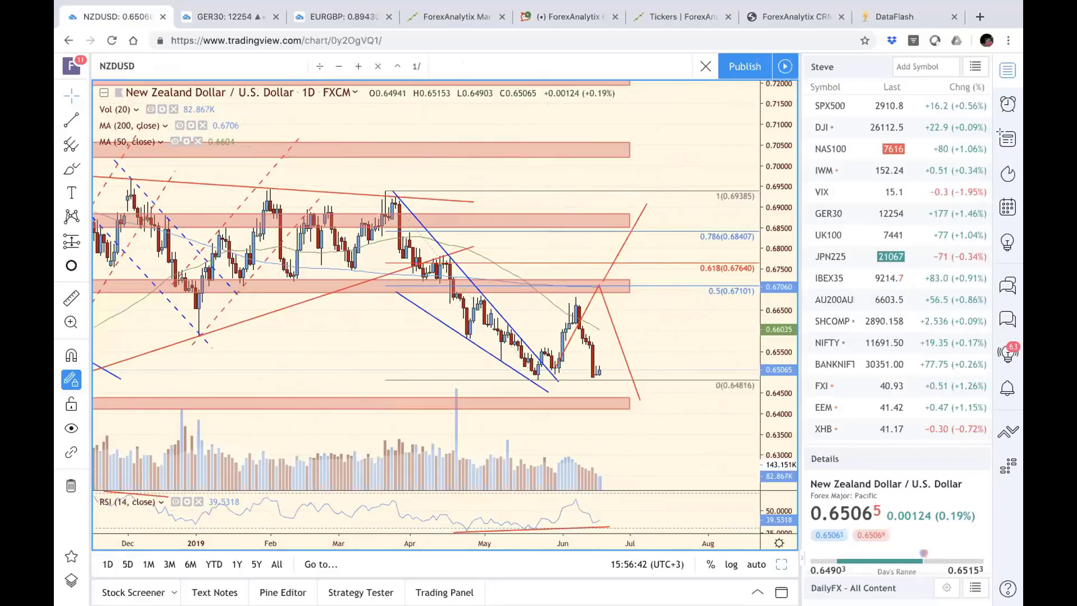
Load NZDJPY into the chart and zoom out.
type("N")
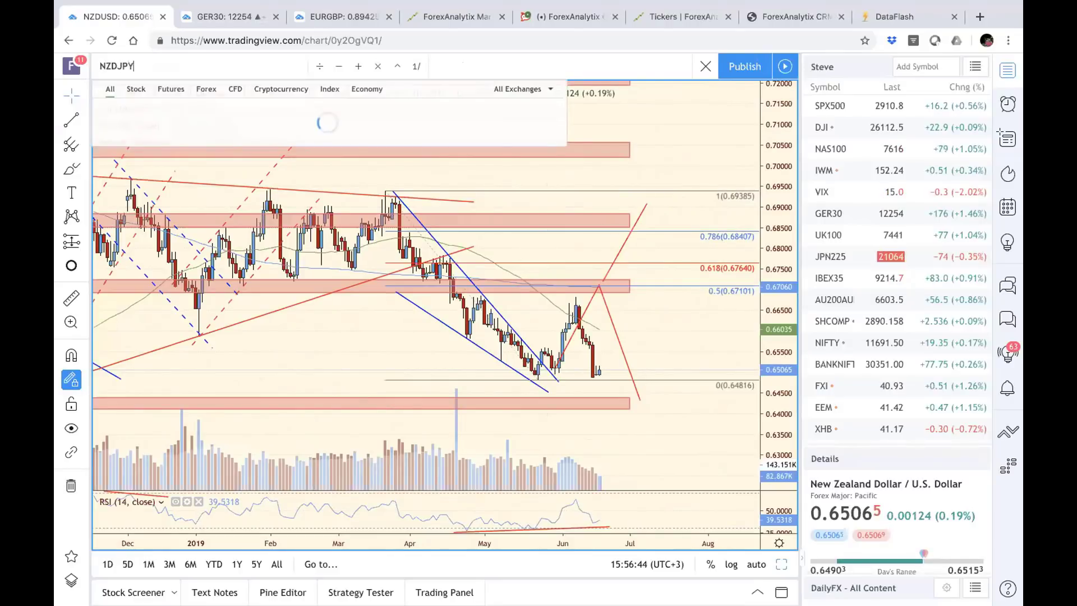
key("Return")
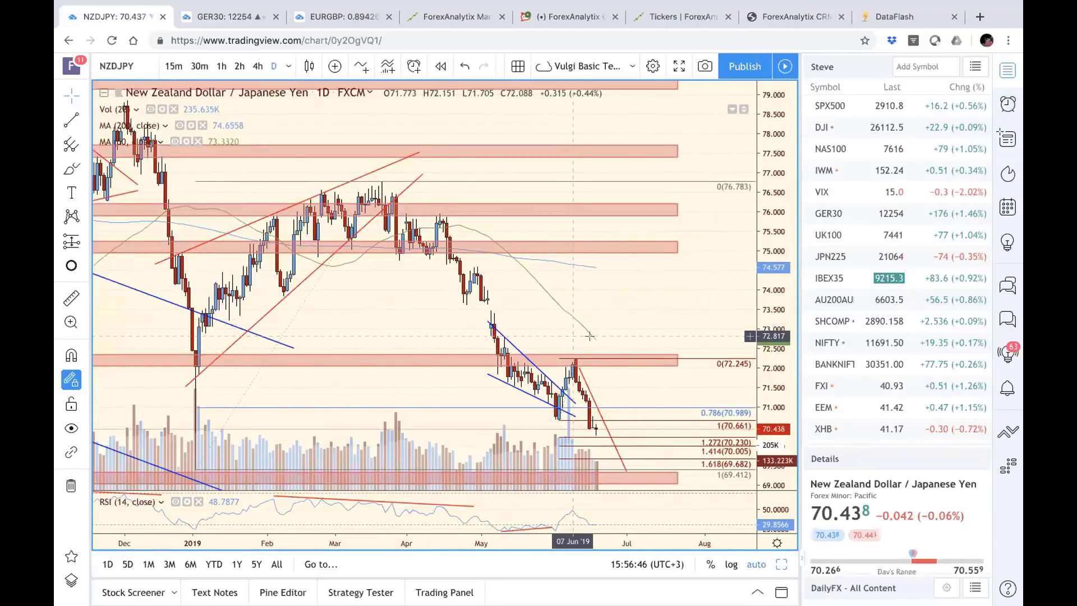
scroll(650, 338, "down", 5)
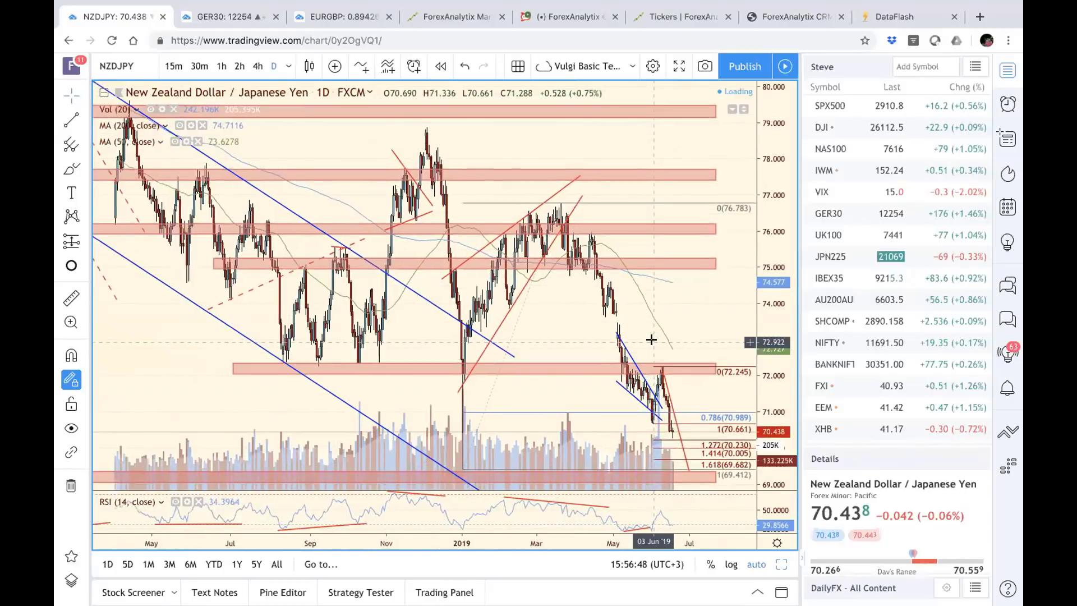
scroll(651, 339, "down", 2)
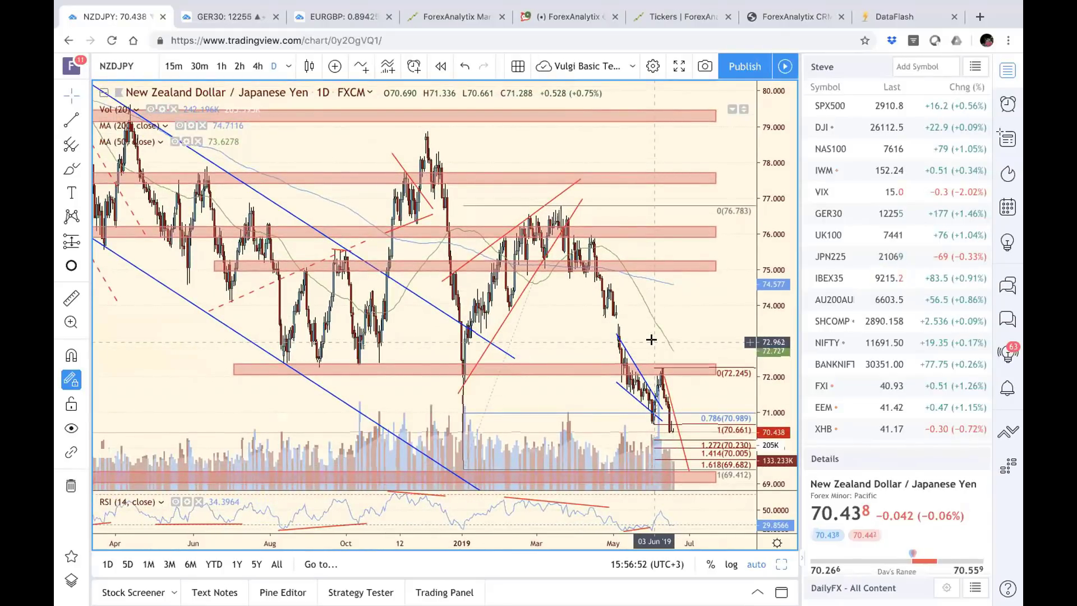
Widen the NZDJPY price scale to about 66–84 and pan to start in November.
left_click_drag(770, 390, 630, 392)
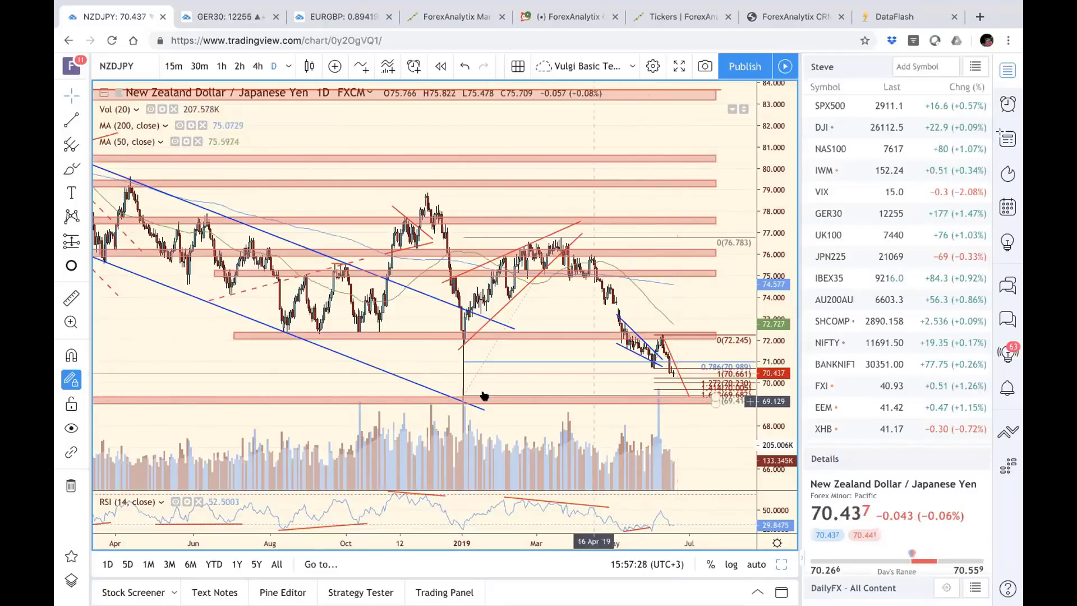
scroll(629, 404, "up", 1)
scroll(629, 404, "up", 5)
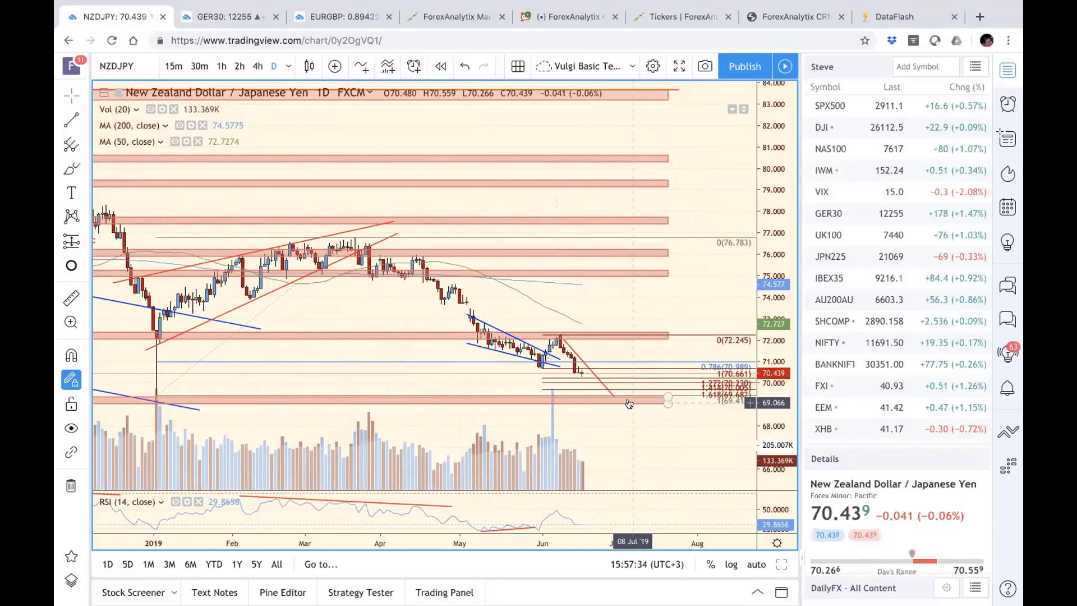
left_click_drag(689, 435, 724, 437)
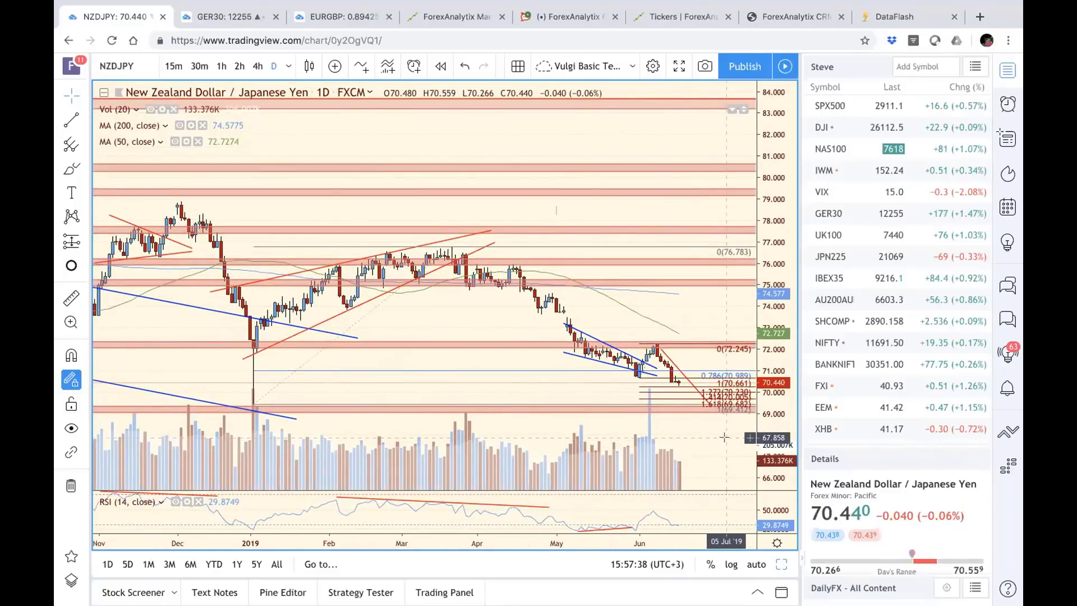
scroll(880, 339, "down", 4)
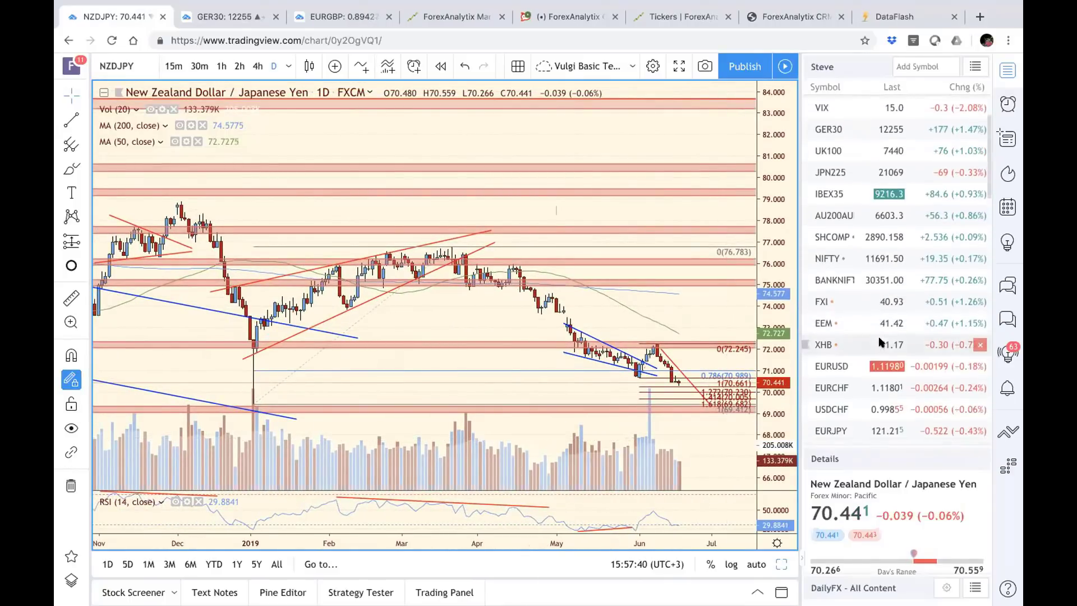
Stretch the NZDJPY price scale to about 69–79 and restore the six-chart grid.
scroll(880, 340, "down", 2)
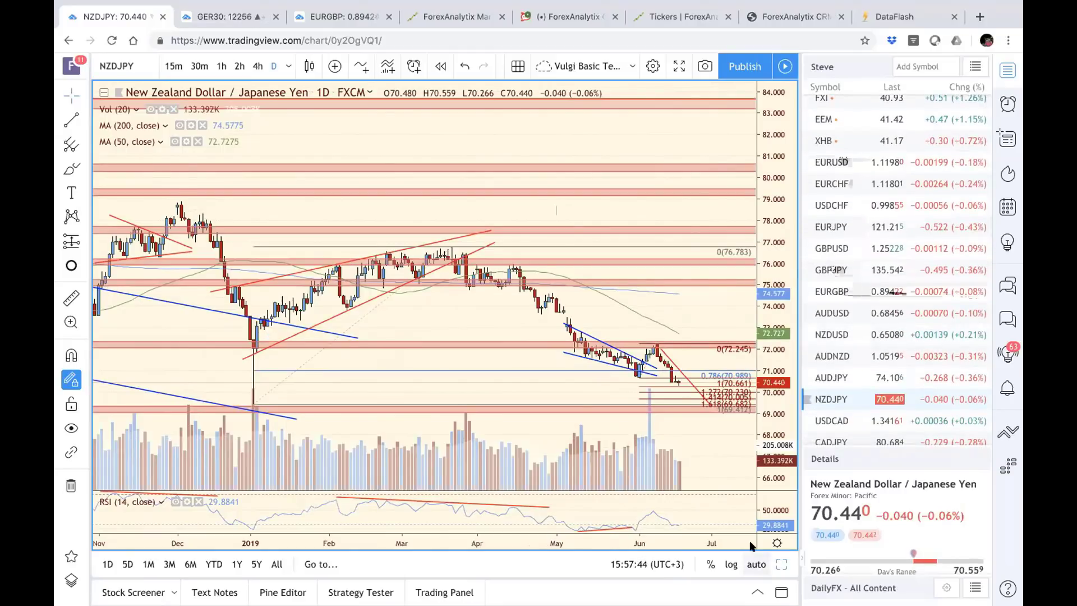
left_click_drag(767, 477, 762, 438)
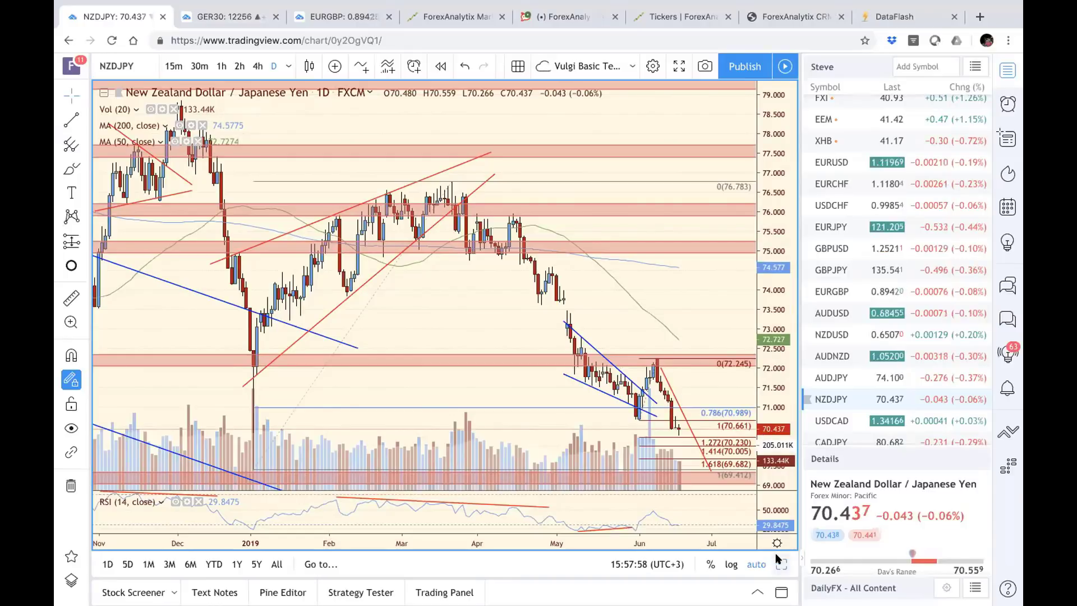
key("alt+Return")
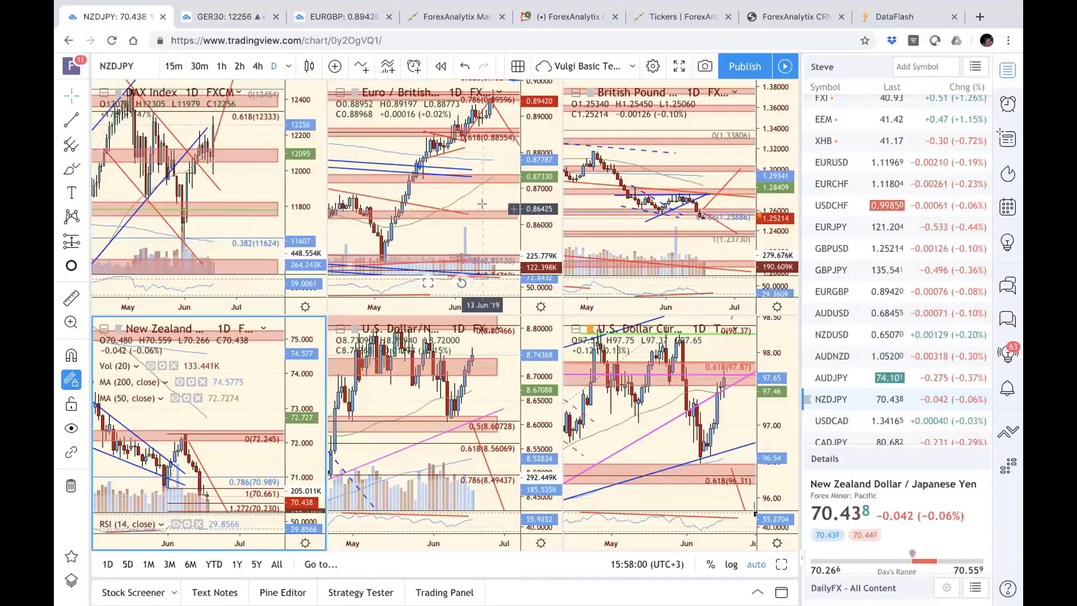
Switch the EURGBP pane to USDCHF and maximize it to full size.
left_click(392, 185)
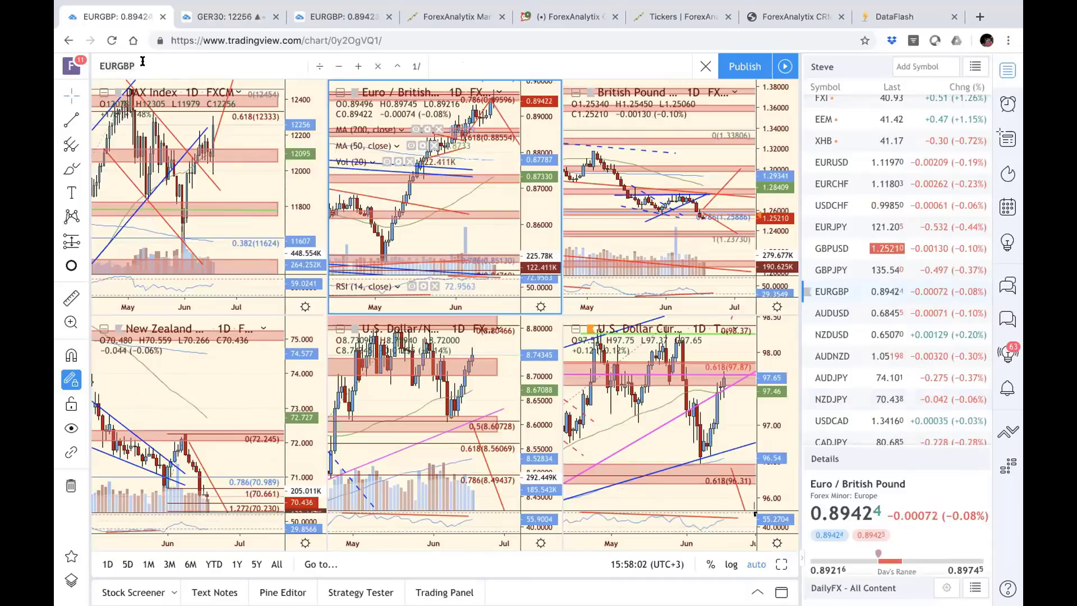
left_click(142, 60)
type("USDC")
key("Return")
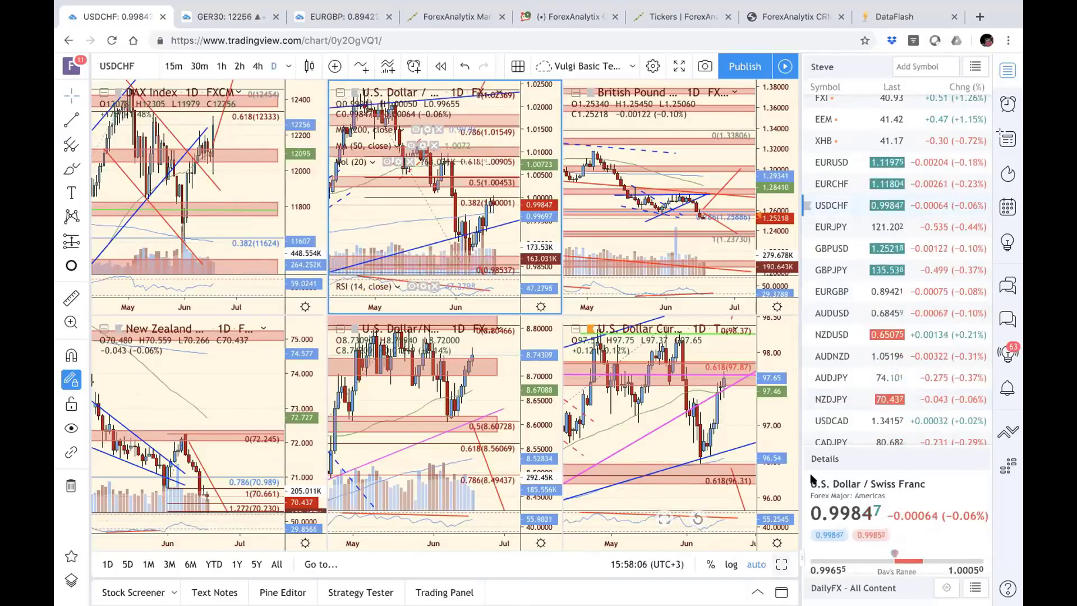
key("alt+Return")
Pan and zoom the USDCHF chart out until 2016 through 2019 is visible.
scroll(710, 334, "right", 3)
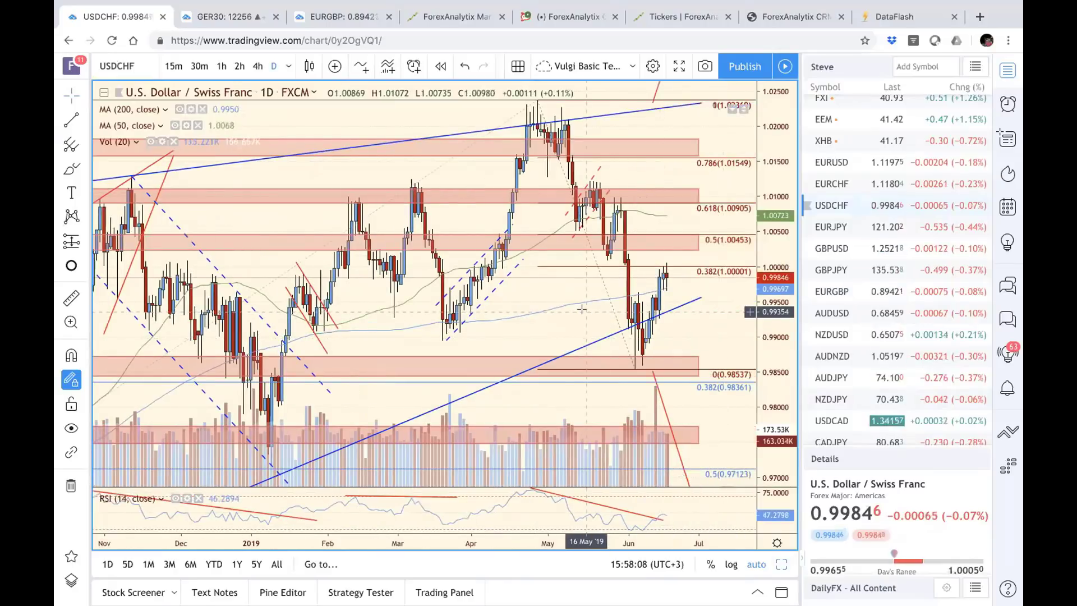
scroll(752, 355, "down", 3)
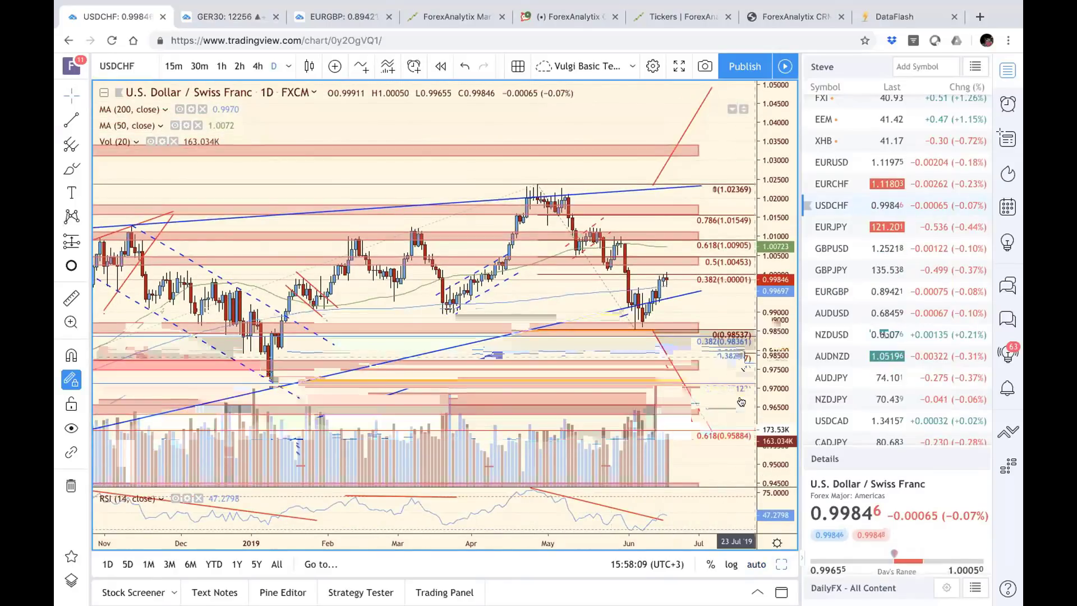
left_click_drag(662, 328, 699, 309)
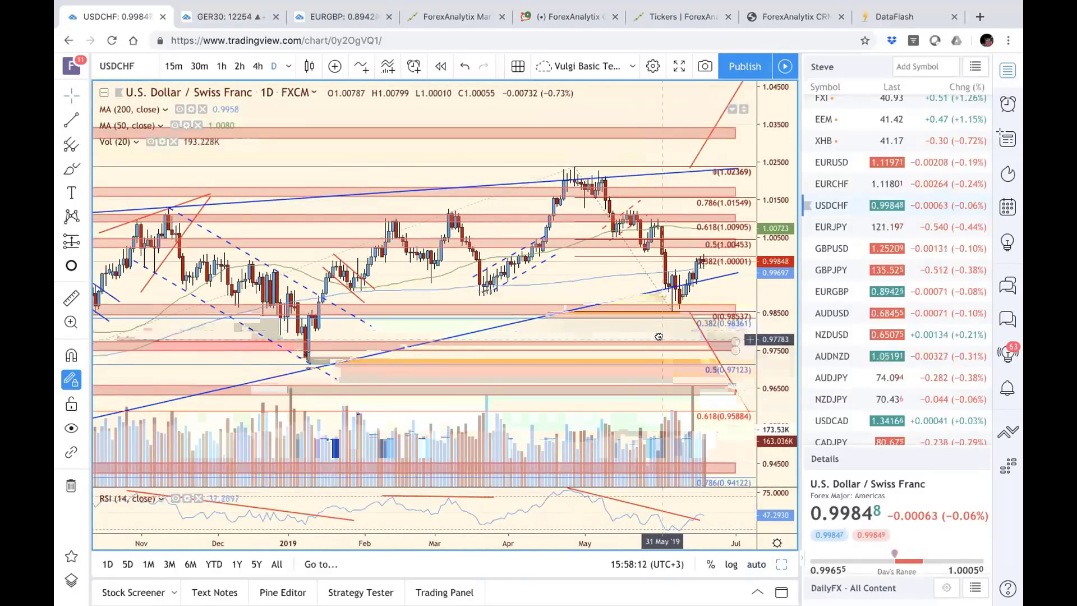
scroll(648, 325, "down", 5)
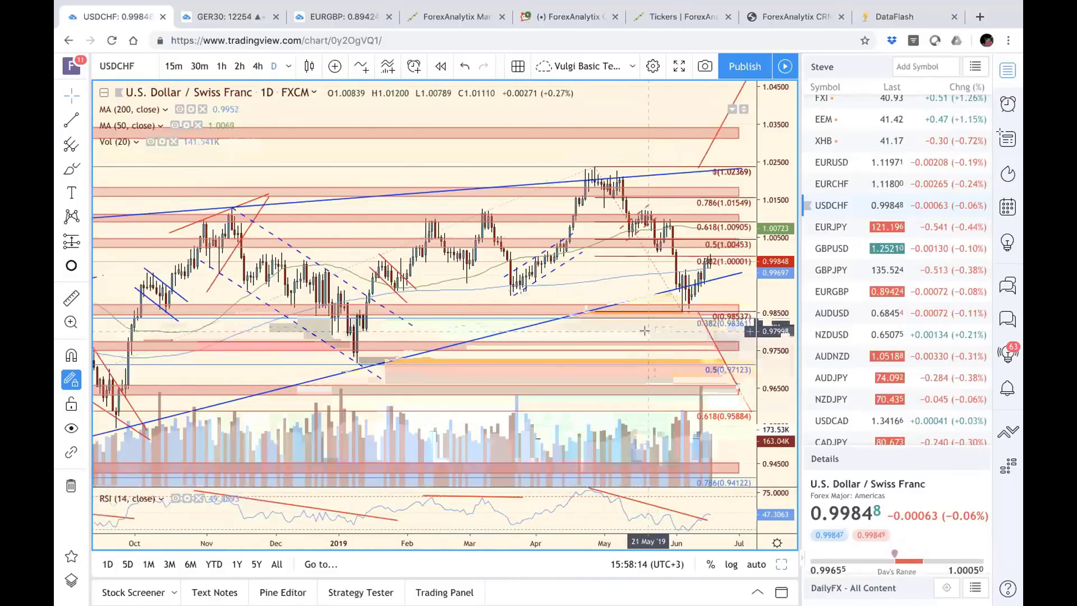
scroll(645, 332, "down", 4)
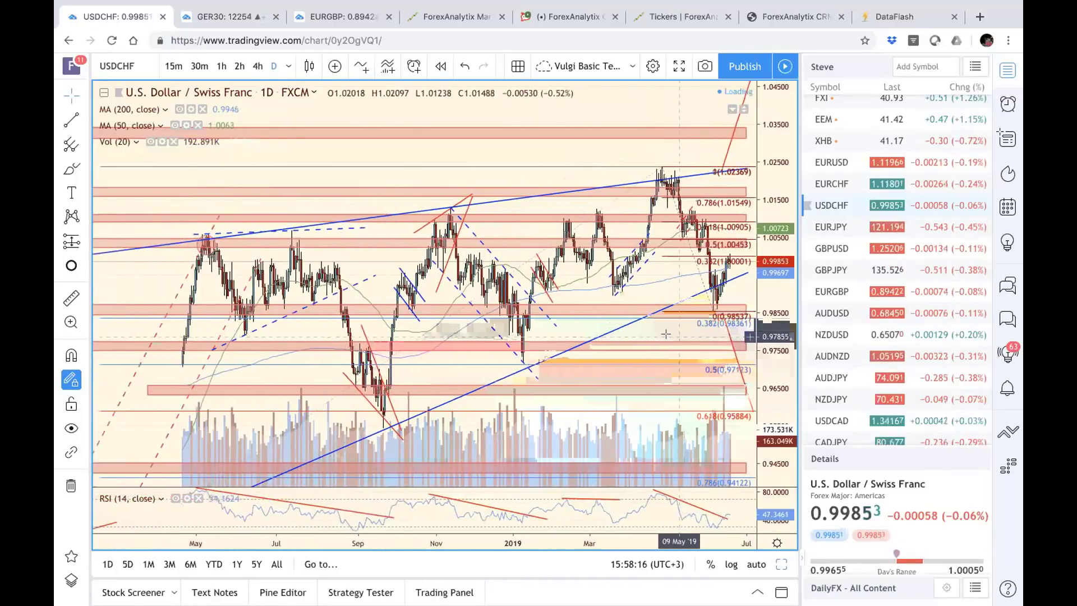
left_click_drag(666, 333, 624, 290)
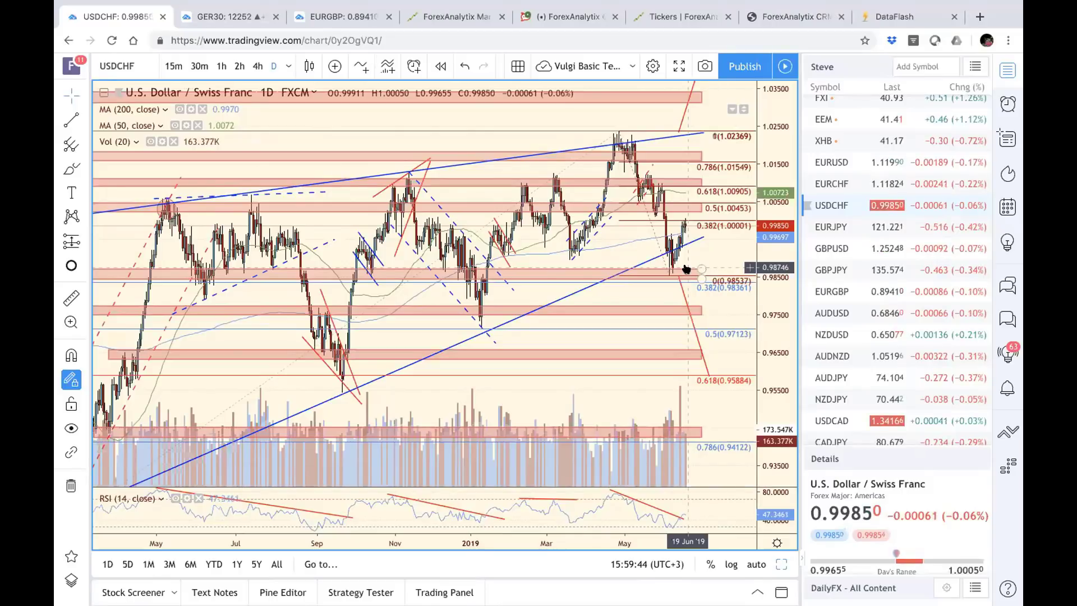
scroll(675, 279, "down", 5)
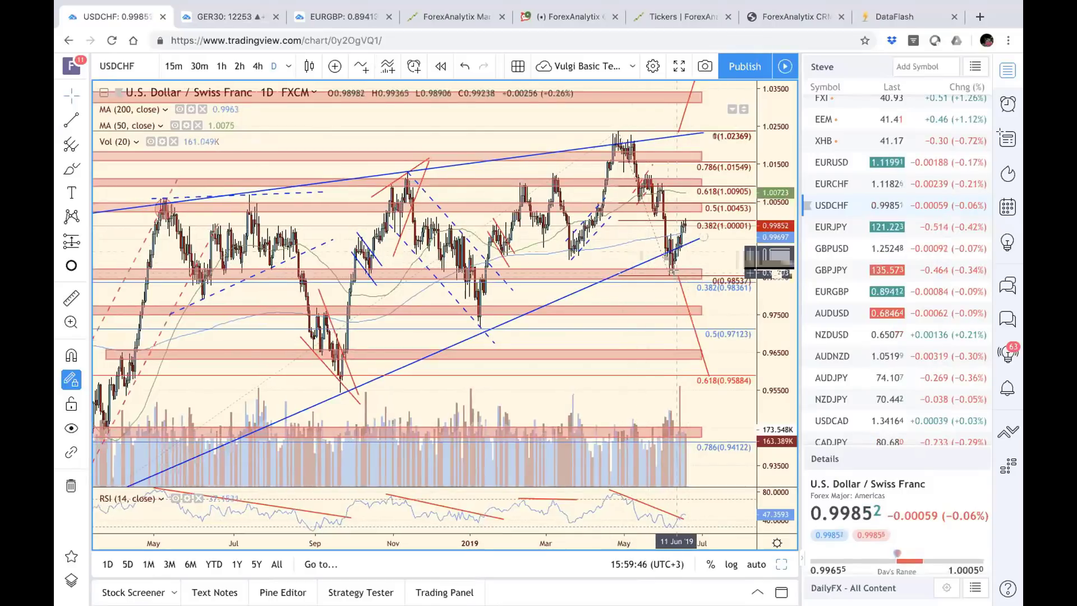
scroll(669, 277, "down", 5)
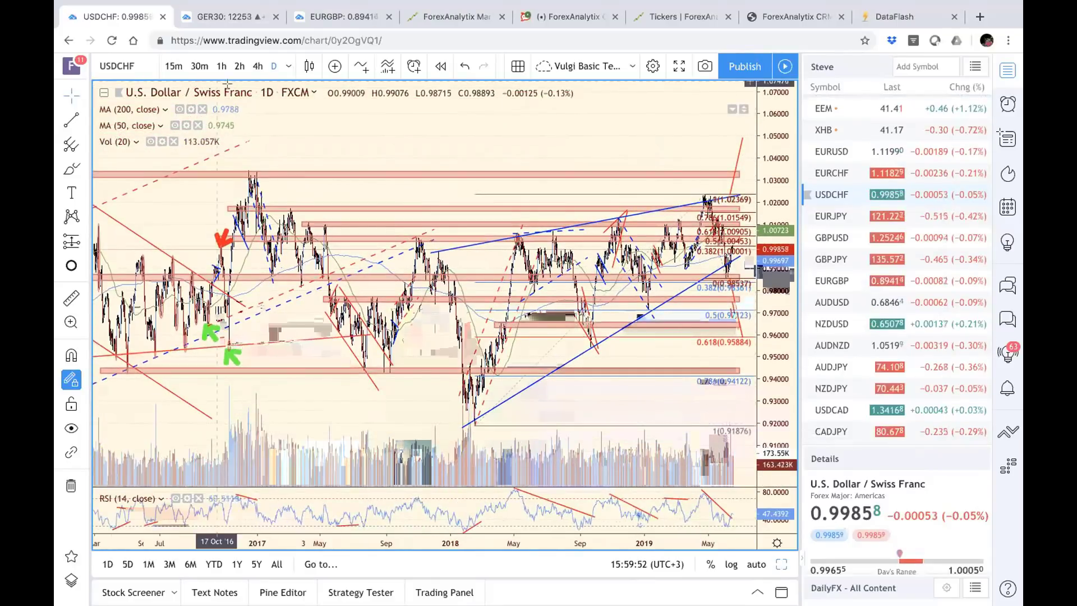
Load the EURCHF chart.
left_click(138, 62)
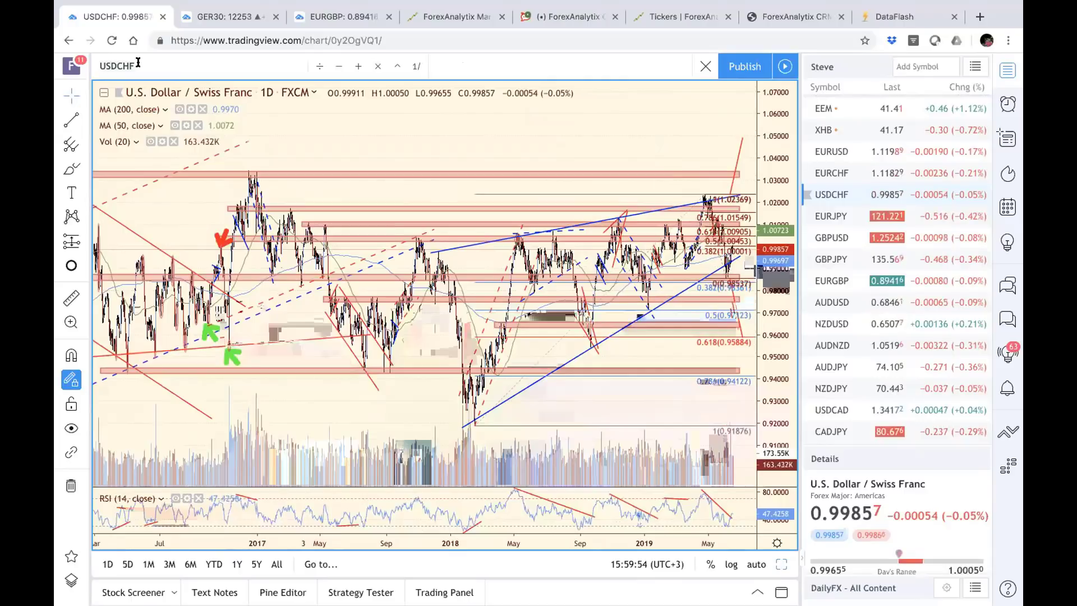
type("EURCHF")
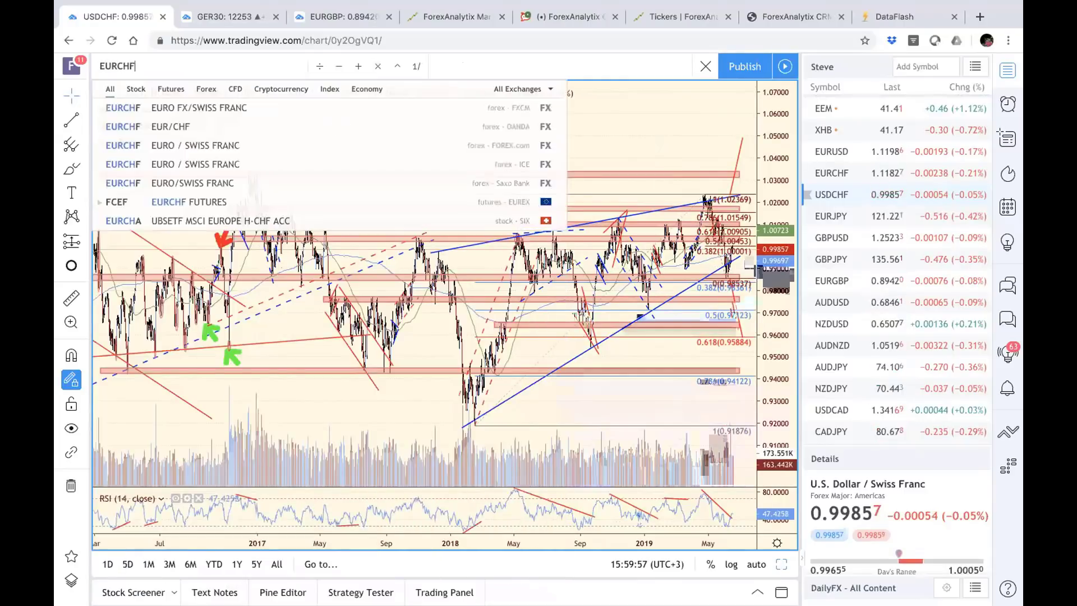
key("Return")
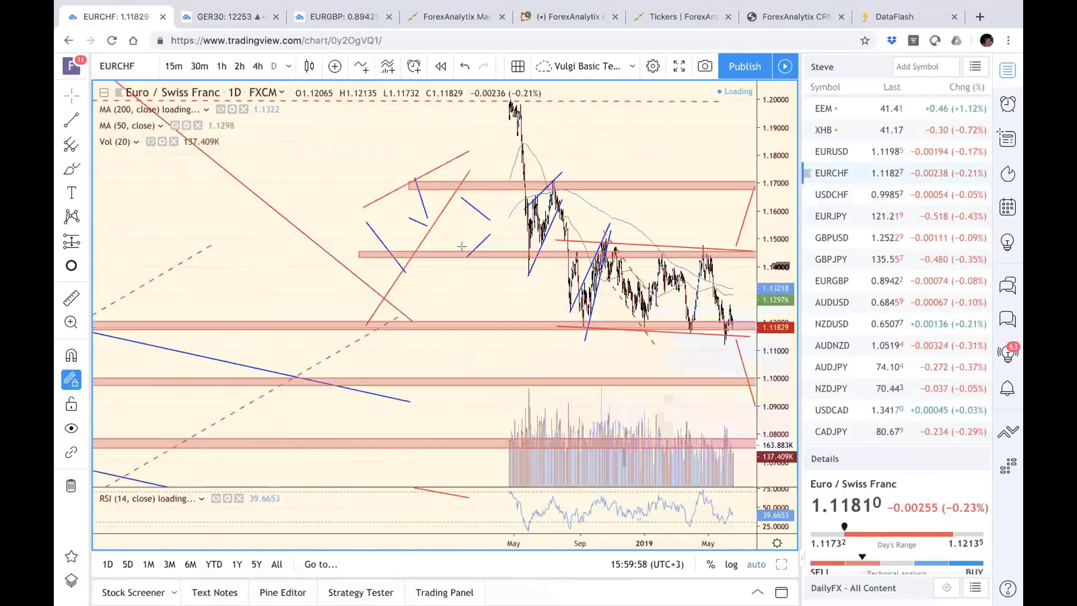
Scroll the EURCHF chart to frame late 2017 through July 2019.
scroll(604, 353, "up", 5)
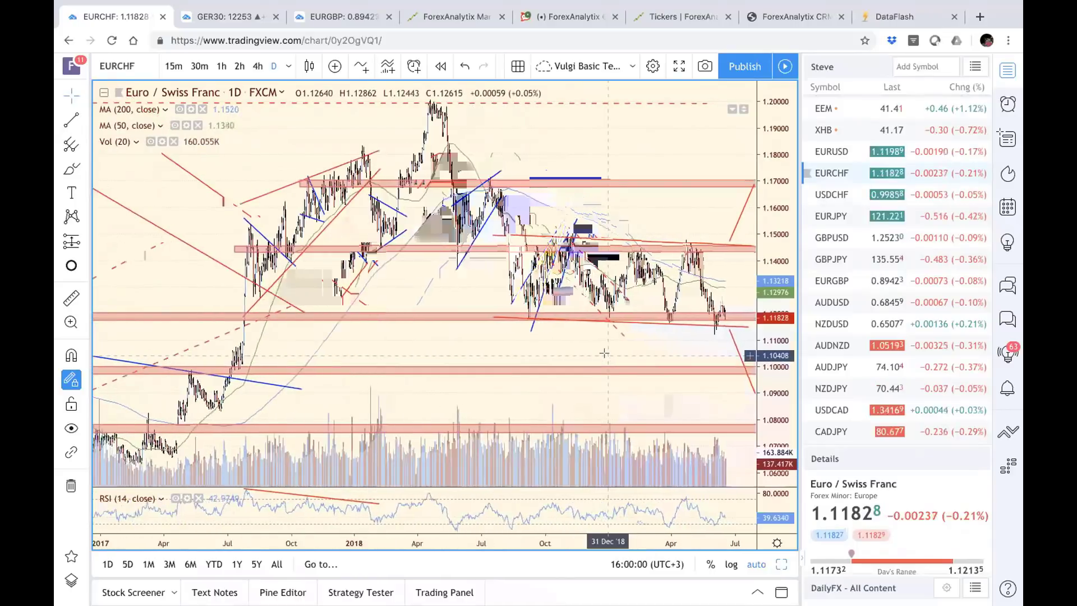
scroll(604, 352, "right", 10)
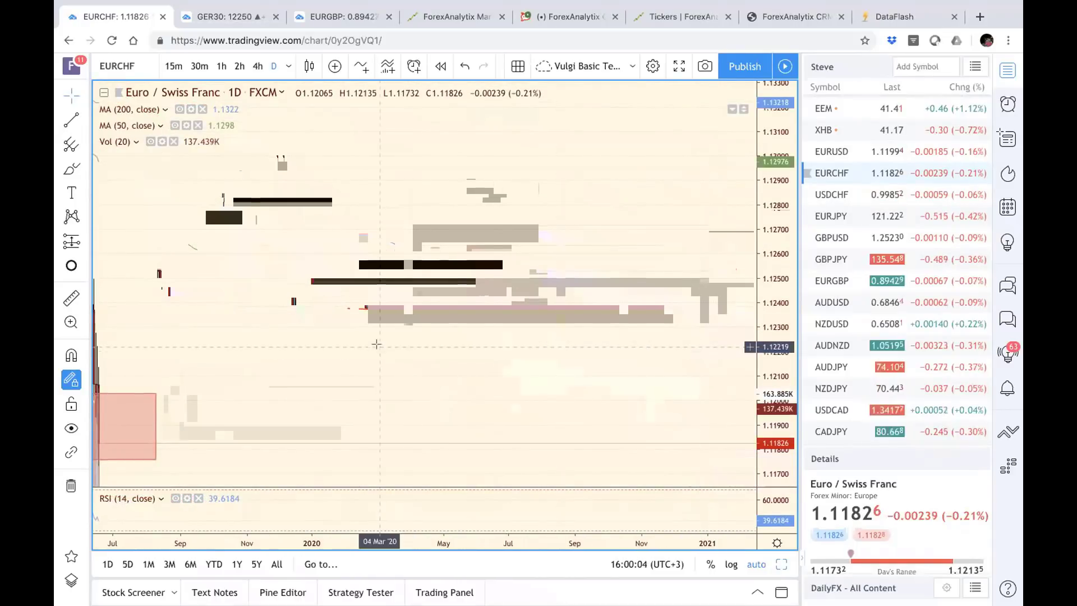
scroll(696, 348, "left", 8)
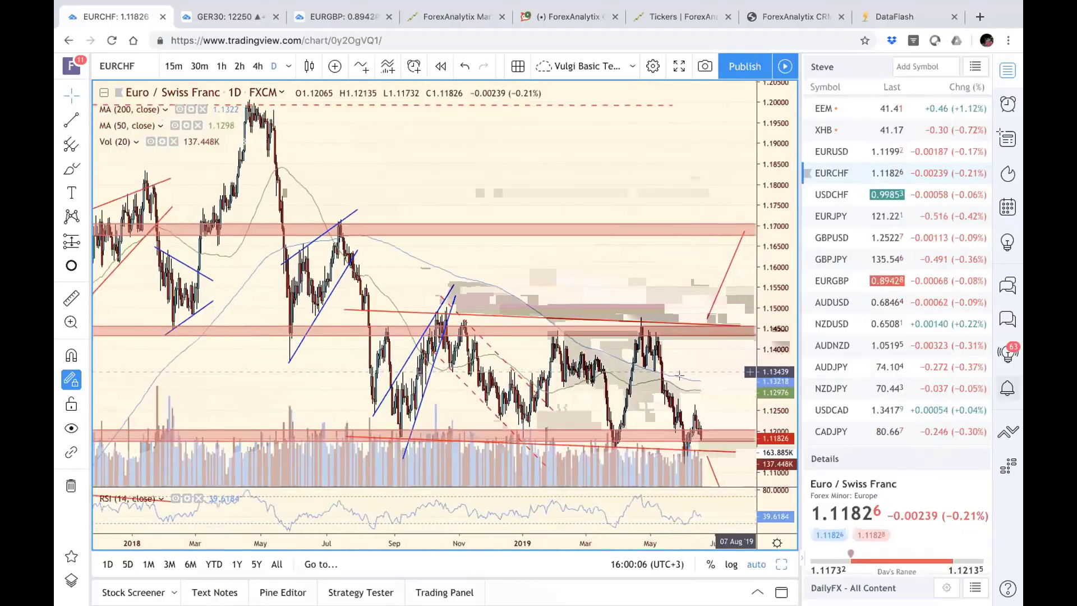
scroll(593, 377, "left", 5)
scroll(653, 384, "down", 2)
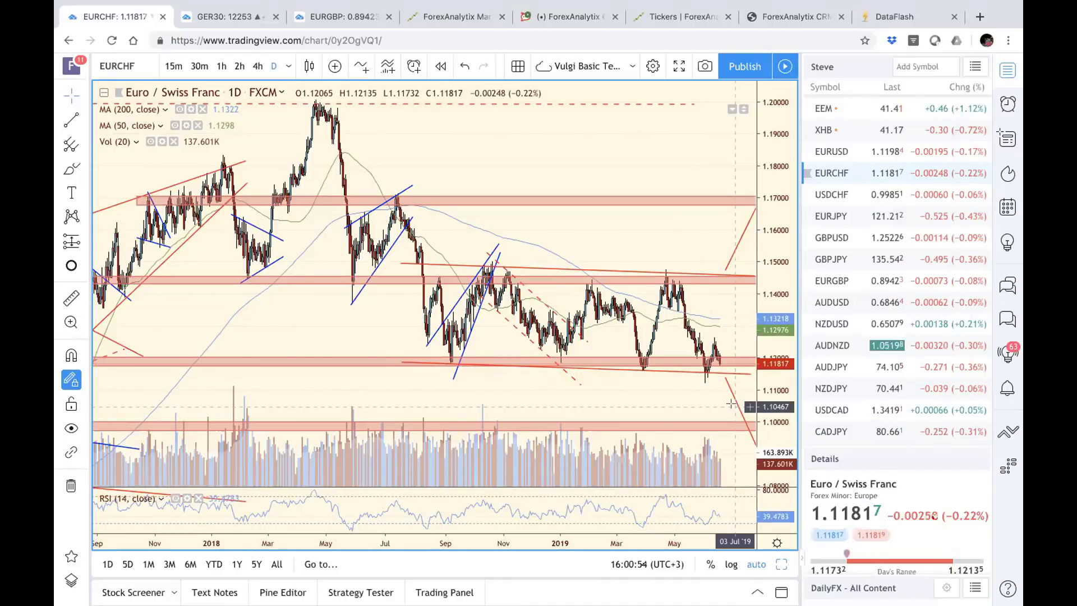
Switch to the other desktop, hide the Mail window, and move to Tweetbot.
key("ctrl+Left")
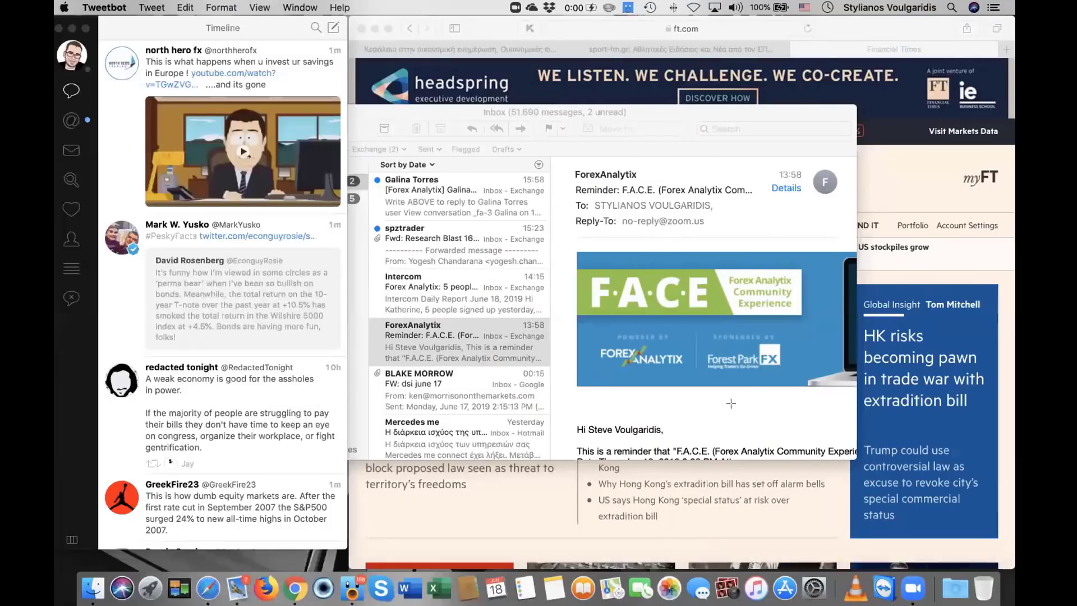
left_click(386, 110)
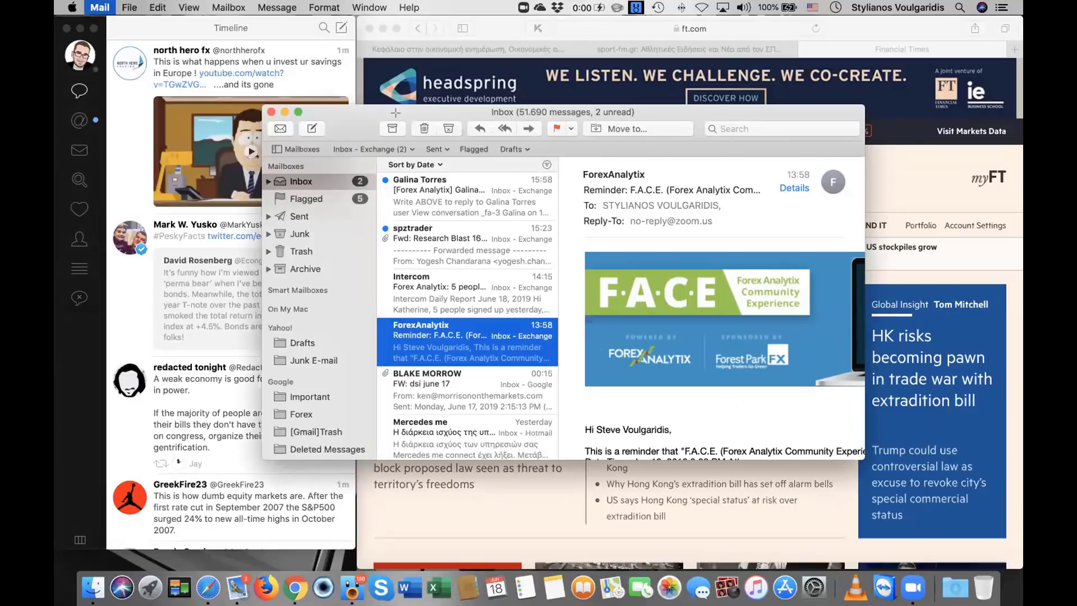
key("super+w")
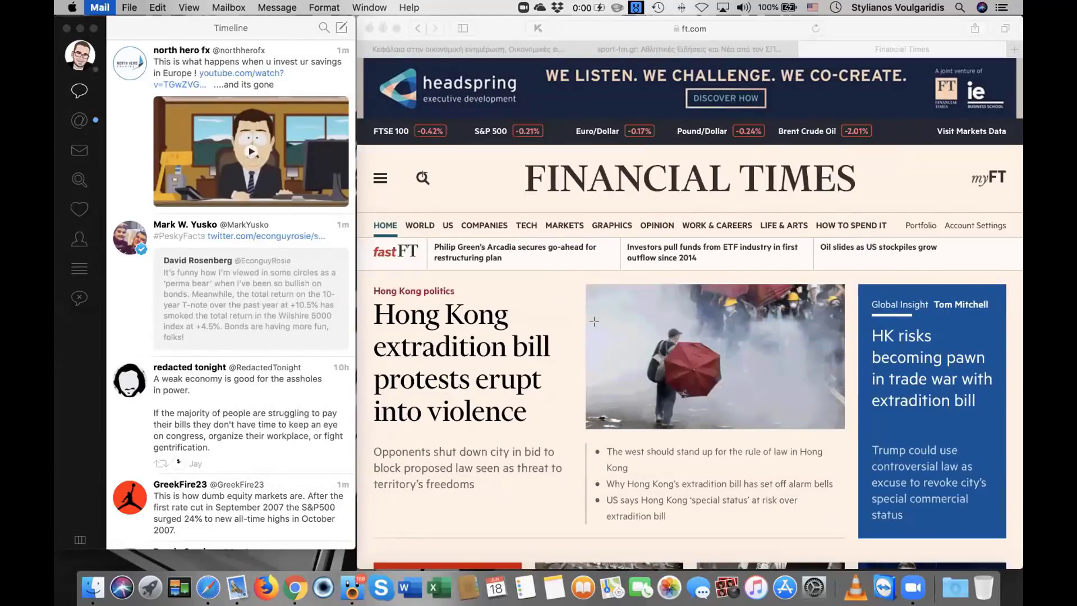
key("super+Tab")
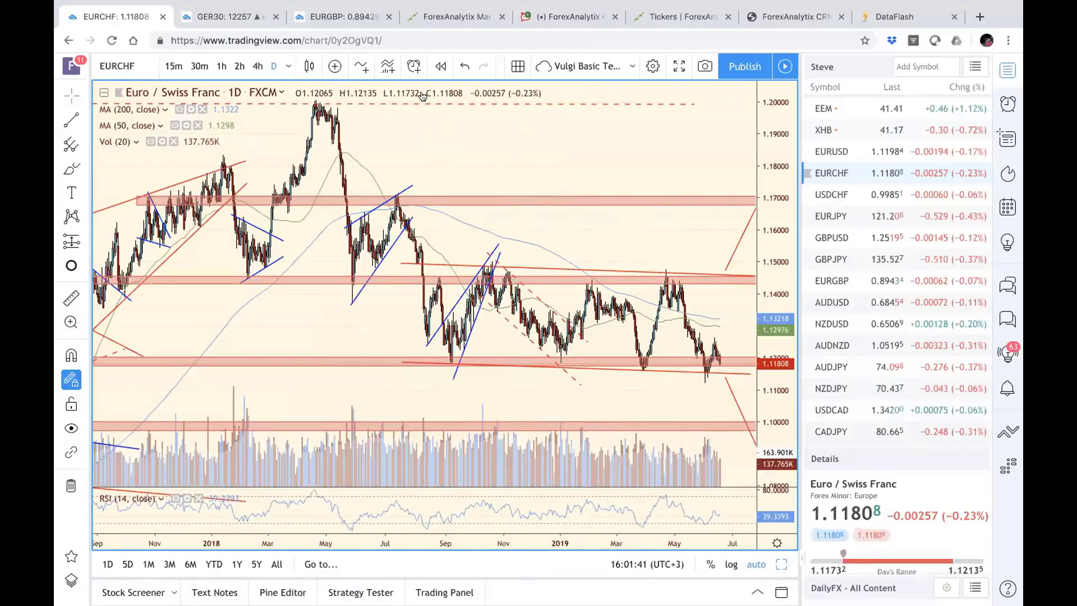
Zoom EURCHF in to November 2018–July 2019, showing price near the 1.118 support.
scroll(622, 321, "up", 8)
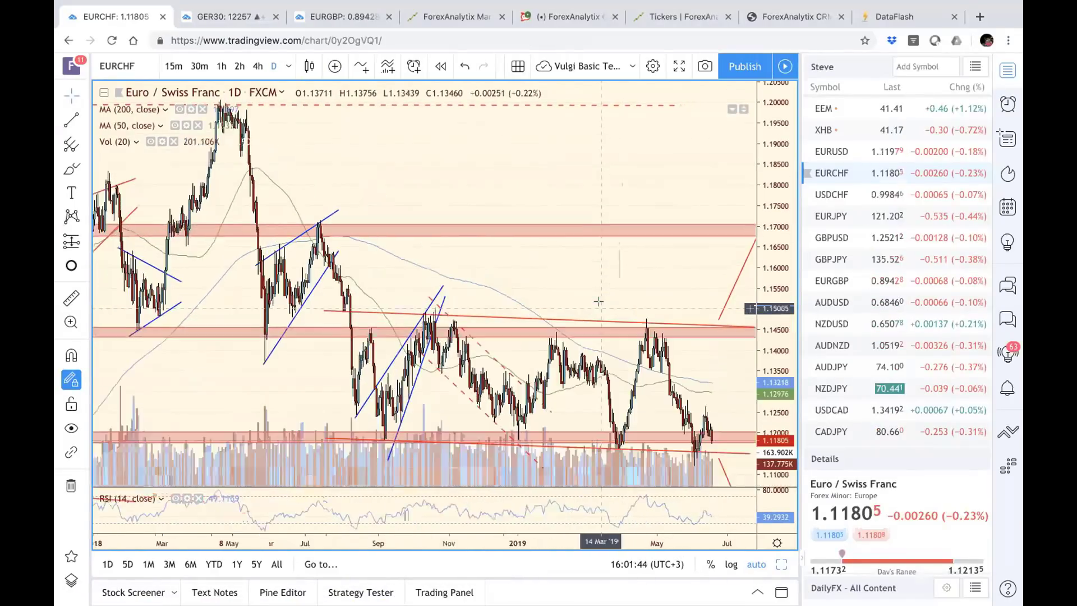
scroll(604, 296, "up", 6)
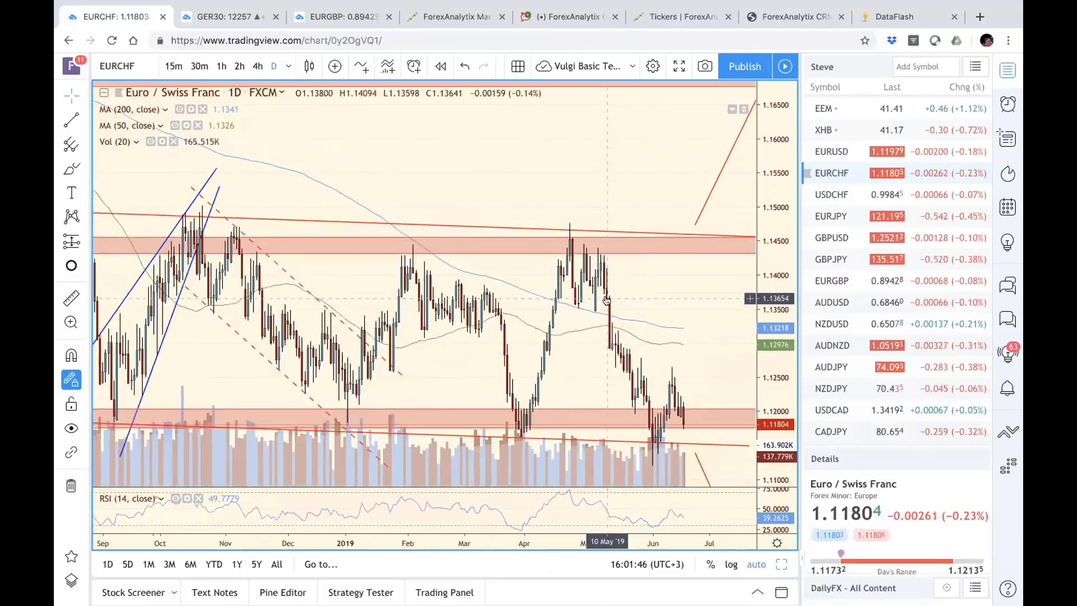
scroll(605, 288, "up", 4)
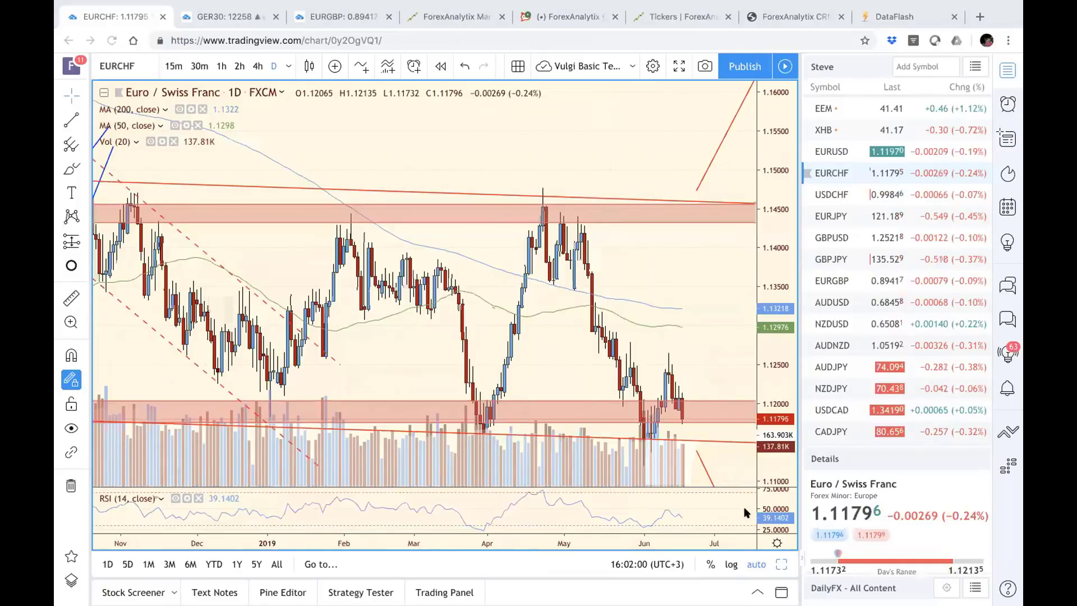
Restore the six-chart grid and switch the USDNOK chart to USDMXN.
left_click(781, 564)
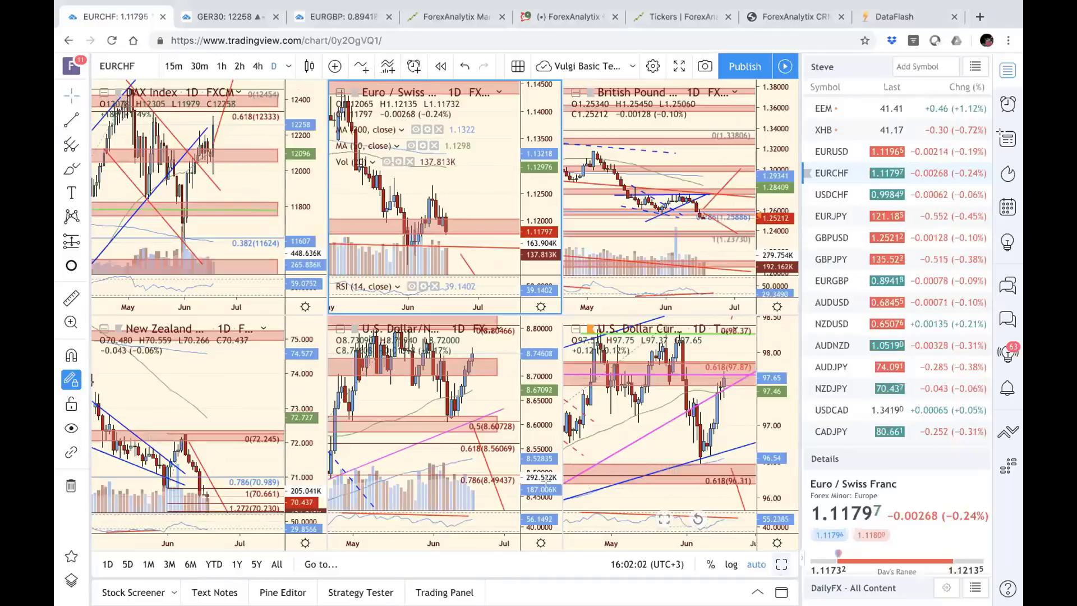
left_click(500, 398)
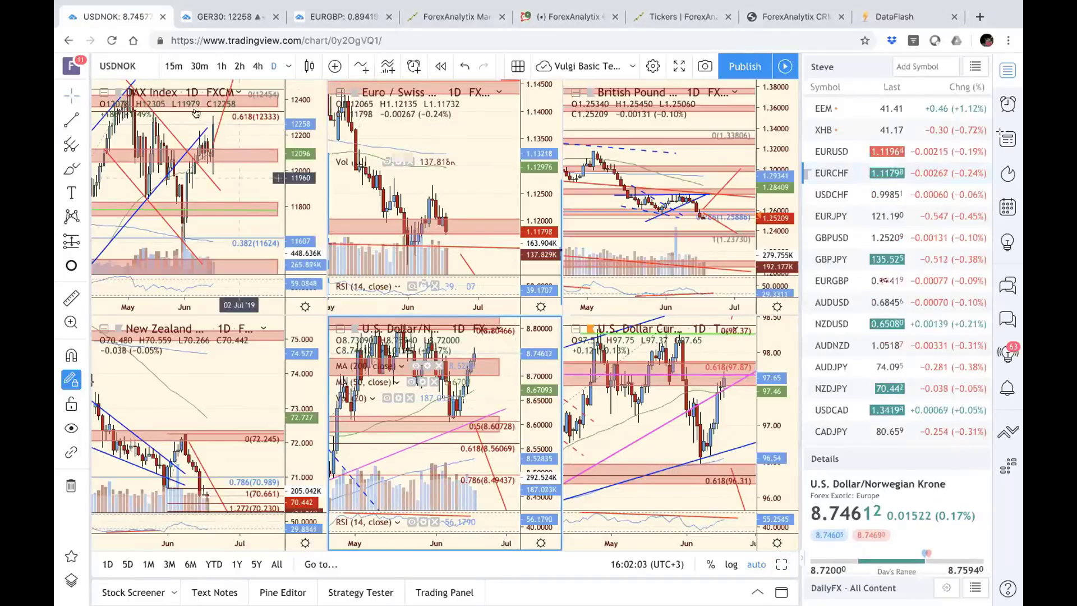
left_click(132, 69)
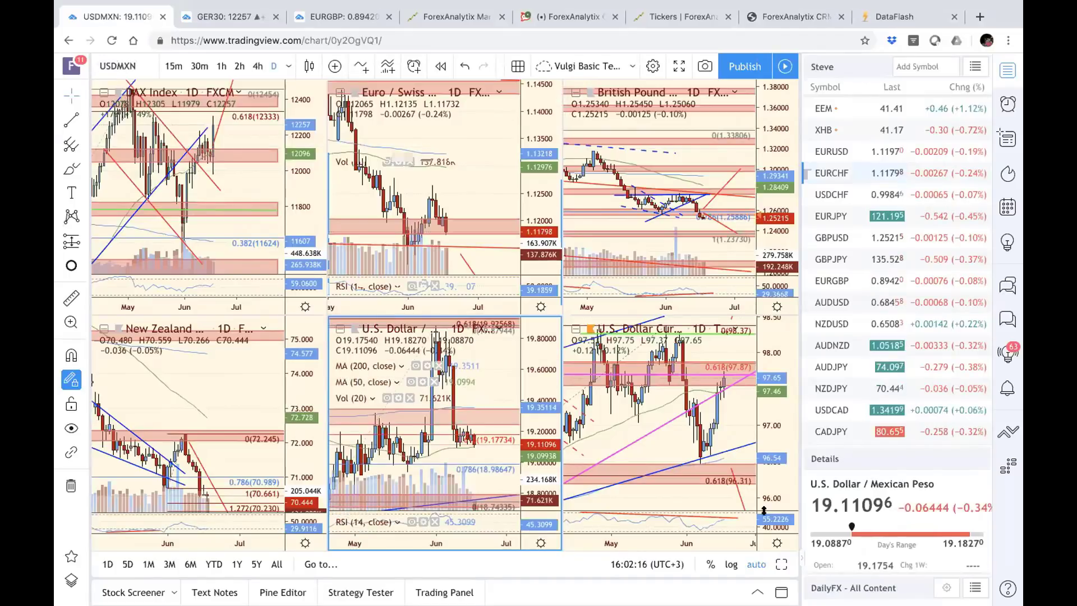
Maximise the USDMXN chart with Alt+Enter, hide the watchlist, and zoom out to late 2016–mid 2019.
key("alt+Return")
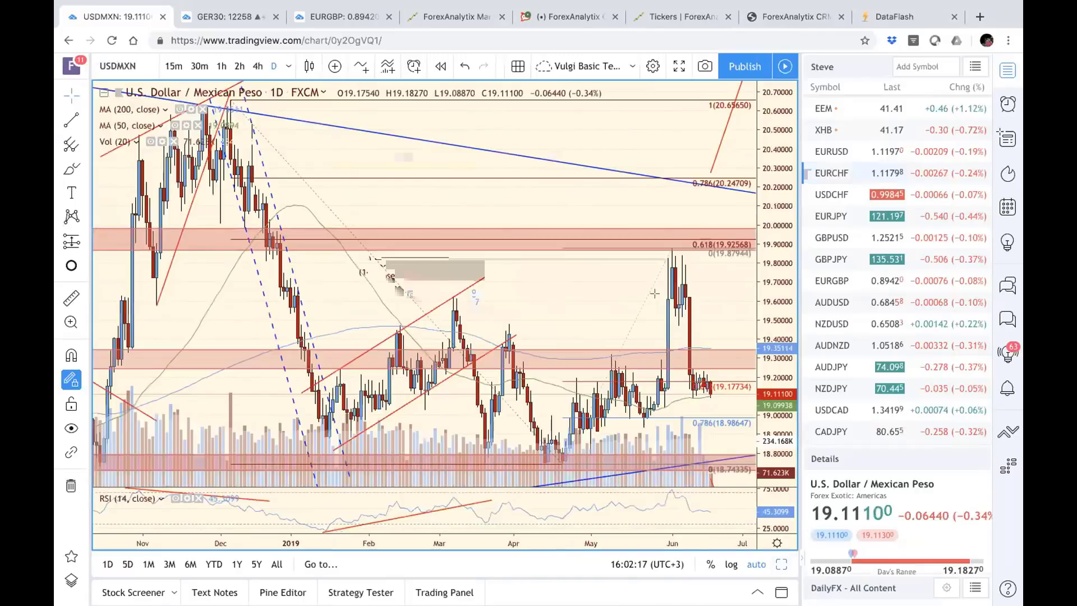
scroll(654, 293, "right", 3)
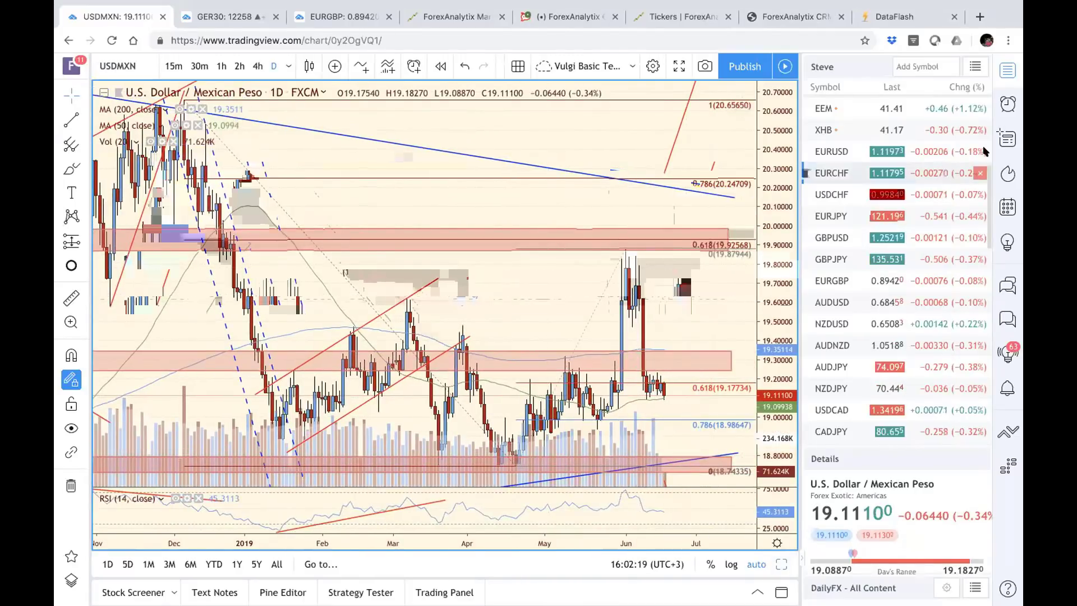
left_click(1008, 70)
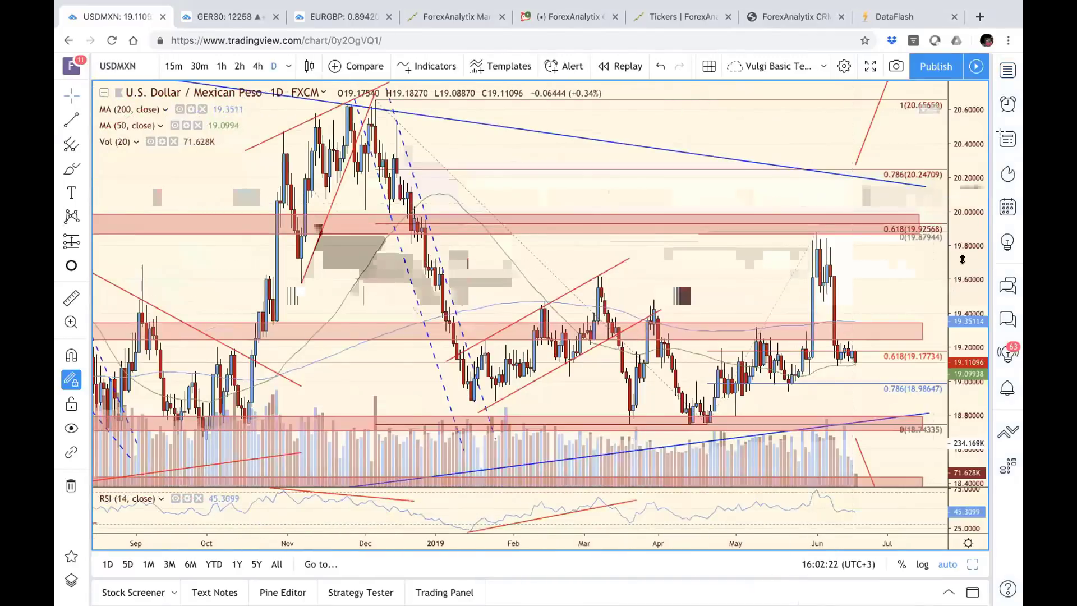
left_click_drag(962, 259, 962, 292)
scroll(746, 354, "down", 3)
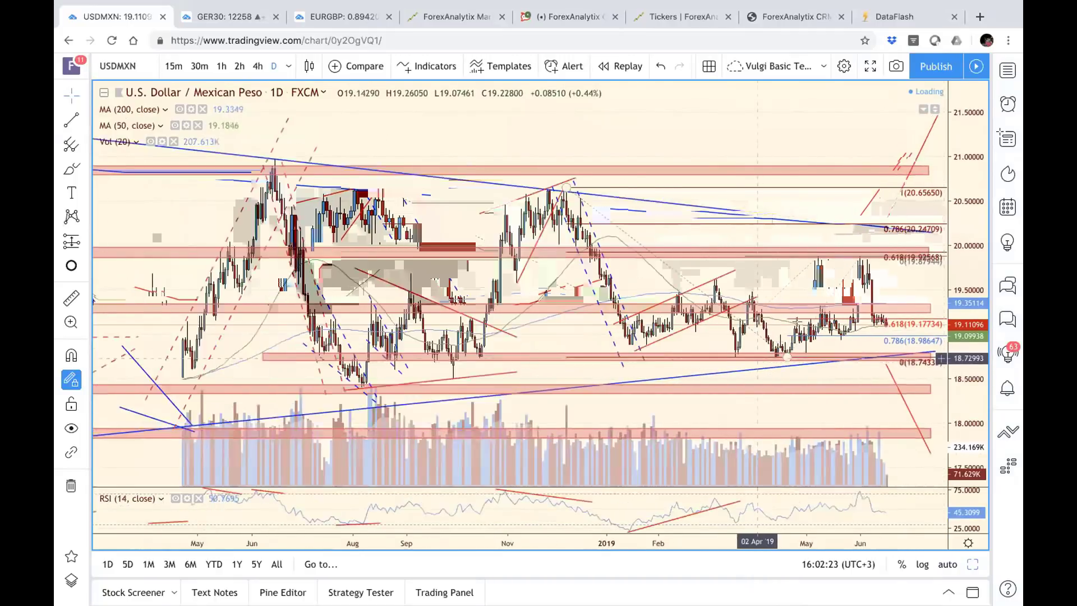
scroll(758, 358, "down", 5)
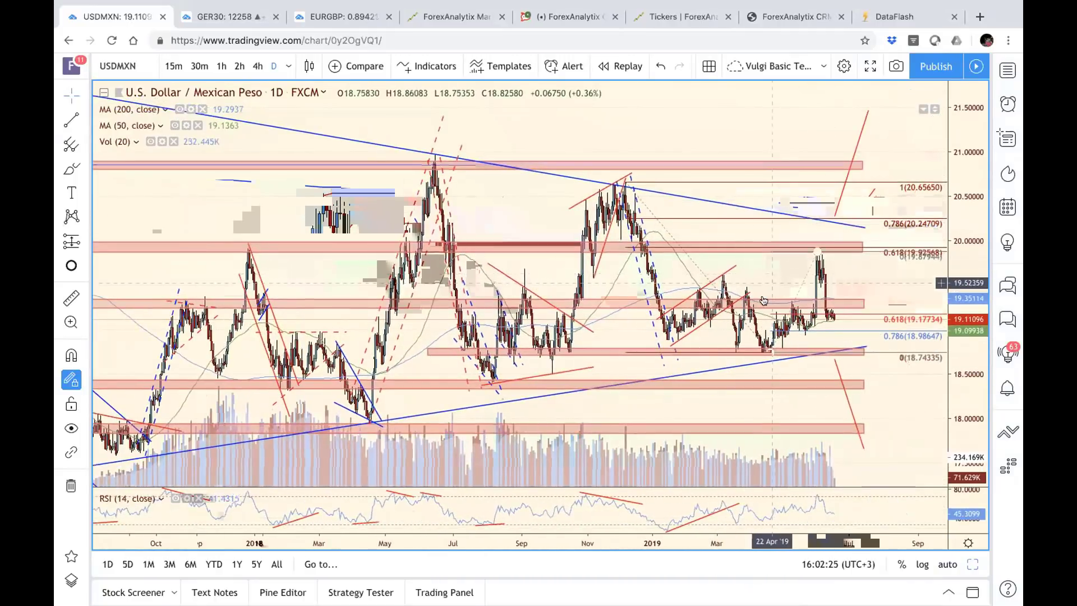
scroll(775, 337, "down", 4)
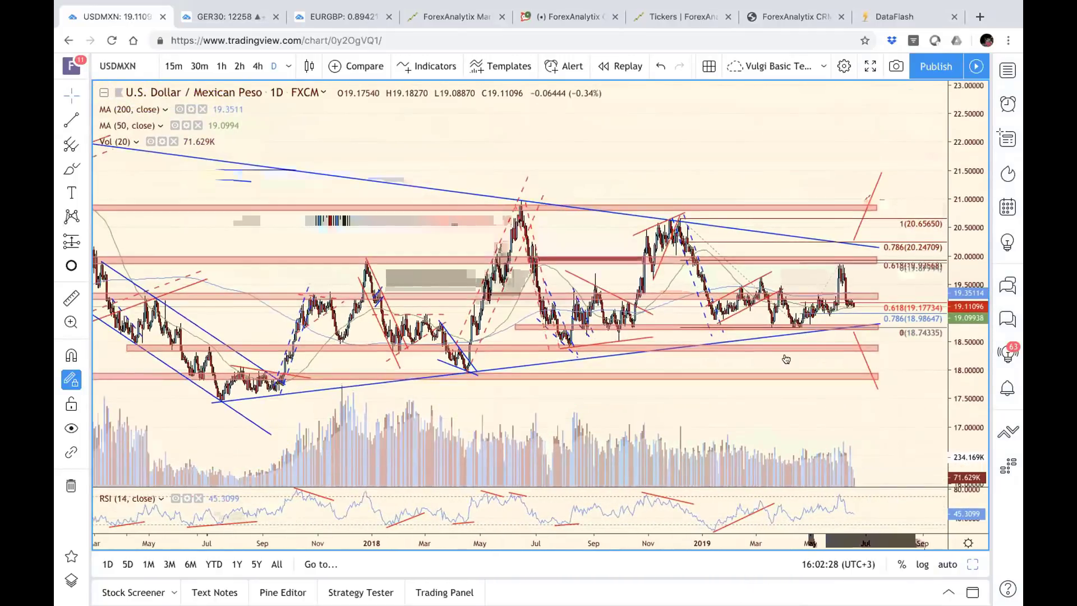
scroll(786, 359, "down", 5)
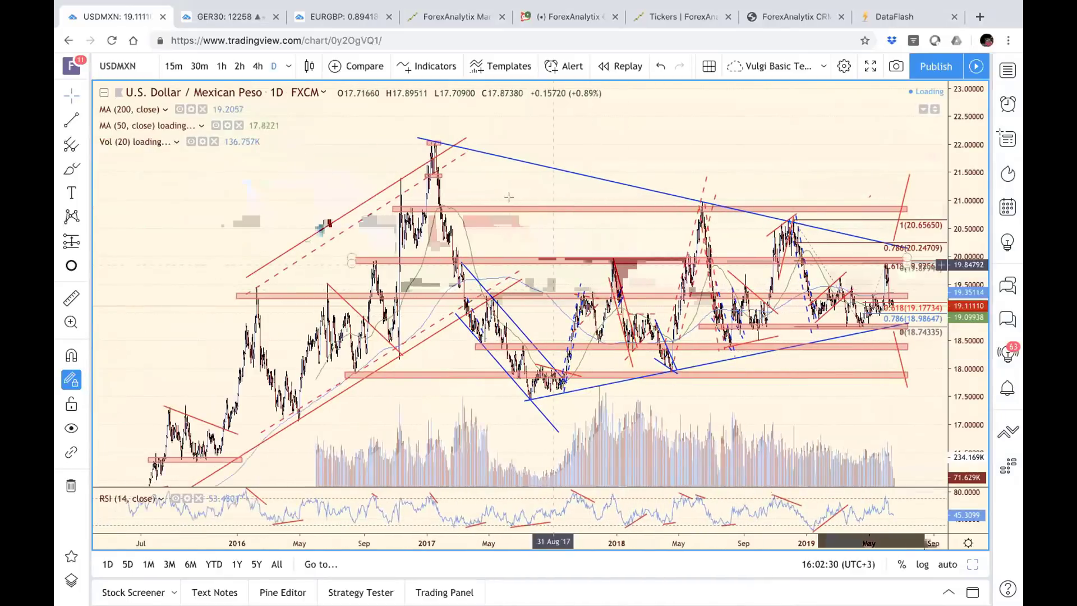
scroll(427, 185, "up", 4)
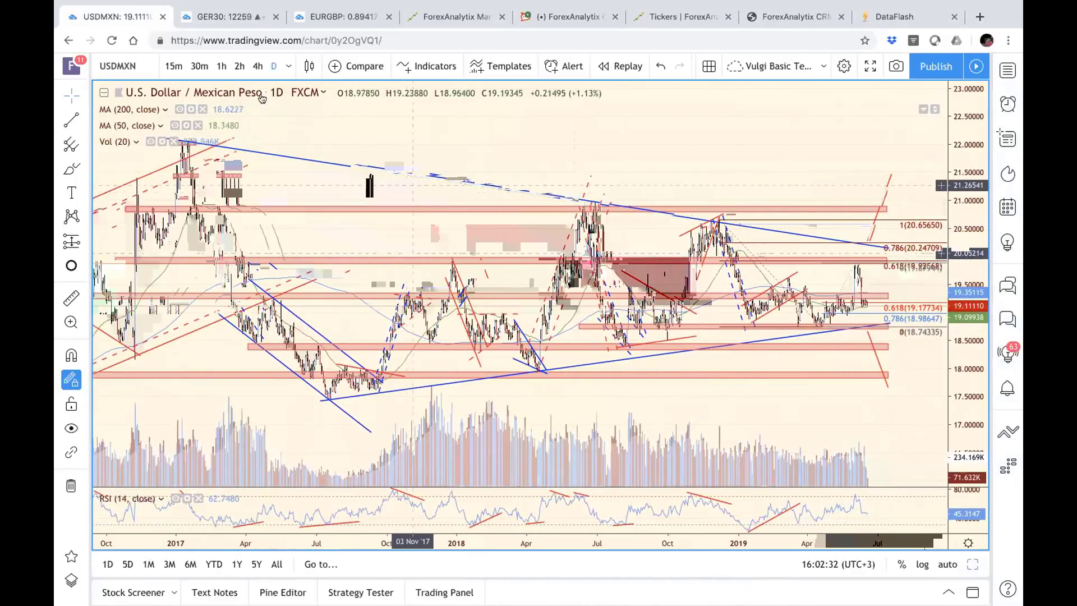
left_click(144, 60)
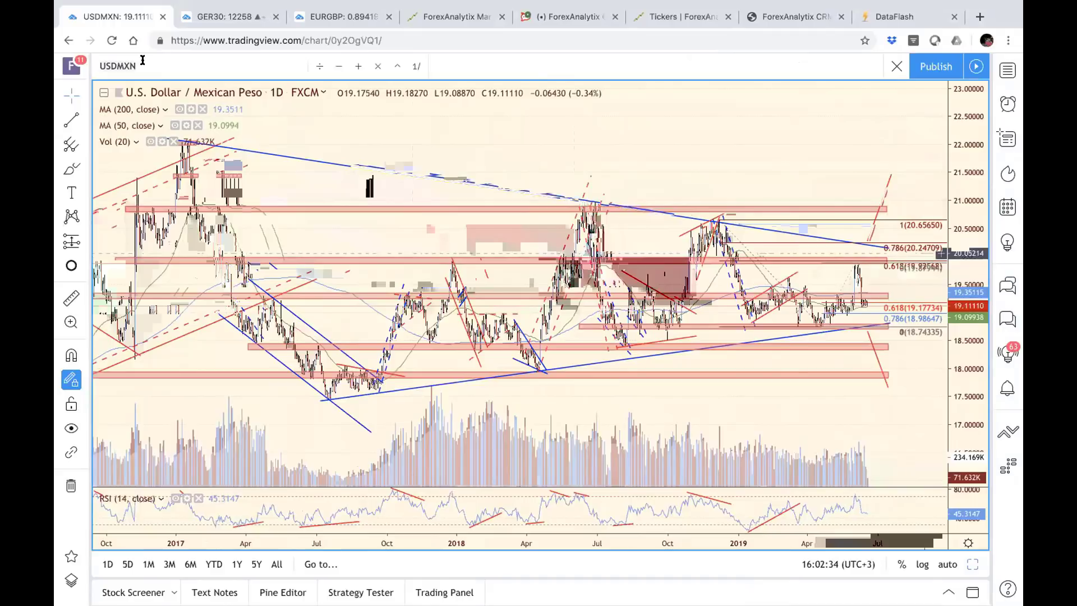
Change the symbol from USDMXN to USDBRL.
key("BackSpace")
key("BackSpace")
key("BackSpace")
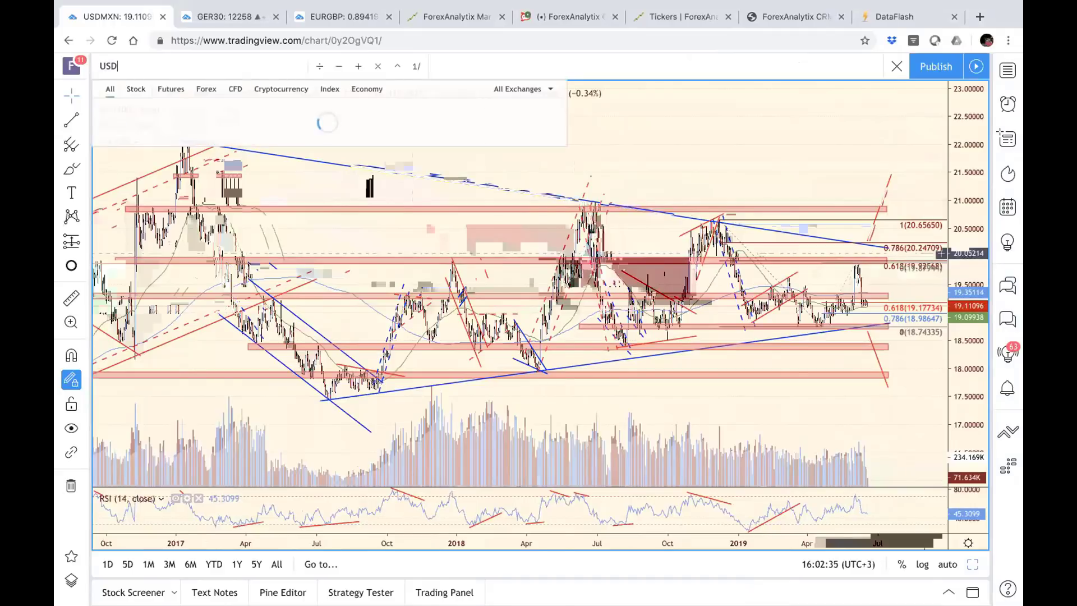
type("BRL")
key("Return")
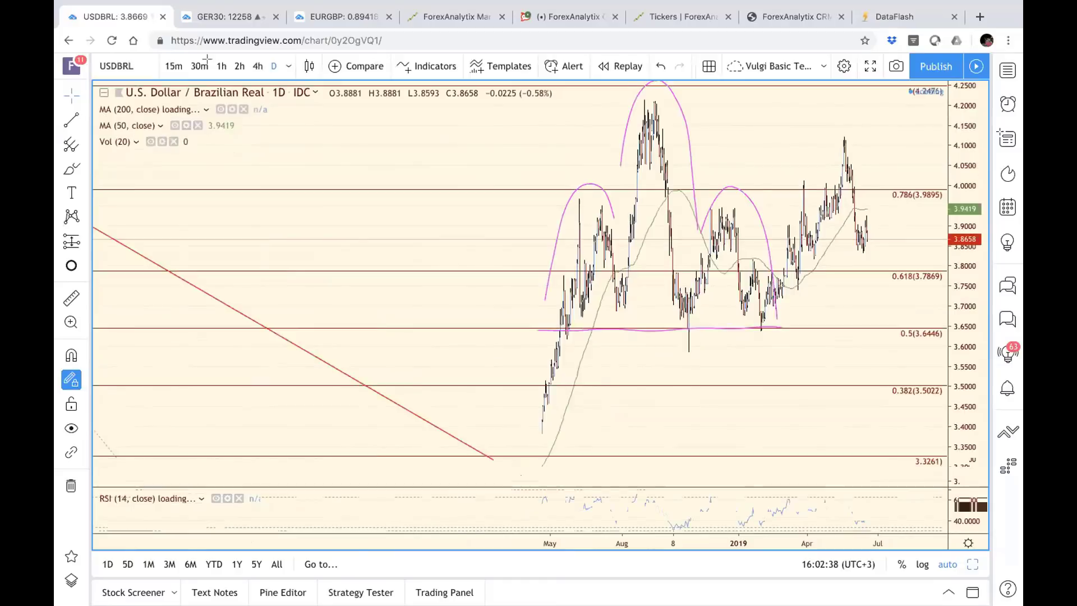
Delete the tall middle magenta arc of the head-and-shoulders drawing.
scroll(748, 238, "down", 3)
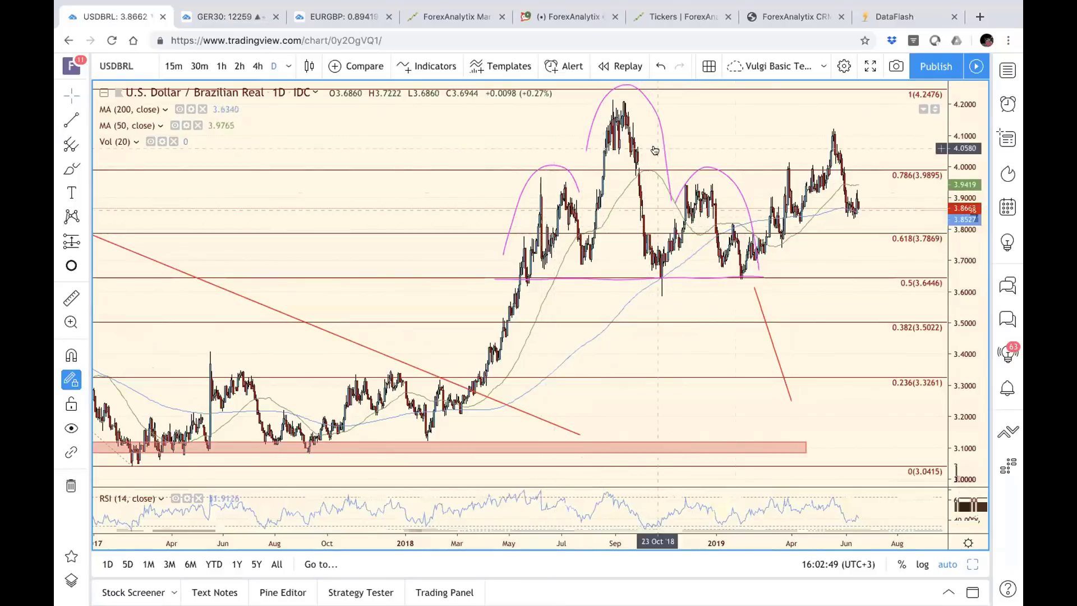
left_click(662, 131)
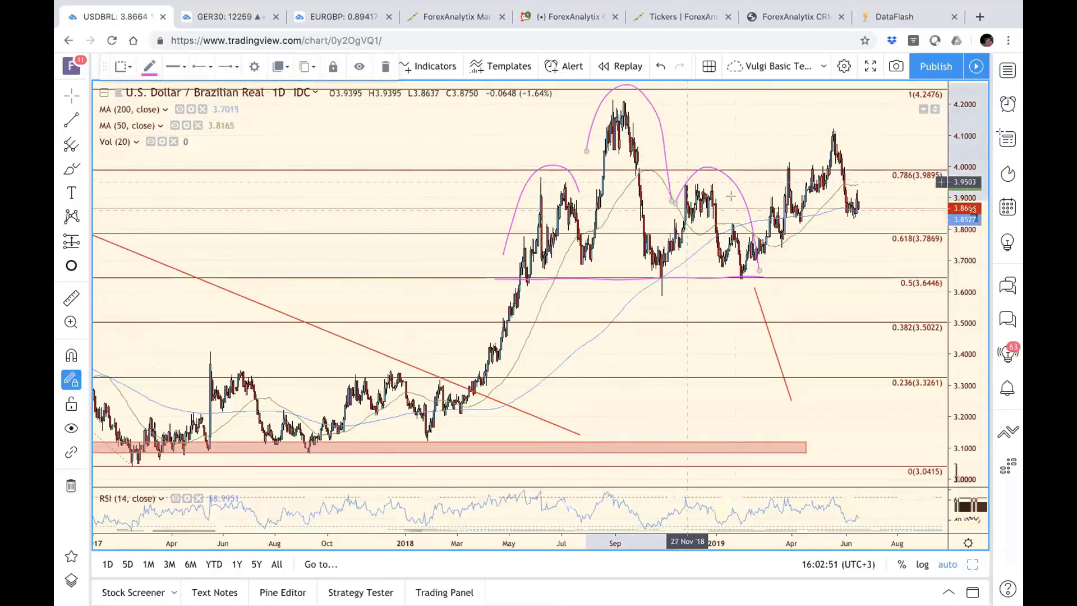
left_click(730, 175)
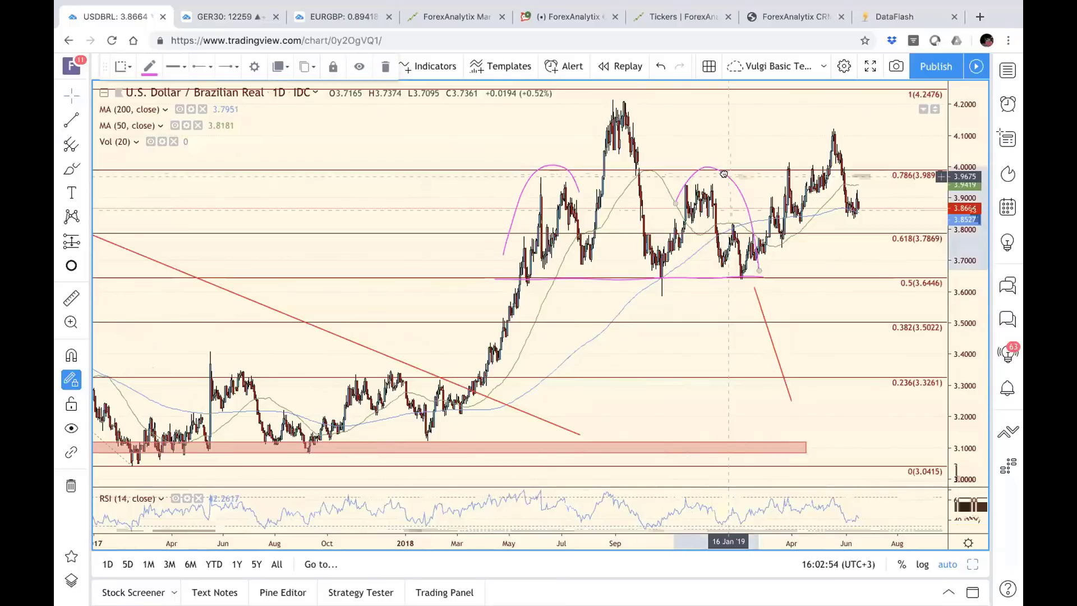
Delete the left magenta arc and the horizontal magenta neckline.
left_click(541, 169)
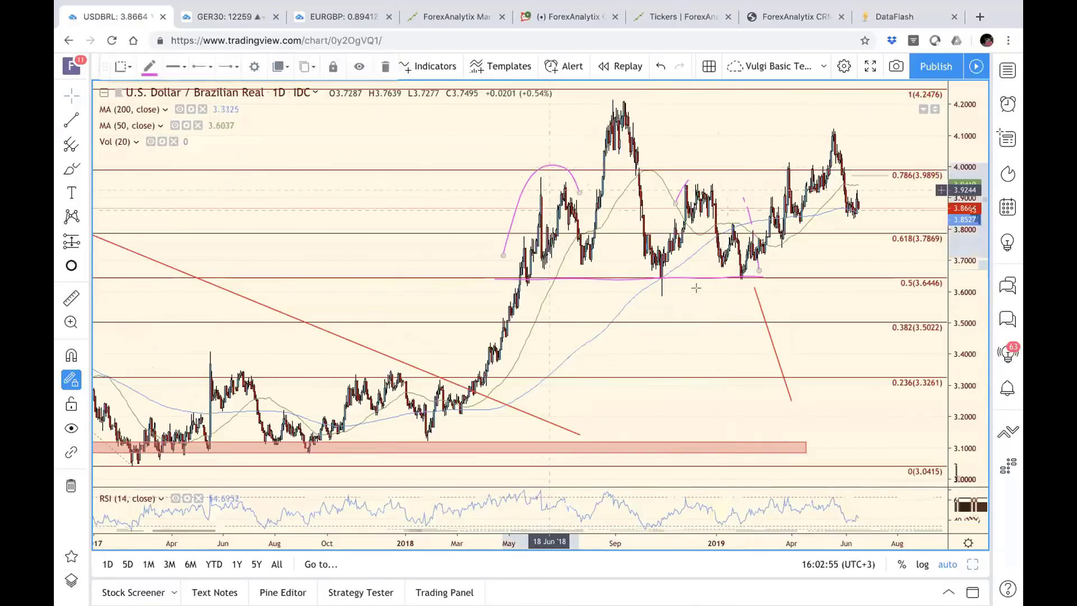
key("Delete")
left_click(606, 283)
key("Delete")
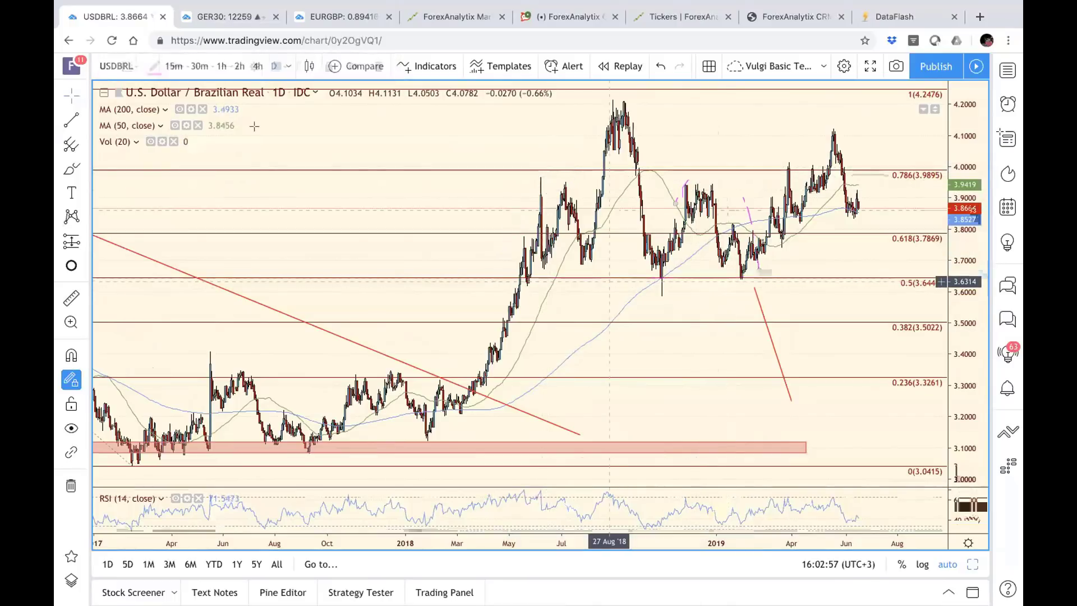
Draw the triangle: a falling upper line from the September 2018 high, a rising lower line from 3.52.
left_click(579, 93)
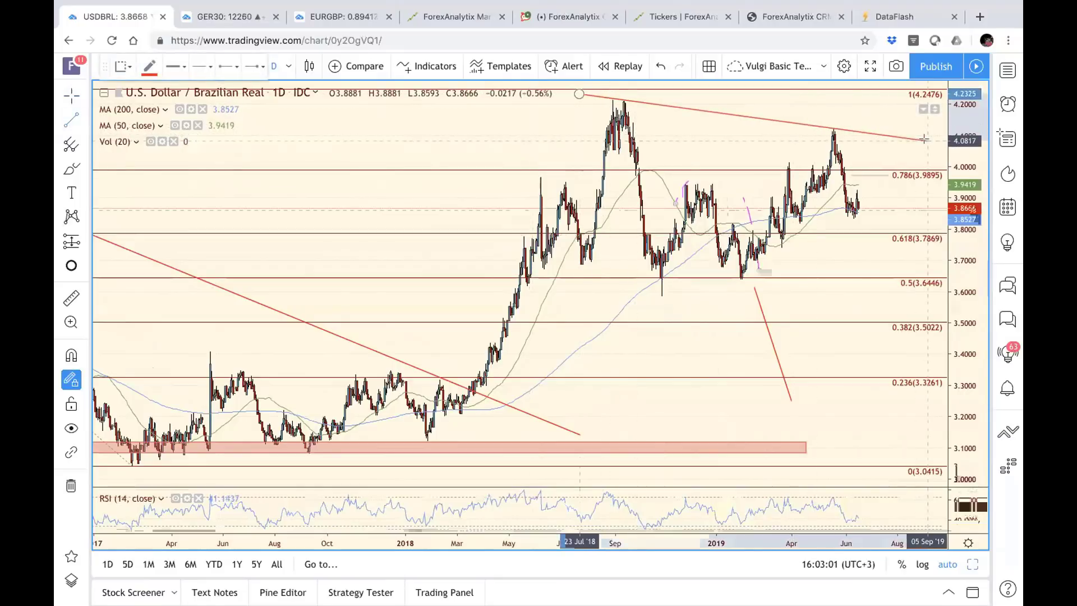
left_click(927, 141)
left_click(593, 316)
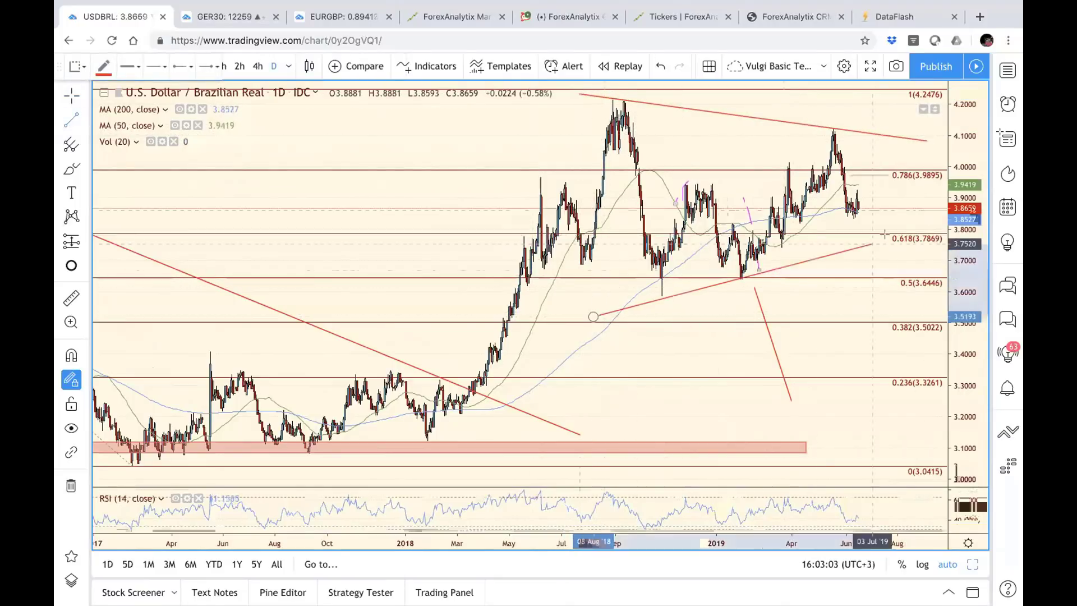
left_click(925, 239)
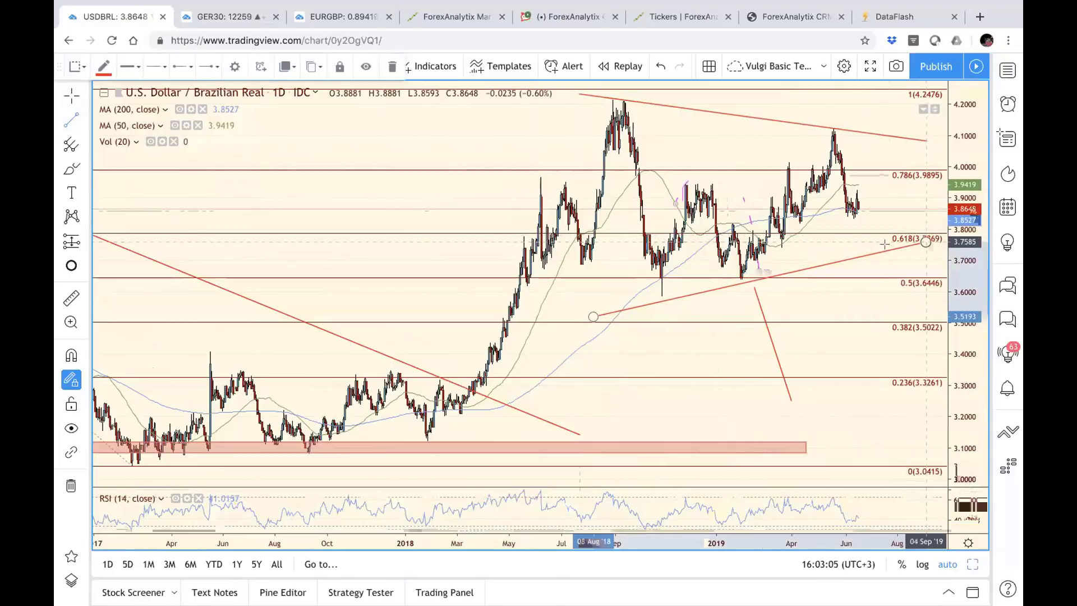
left_click_drag(587, 314, 573, 314)
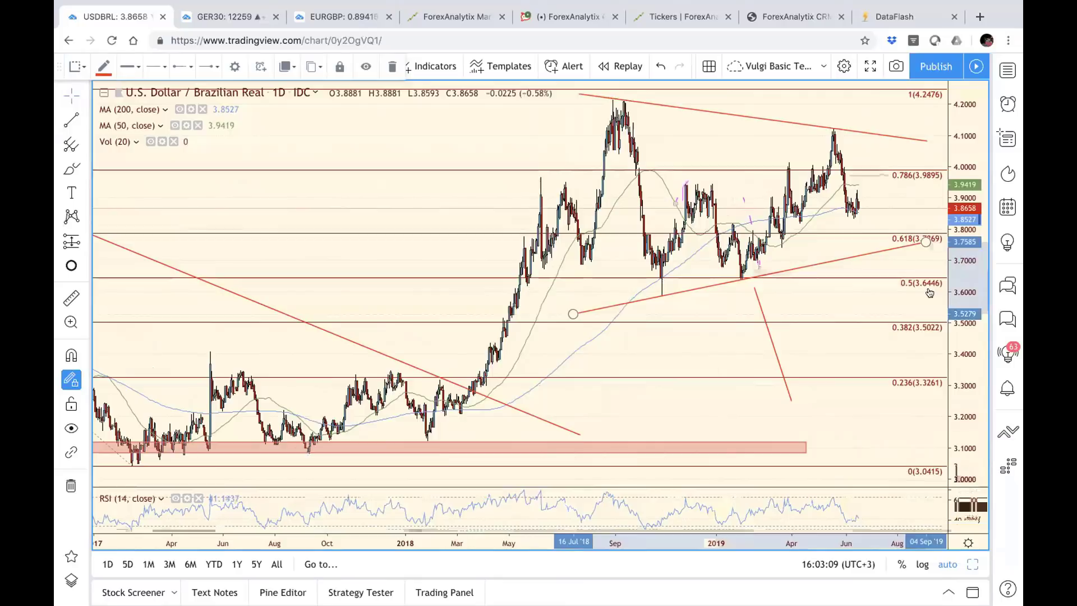
Rescale prices to 2.6–4.6, extend the pink support zone right, and reposition the red downward projection.
left_click_drag(960, 180, 913, 346)
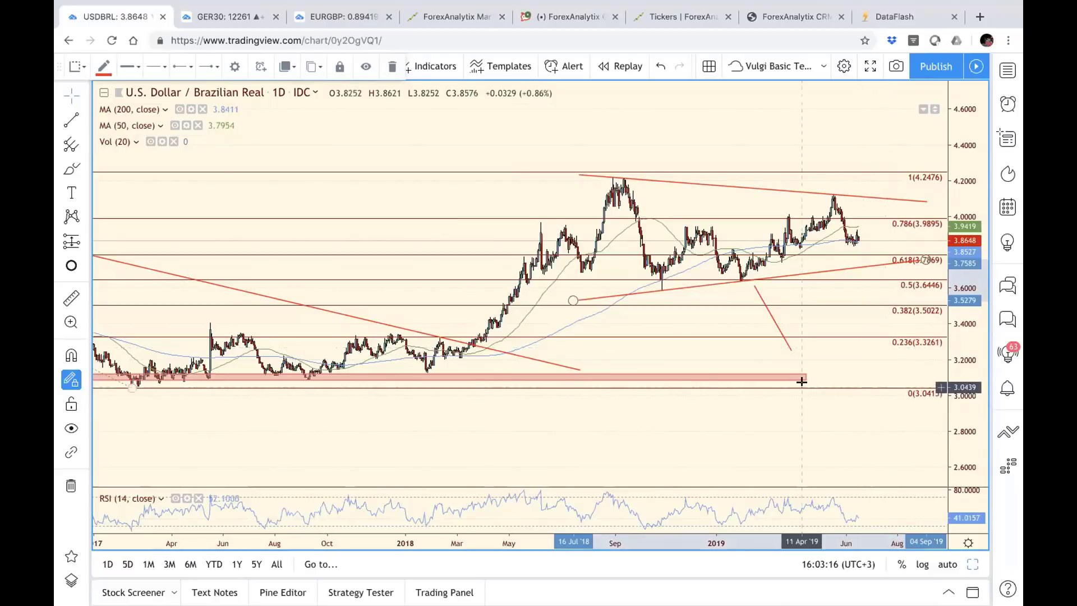
left_click_drag(804, 380, 923, 374)
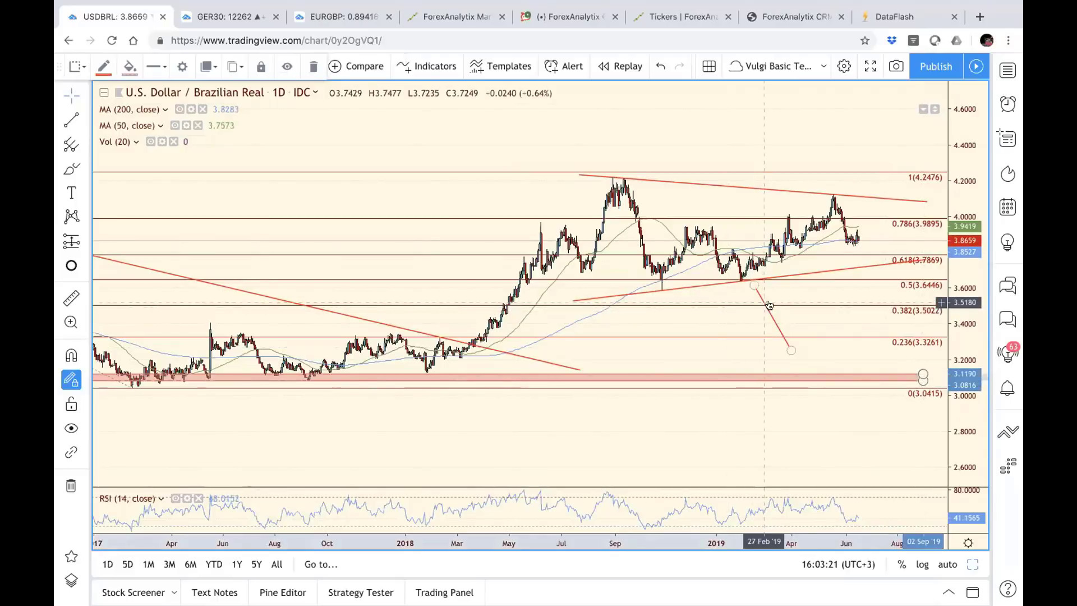
left_click_drag(760, 302, 886, 288)
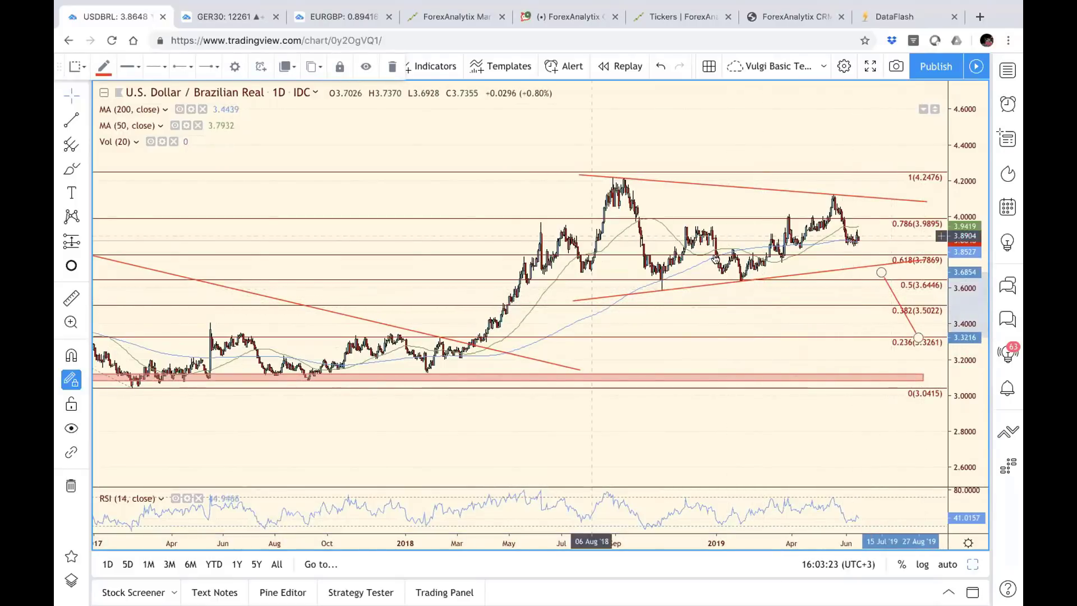
Draw an upward projection line from the triangle's upper edge to about 4.49.
left_click(65, 118)
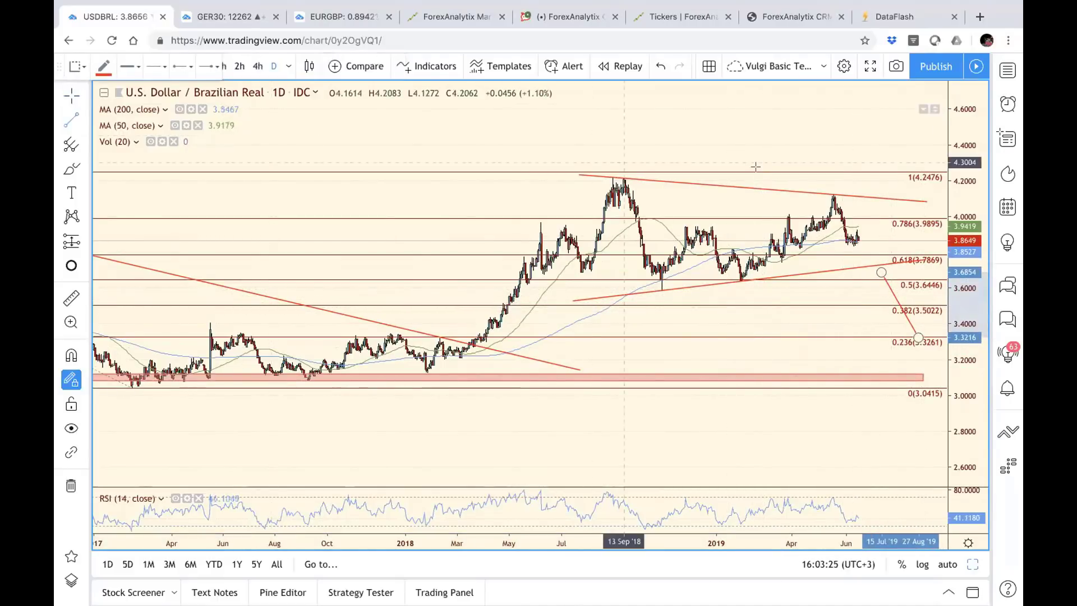
left_click(883, 193)
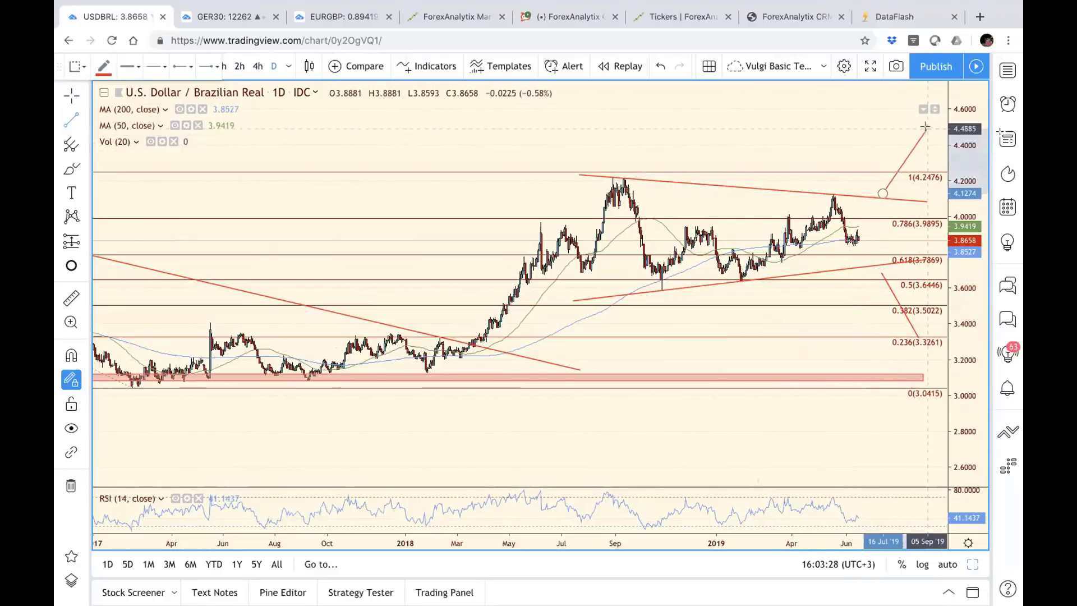
left_click(916, 135)
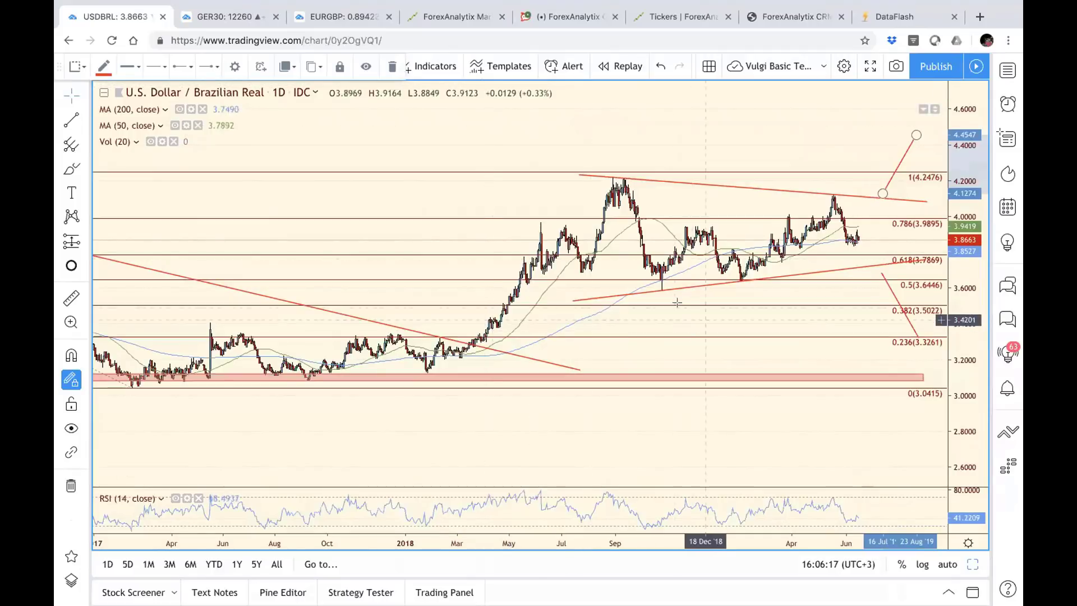
Auto-scale the USDBRL chart, zoom in, and pan toward the latest candles.
left_click(956, 563)
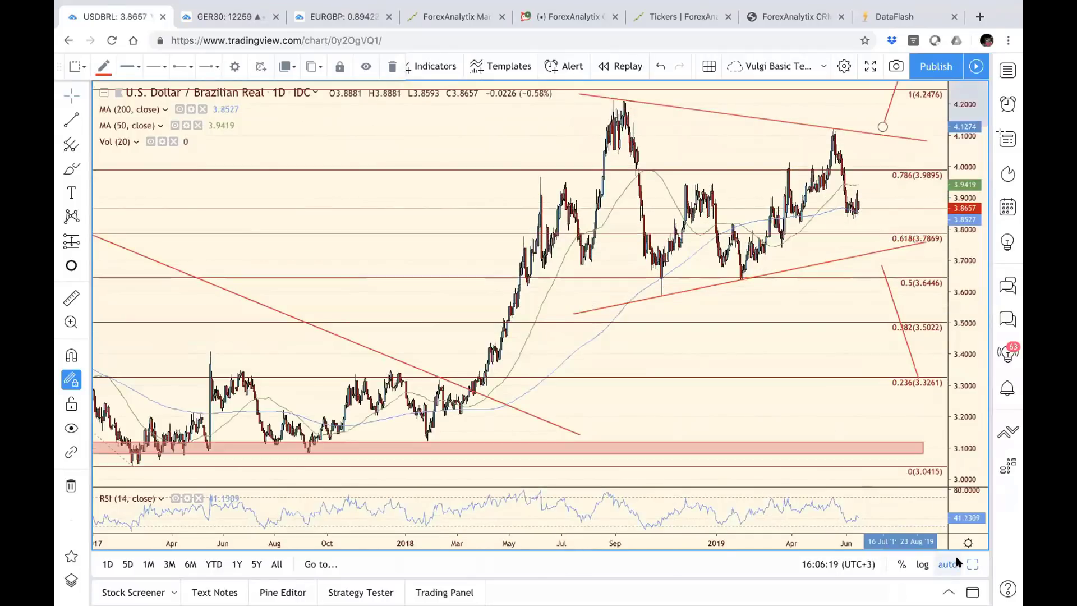
scroll(844, 398, "up", 4)
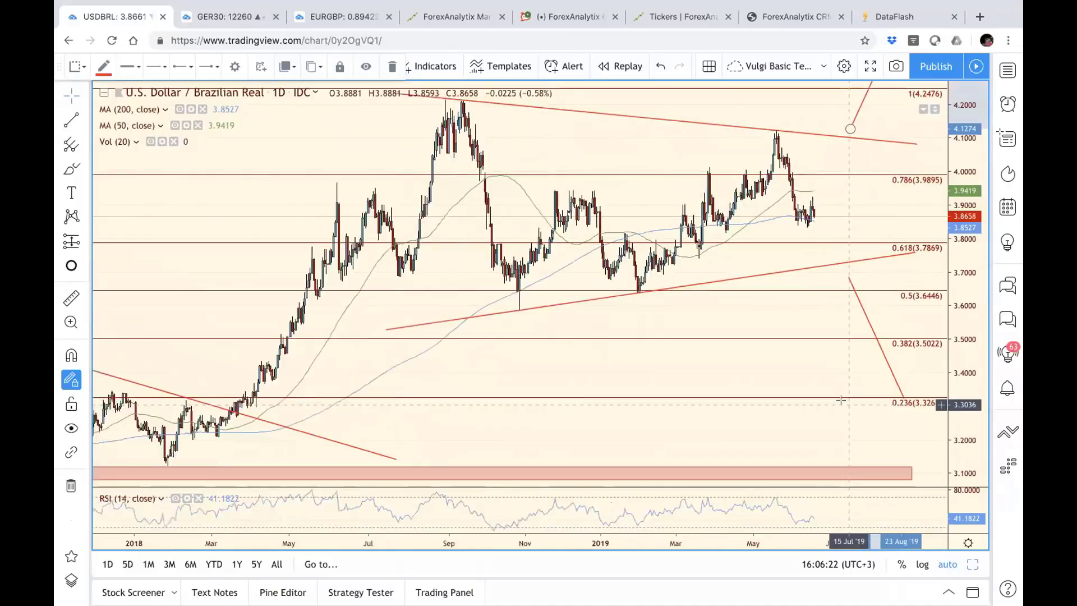
scroll(841, 400, "up", 3)
scroll(841, 400, "up", 5)
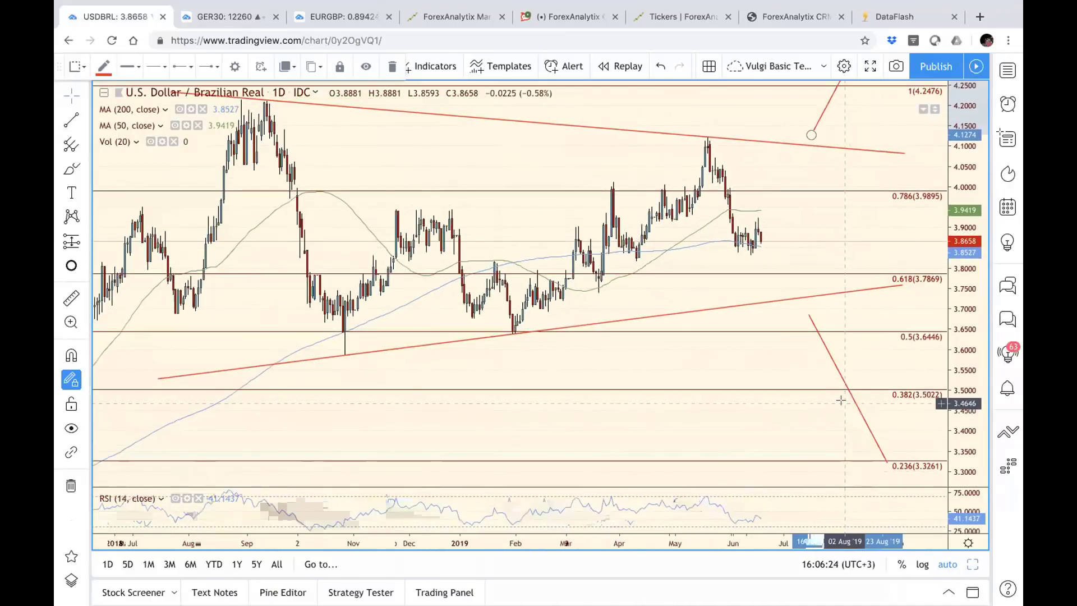
scroll(841, 400, "up", 5)
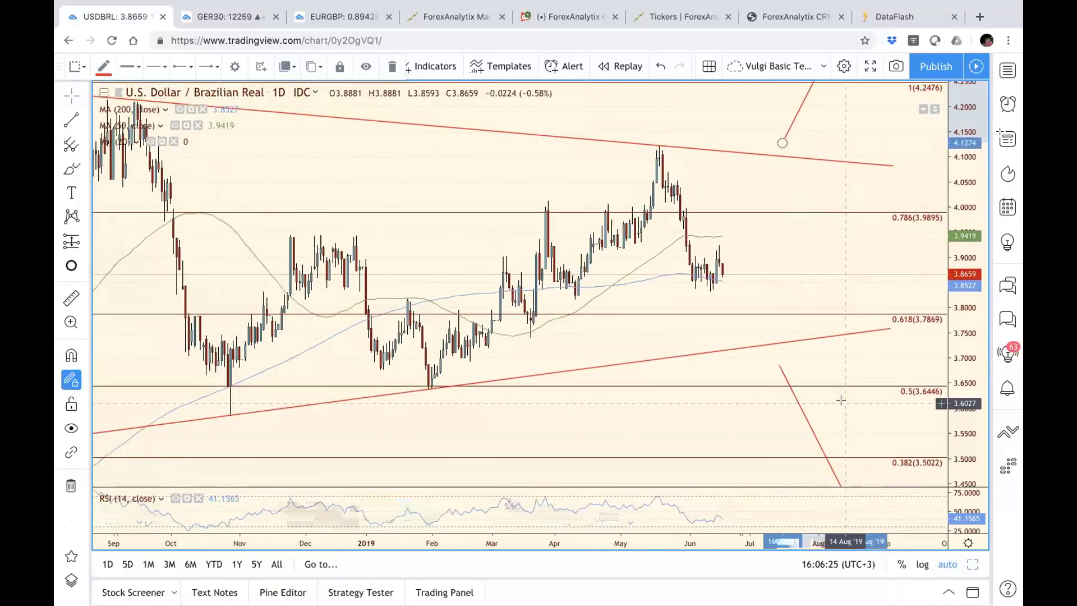
scroll(841, 397, "up", 2)
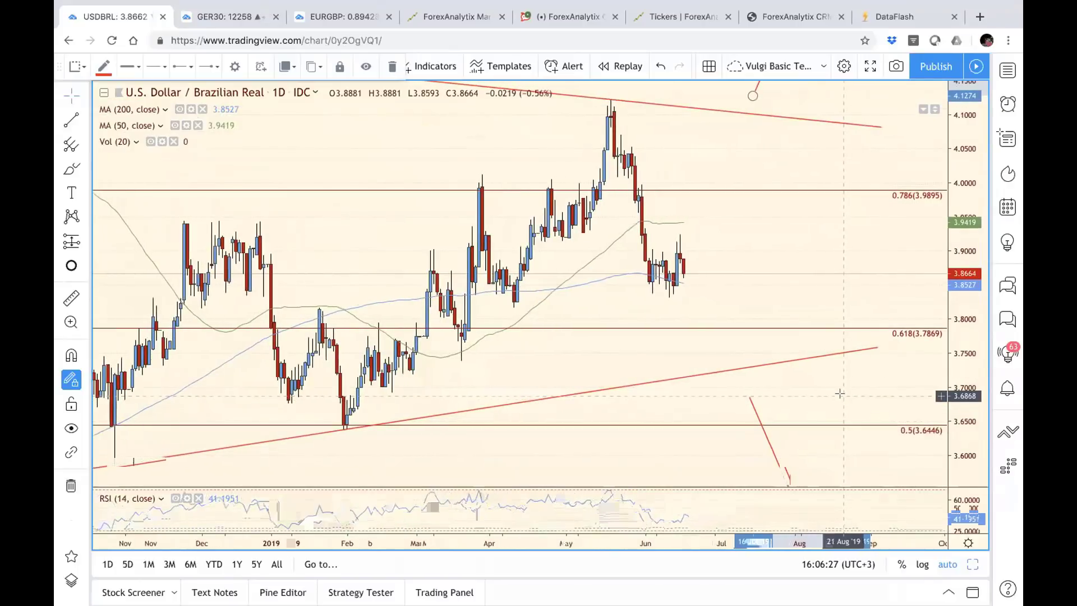
left_click_drag(769, 293, 965, 295)
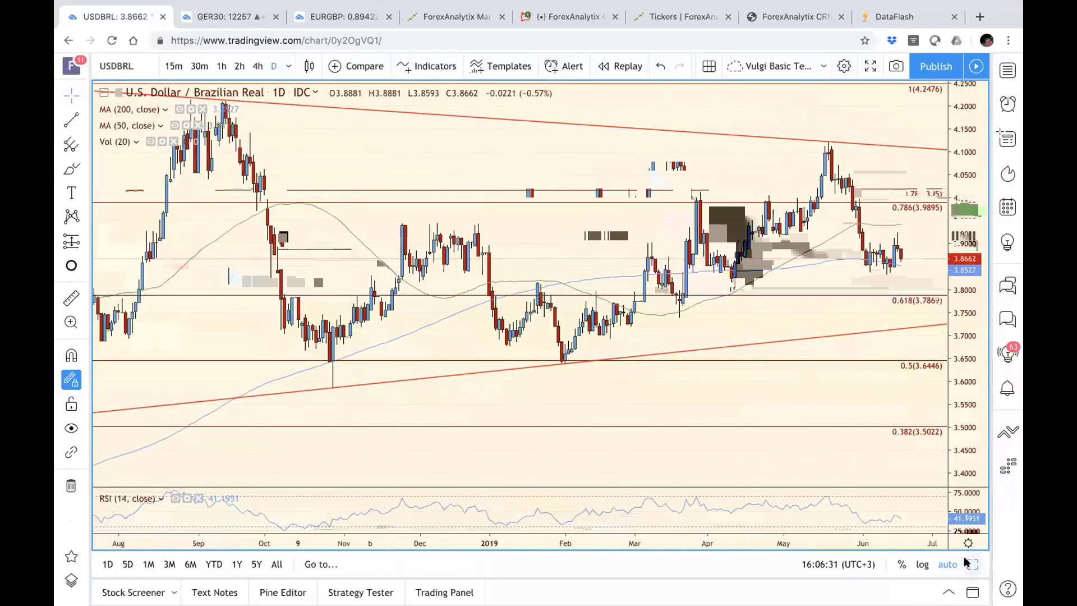
Restore the six-chart grid, auto-scale the British Pound chart, and reopen the watchlist.
key("alt+Return")
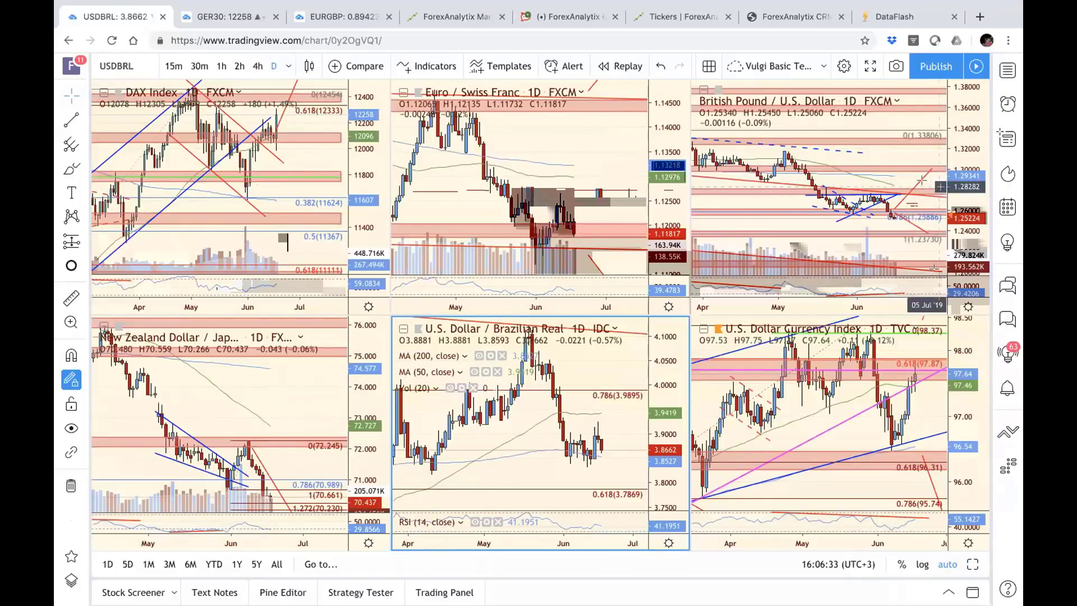
left_click(936, 189)
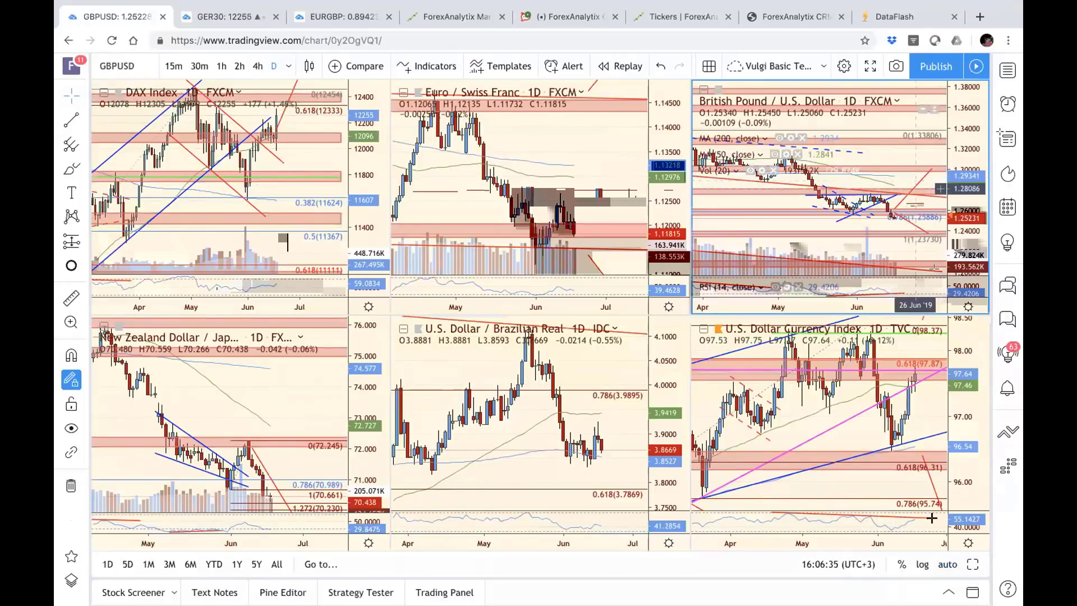
left_click(941, 560)
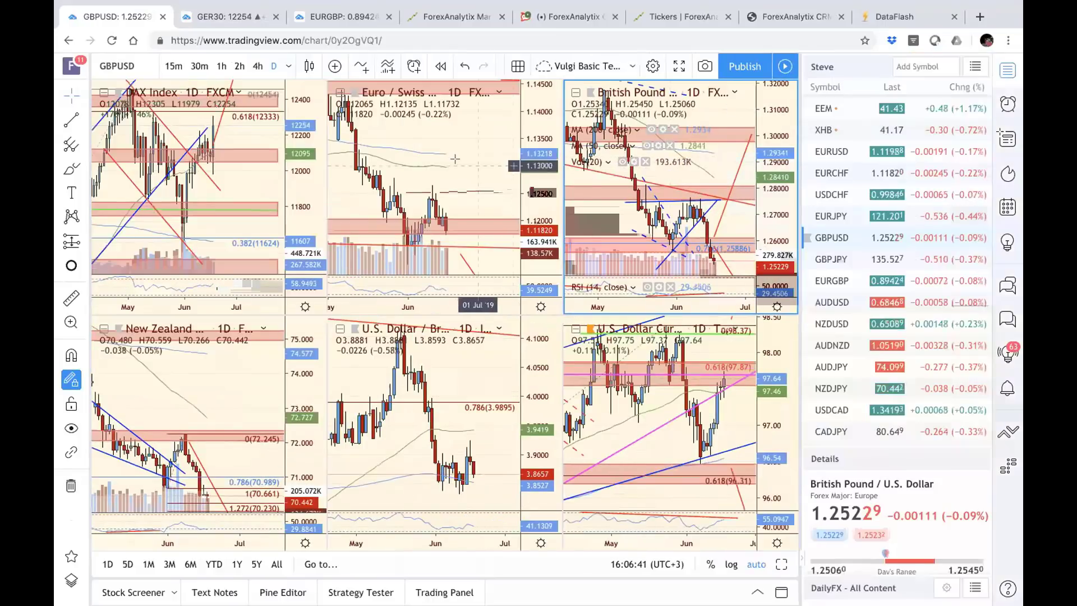
left_click(504, 162)
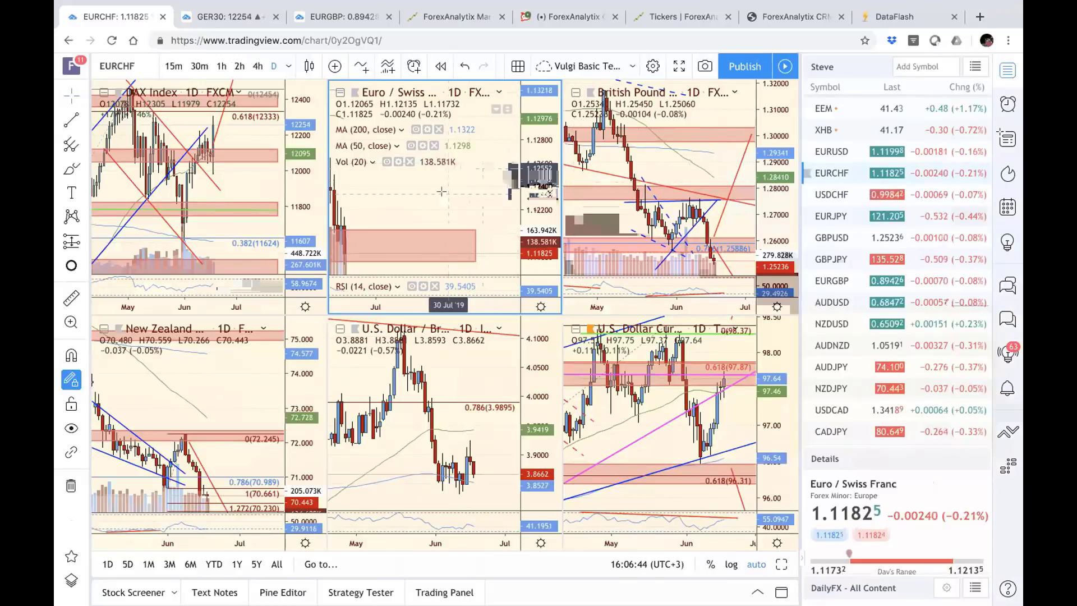
Pan and zoom the Euro/Swiss Franc and DAX charts to show later candles.
left_click_drag(442, 192, 514, 189)
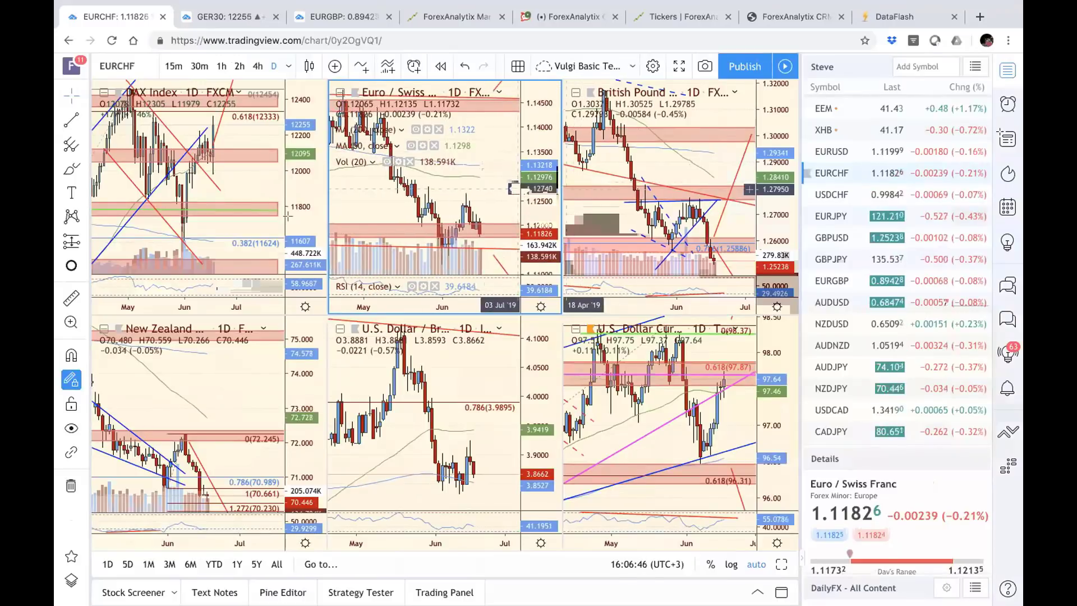
scroll(214, 193, "up", 2)
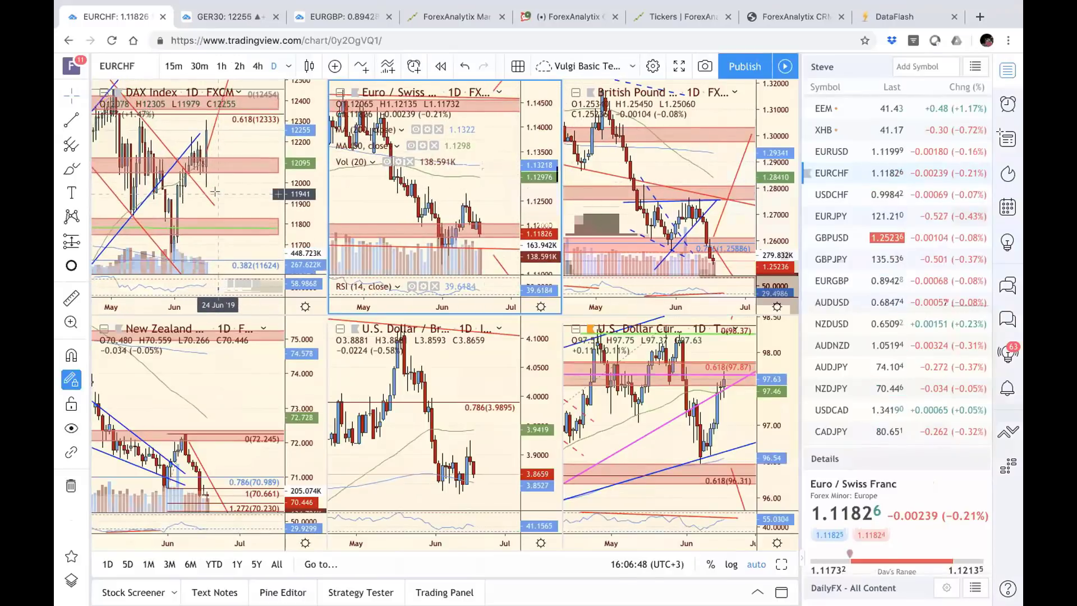
scroll(214, 193, "up", 4)
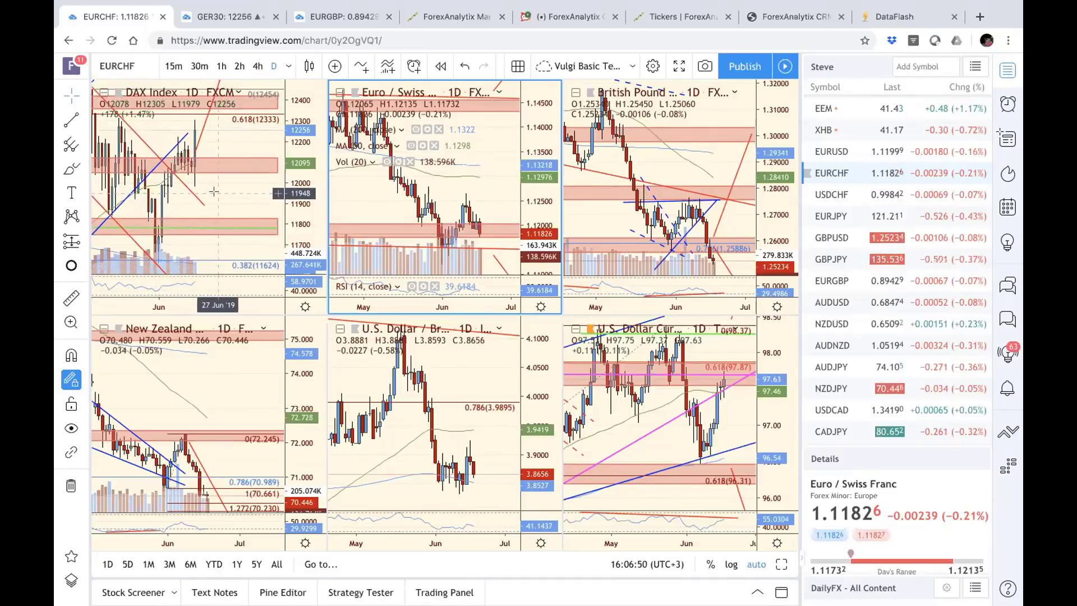
scroll(214, 192, "up", 3)
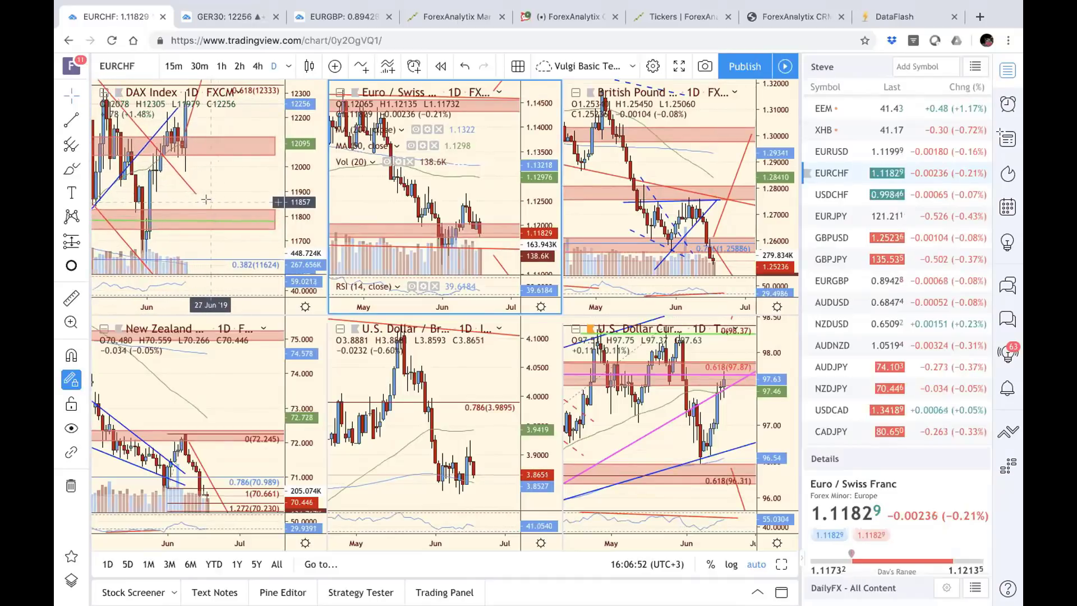
scroll(206, 199, "up", 3)
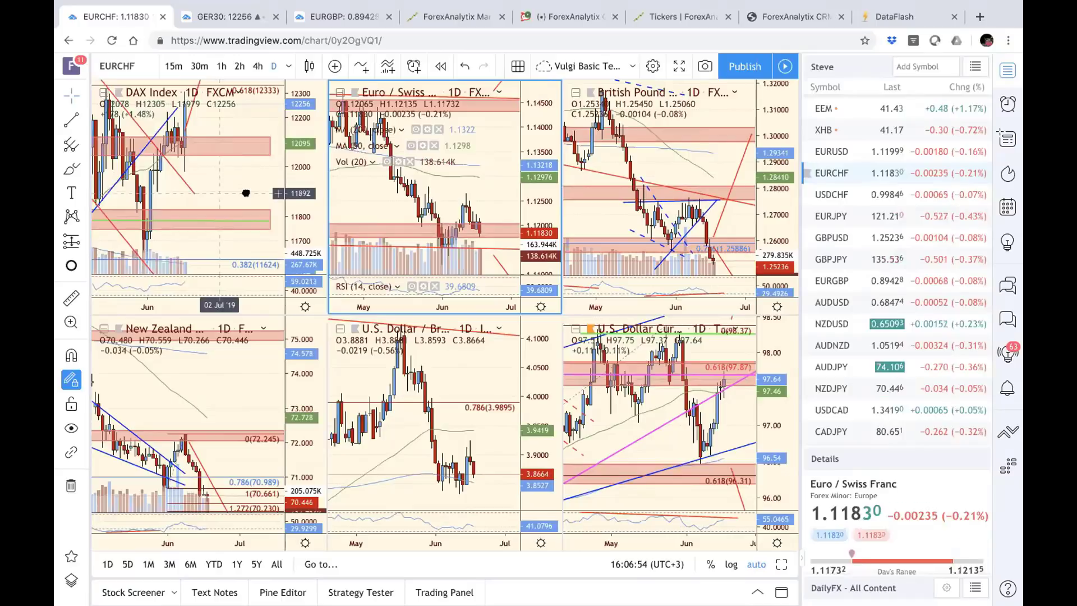
left_click_drag(246, 193, 140, 195)
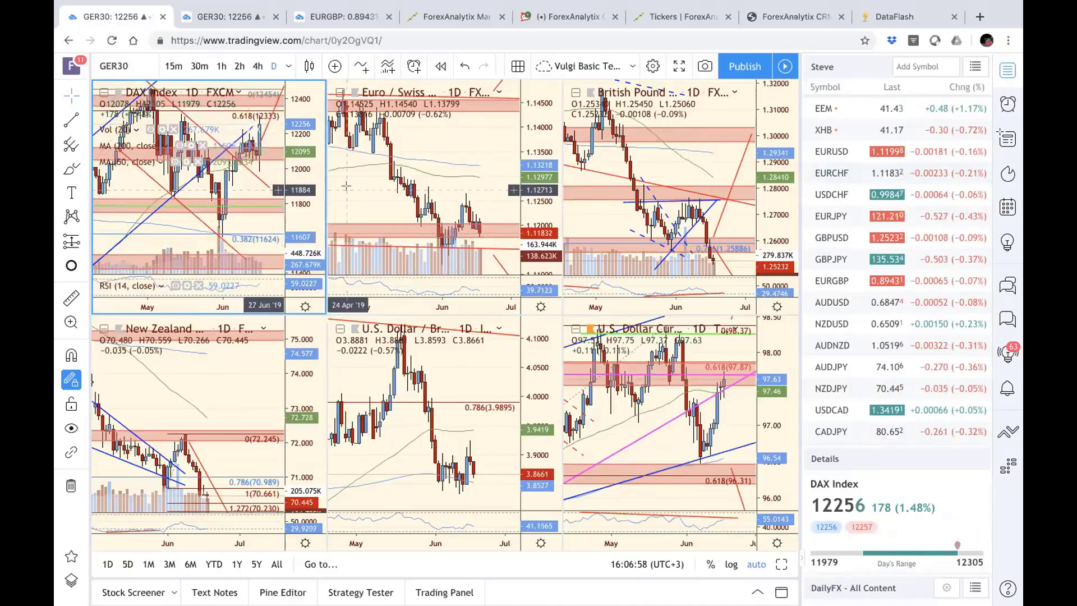
Load AUDUSD from the watchlist into the lower-left NZDJPY pane, then activate the USDBRL pane.
left_click(286, 377)
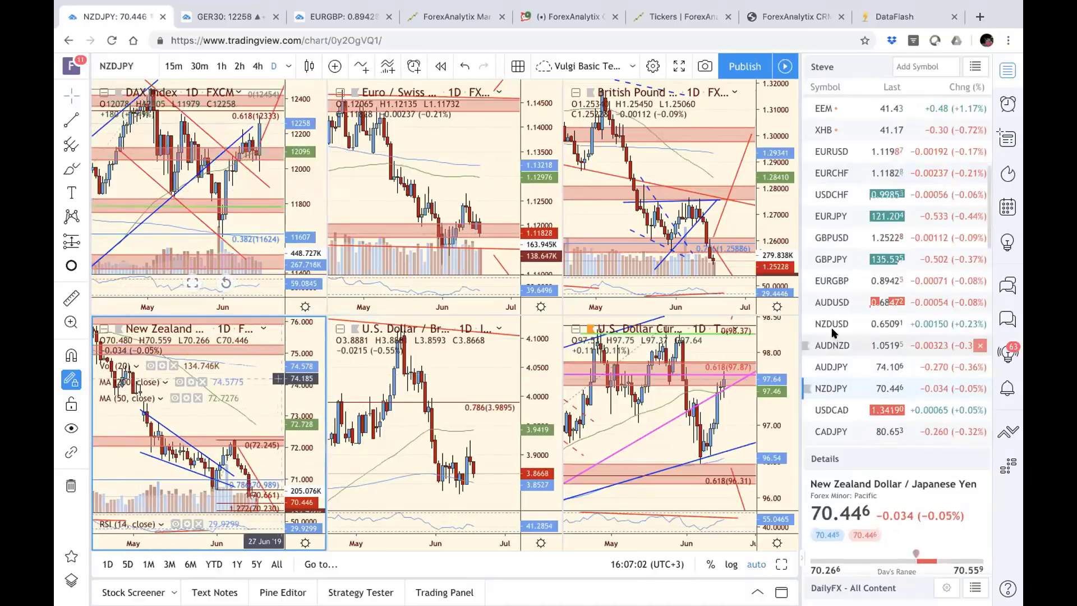
left_click(834, 306)
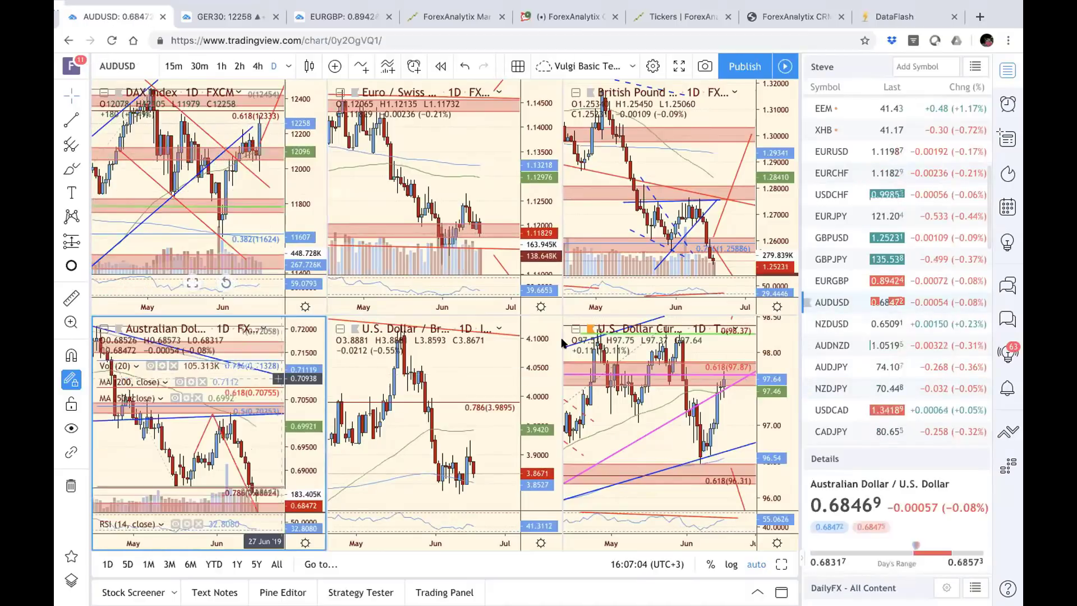
left_click(494, 414)
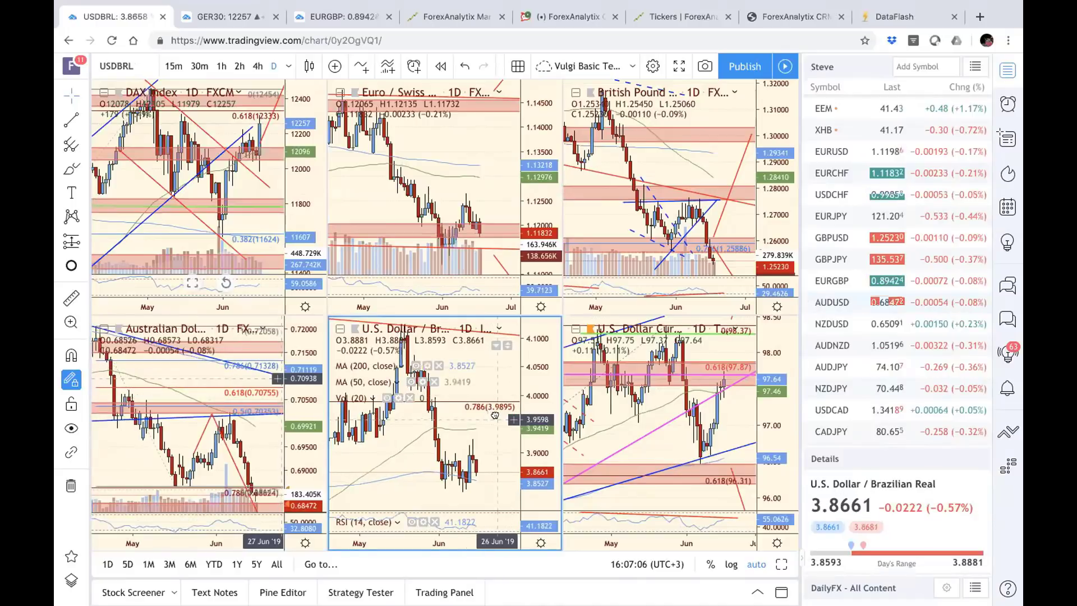
left_click(127, 65)
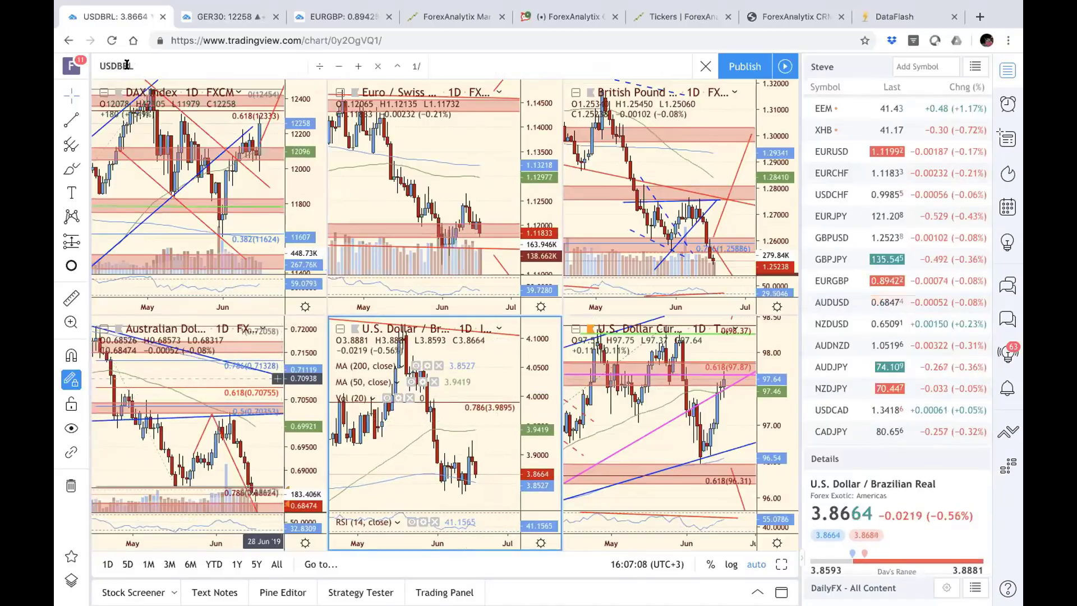
Load XAUUSD into the USDBRL pane, then activate the GBPUSD and EURCHF panes.
type("XAUUSD")
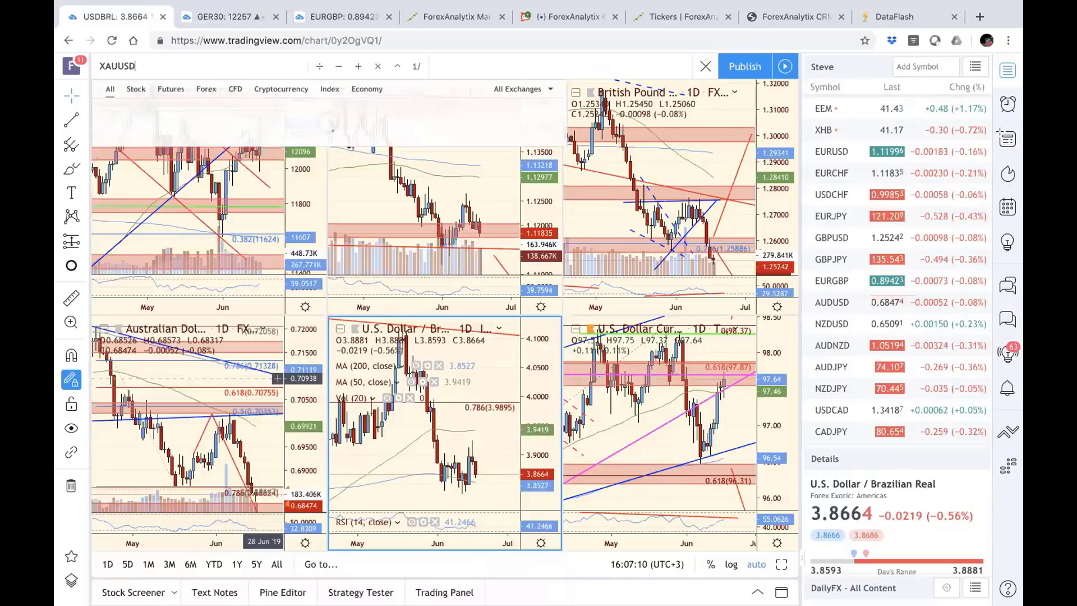
key("Return")
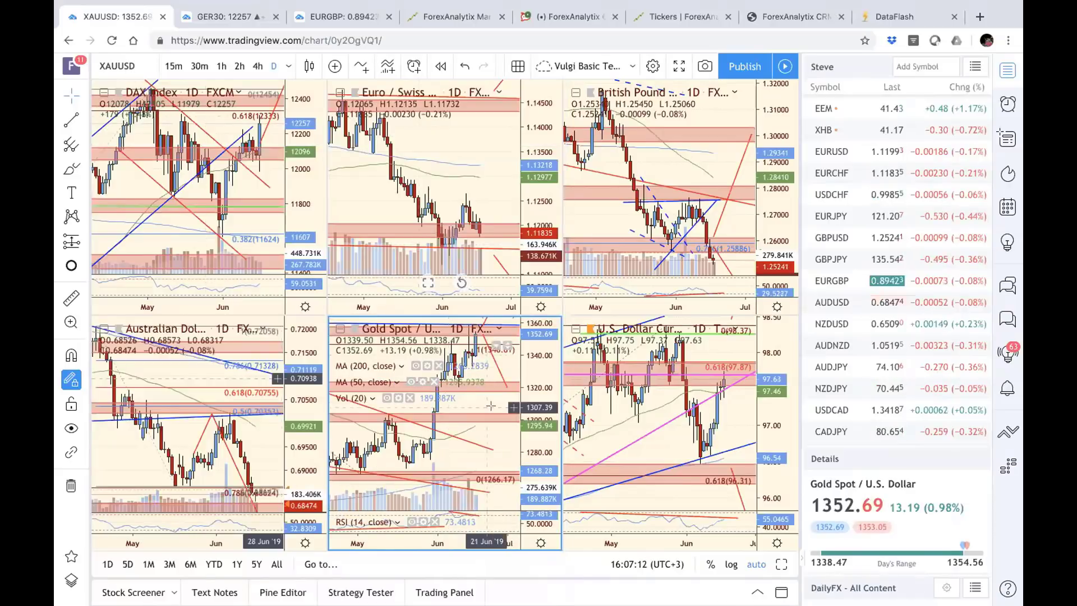
left_click(746, 223)
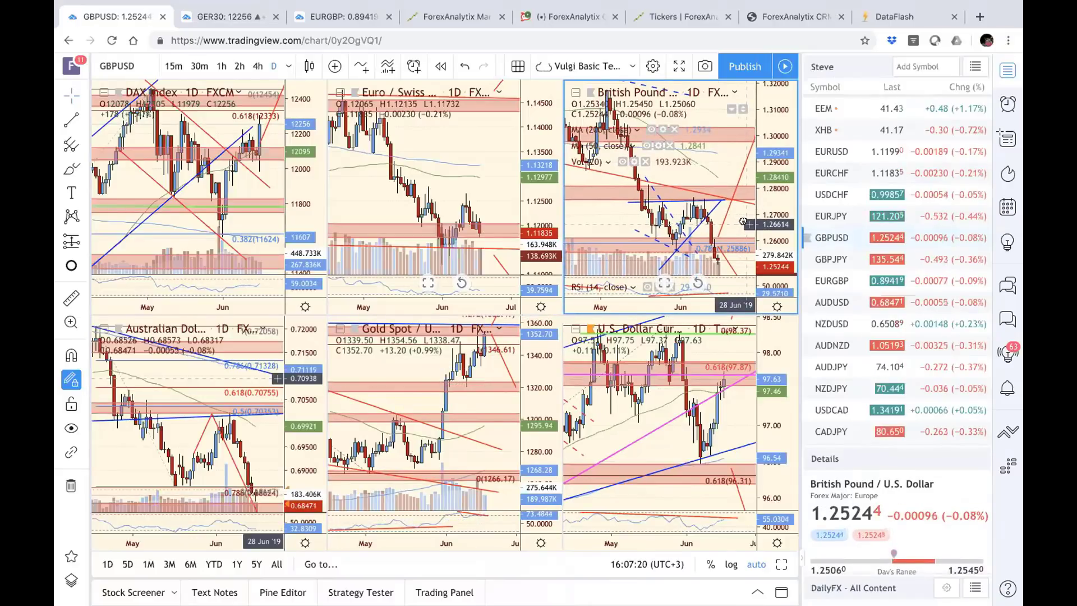
left_click(490, 194)
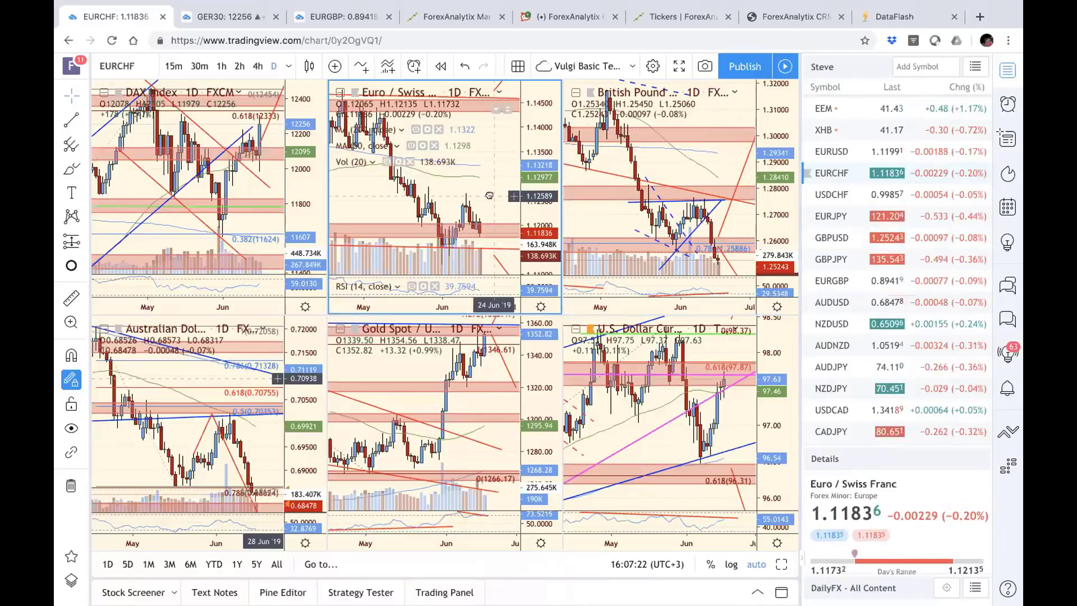